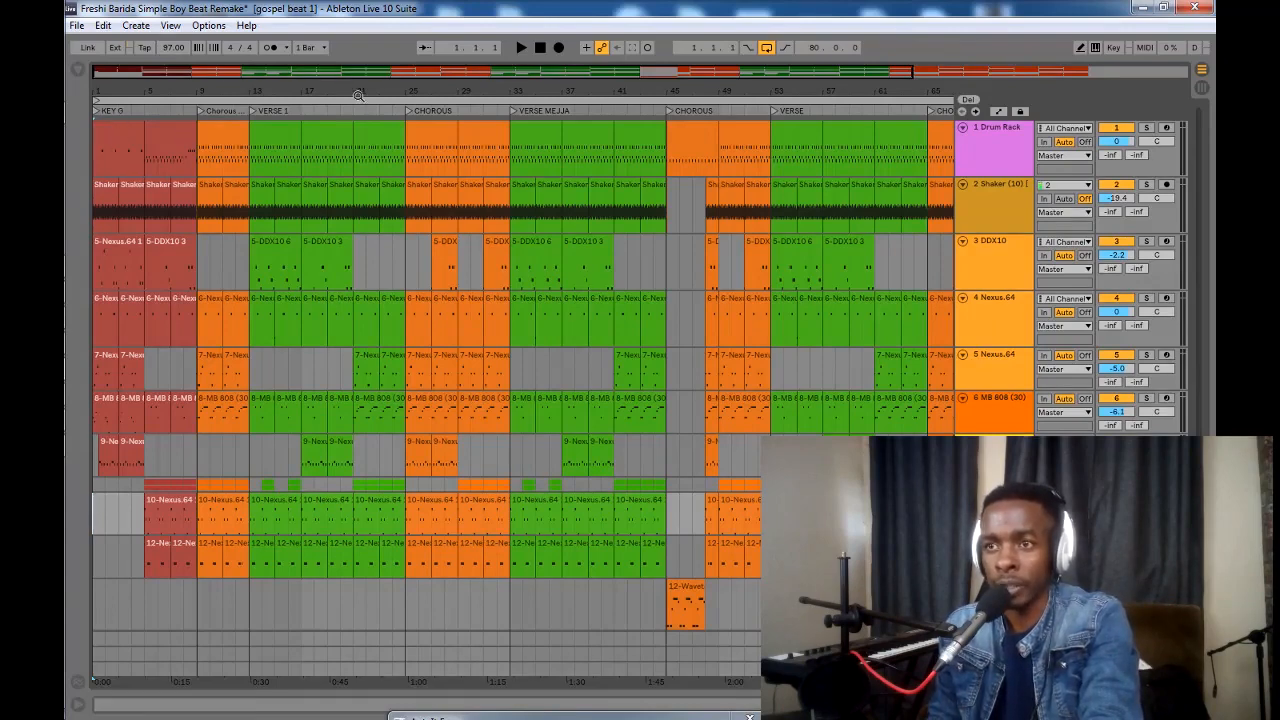
Step: Solo the Drum Rack track, open its first intro clip and play the pattern
left_click_drag(388, 91, 292, 100)
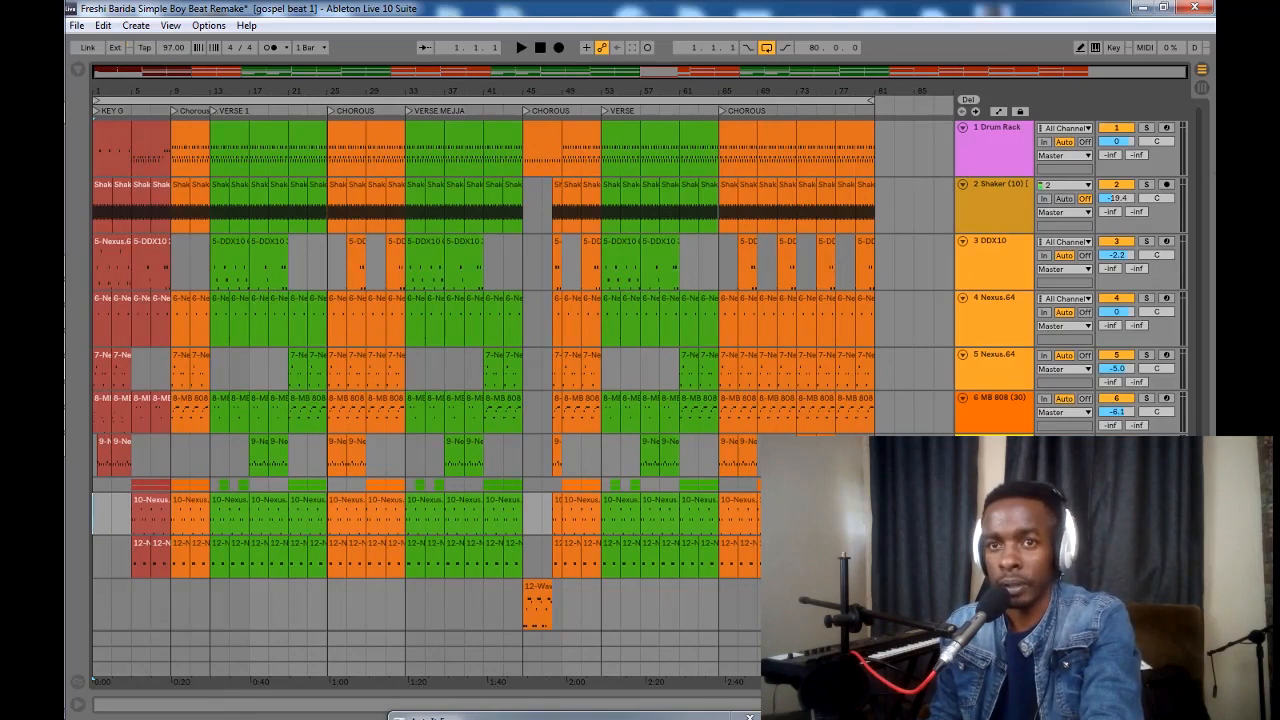
left_click(1146, 129)
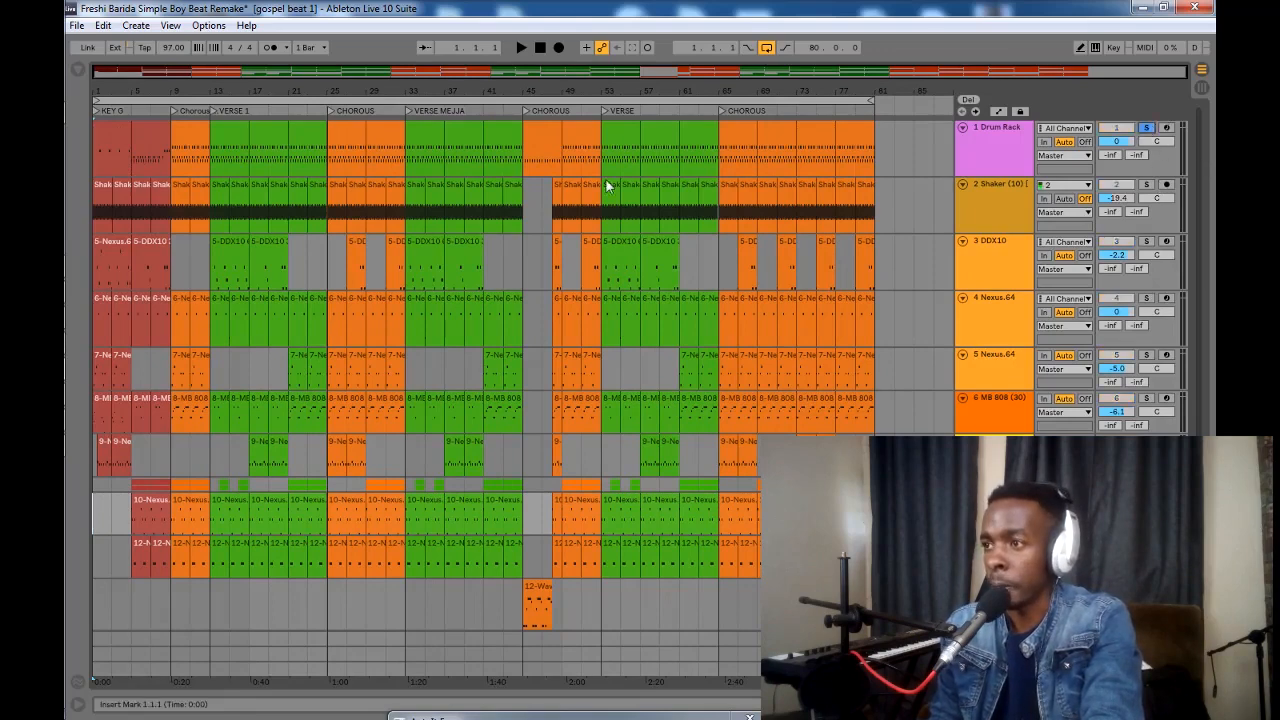
double_click(130, 170)
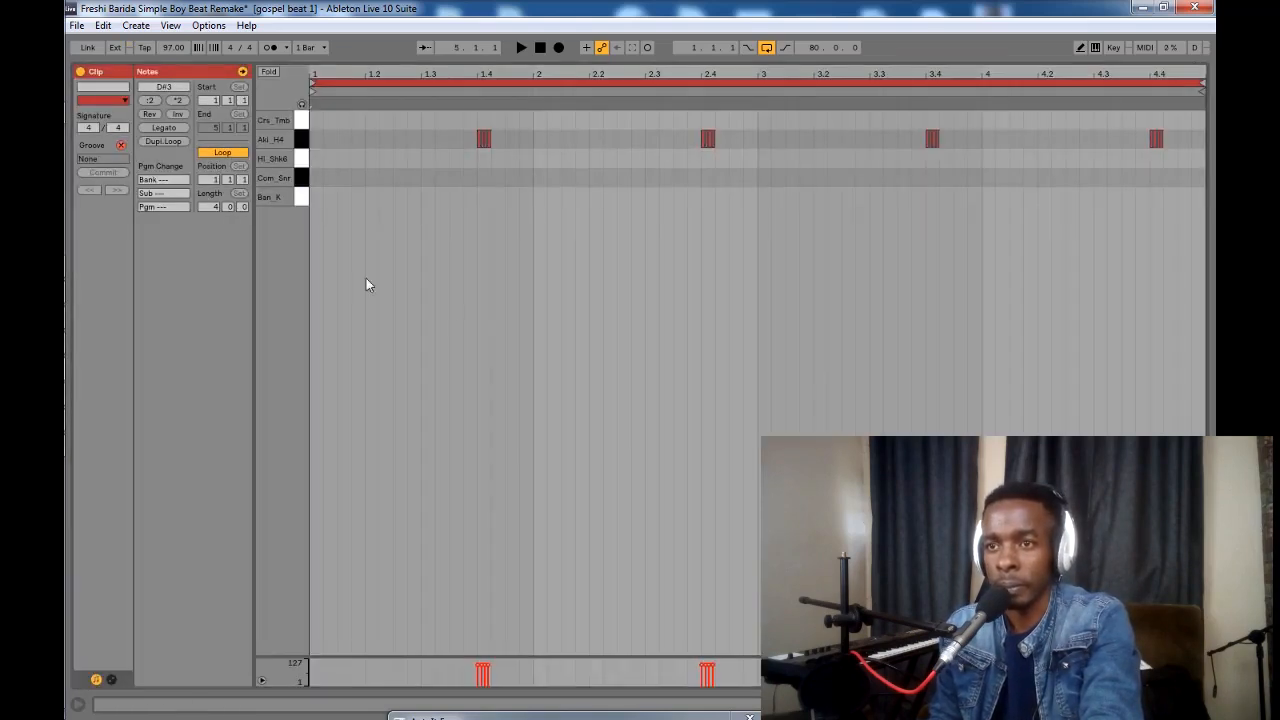
key("space")
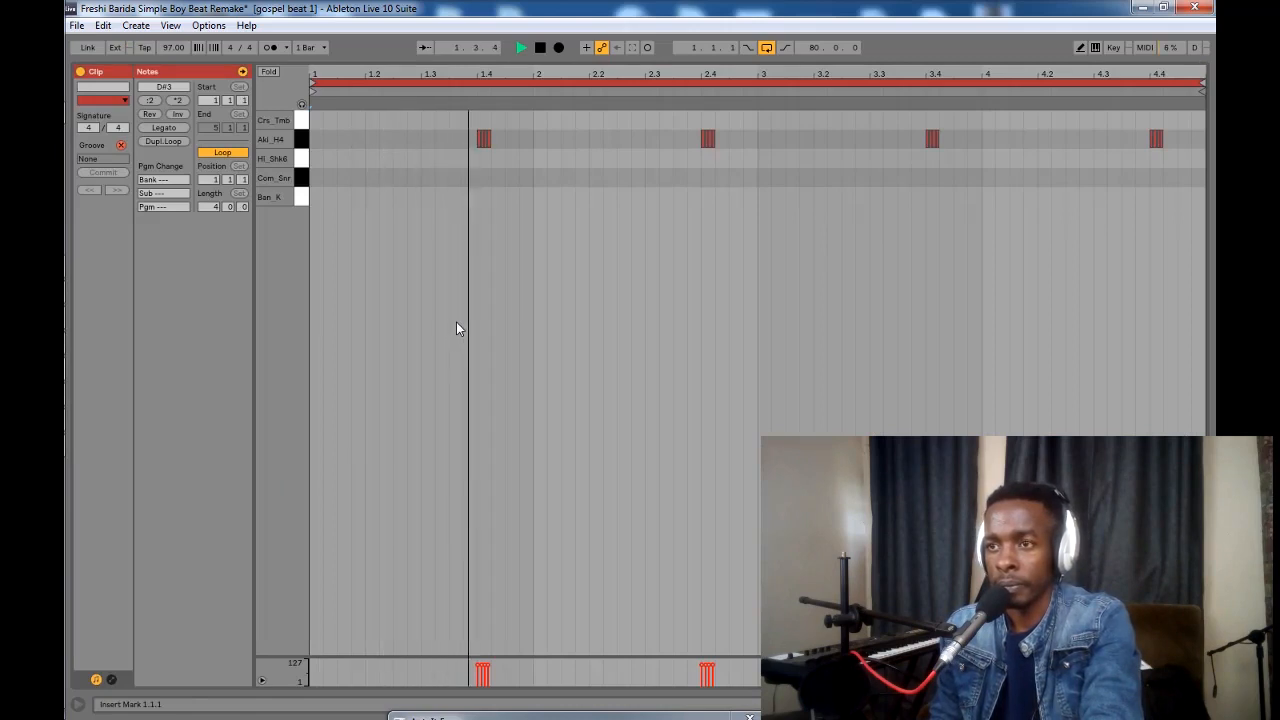
key("space")
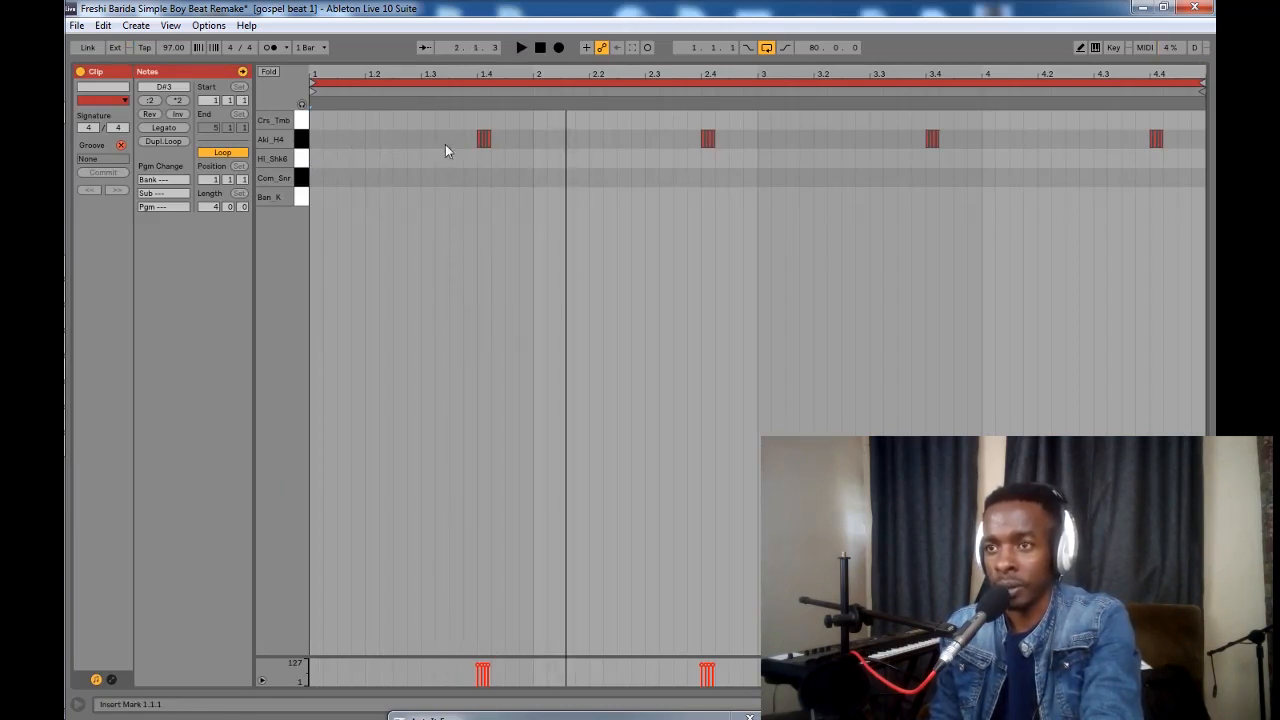
Step: Enable note preview in the first drum clip, audition the Aki_H4 lane, play the clip and inspect its note spacing up close
left_click(298, 143)
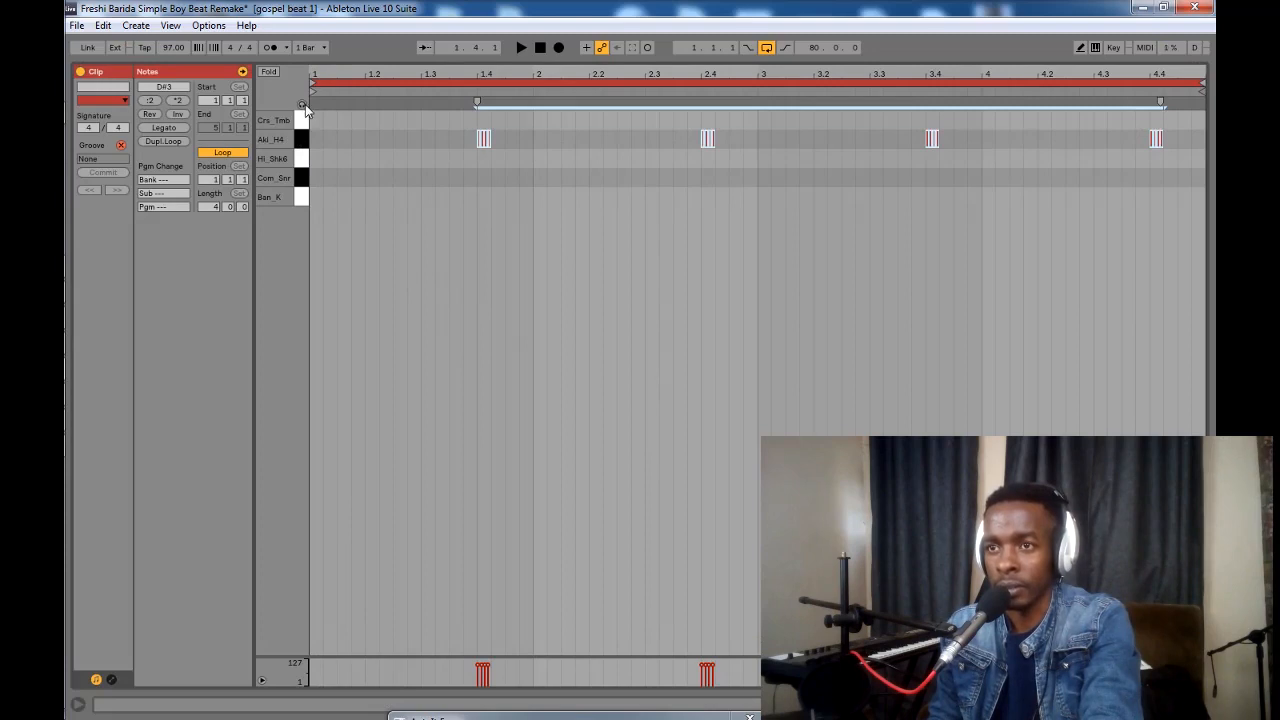
left_click(302, 104)
left_click(305, 141)
key("space")
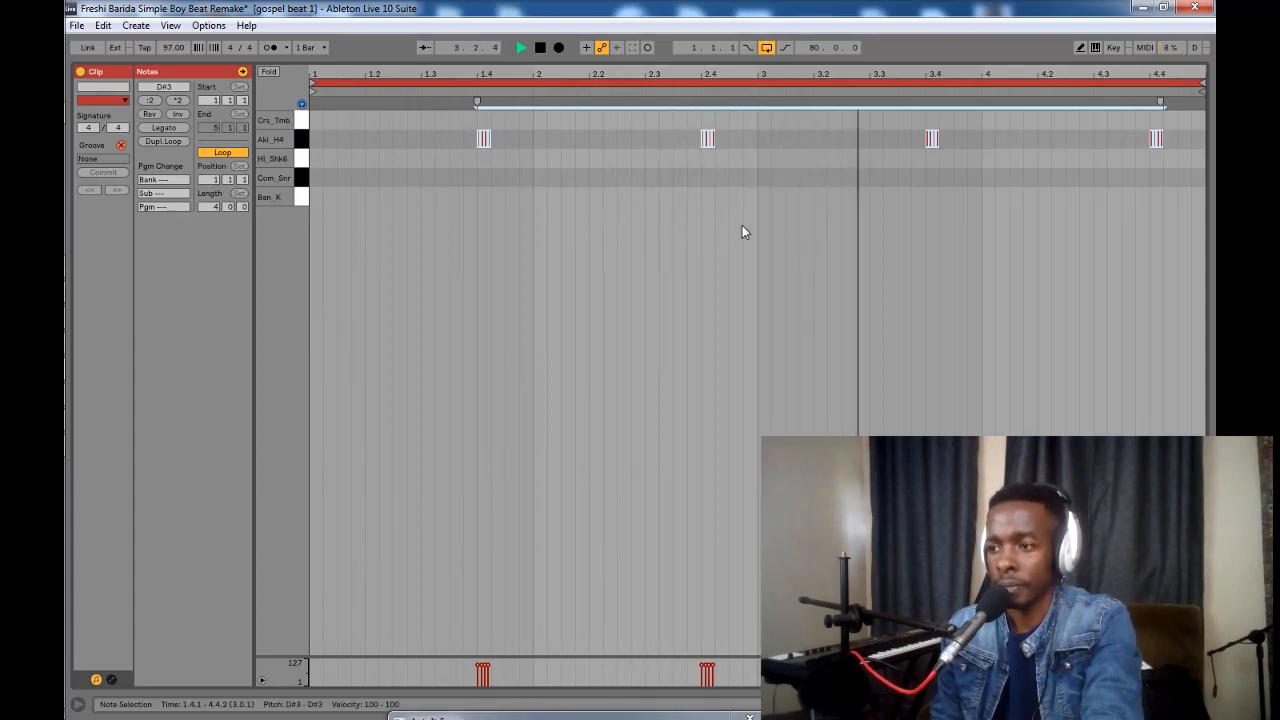
key("space")
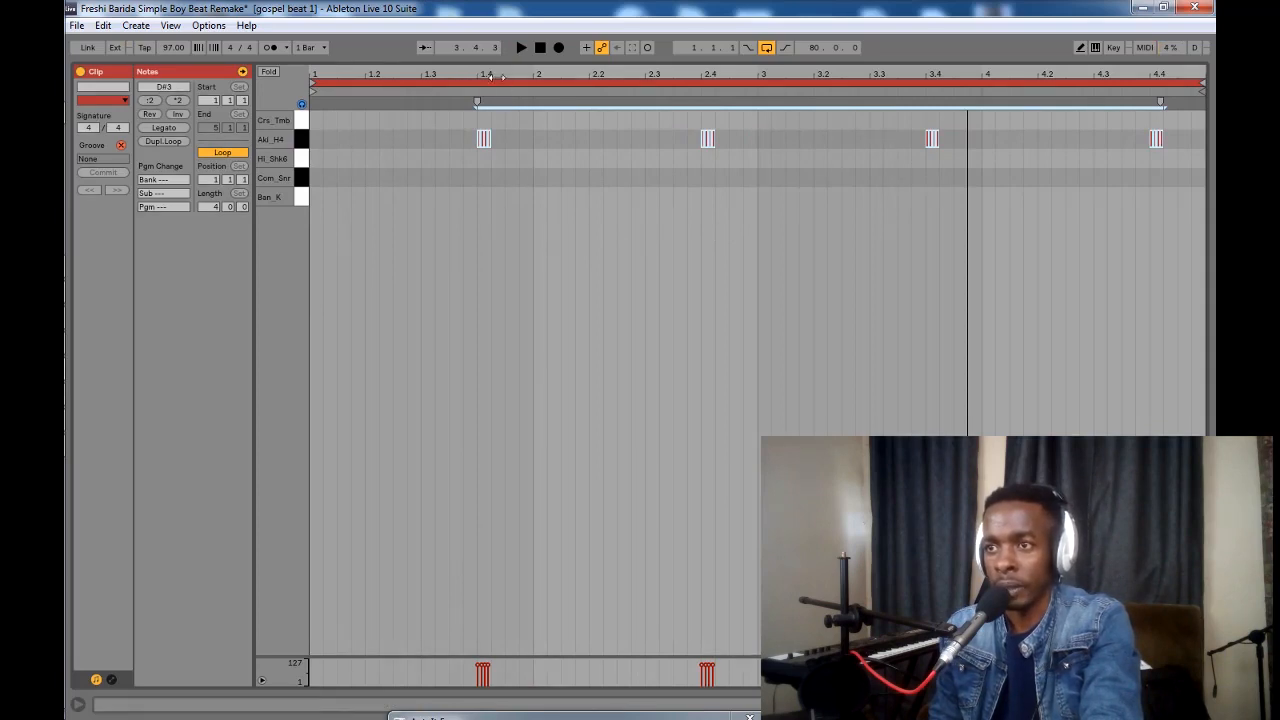
left_click_drag(497, 77, 520, 165)
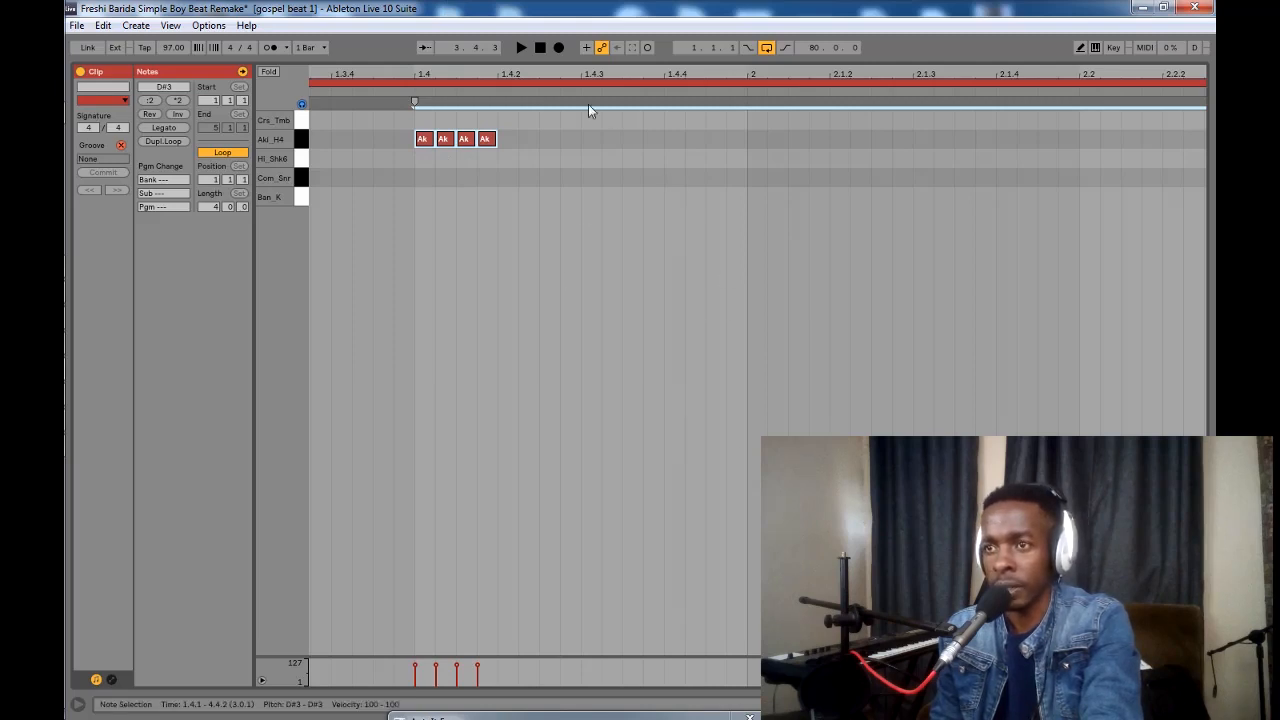
left_click_drag(460, 76, 460, 18)
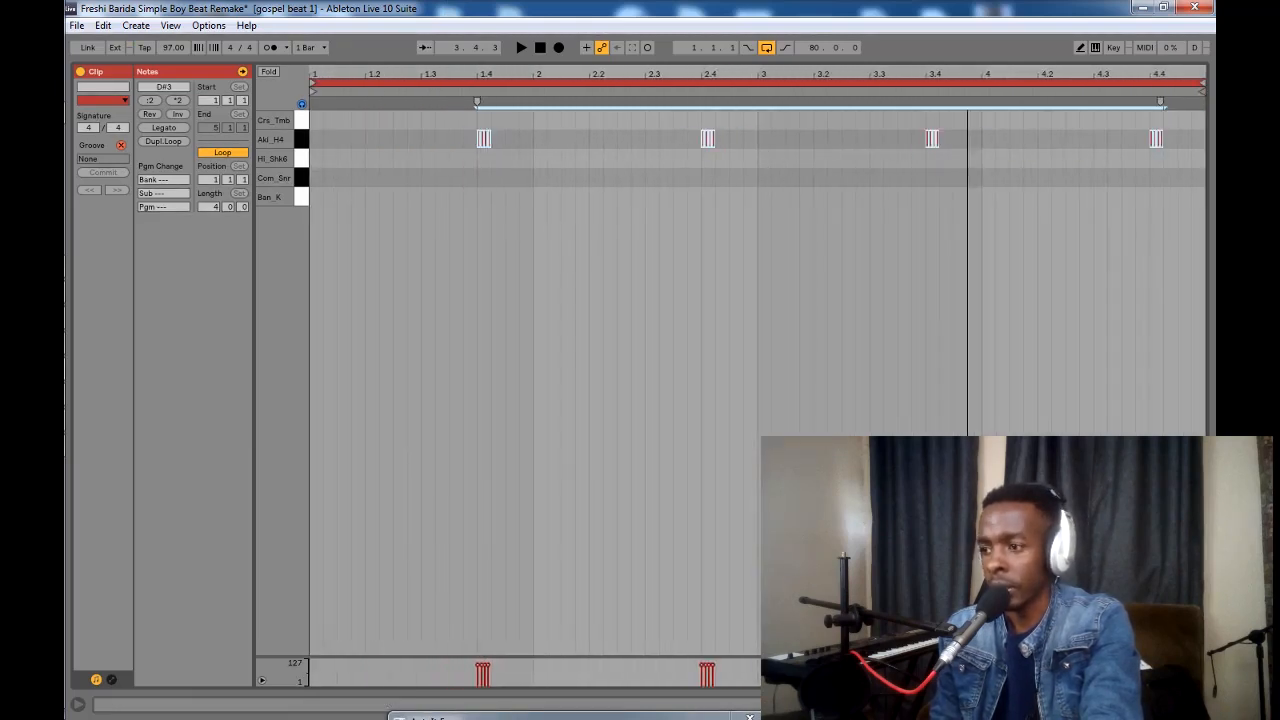
left_click(1202, 704)
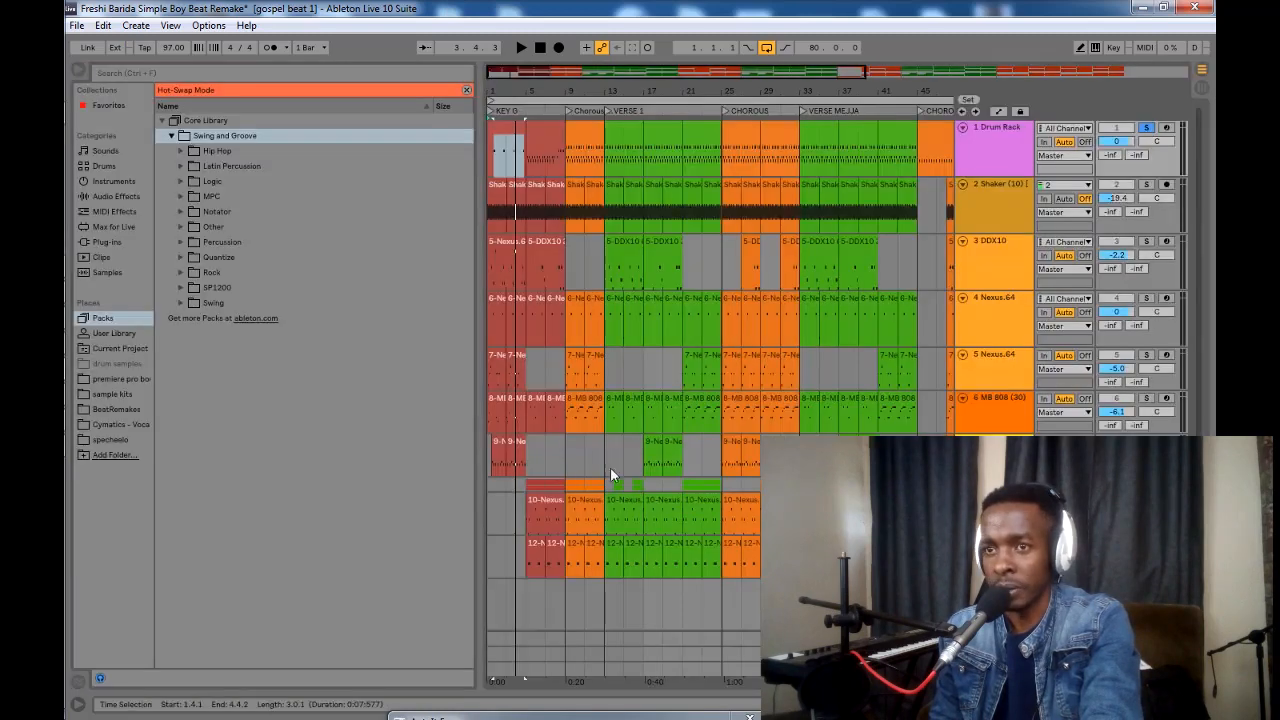
Step: Open the second Drum Rack clip, starting at bar 5, and play its pattern
left_click(542, 136)
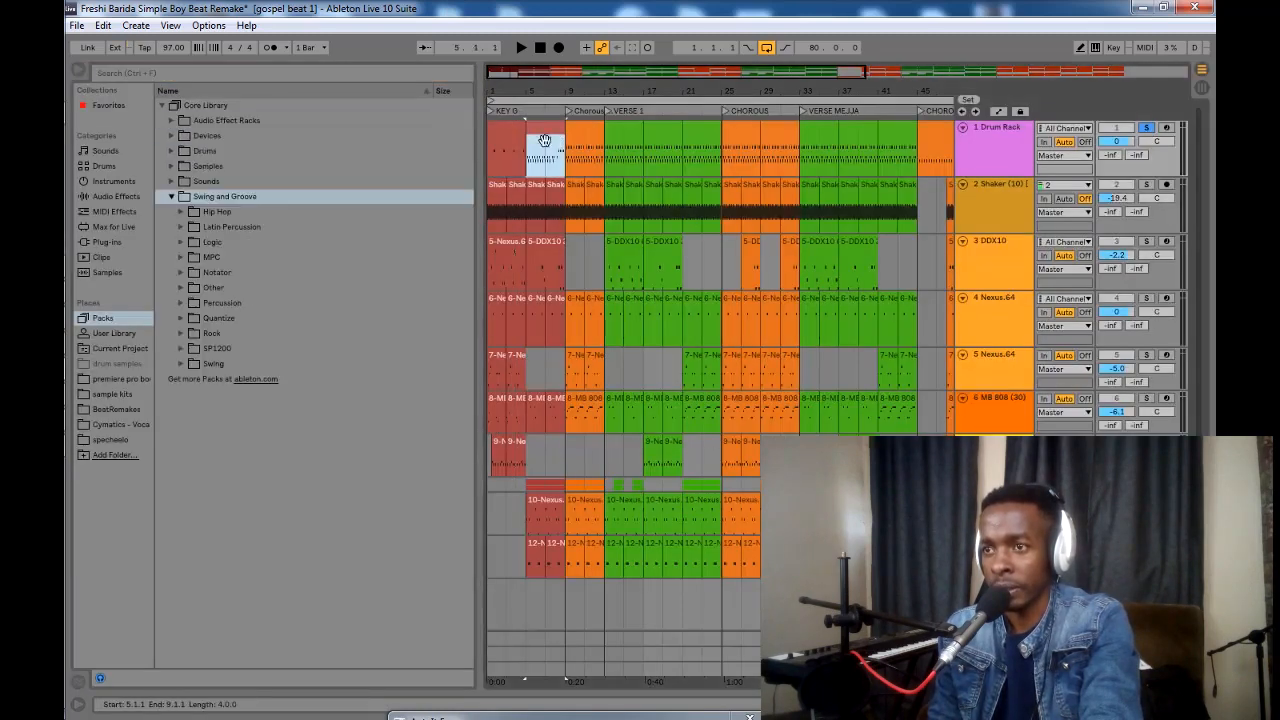
left_click_drag(550, 85, 583, 128)
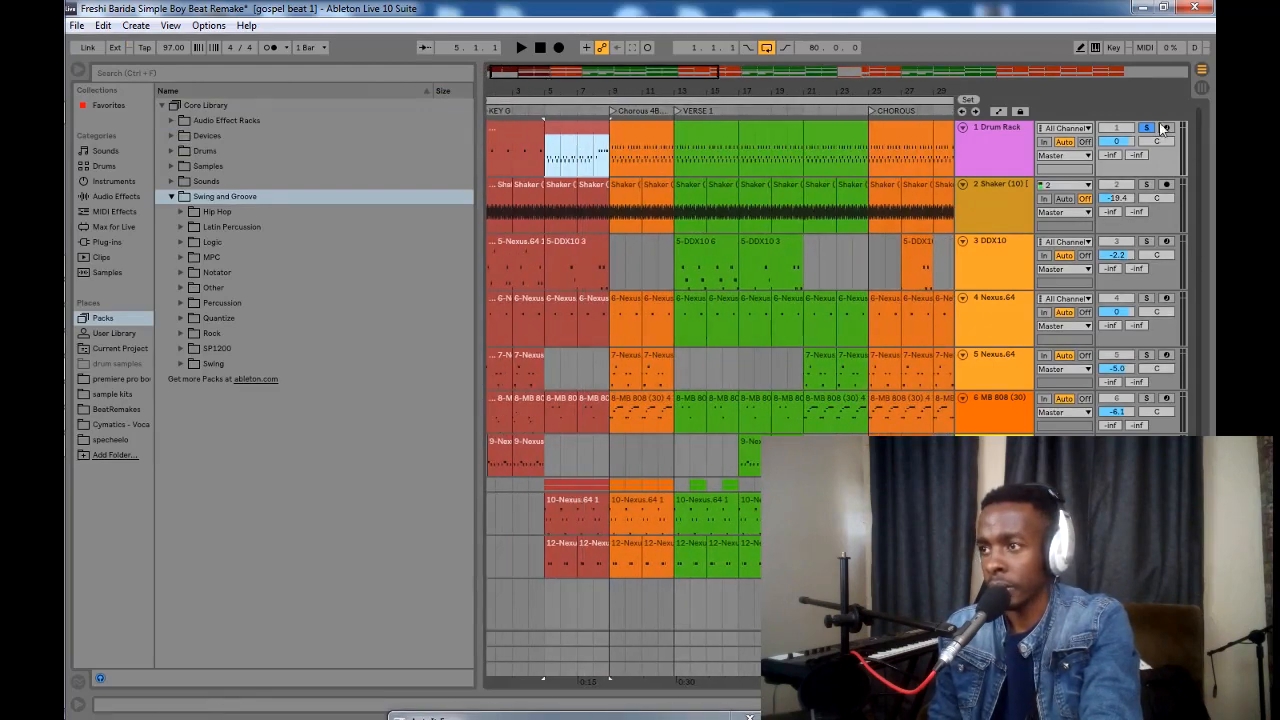
double_click(565, 136)
key("space")
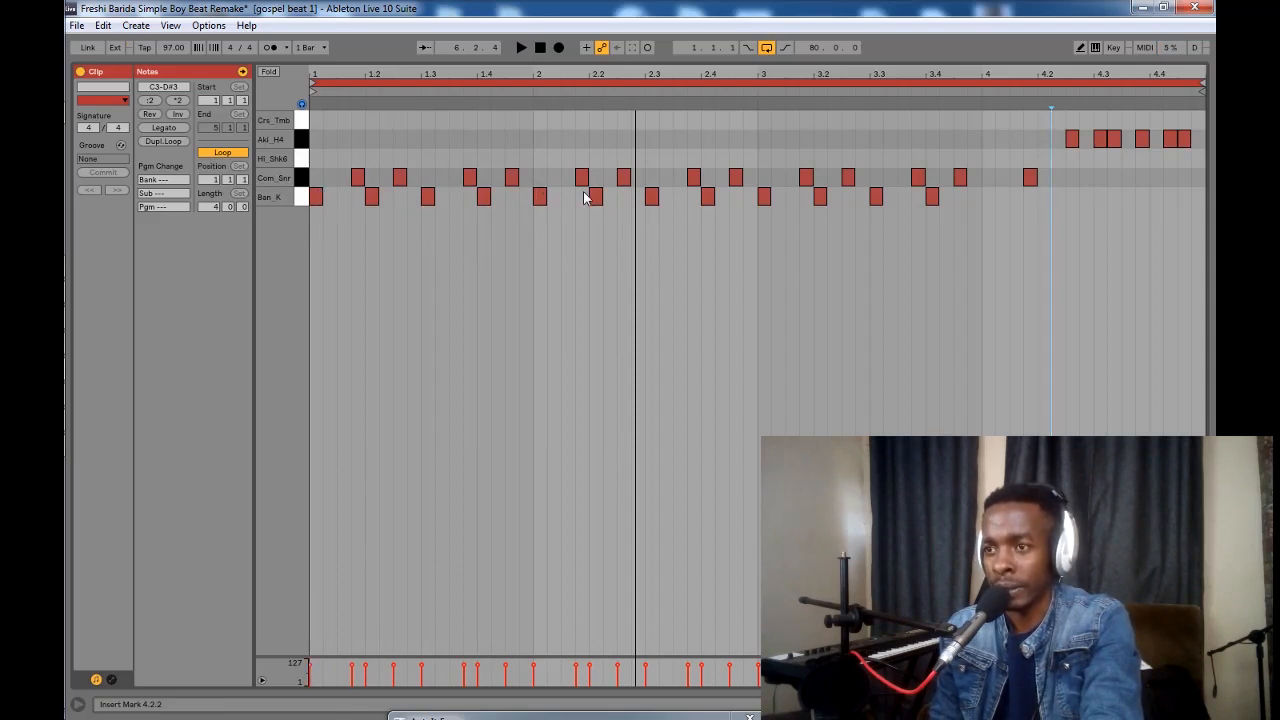
Step: Audition the kick, Com_Snr and Aki_H4 lanes one by one, and play the second drum clip through its ending fill
left_click(302, 198)
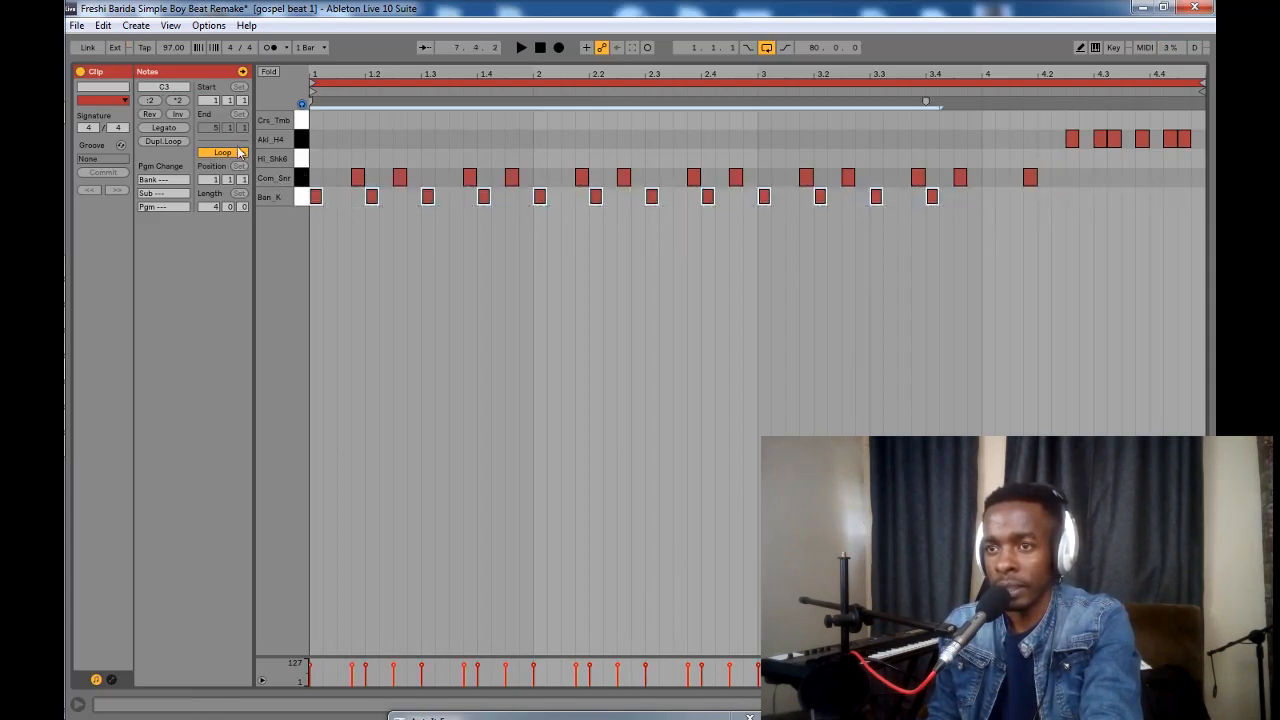
left_click(302, 179)
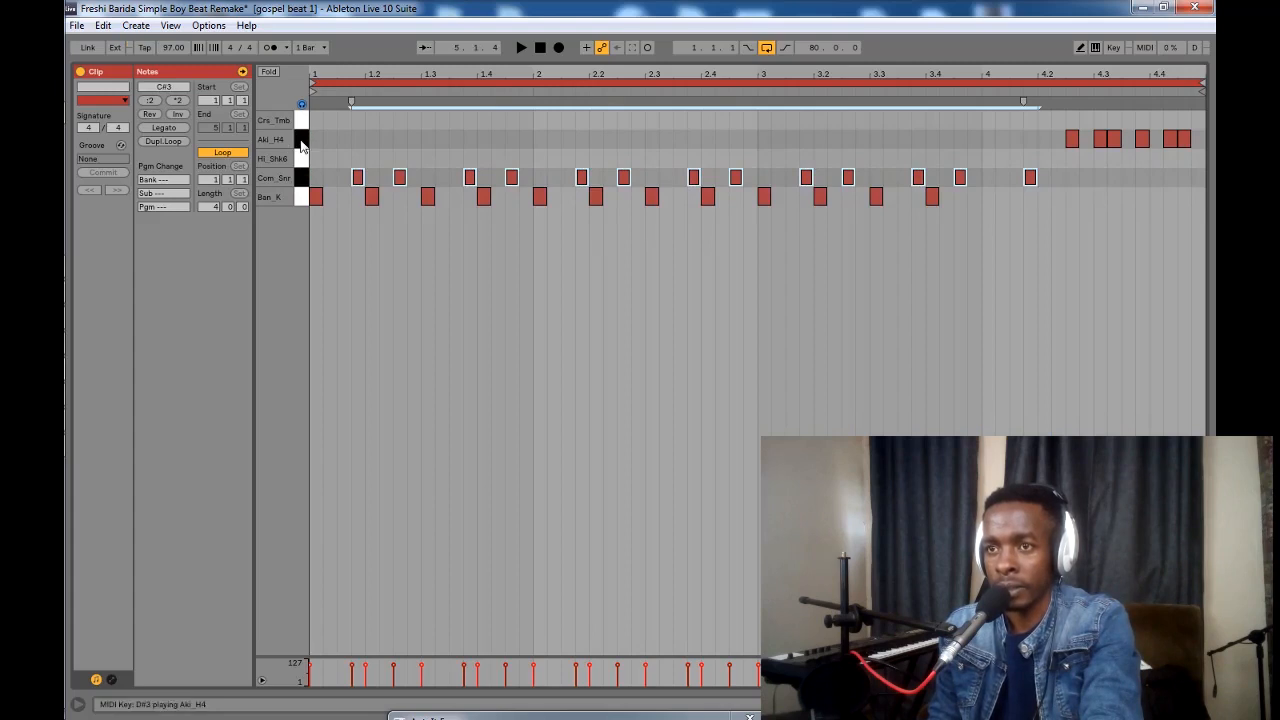
left_click(302, 142)
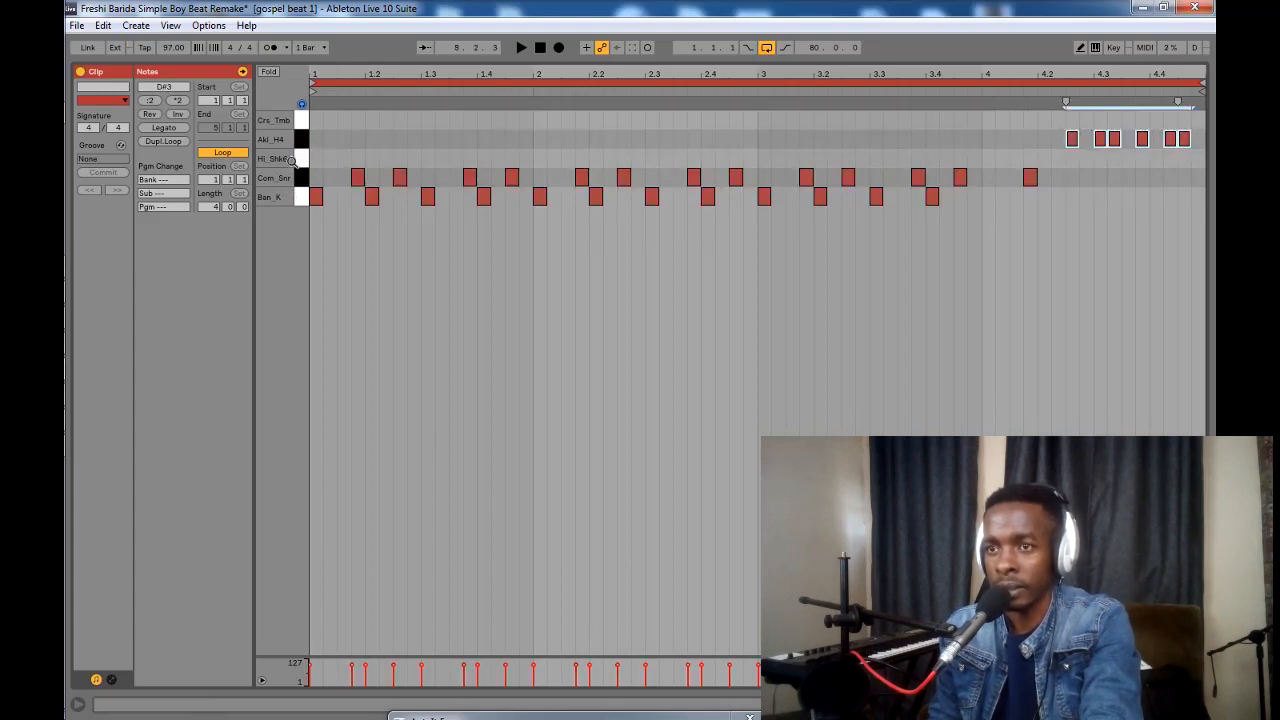
key("space")
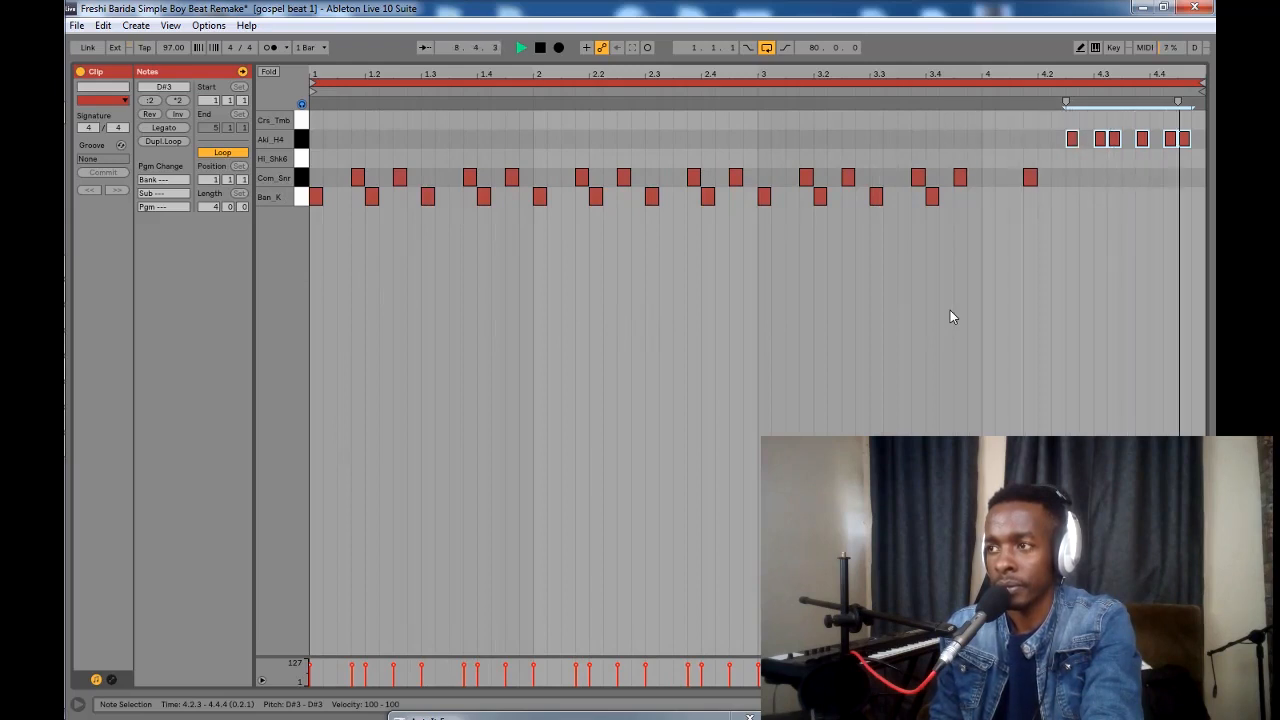
key("space")
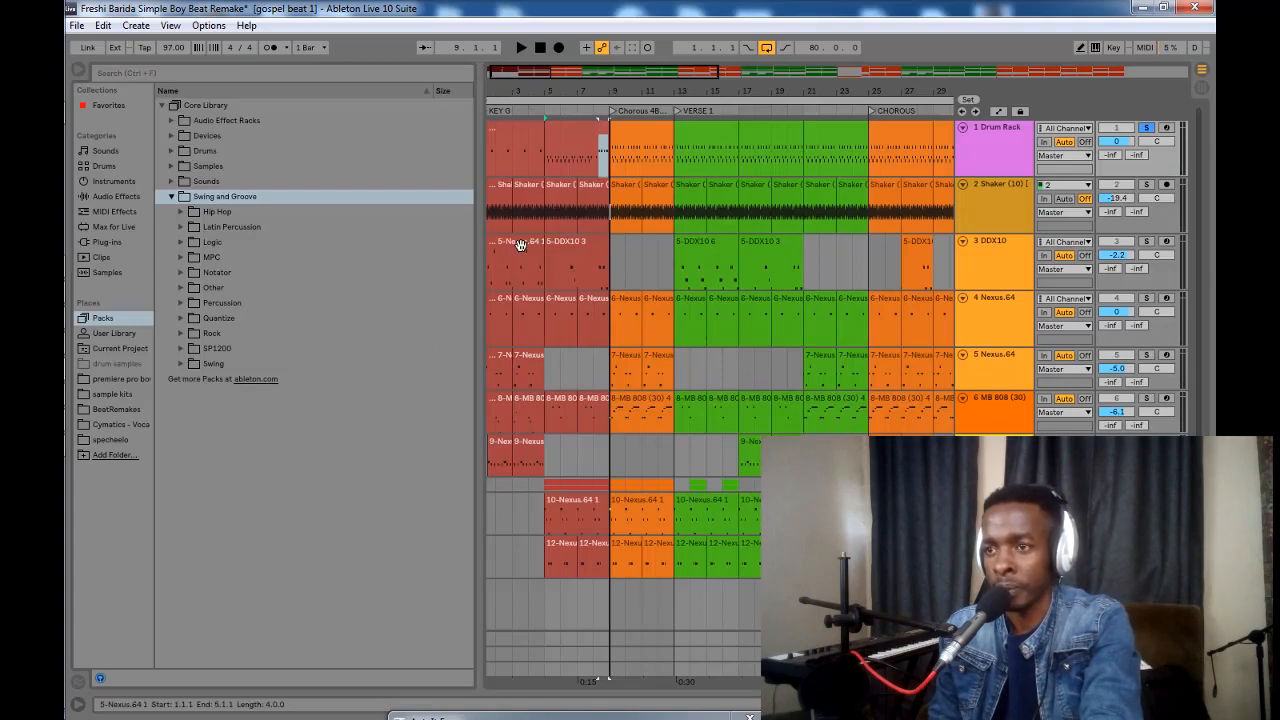
Step: Hide the browser, solo the Shaker track, and open its first clip to play the waveform
left_click(520, 243)
left_click(499, 186)
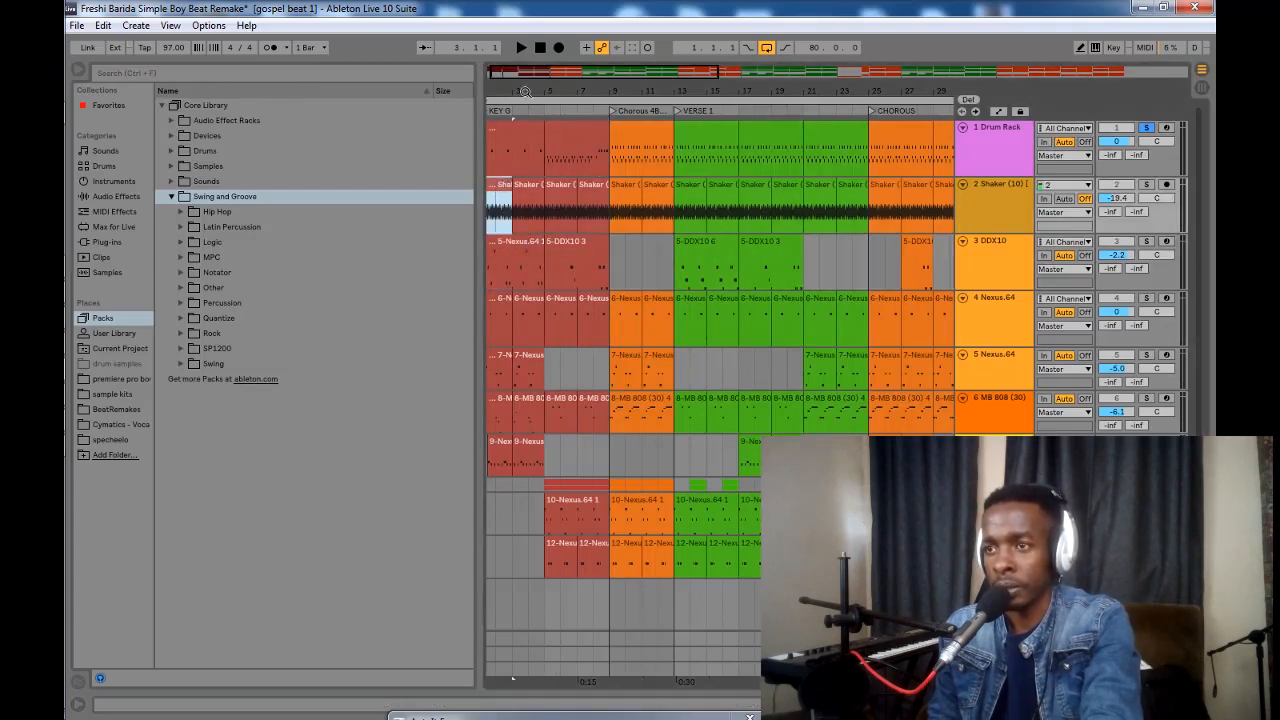
left_click_drag(525, 91, 609, 140)
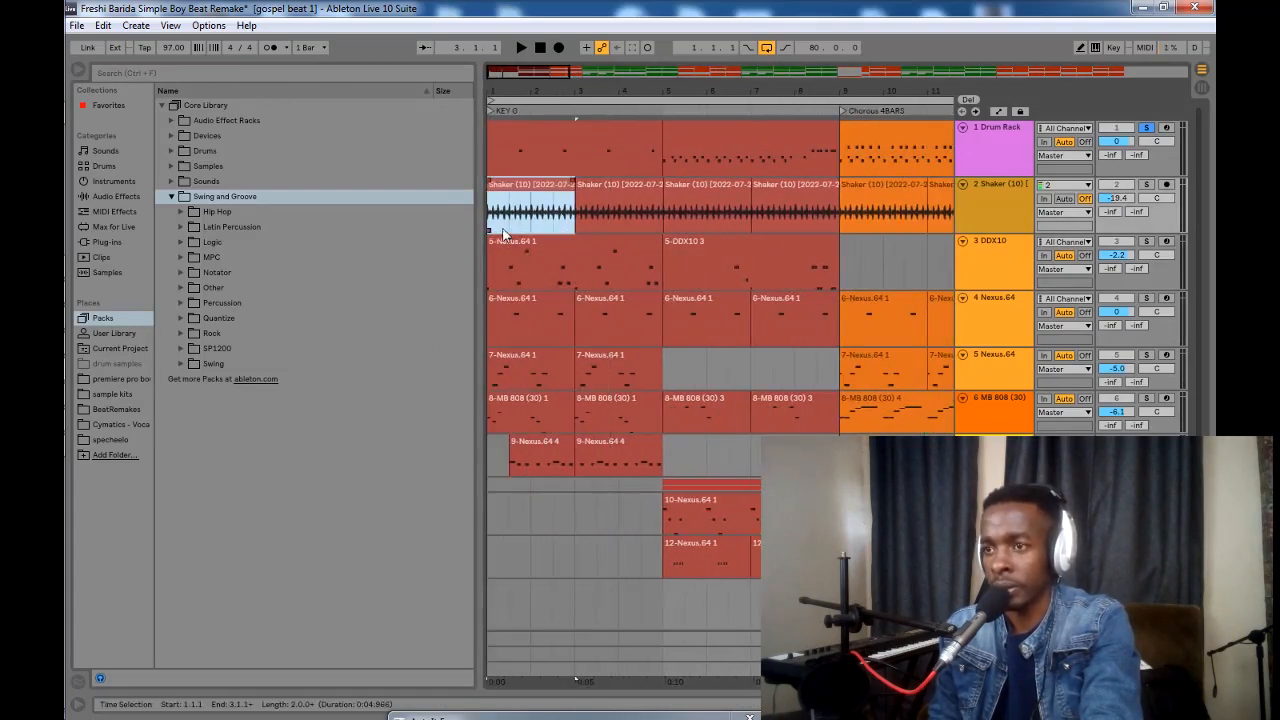
left_click(79, 71)
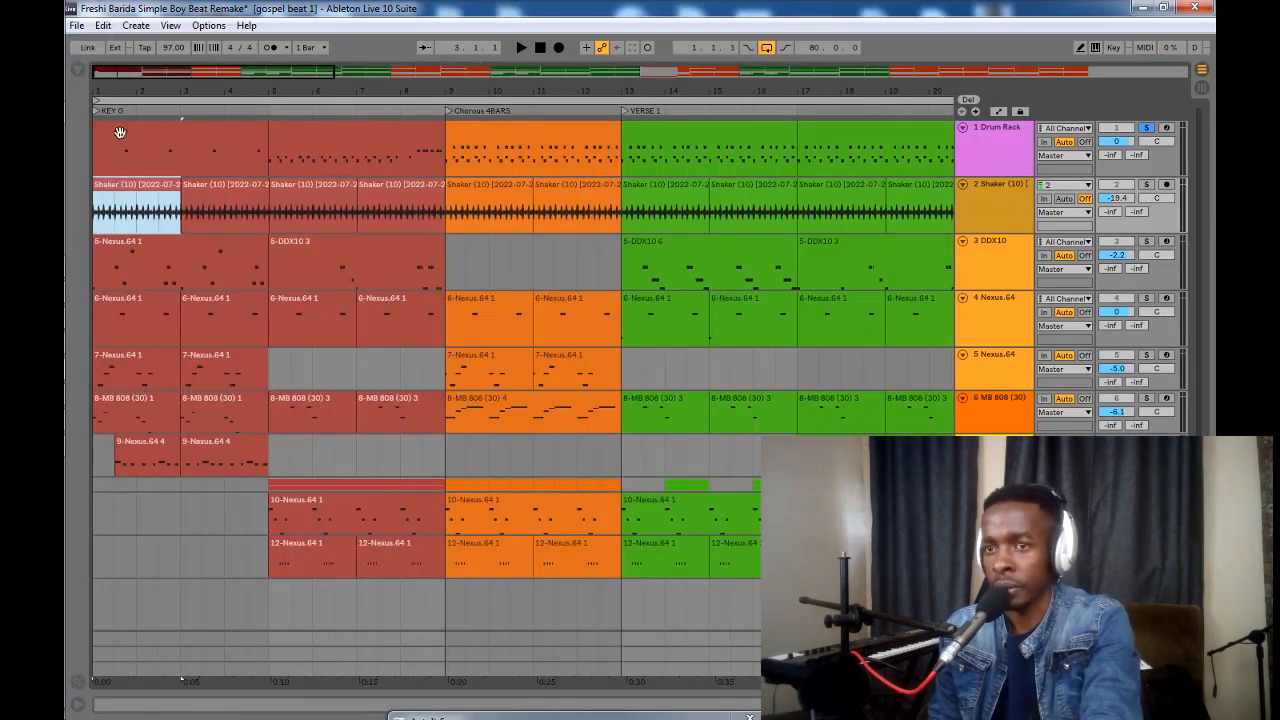
left_click(1147, 186)
double_click(128, 202)
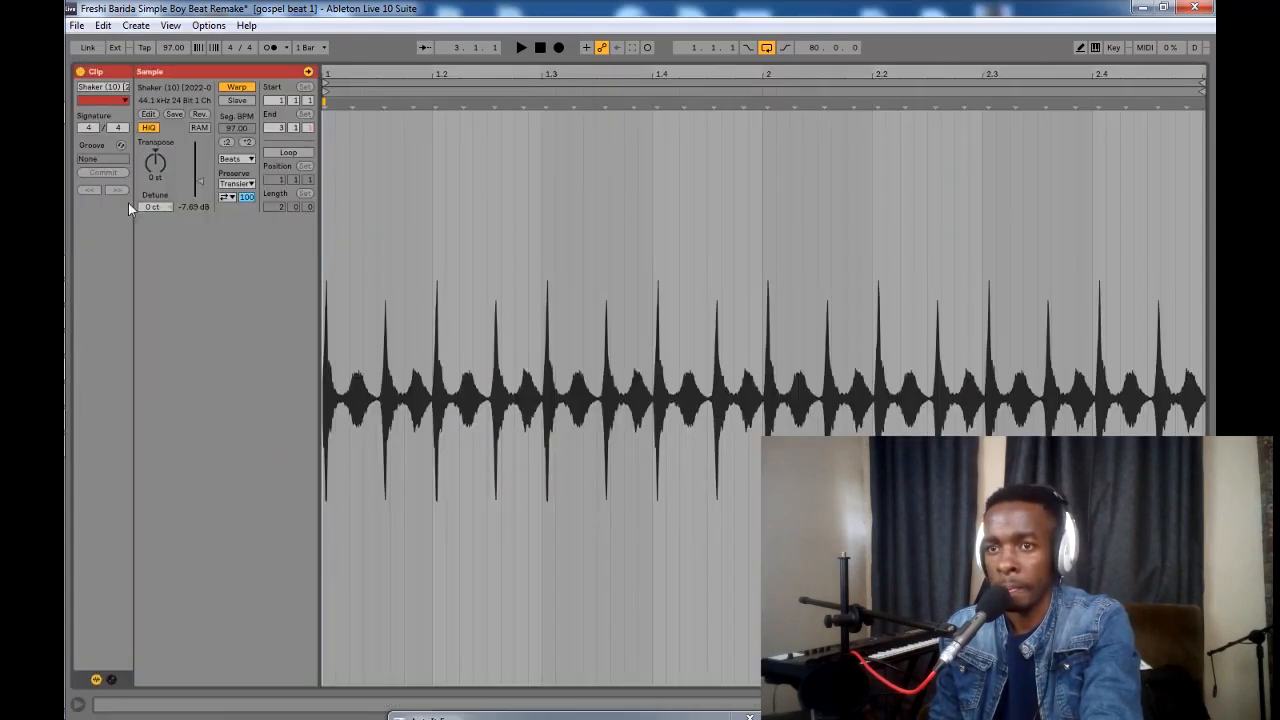
key("space")
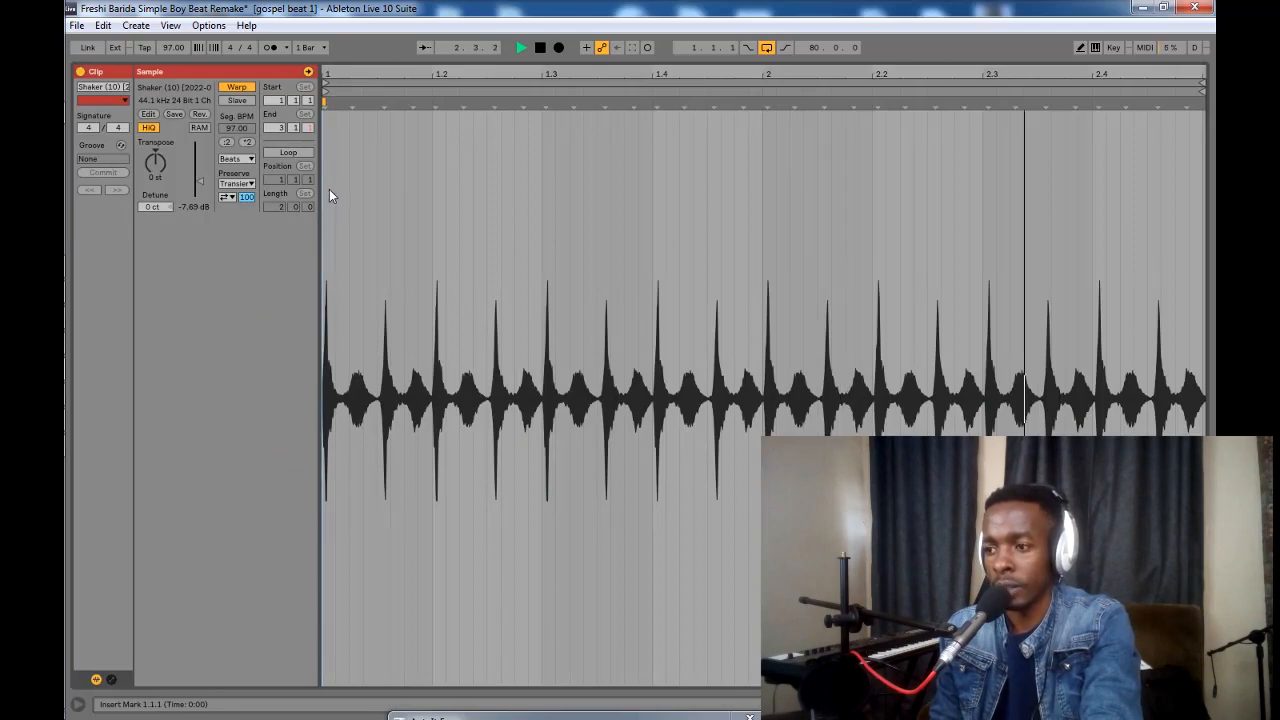
key("space")
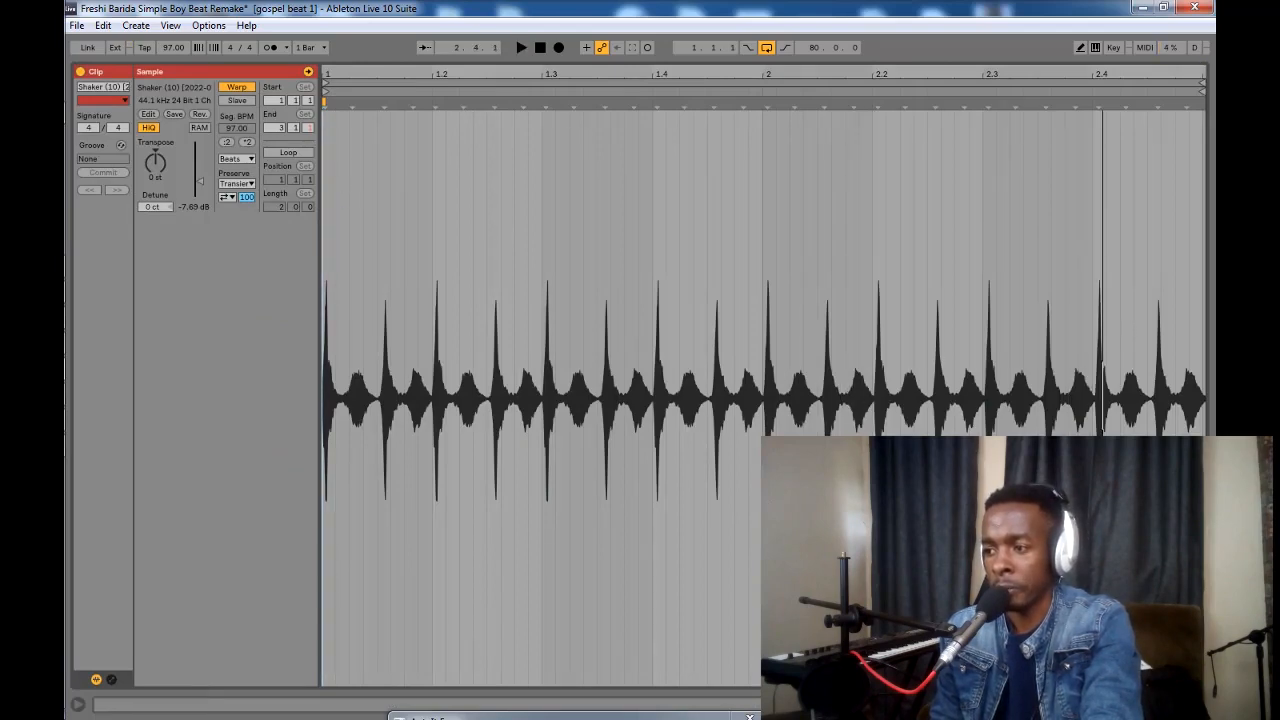
Step: Close the clip view and play the first Shaker clip from the arrangement
left_click(1201, 704)
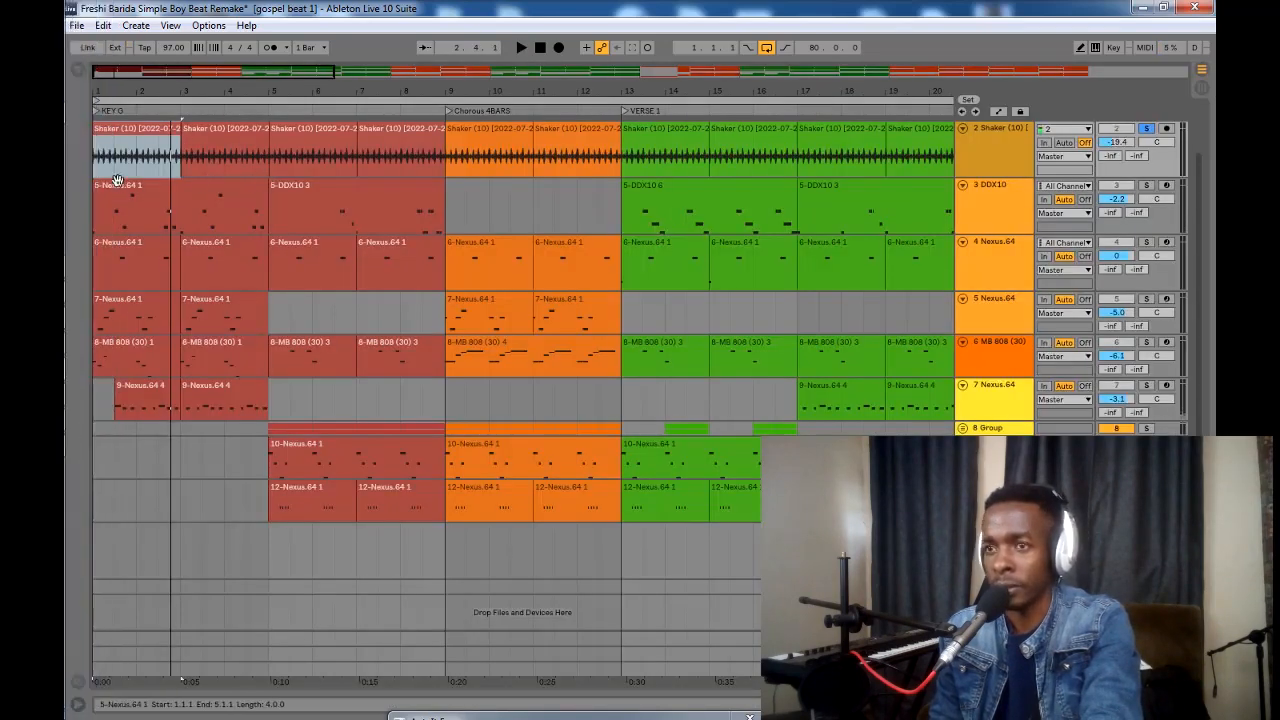
scroll(118, 180, "up", 1)
left_click(135, 205)
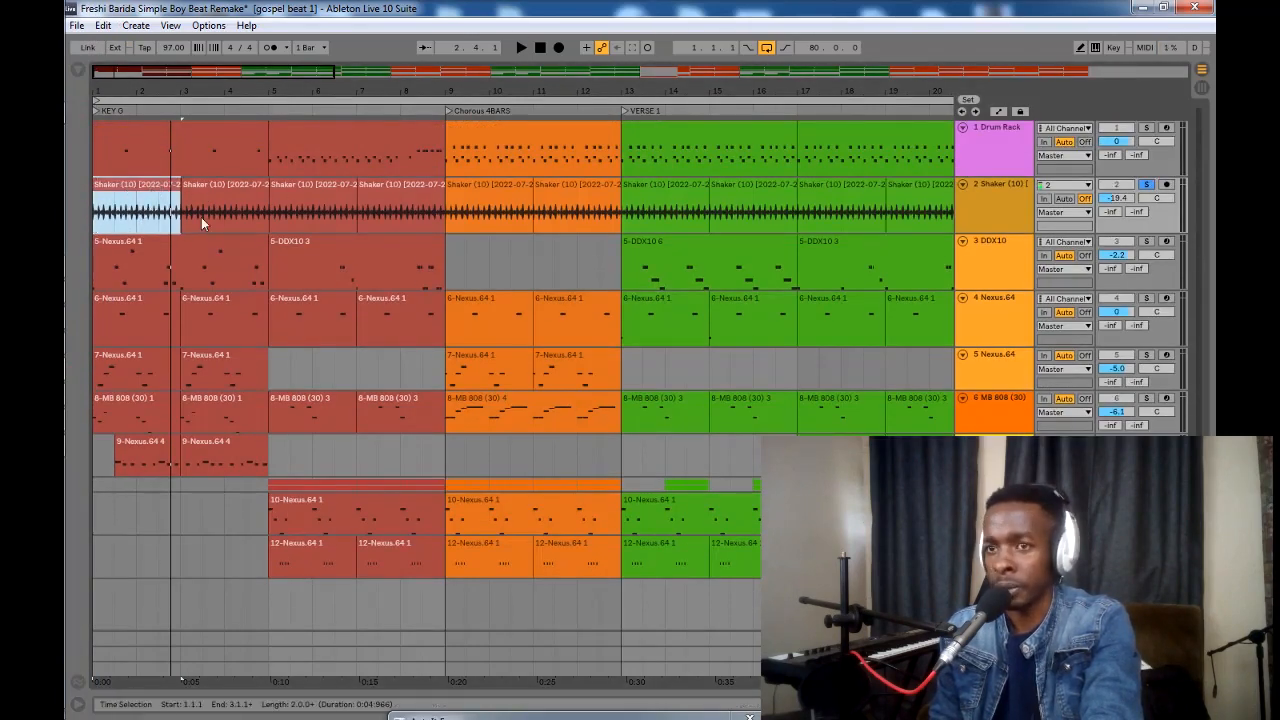
key("space")
key("space")
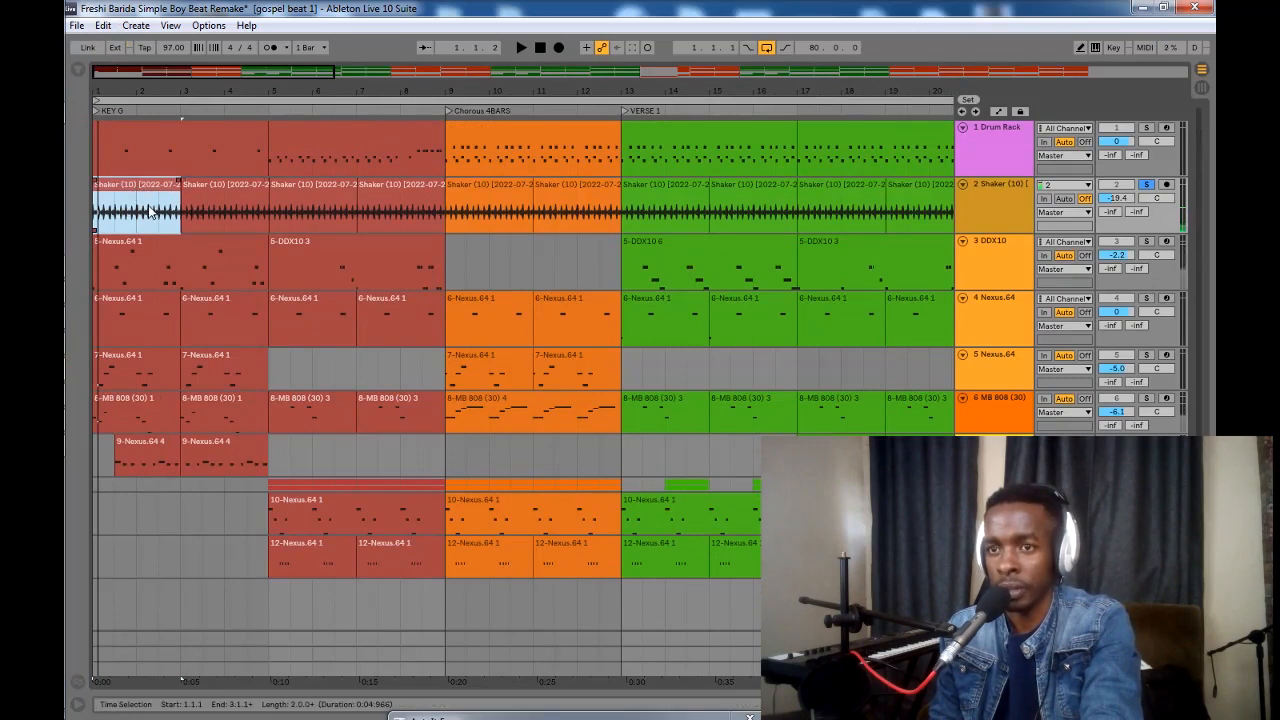
Step: Consolidate the first two Shaker clips, covering bars 1 to 5, into a single clip
left_click(162, 253)
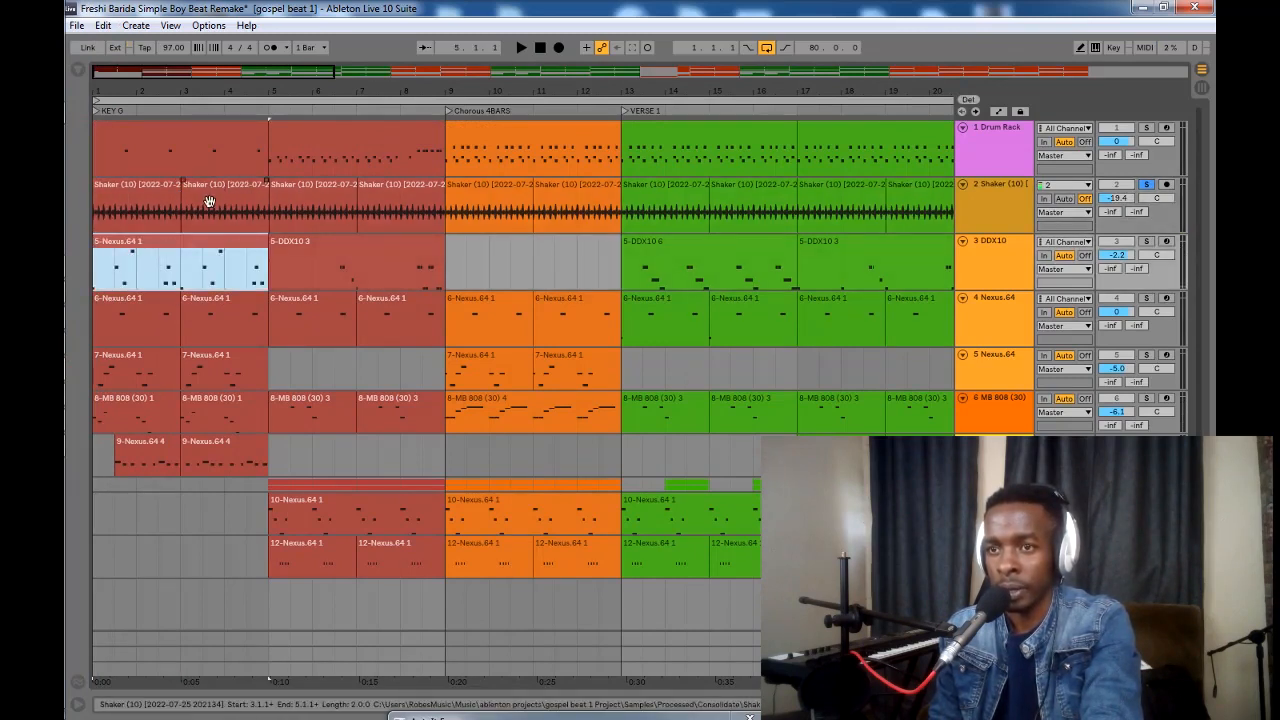
left_click(209, 202)
left_click(154, 201, "shift")
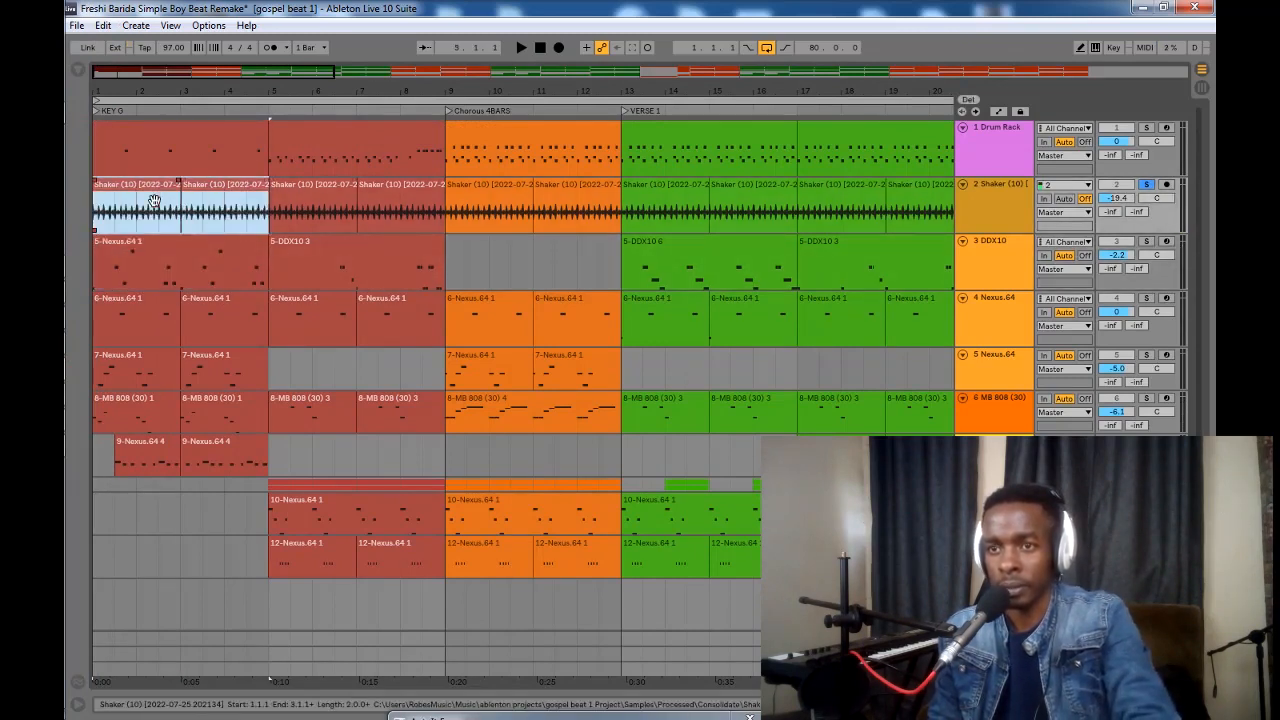
key("ctrl+j")
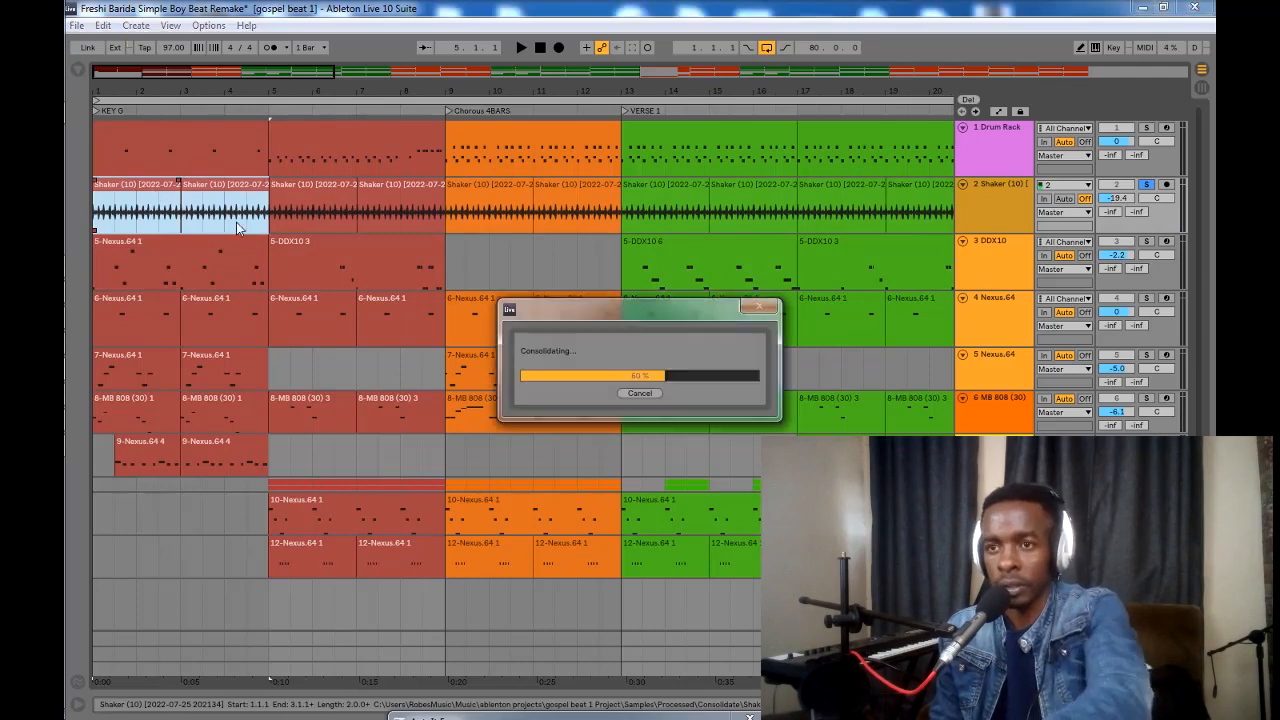
Step: Solo the DDX10 track, open its first clip and play the melody notes
left_click(197, 275)
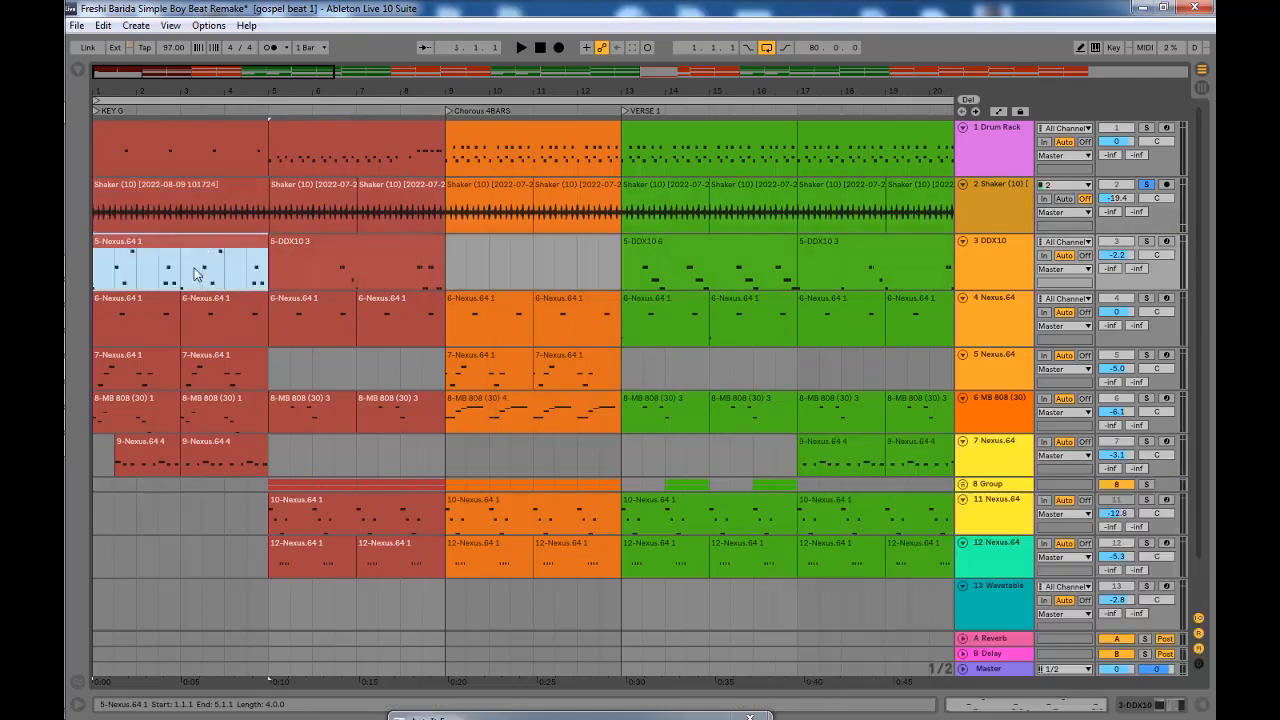
left_click(1147, 242)
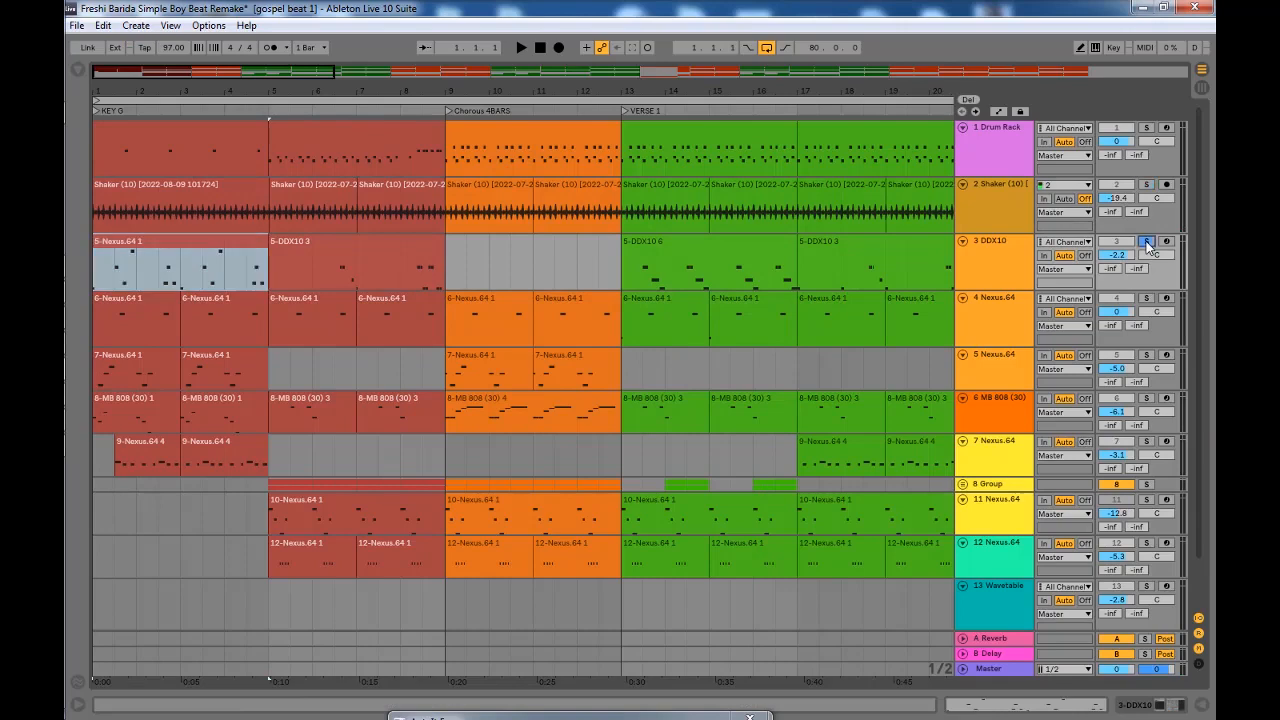
double_click(173, 257)
key("space")
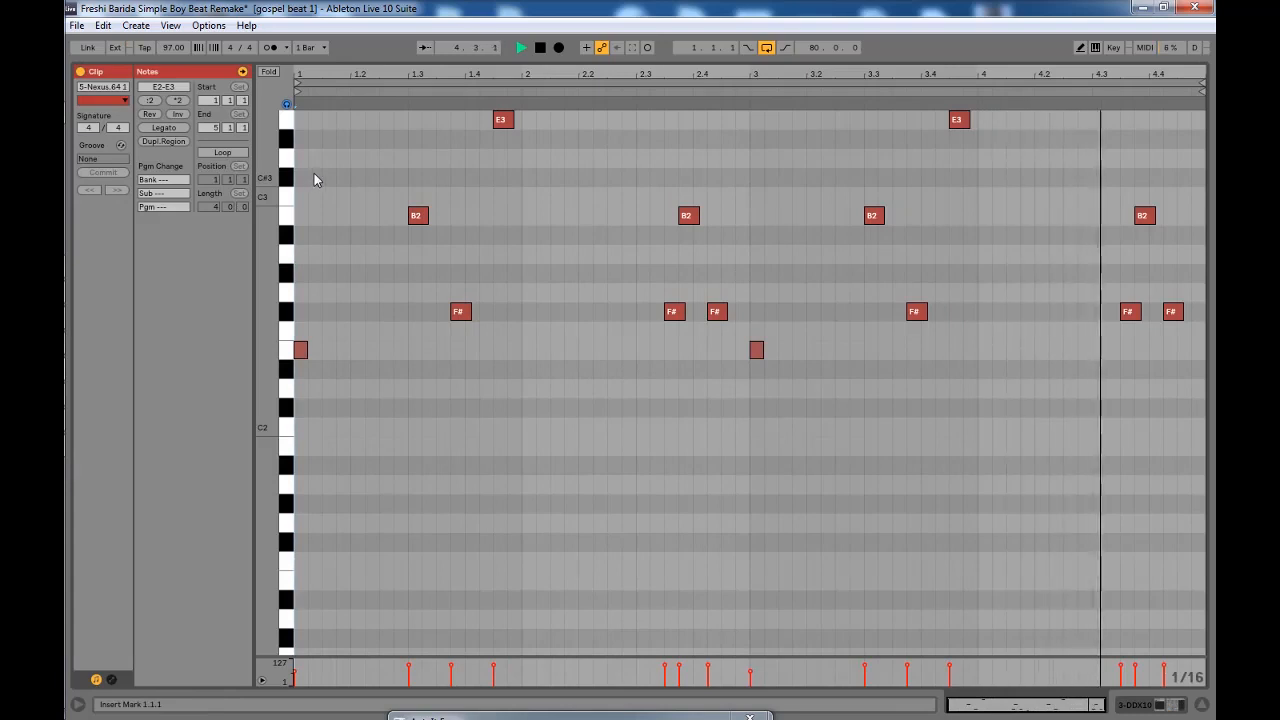
key("space")
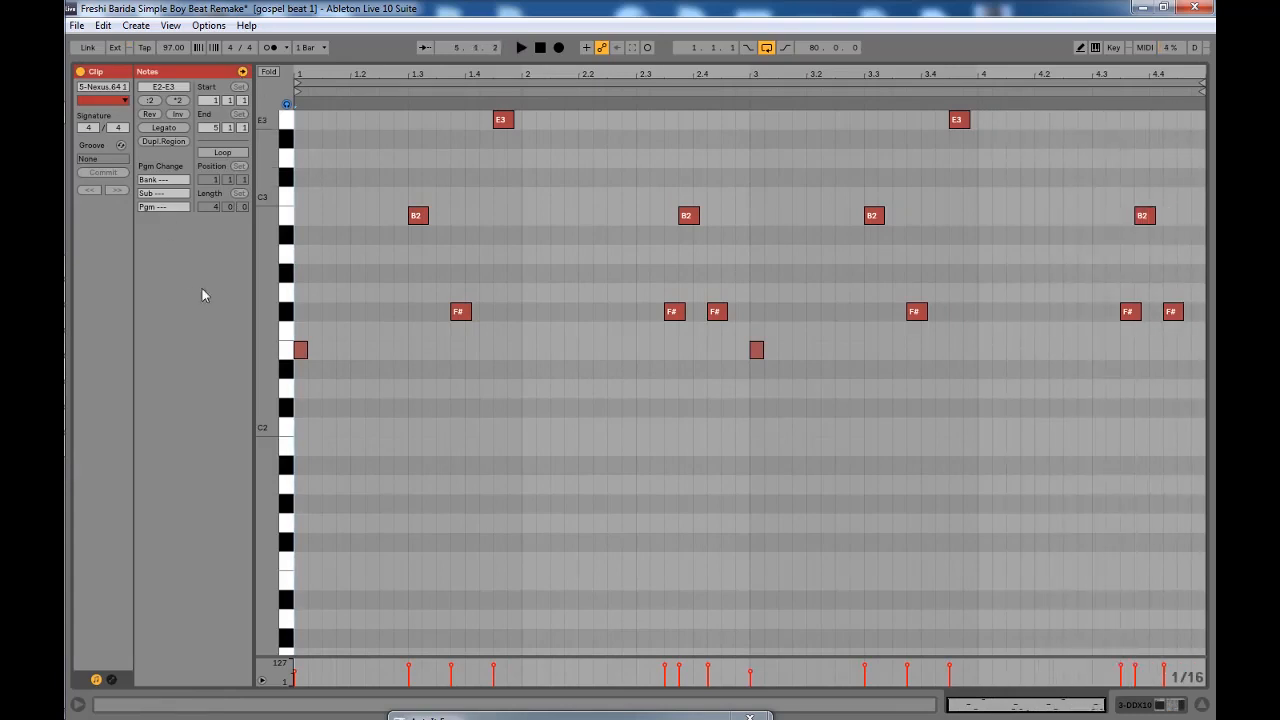
Step: Close the clip view, open the DDX10 synth window to examine its Log Drum preset while playing the melody, and close it
left_click(1204, 706)
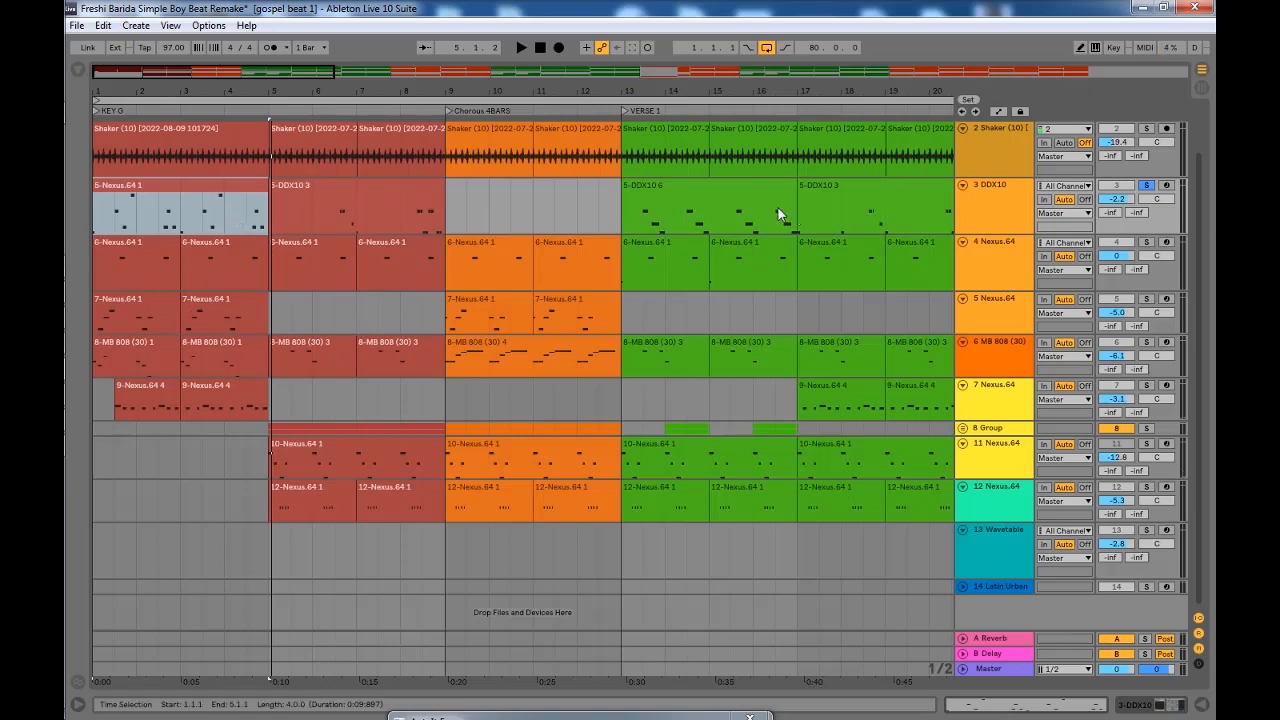
double_click(996, 201)
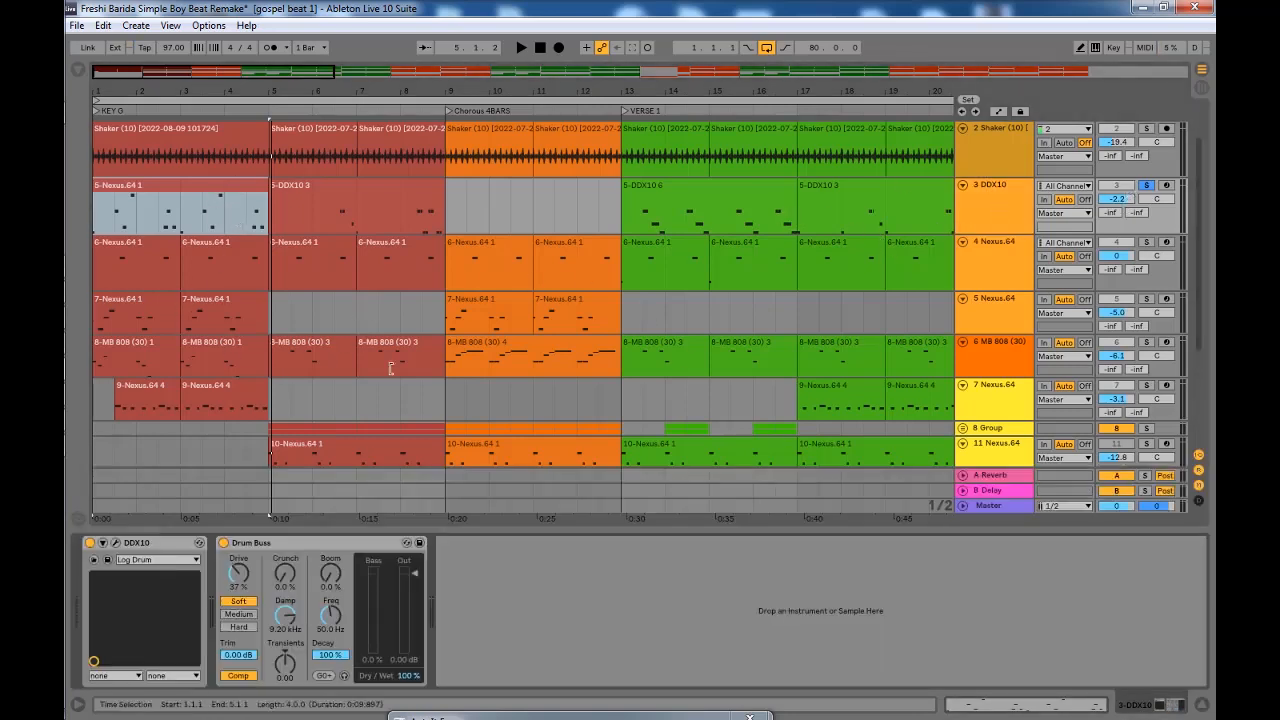
left_click(109, 560)
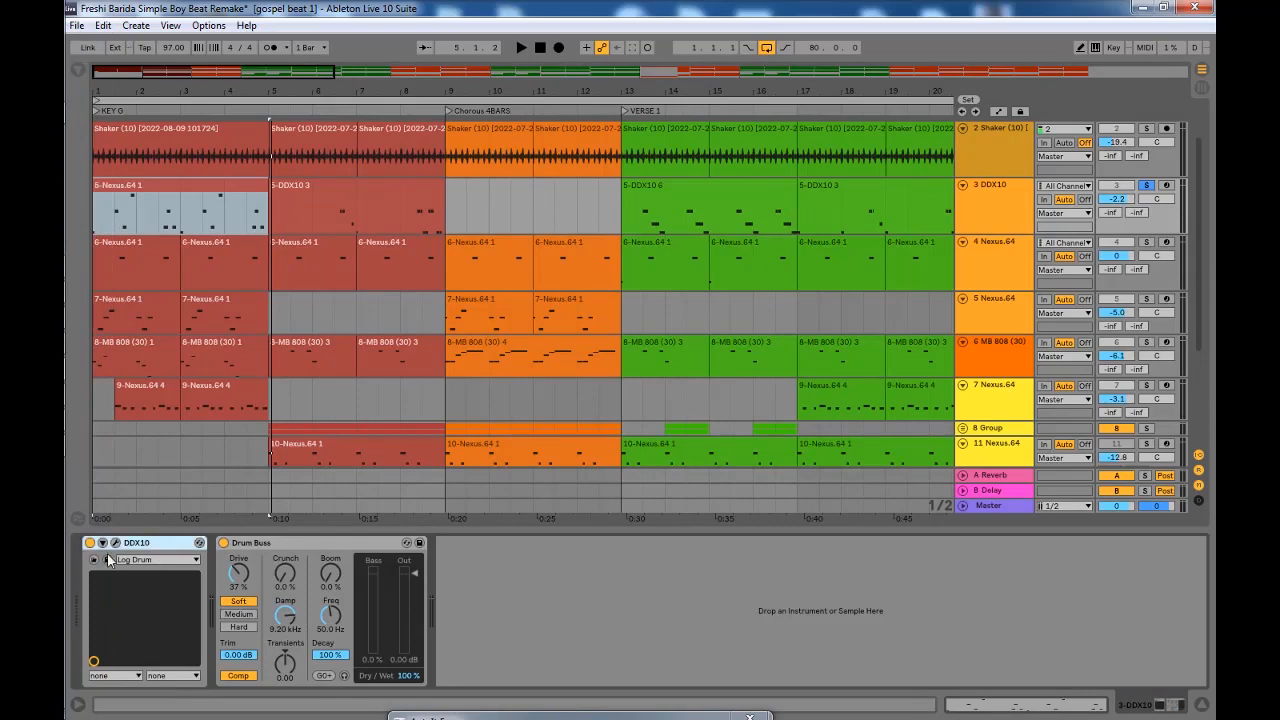
left_click(115, 543)
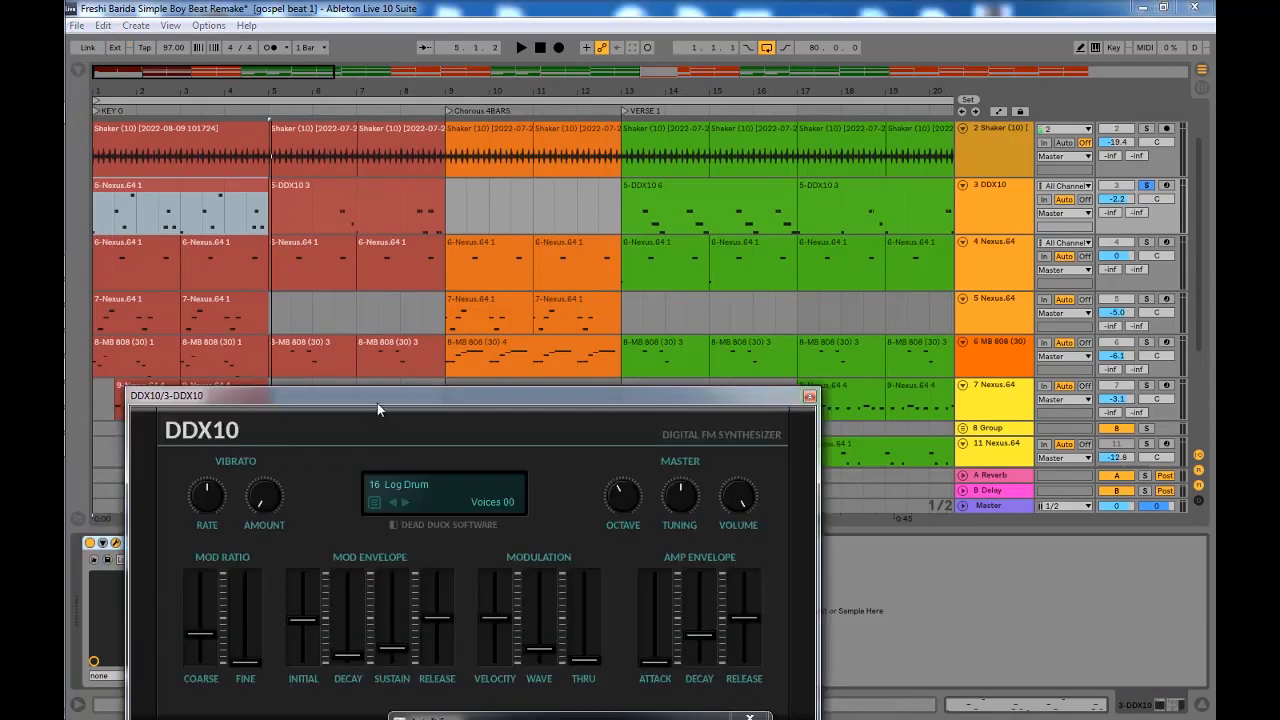
left_click_drag(377, 403, 708, 162)
key("space")
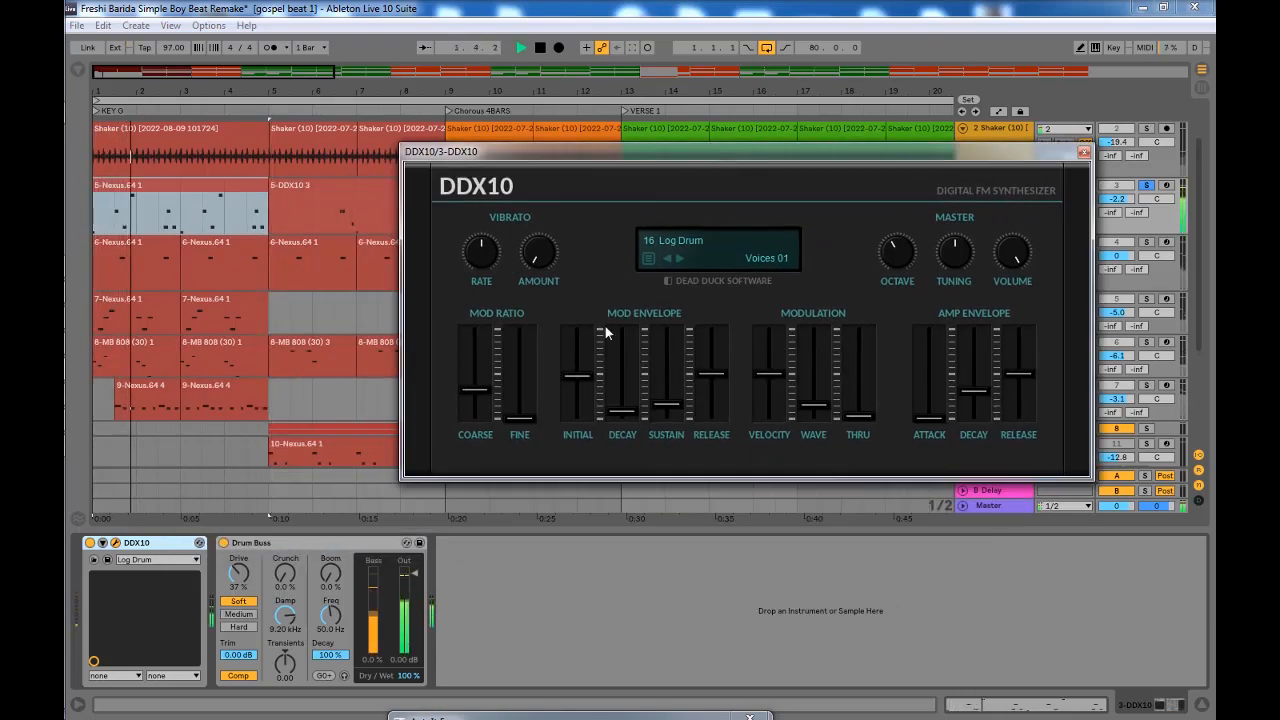
key("space")
left_click_drag(732, 153, 445, 181)
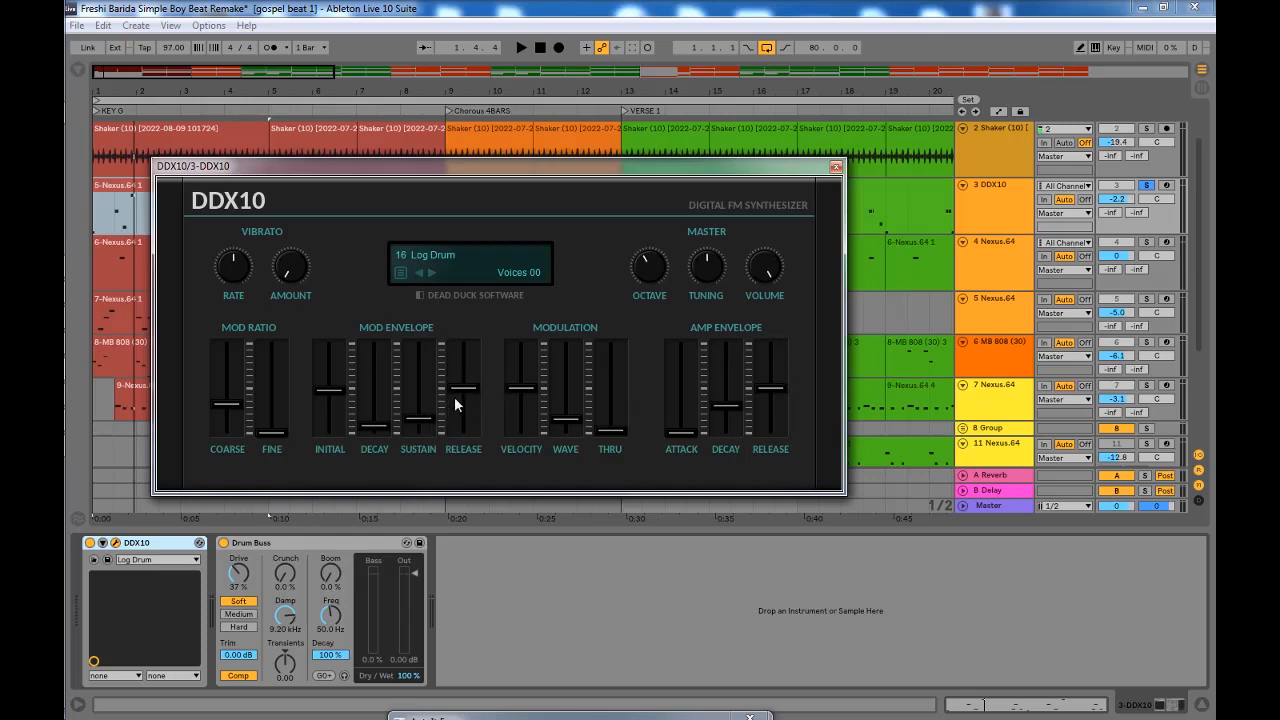
left_click(836, 168)
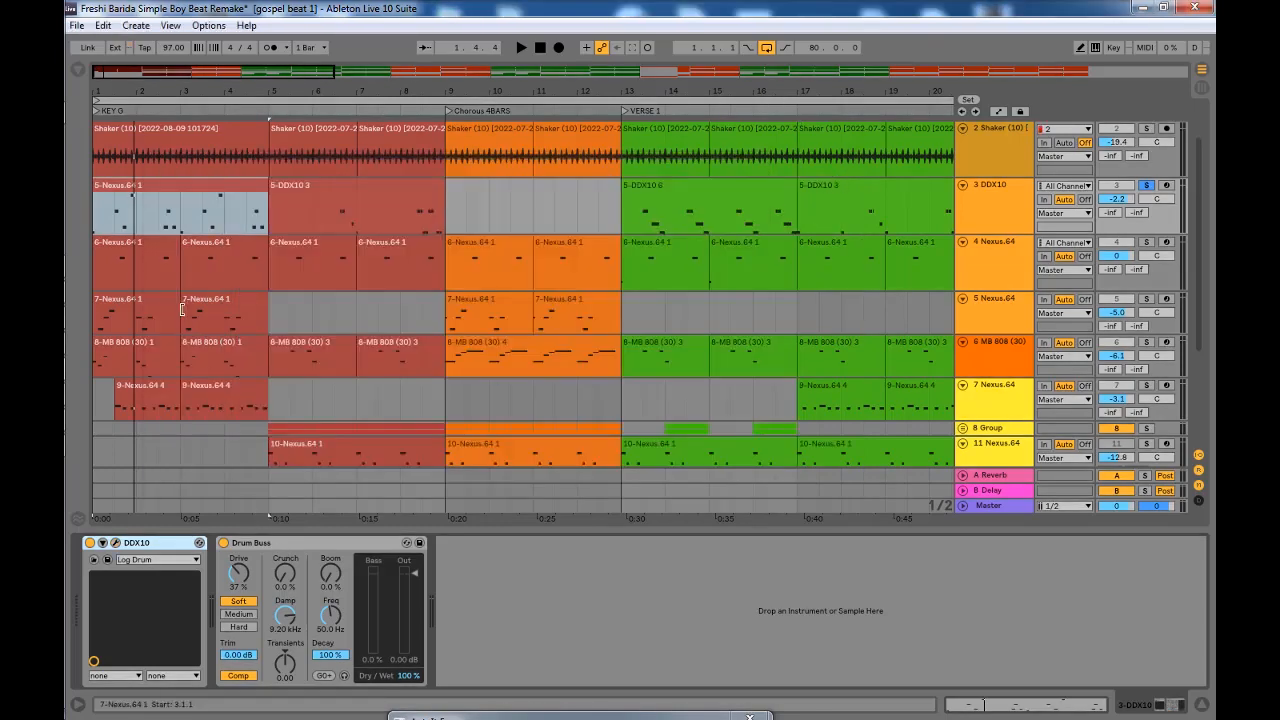
Step: Play the DDX10 melody with Drum Buss switched off and with it switched back on to compare the sound
left_click(262, 544)
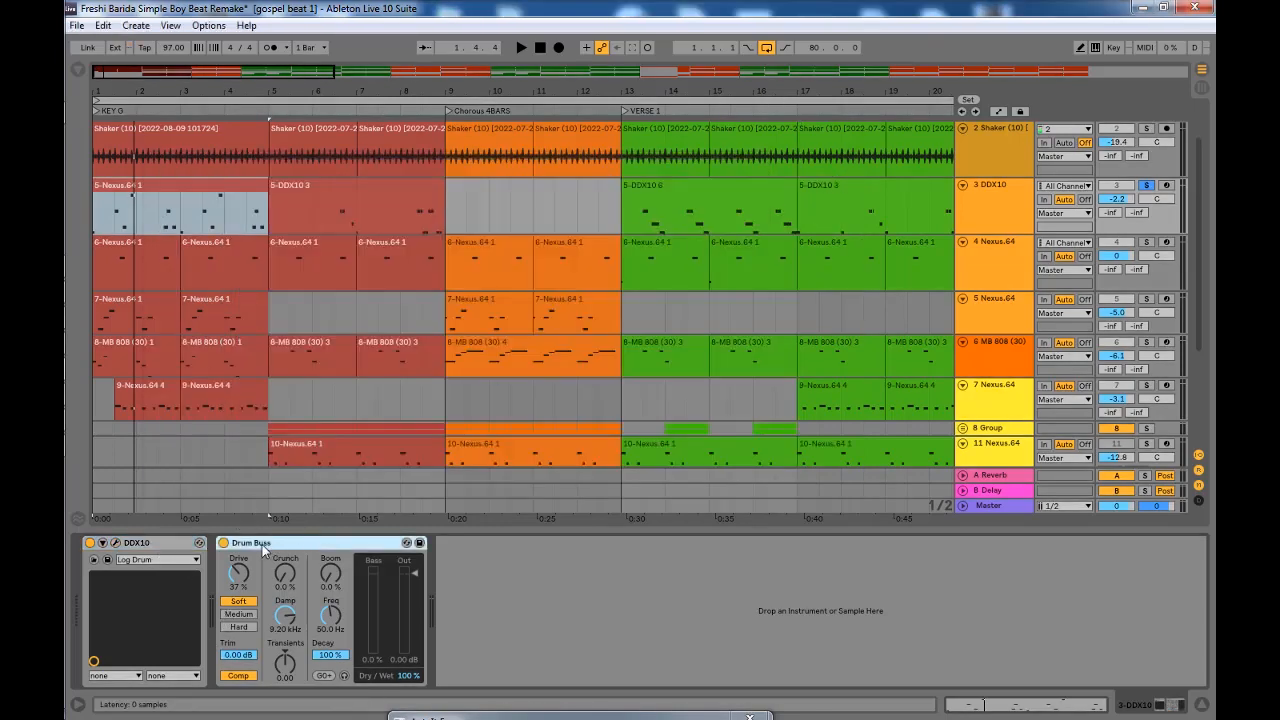
left_click(157, 546)
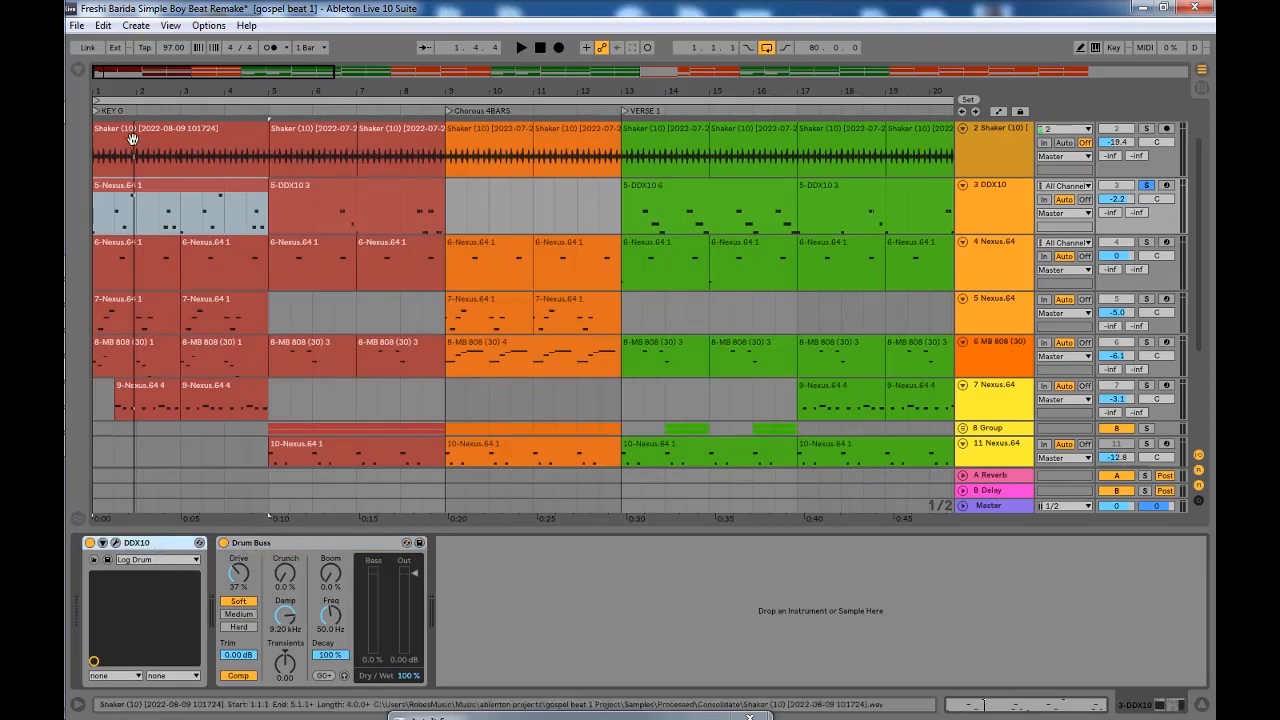
left_click(224, 542)
key("space")
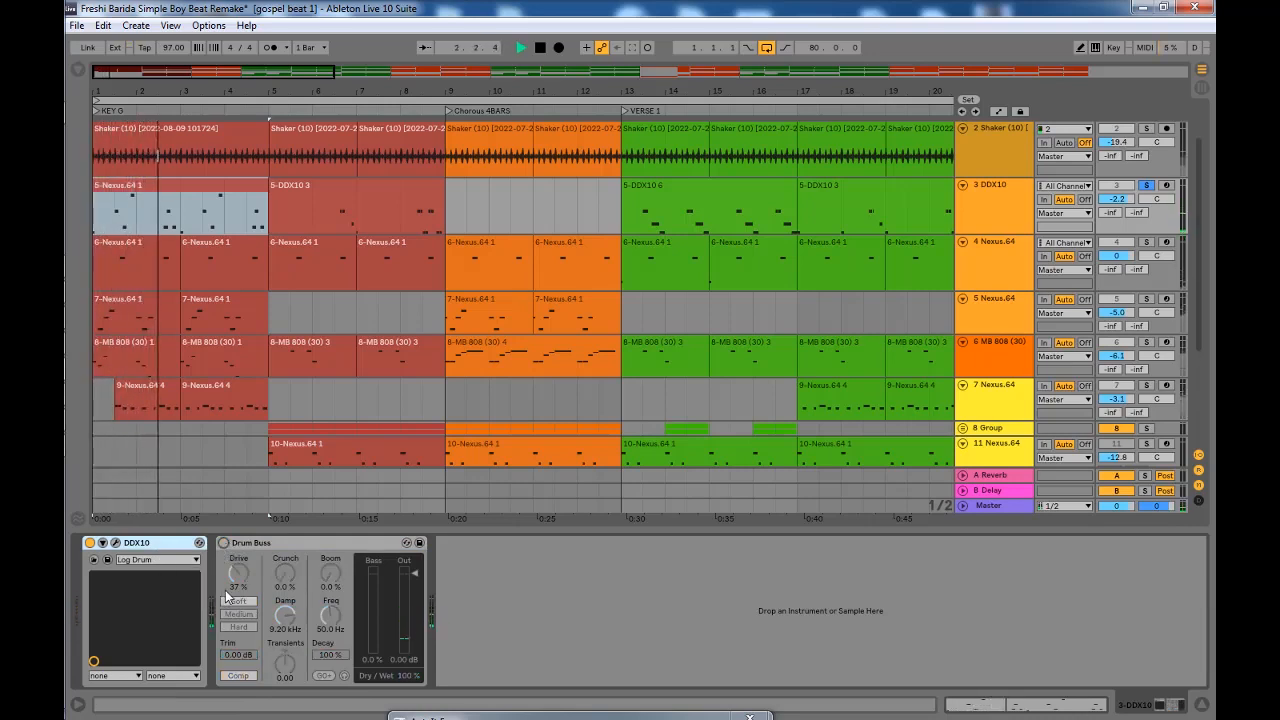
key("space")
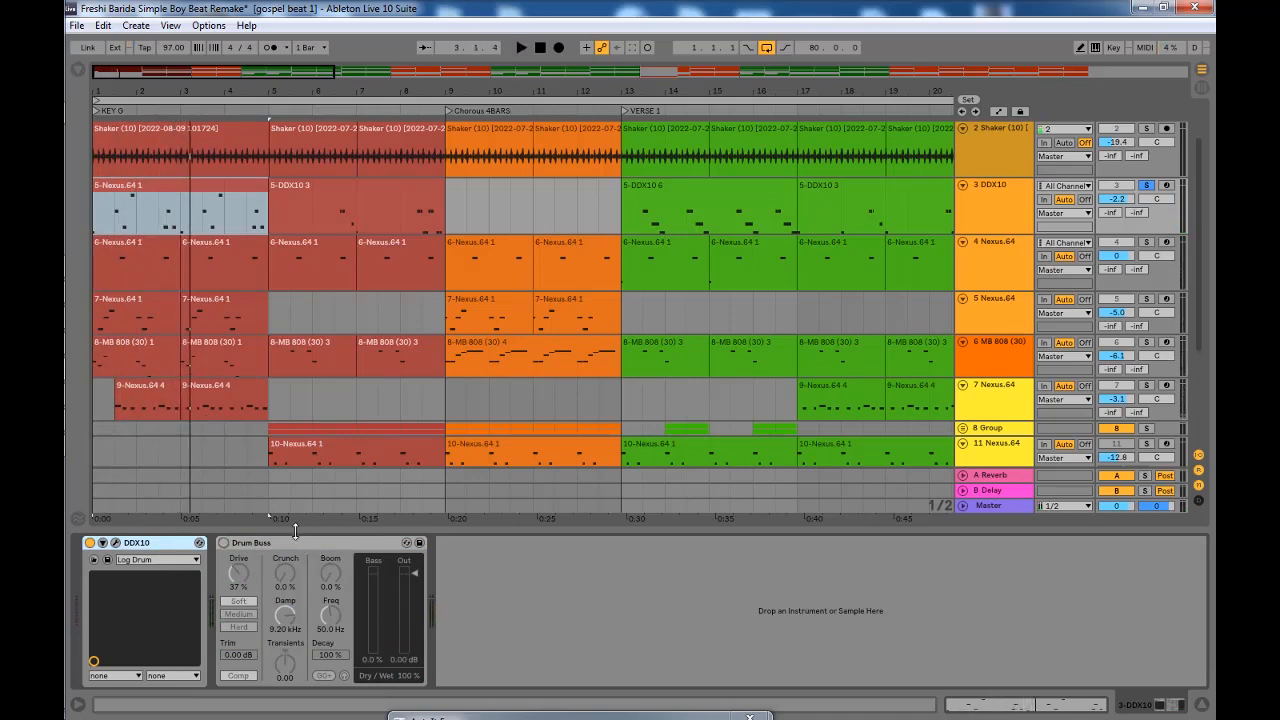
left_click(254, 544)
left_click(223, 543)
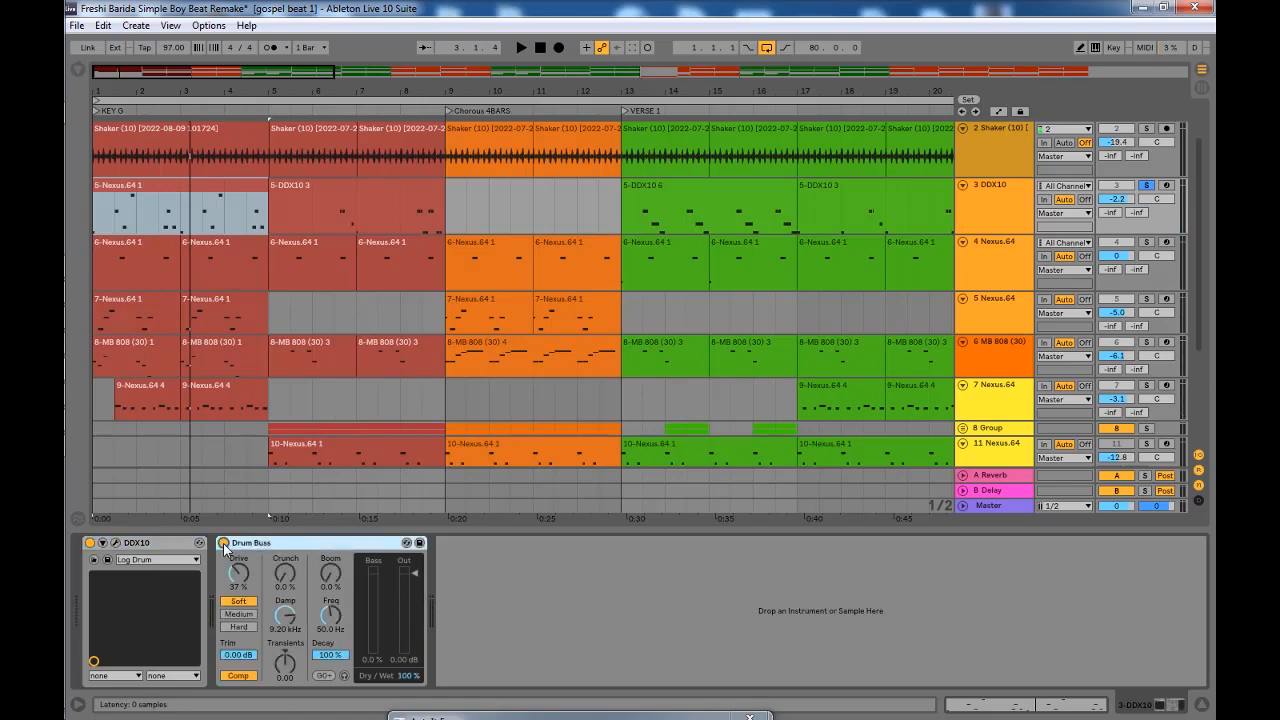
key("space")
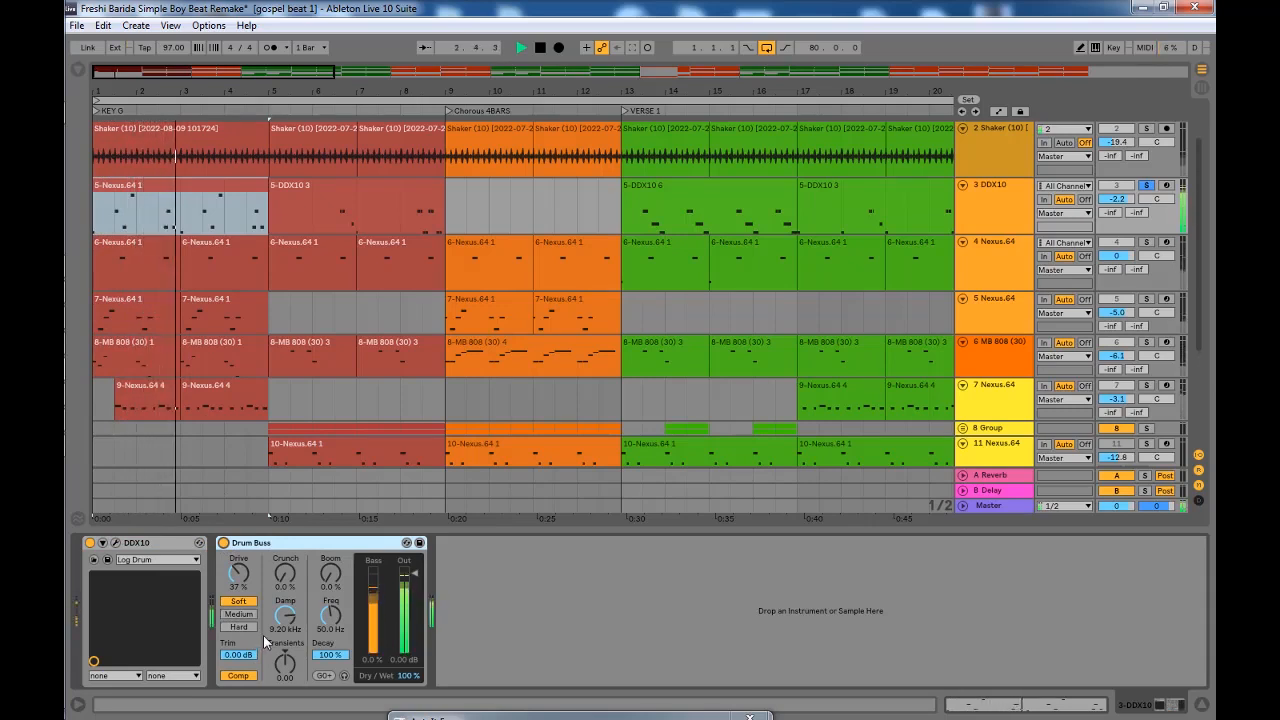
key("space")
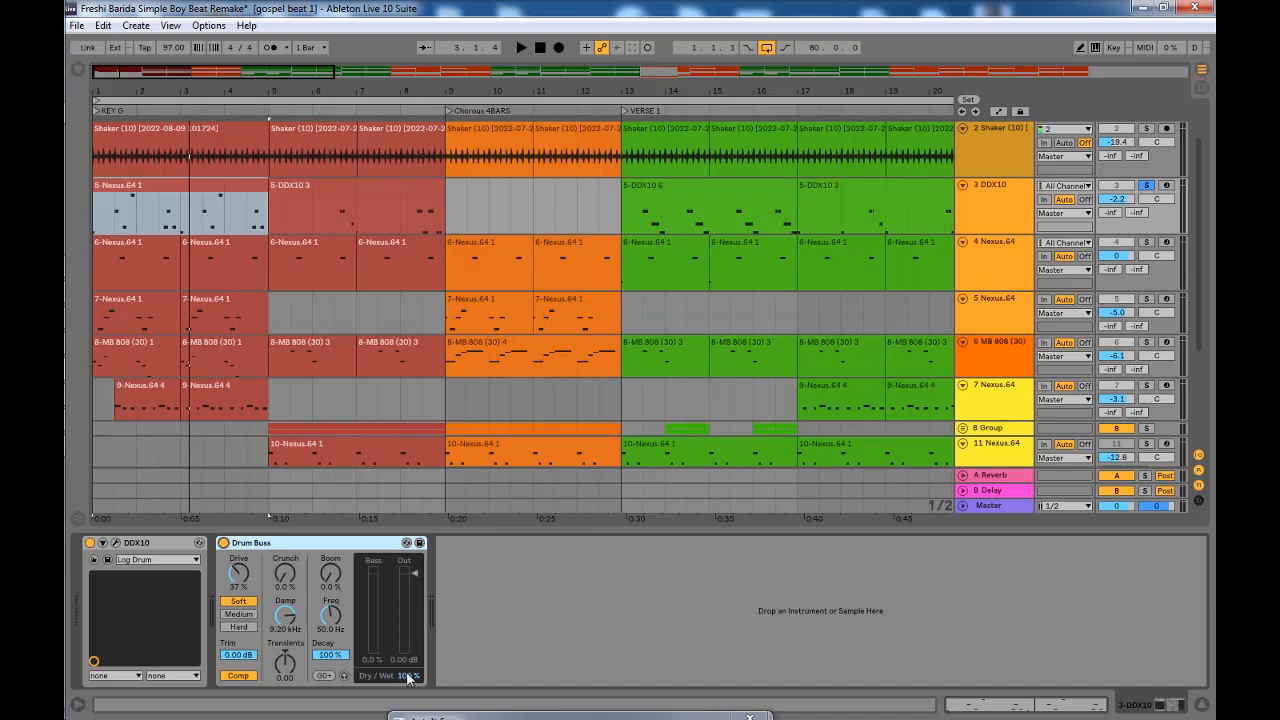
Step: Lower the Drum Buss Dry/Wet to 80%, play the melody, and raise the Dry/Wet to 95% during playback
left_click_drag(406, 684, 406, 697)
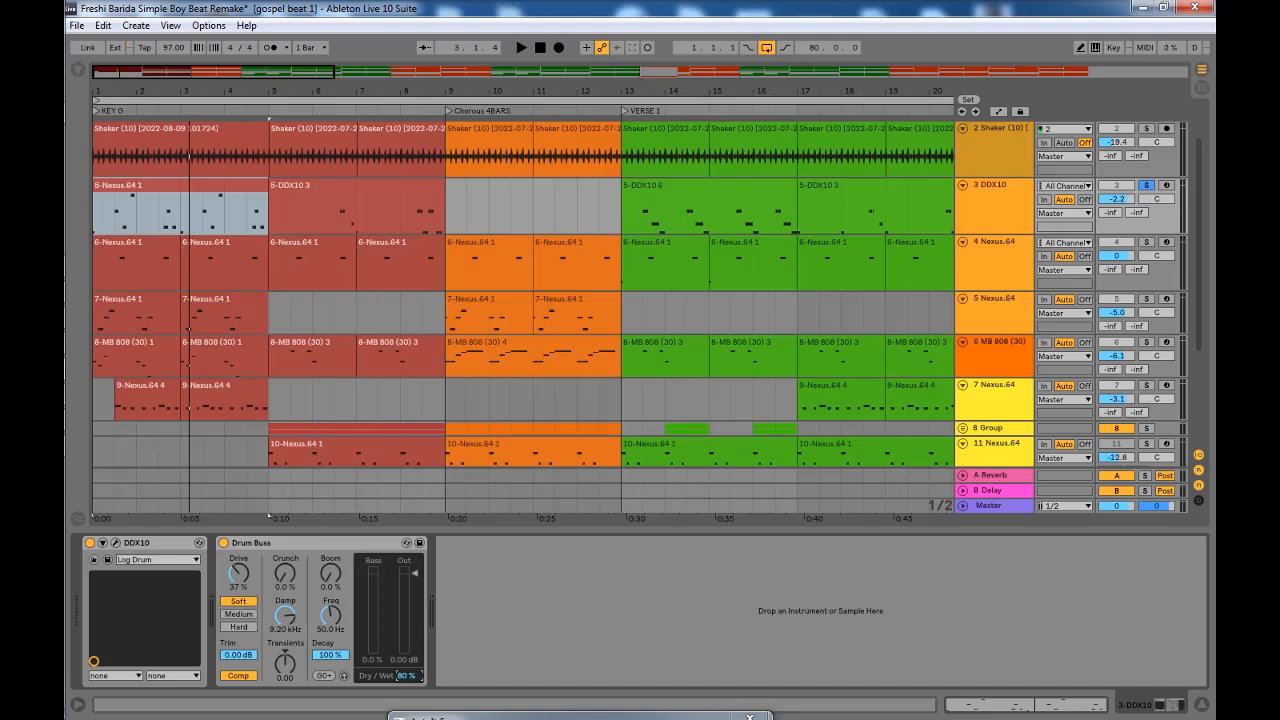
key("space")
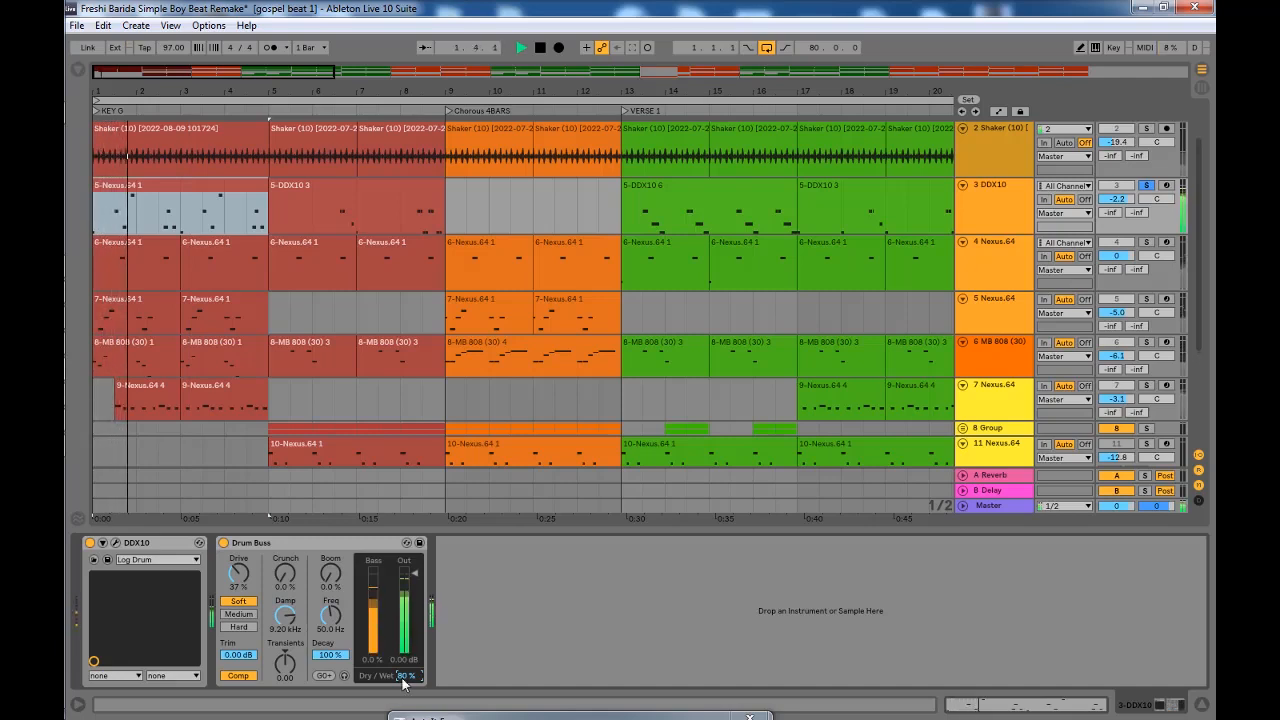
left_click_drag(405, 683, 405, 668)
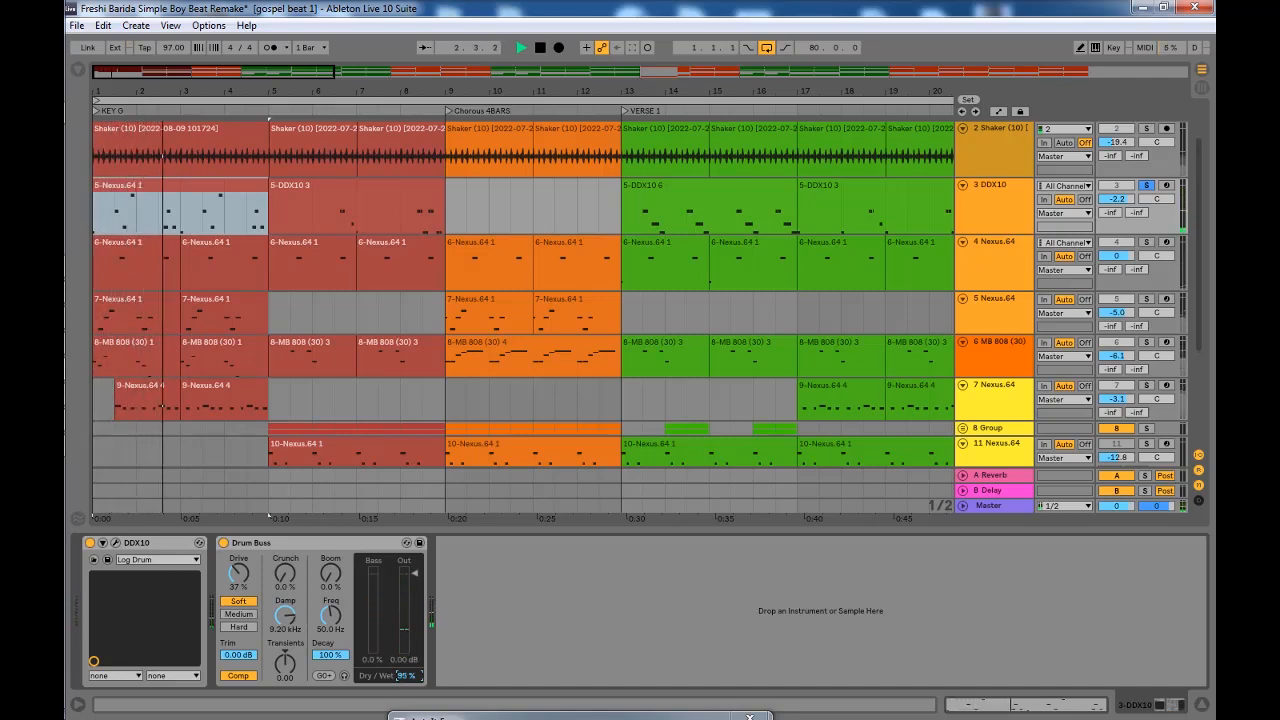
key("space")
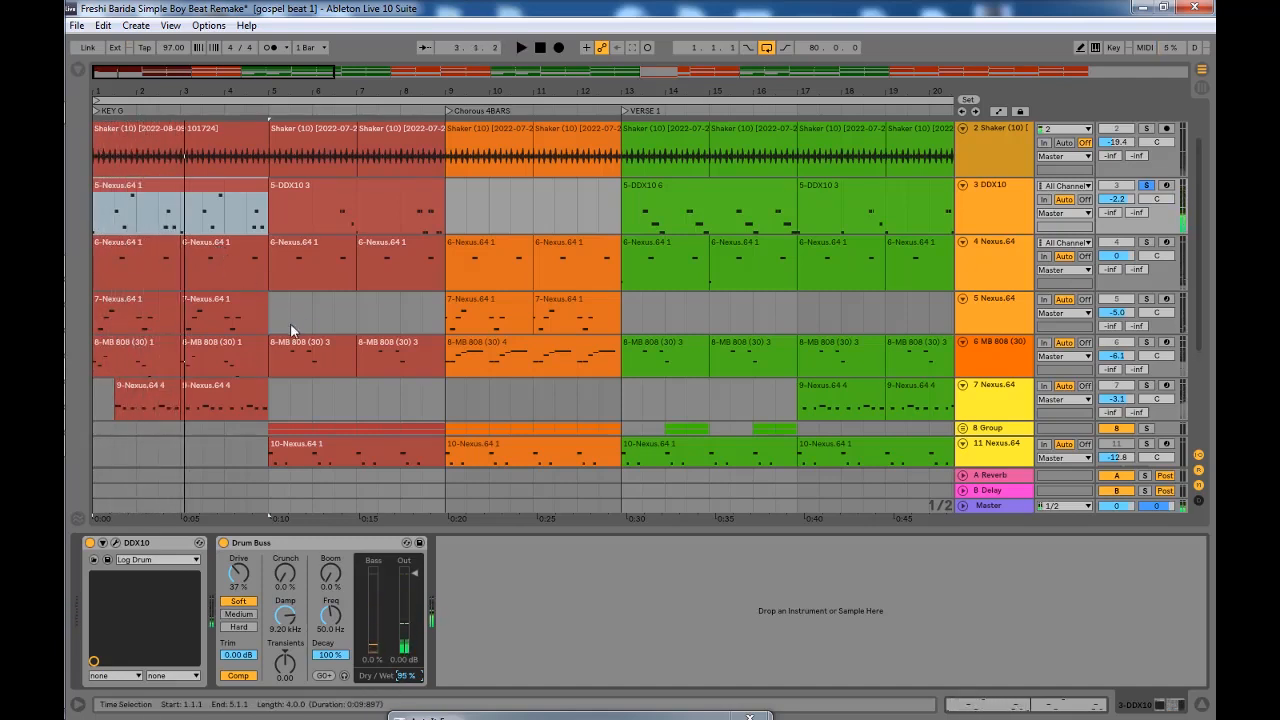
scroll(217, 250, "up", 1)
scroll(217, 250, "down", 1)
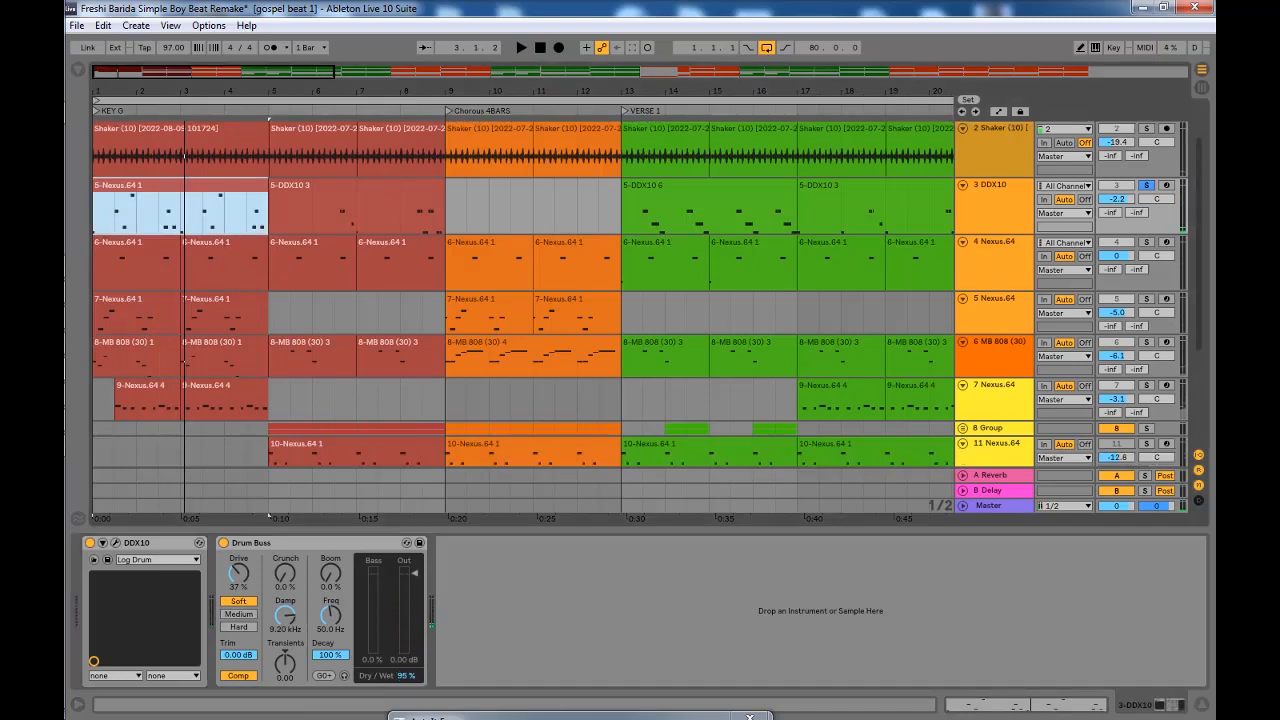
Step: Solo track 4 Nexus.64, open its first clip and play its notes
left_click(988, 261)
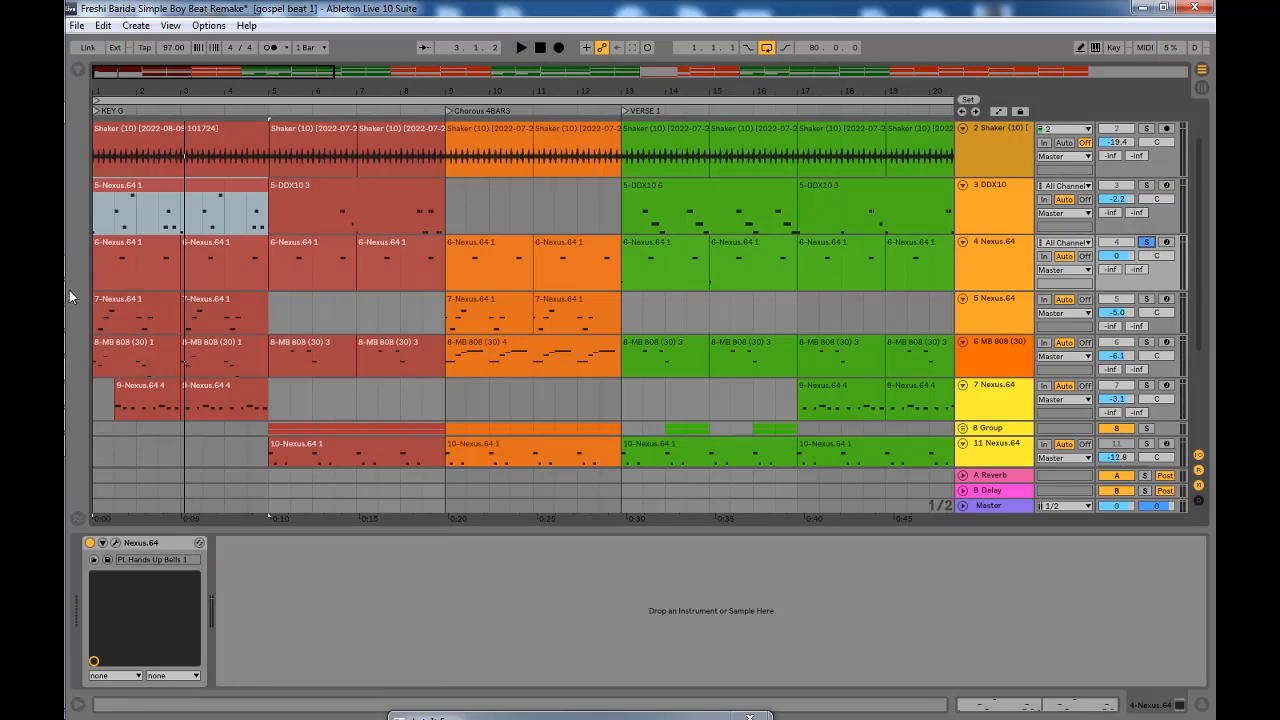
double_click(126, 257)
key("space")
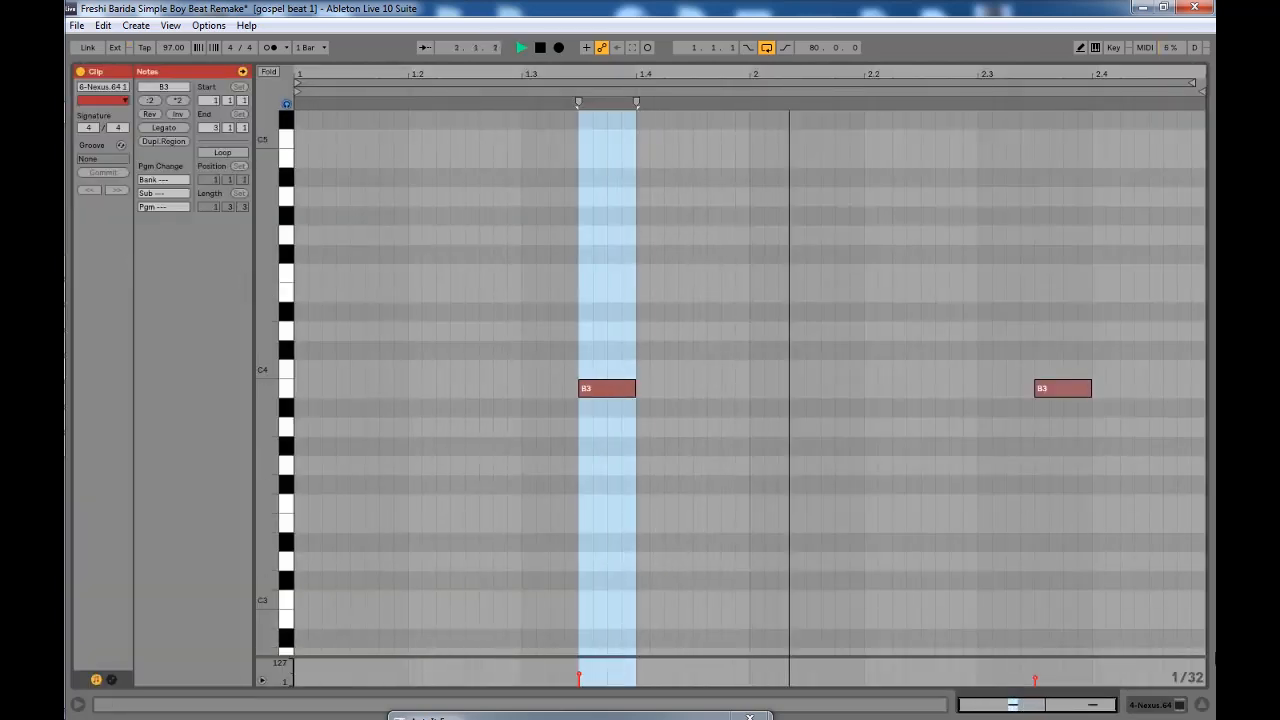
key("space")
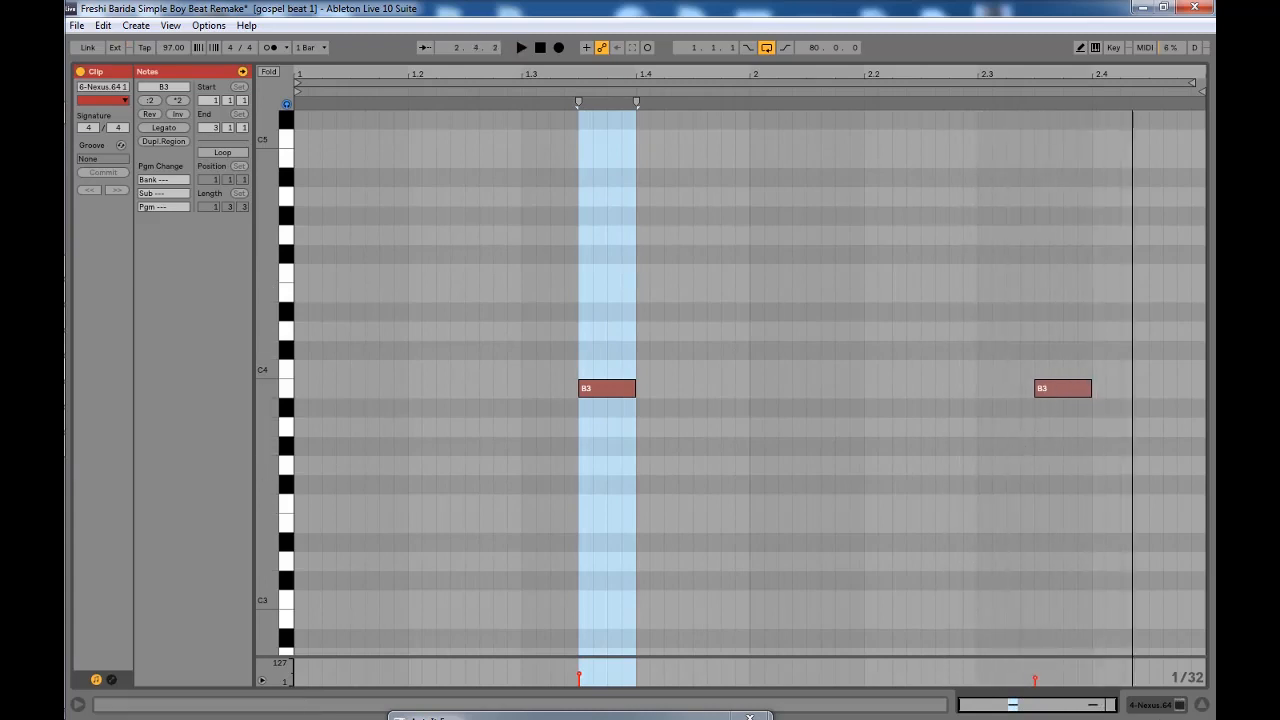
scroll(787, 555, "down", 3)
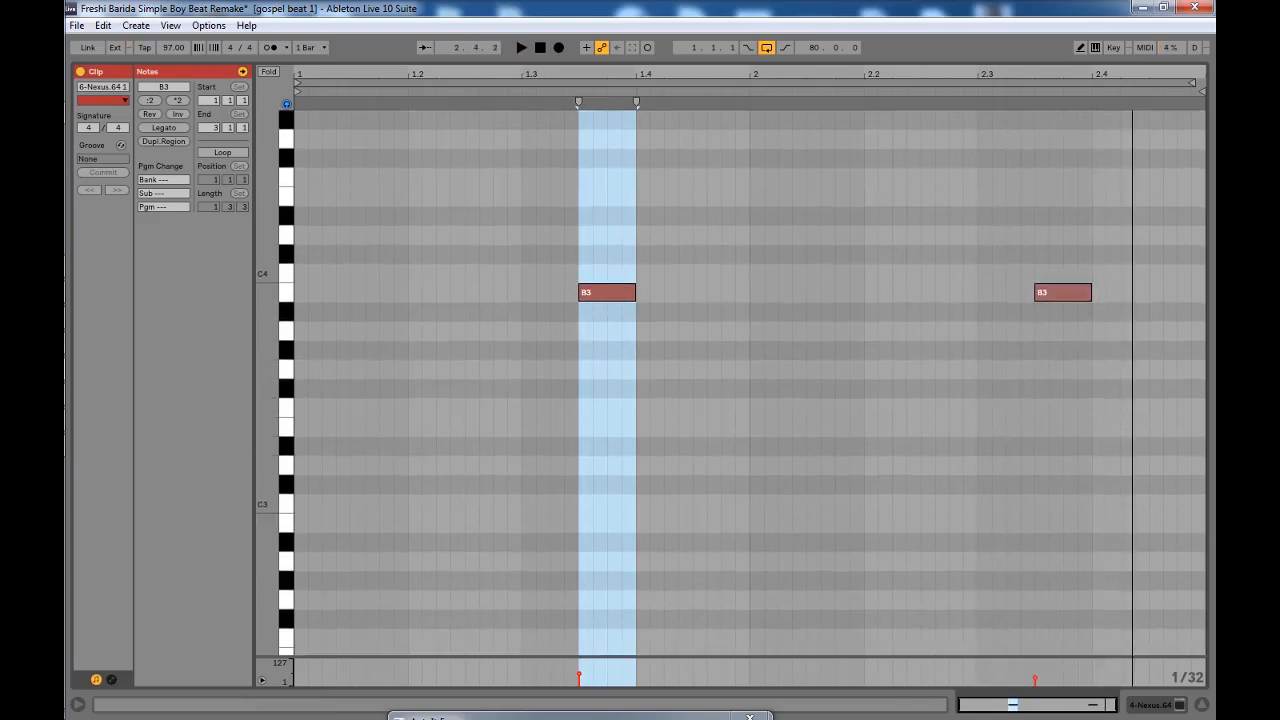
Step: Close the clip view, open track 4's Nexus instrument to examine its selected preset, and close the instrument window
left_click(1200, 705)
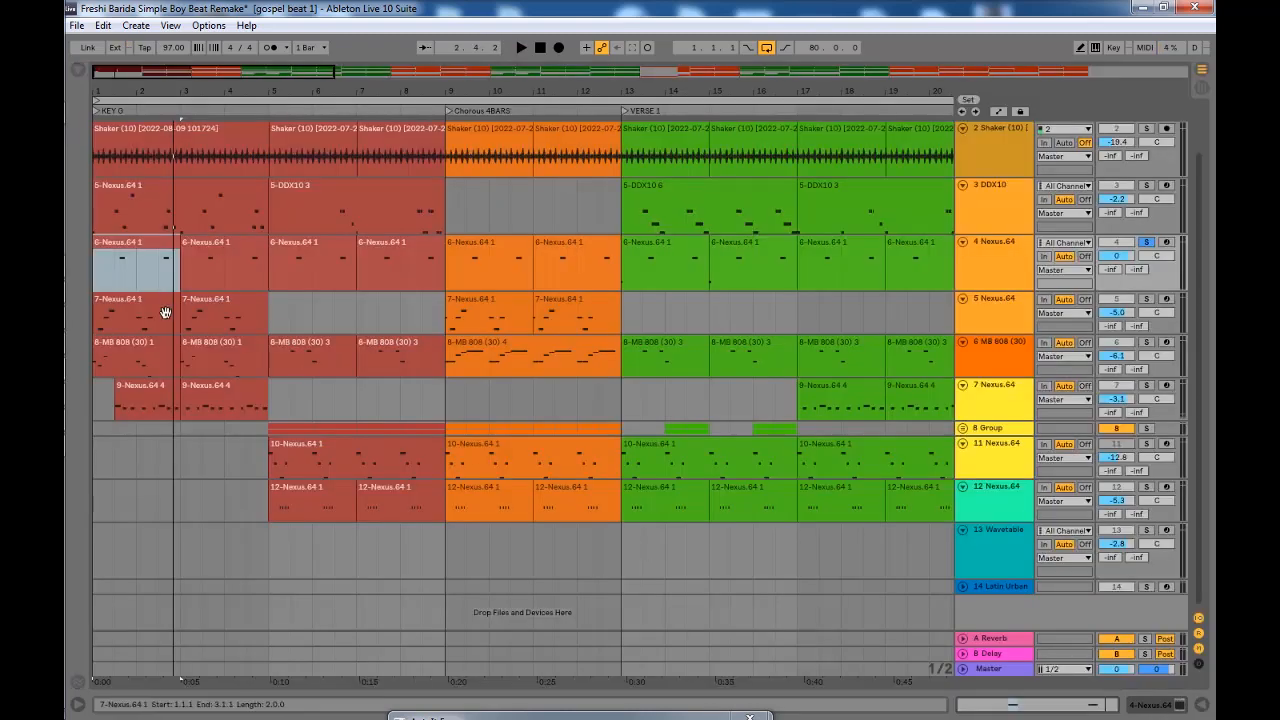
double_click(966, 259)
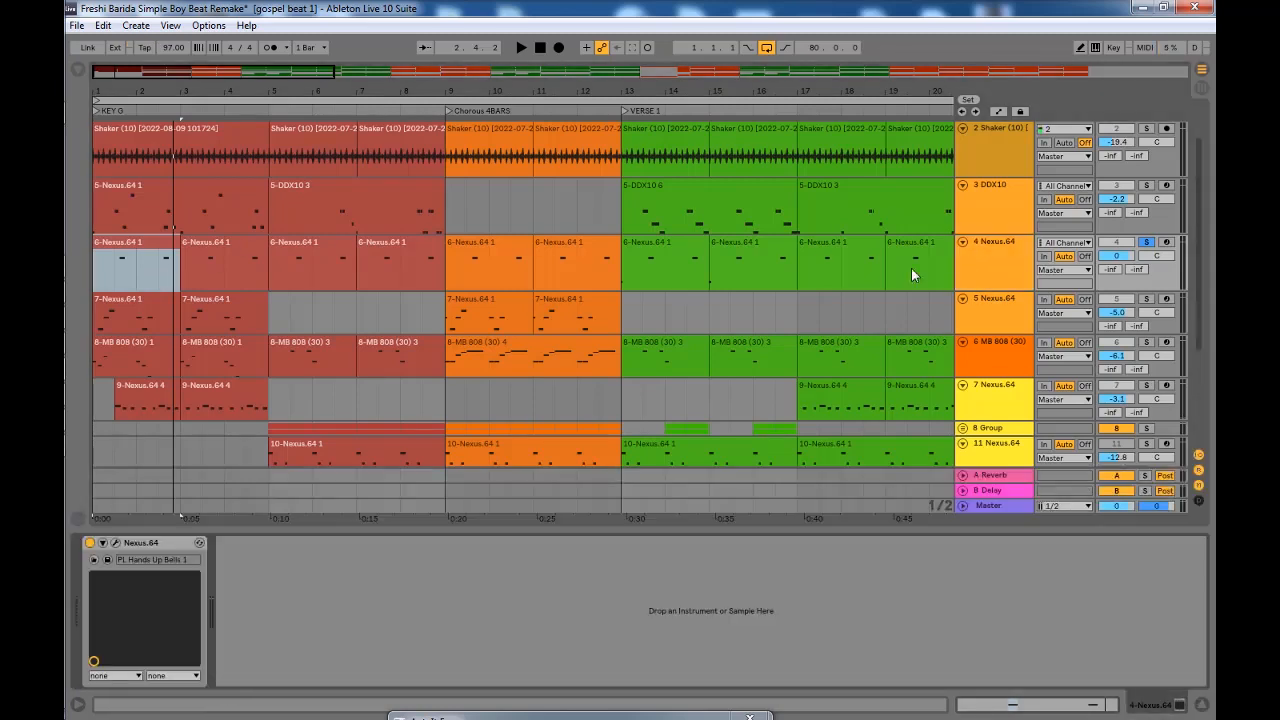
left_click(116, 542)
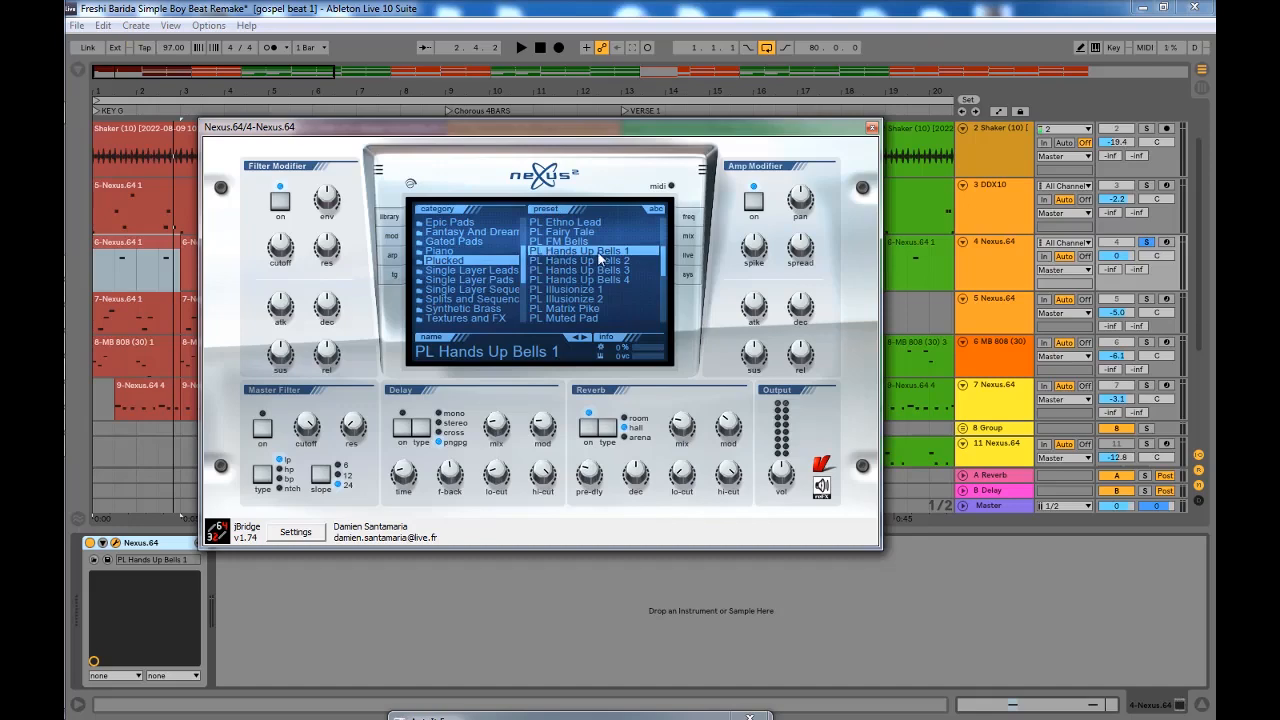
left_click(872, 127)
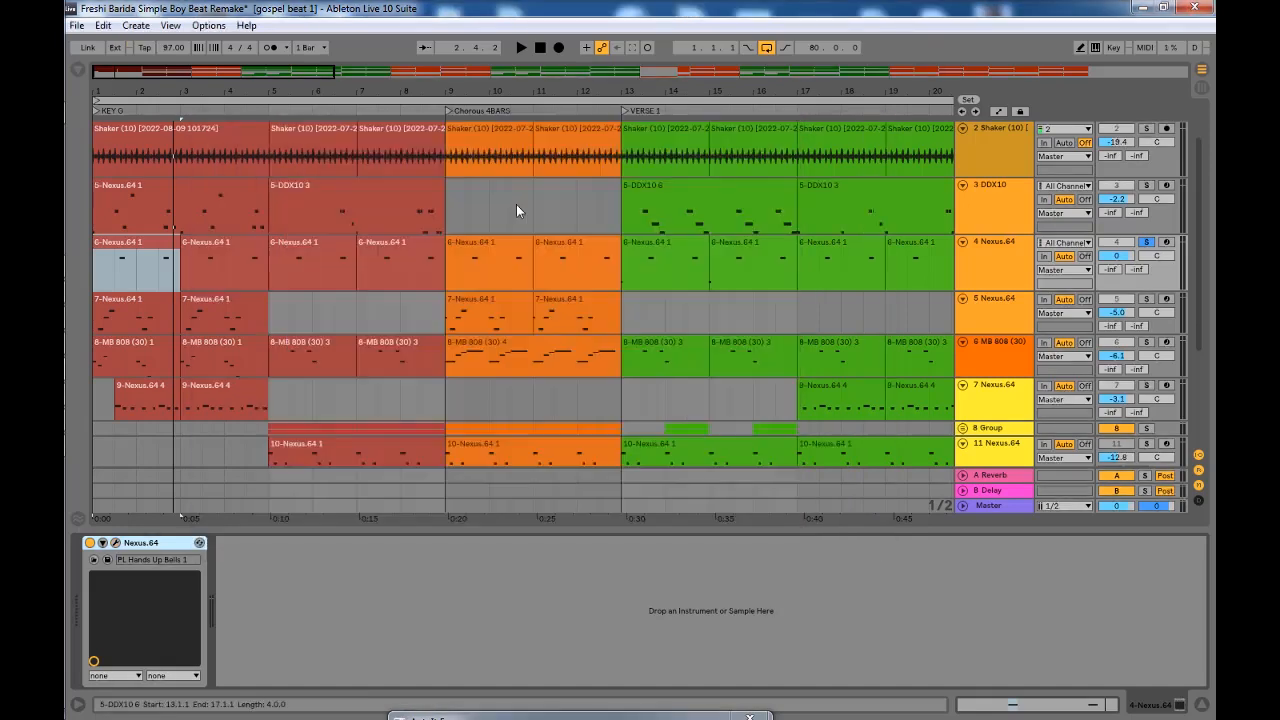
Step: Solo track 5 Nexus.64, open its first clip and play its melody notes
left_click(142, 306)
left_click(1147, 299)
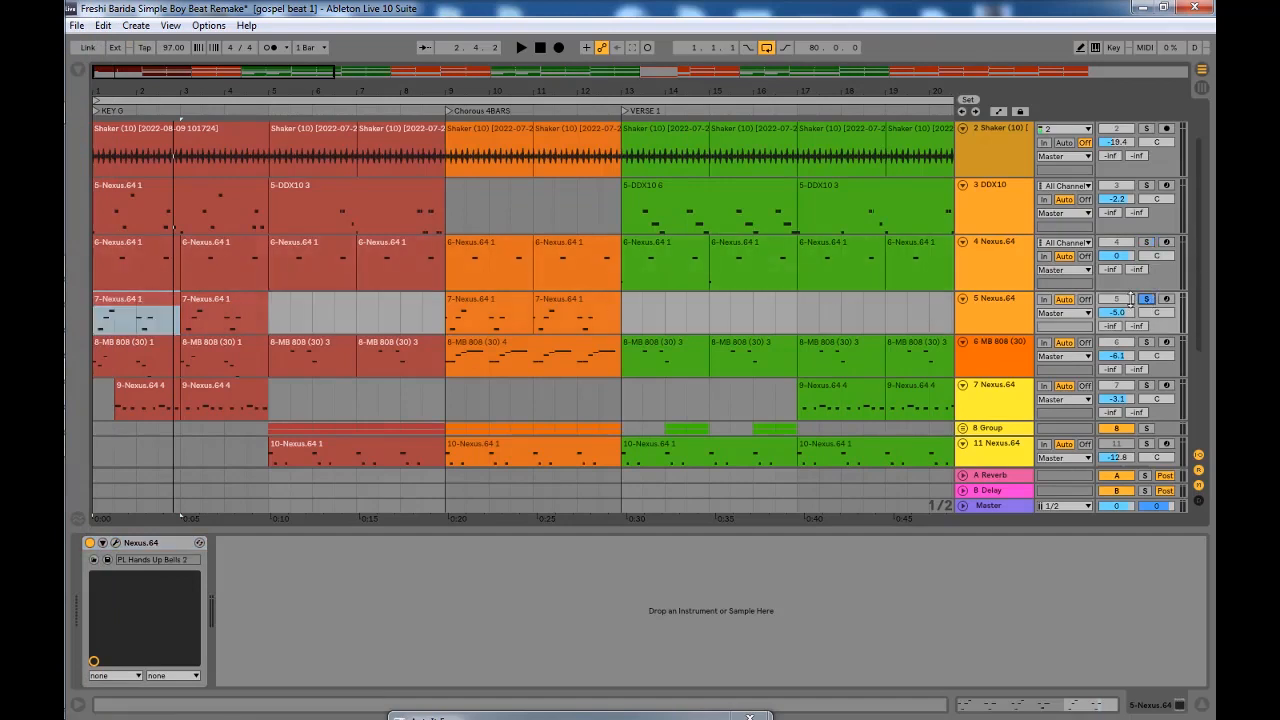
left_click(129, 305)
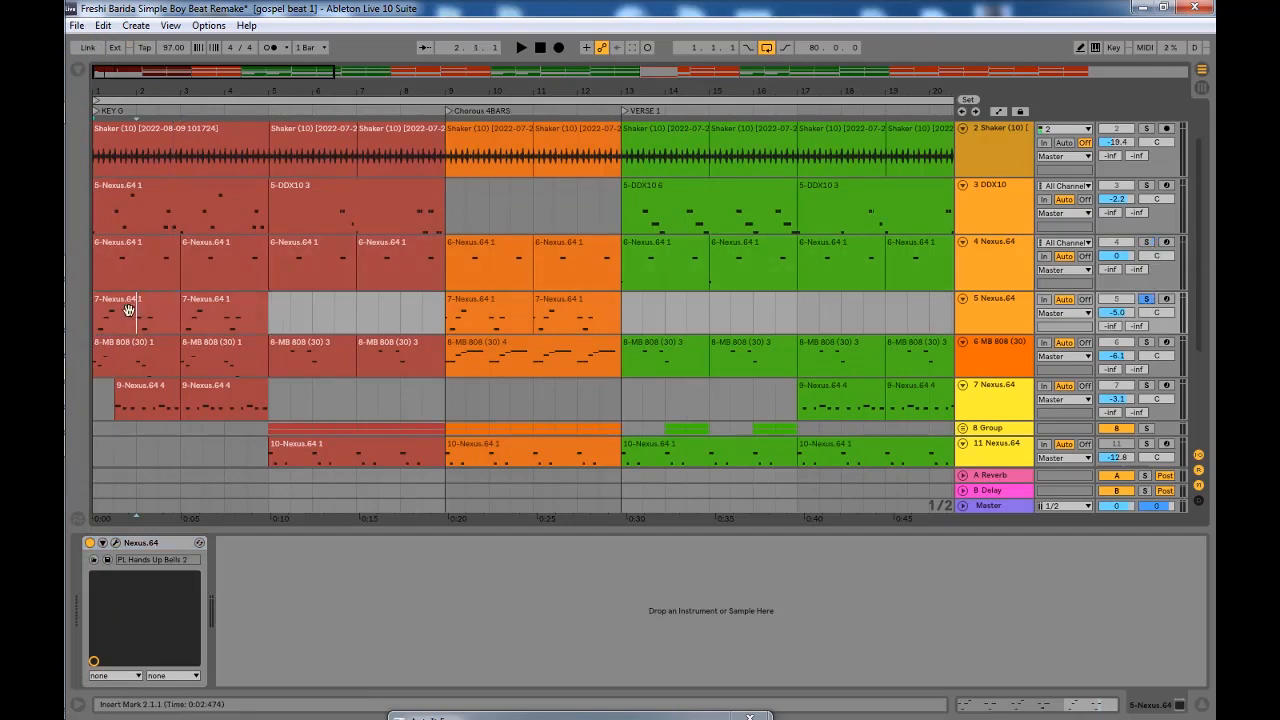
double_click(129, 319)
key("space")
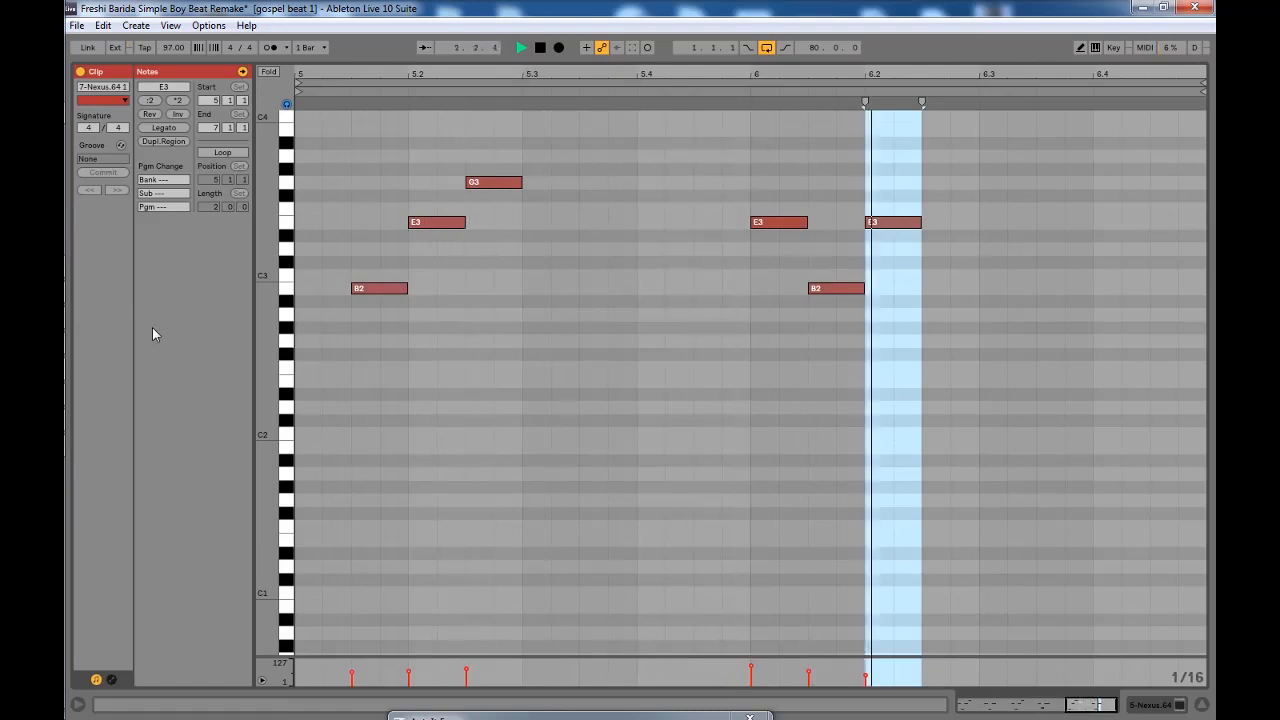
key("space")
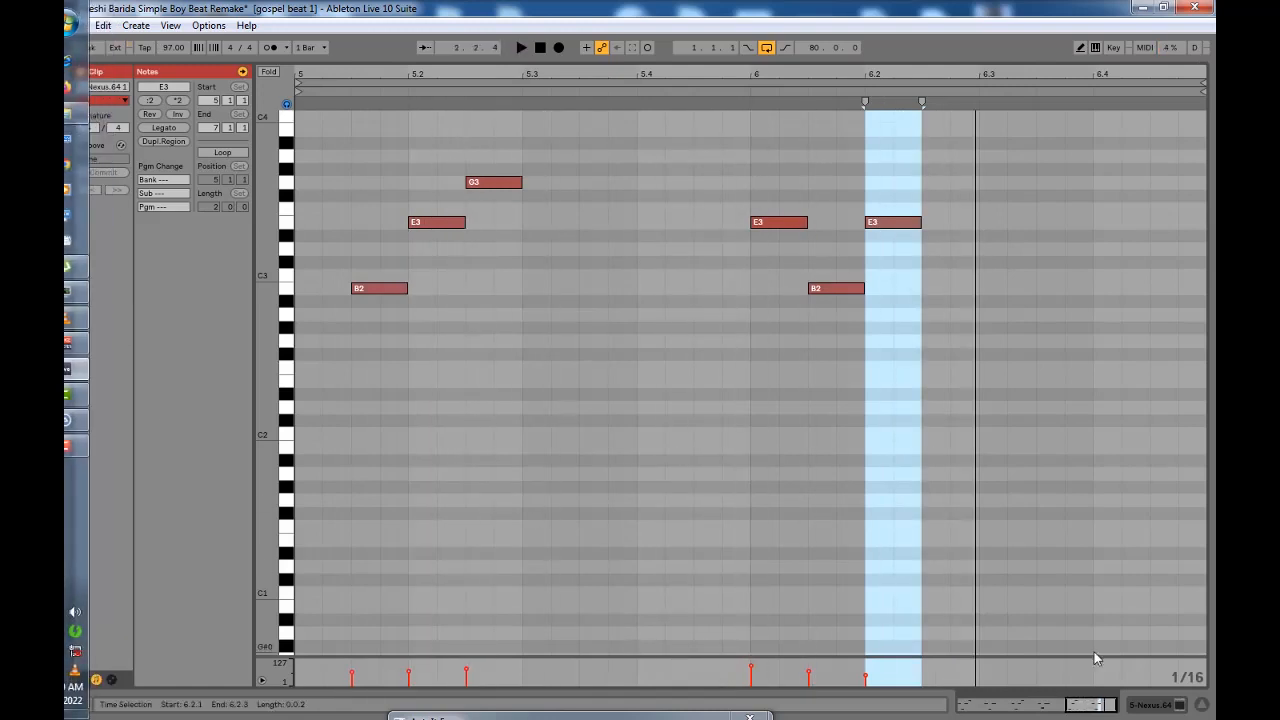
Step: Close the clip view and open track 5's Nexus instrument to examine its selected preset
left_click(1203, 707)
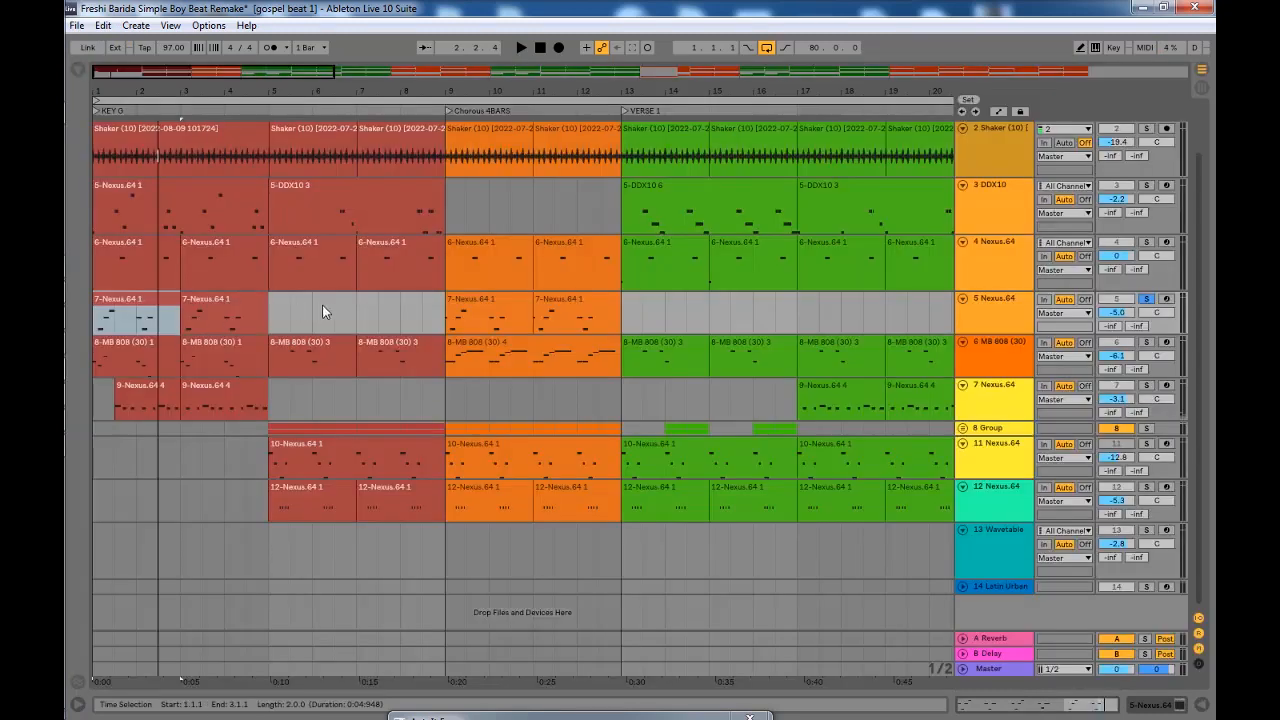
left_click(998, 306)
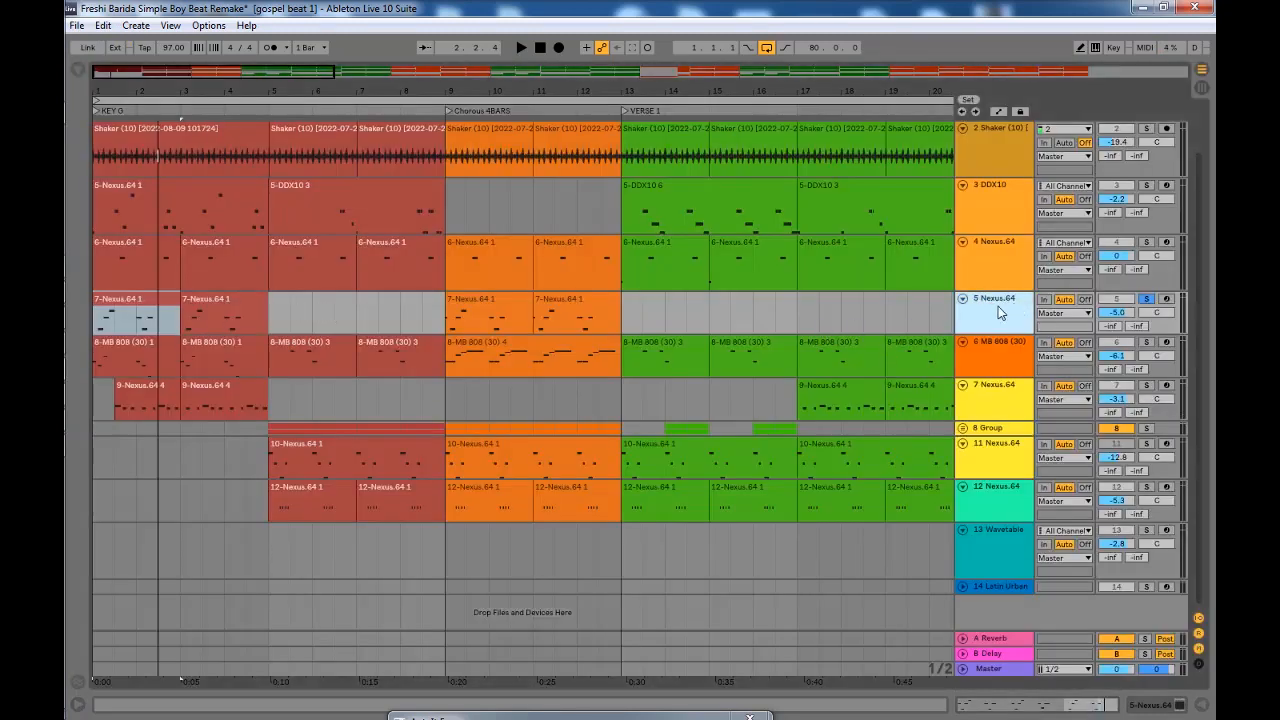
double_click(998, 306)
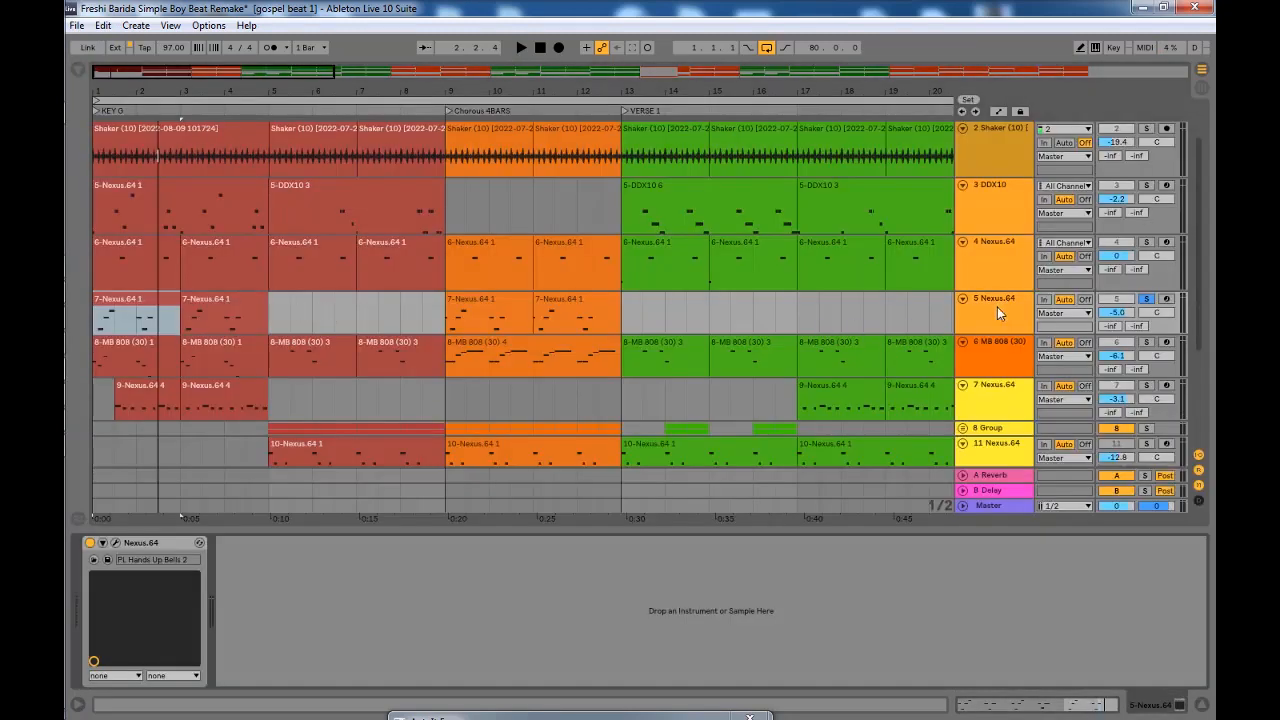
left_click(115, 543)
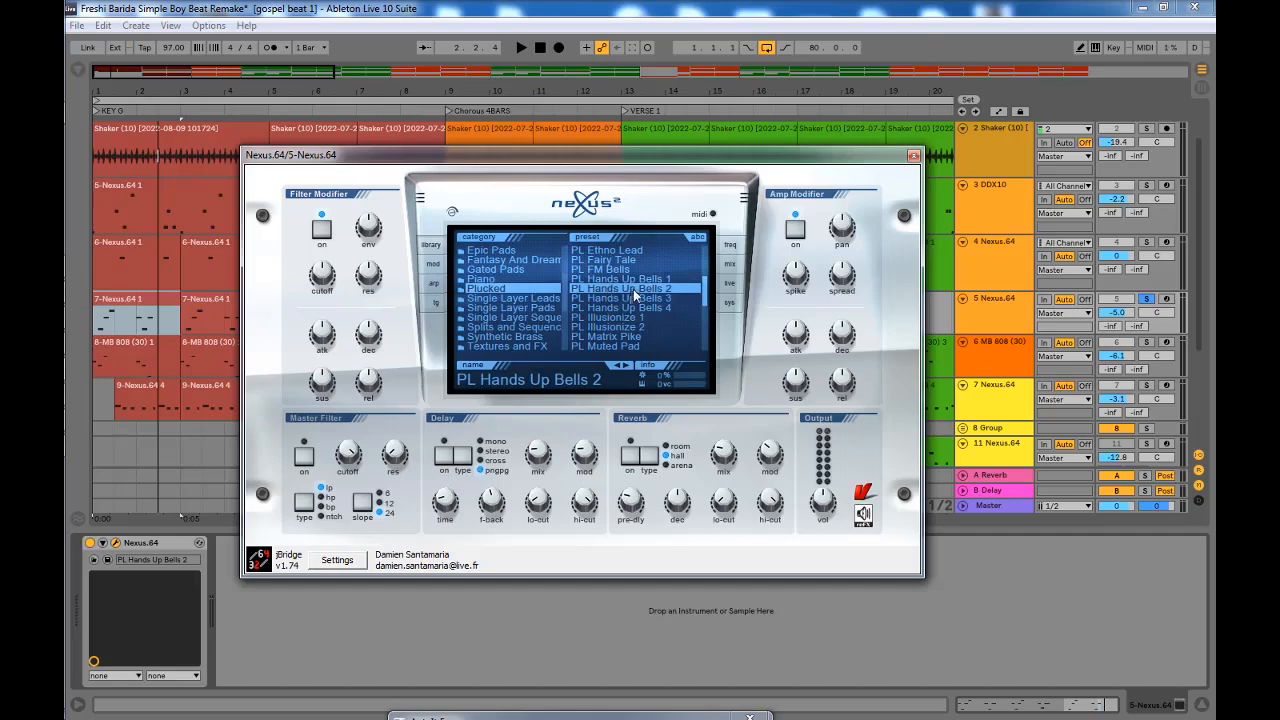
Step: Close track 5's Nexus instrument window and solo track 6 MB 808 (30)
left_click(913, 155)
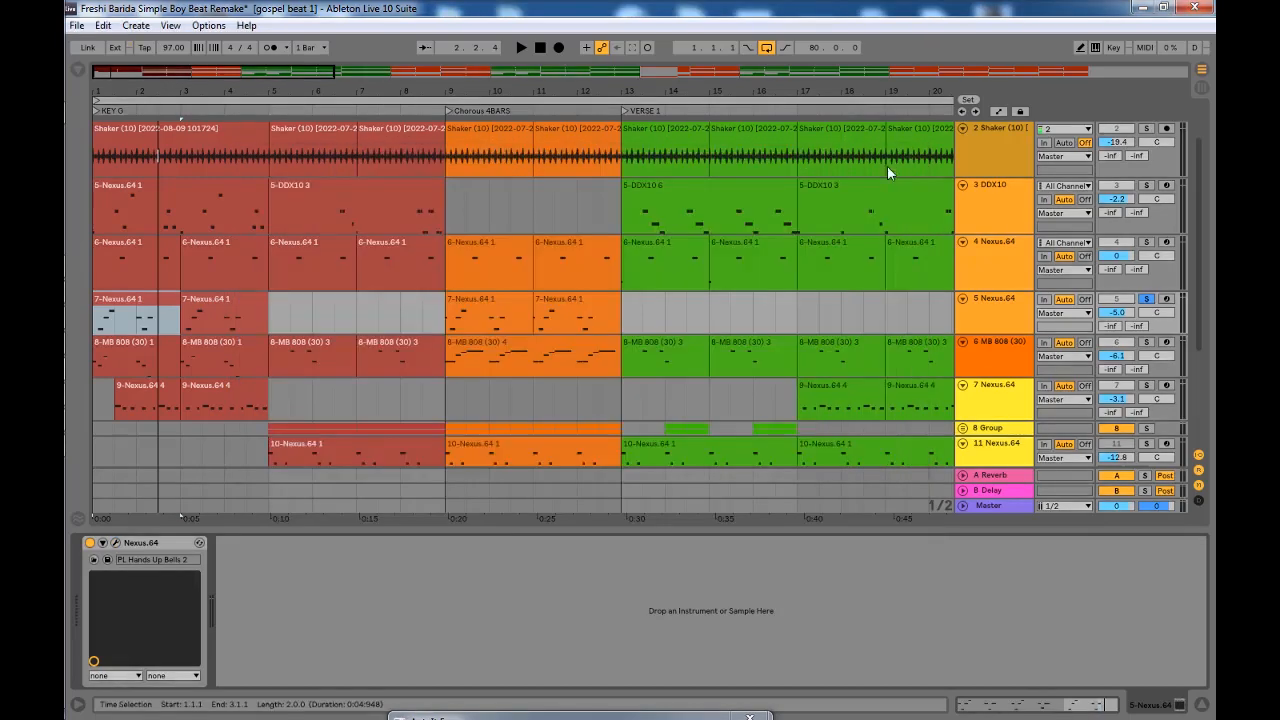
left_click(137, 322)
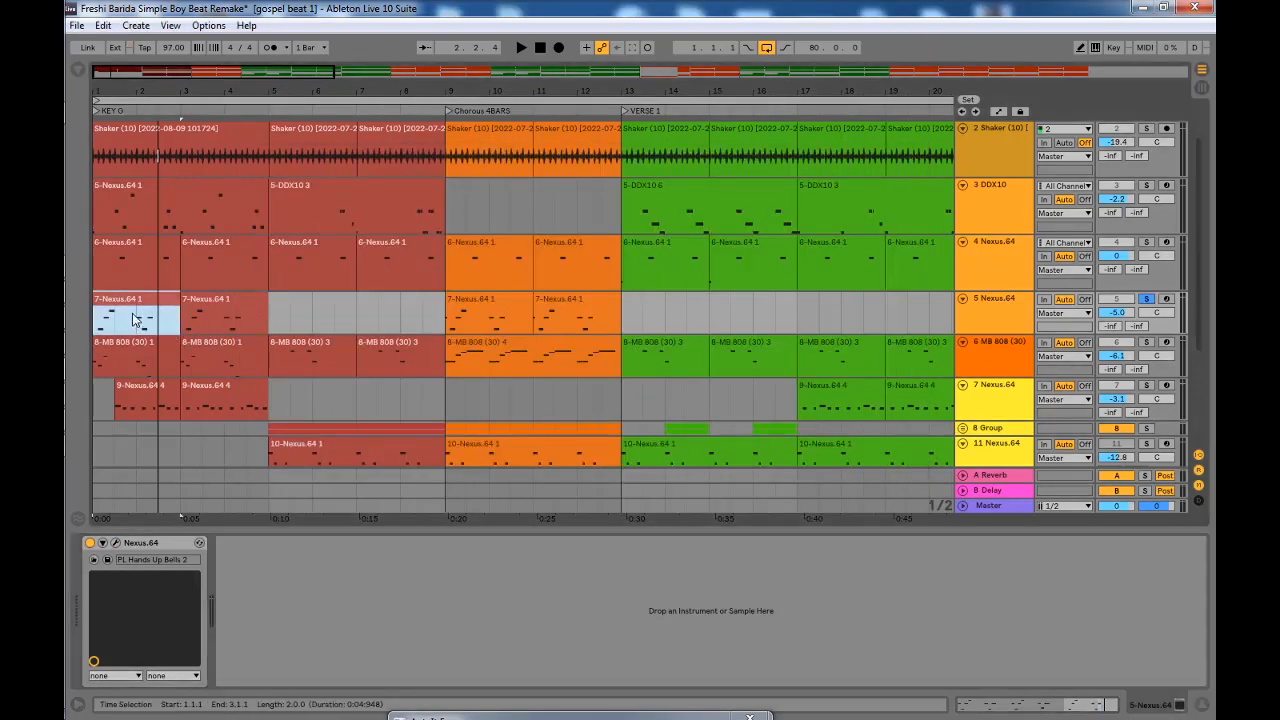
scroll(137, 320, "down", 2)
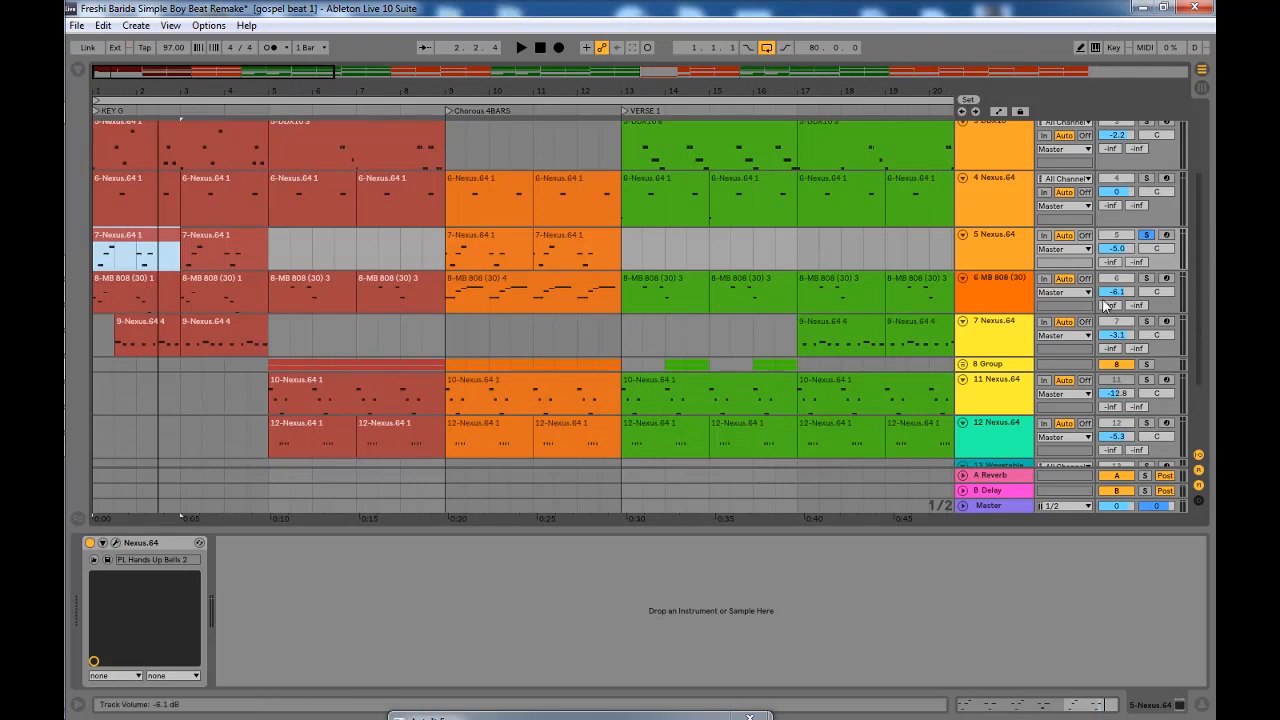
left_click(1000, 306)
left_click(1150, 279)
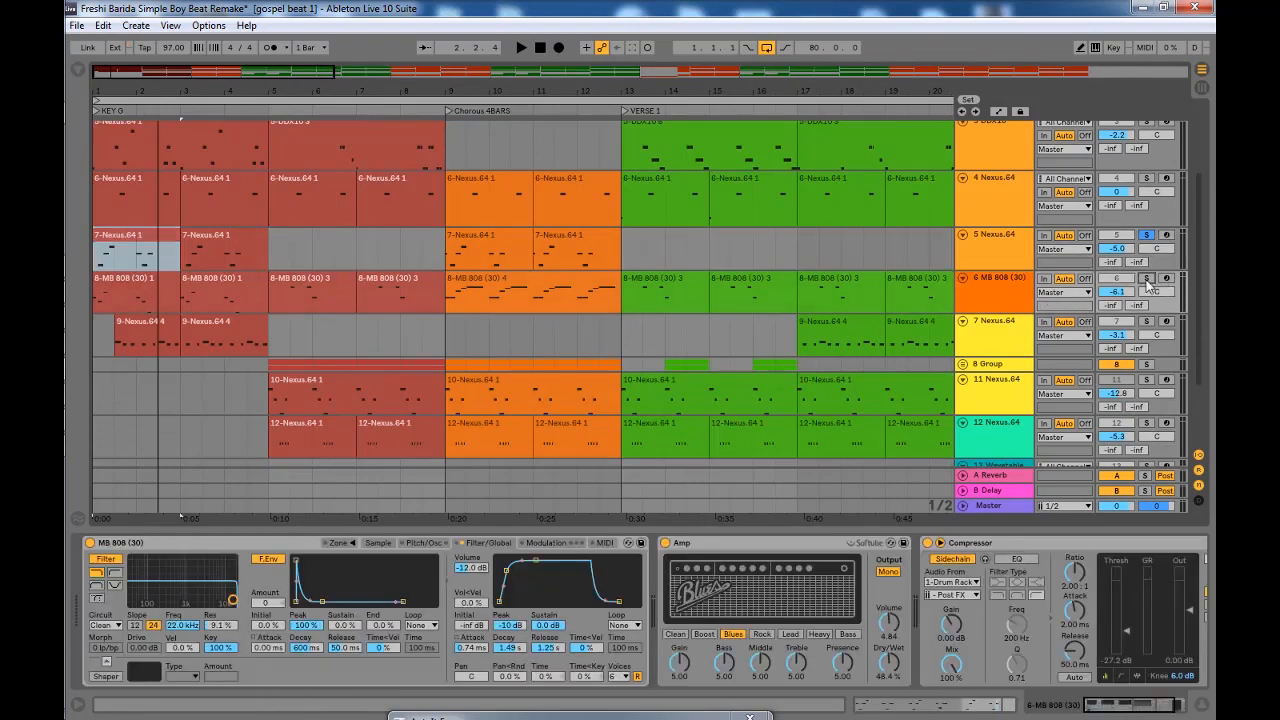
Step: Open the first clip on track 6 MB 808 (30) and play its bass notes
left_click(133, 280)
double_click(133, 280)
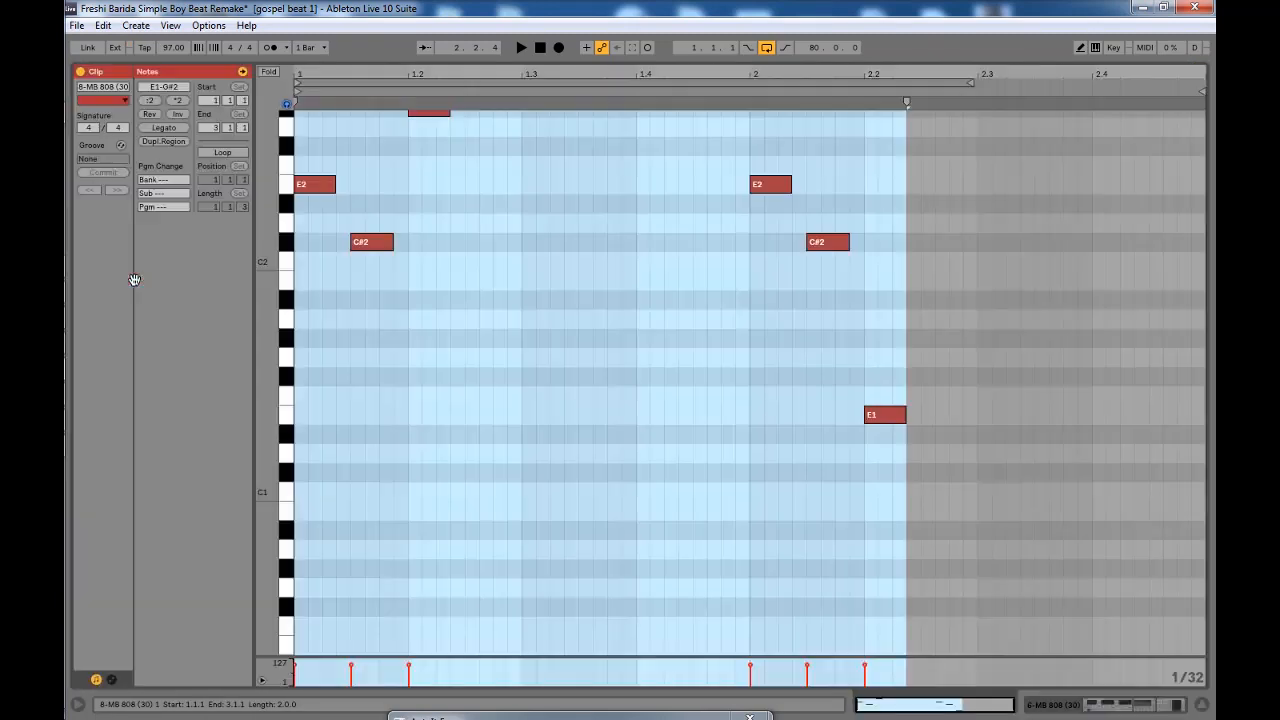
scroll(342, 481, "up", 5)
key("space")
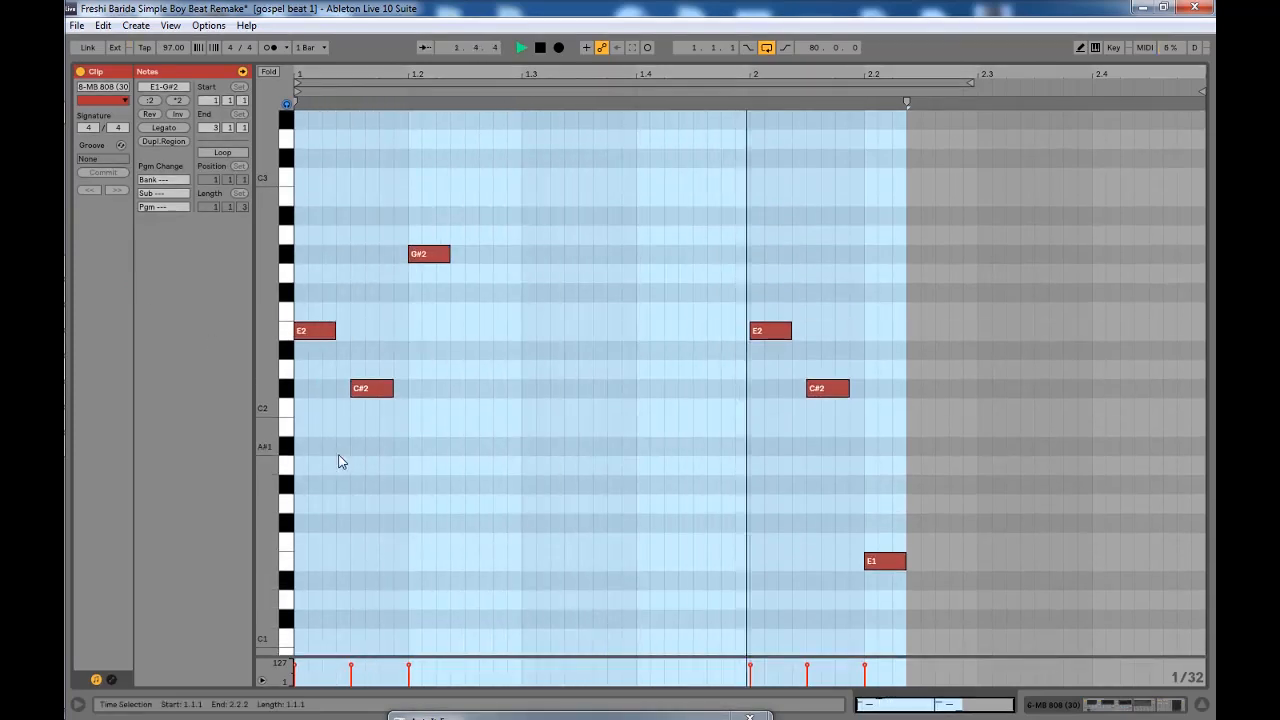
left_click(308, 465)
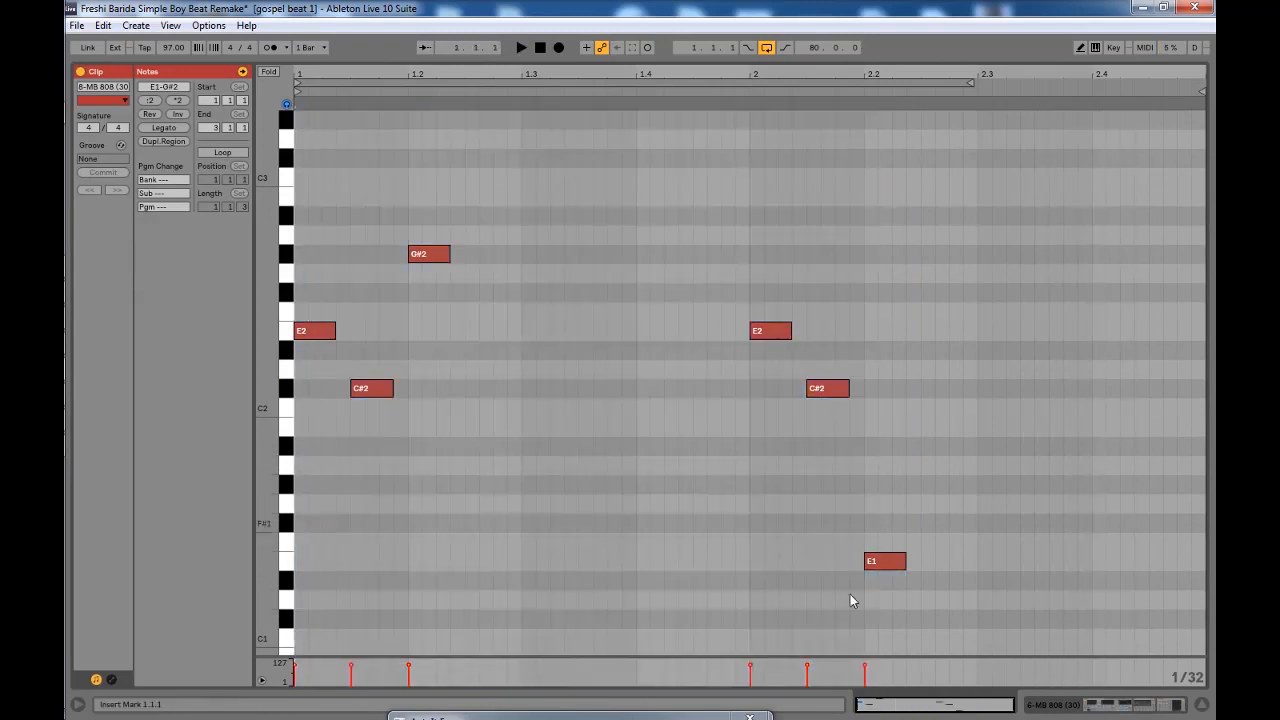
Step: Close the clip view and show the sample waveform of track 6's MB 808 (30) instrument
left_click(1201, 704)
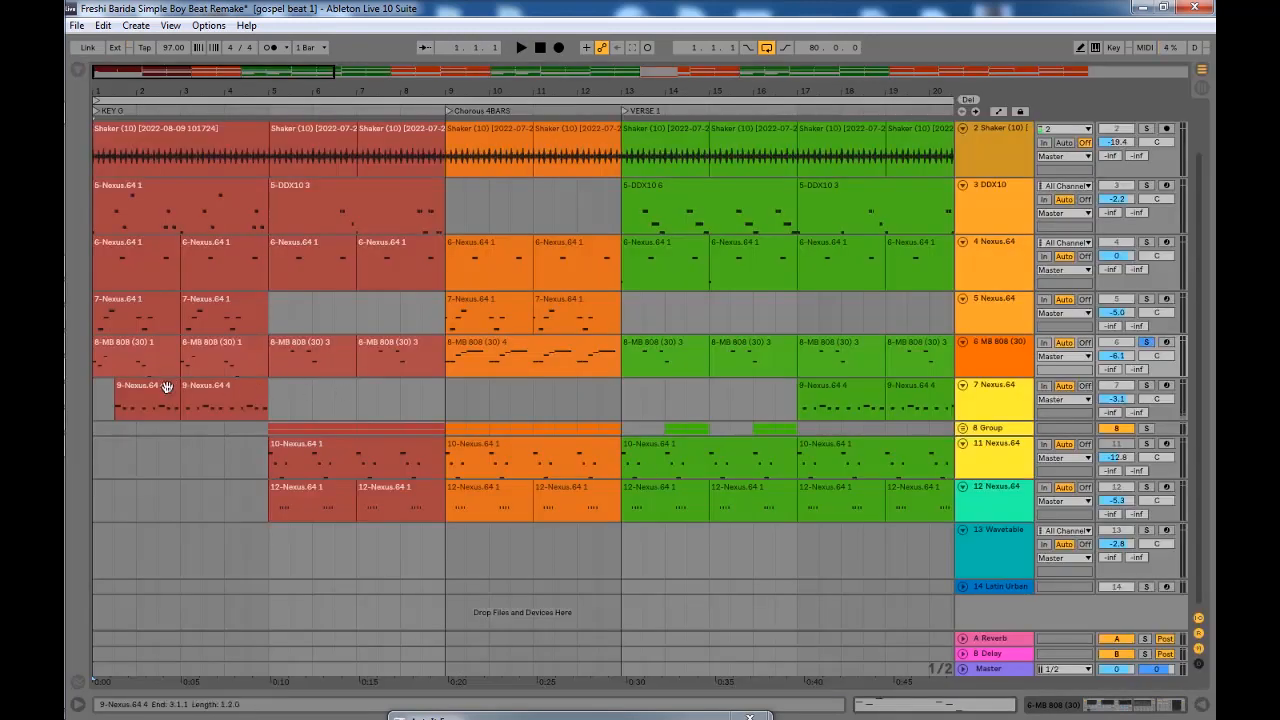
double_click(1001, 355)
left_click(221, 538)
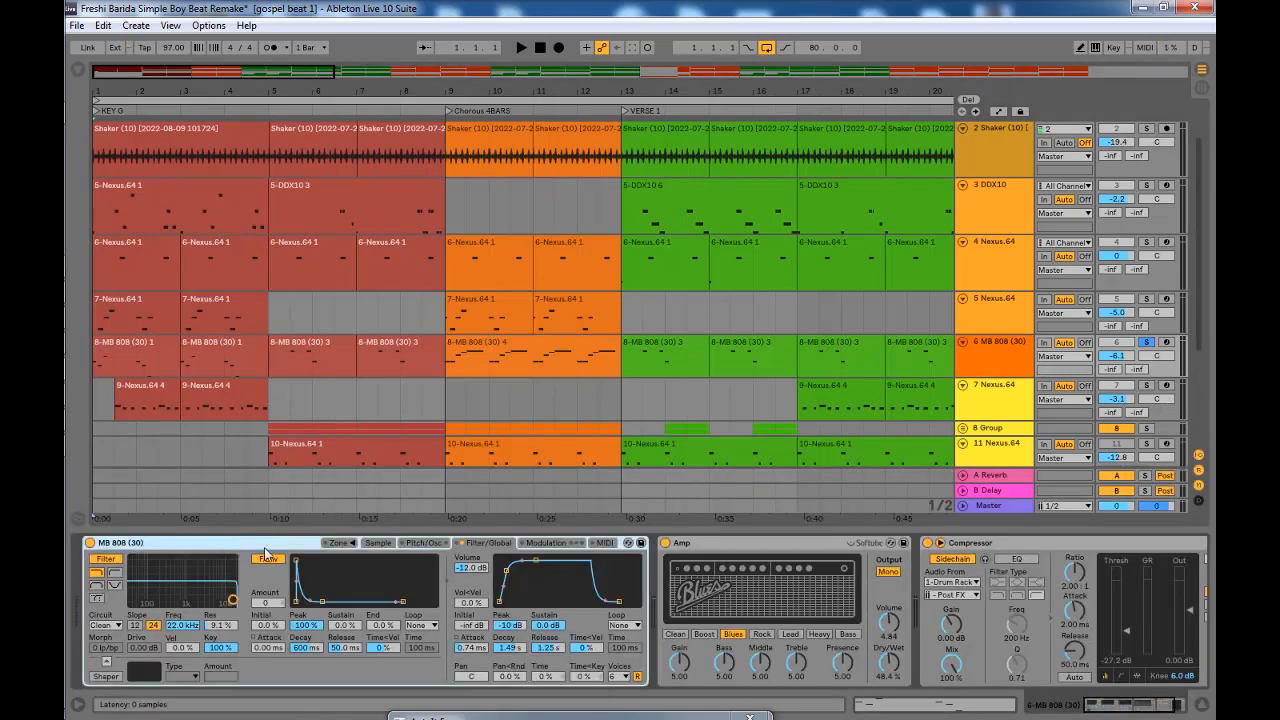
left_click(378, 542)
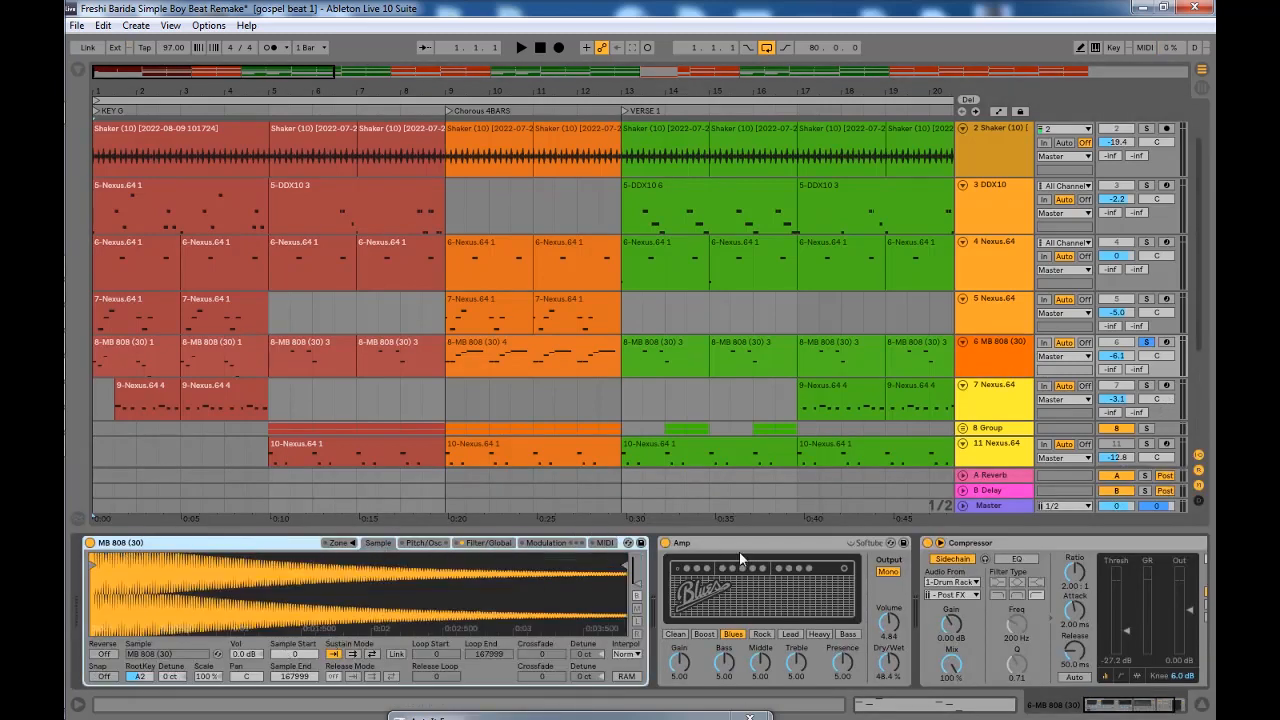
Step: Examine the Compressor at the end of track 6's device chain, collapsing and expanding its sidechain section
left_click(1145, 708)
left_click(845, 545)
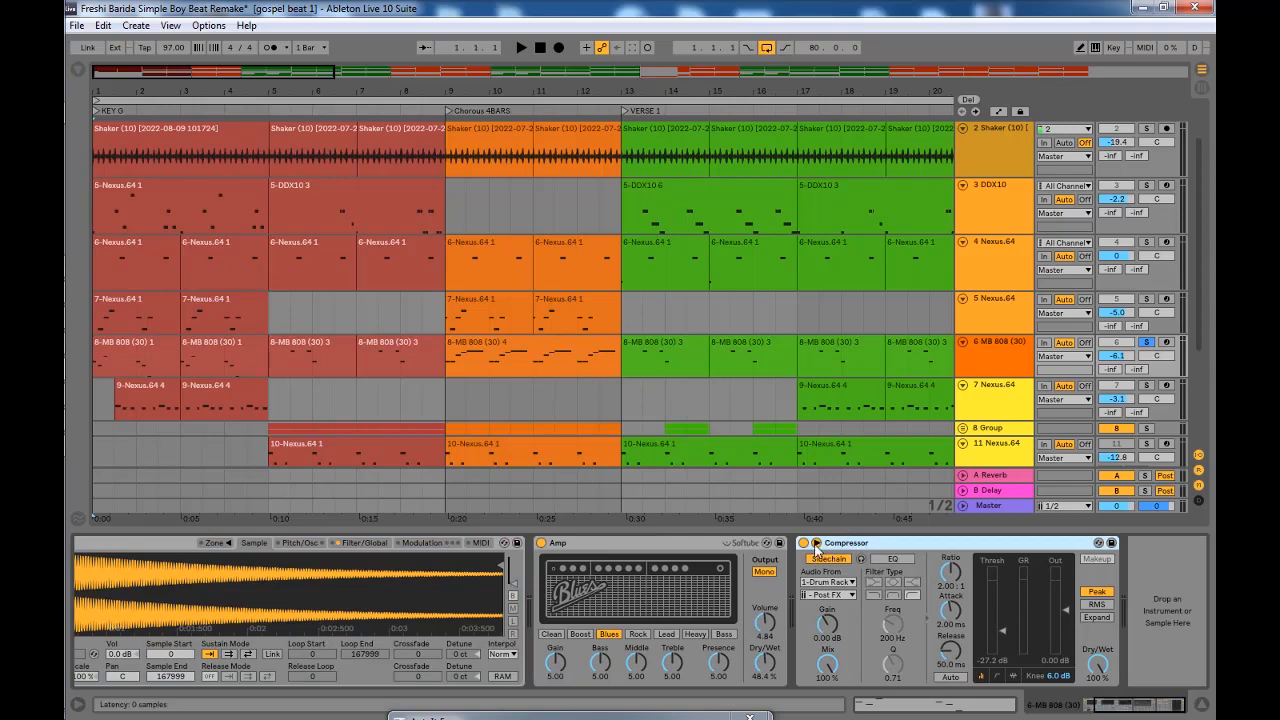
left_click(816, 543)
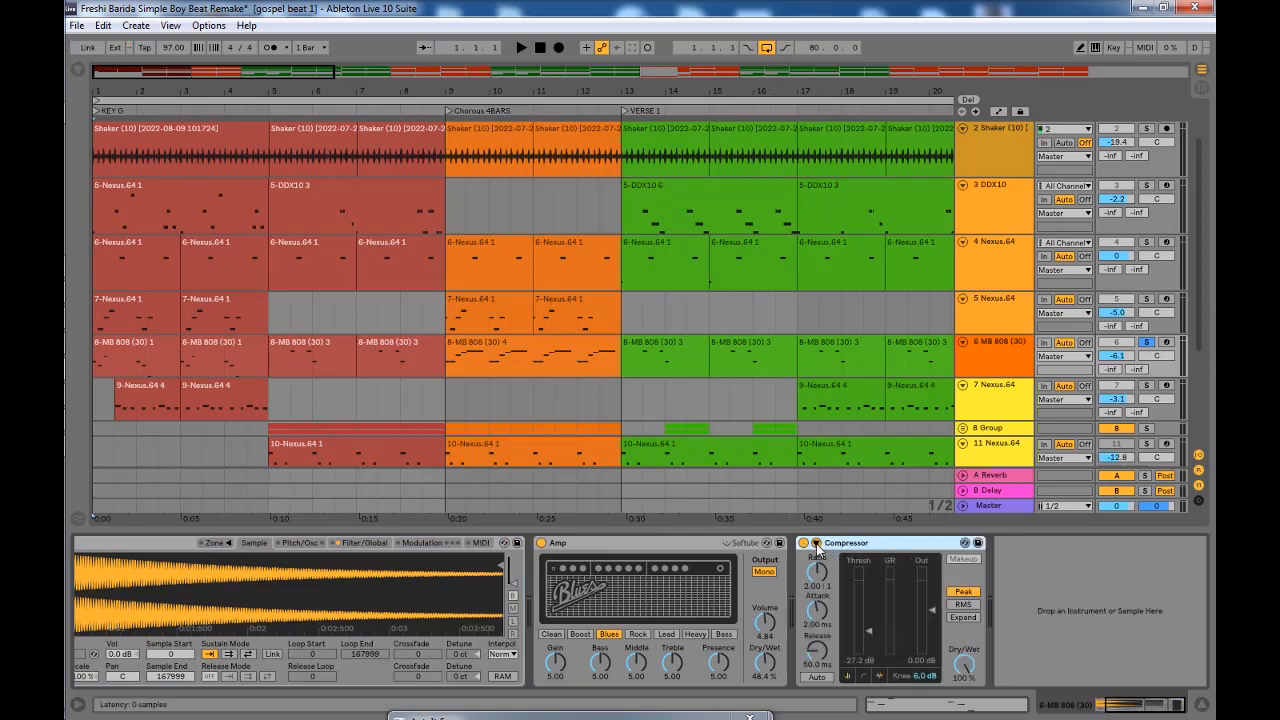
left_click(816, 543)
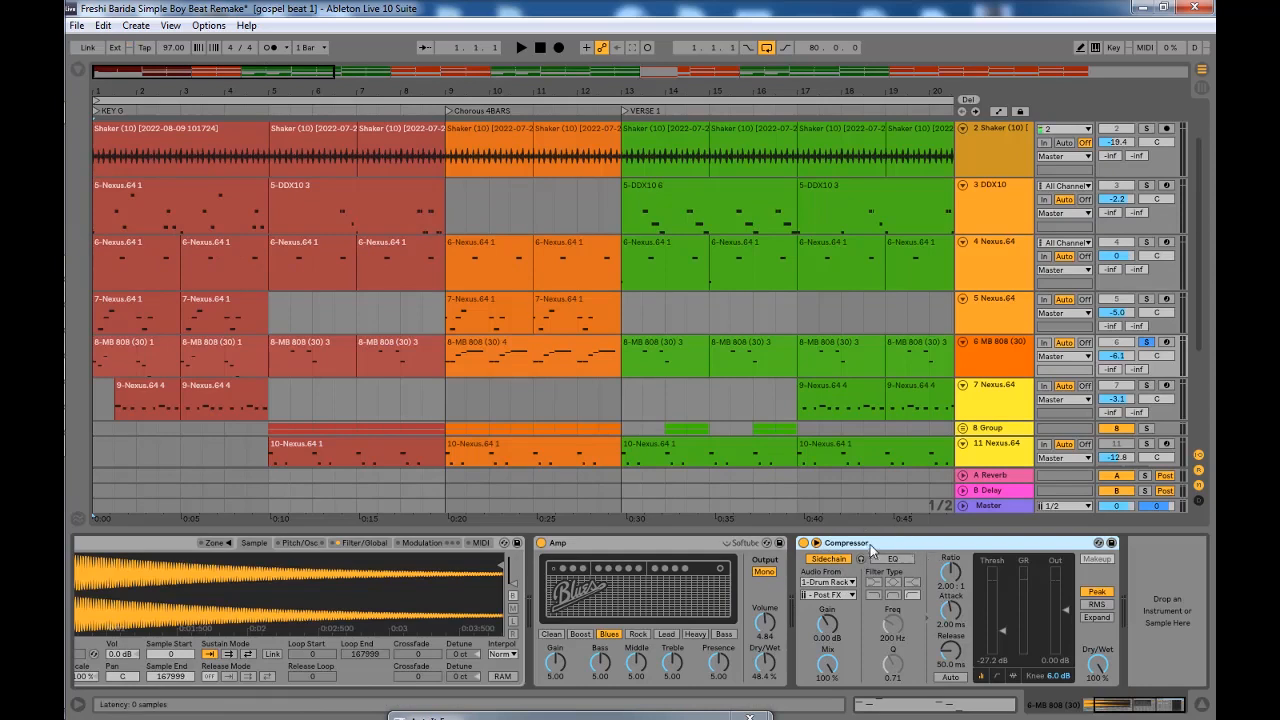
left_click(816, 542)
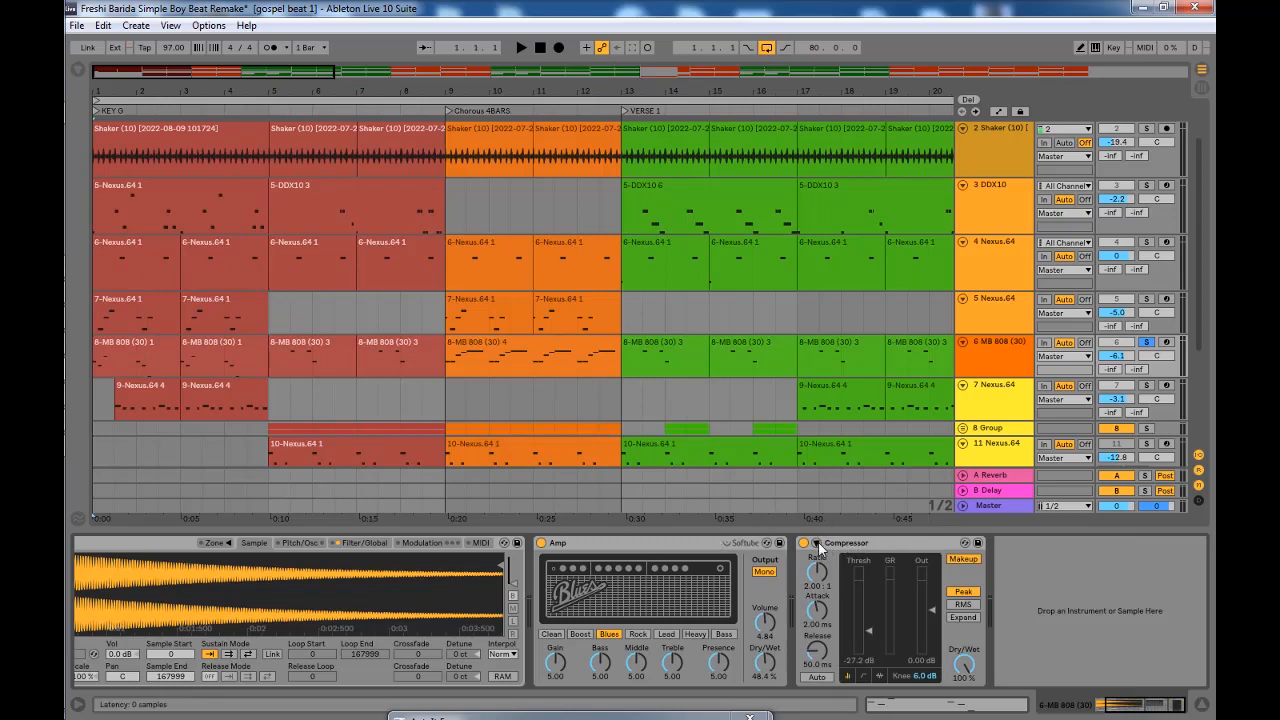
left_click(816, 543)
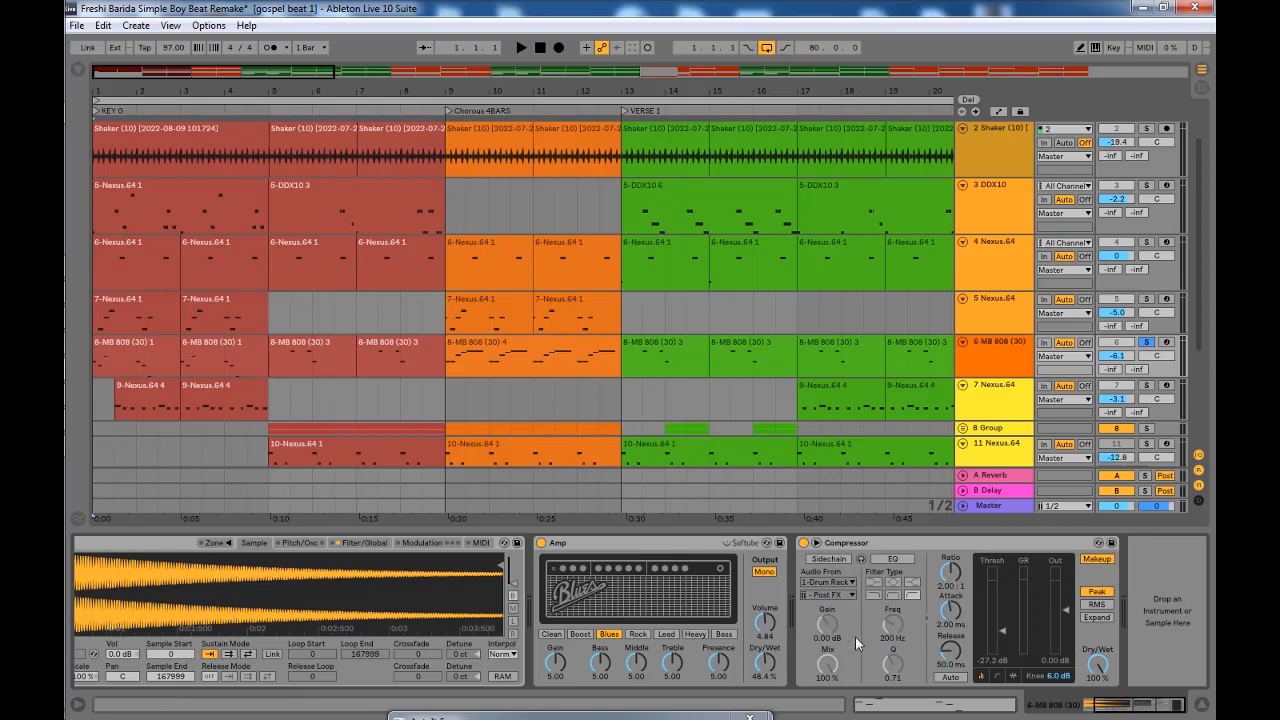
Step: Enable the Compressor's sidechain with 1-Drum Rack as source, tapped at Drum Rack | Ban K | Post FX, and collapse the sidechain section
left_click(830, 559)
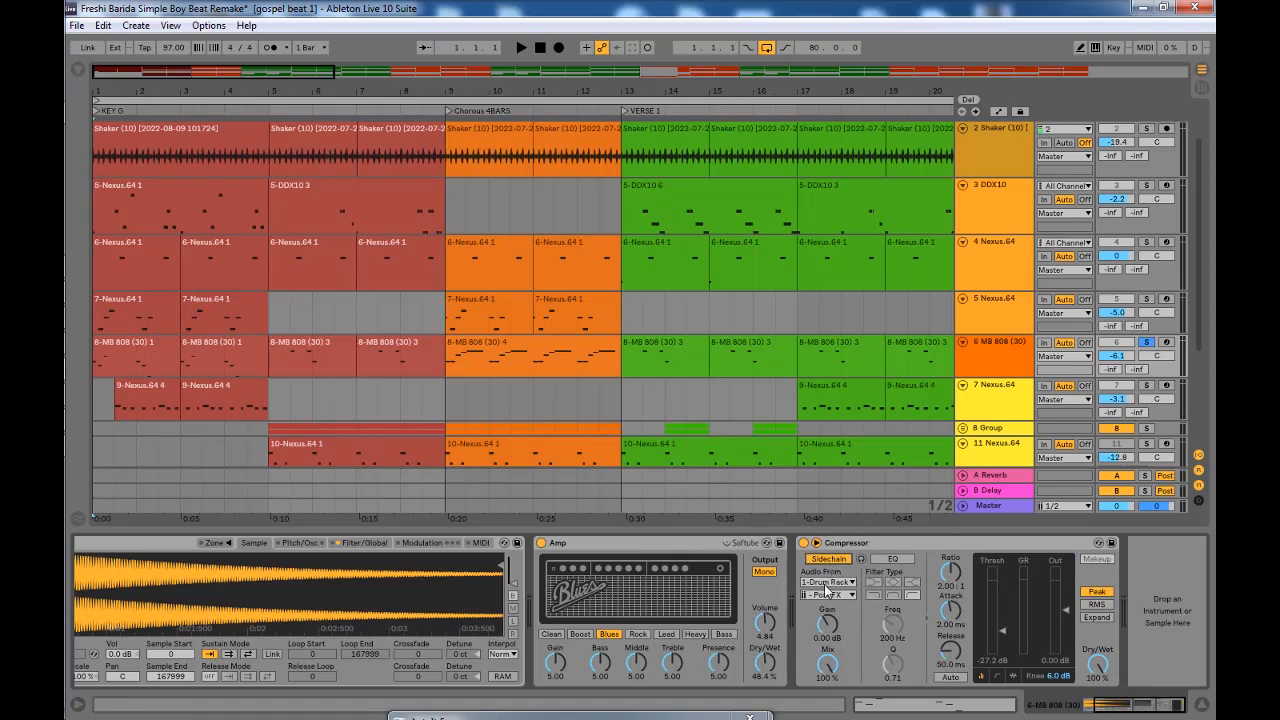
left_click(830, 582)
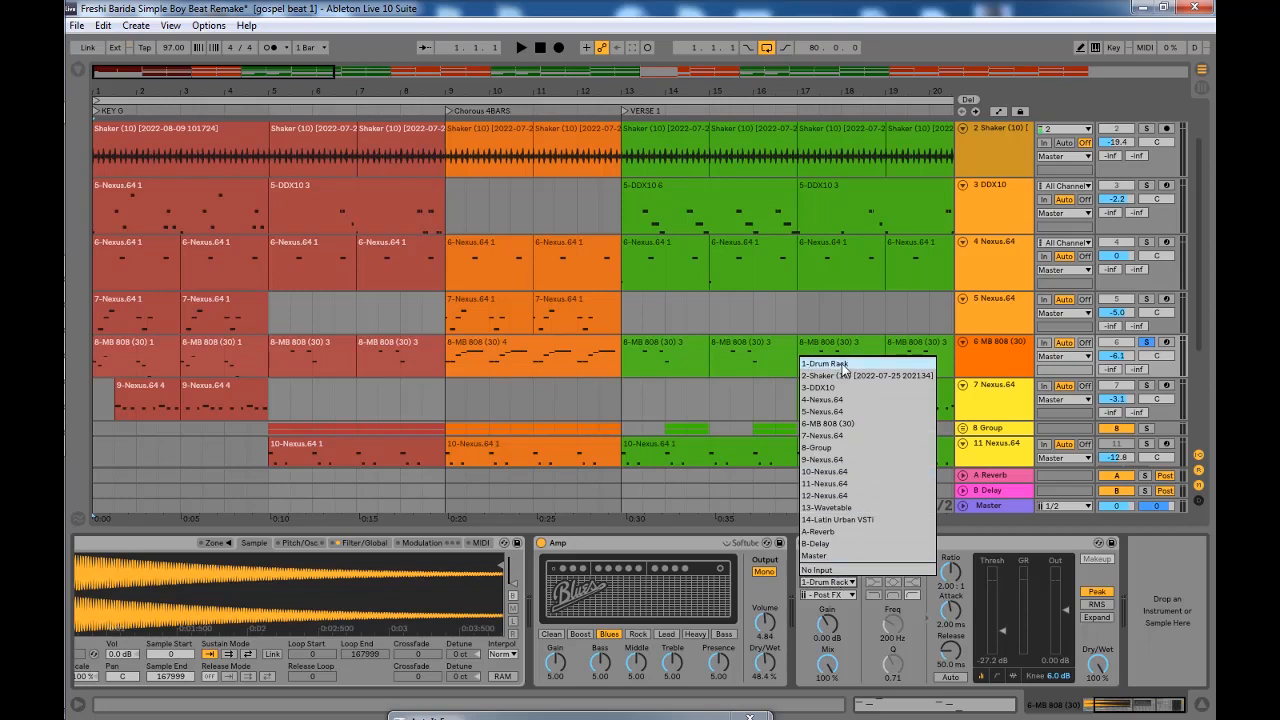
left_click(842, 369)
left_click(826, 600)
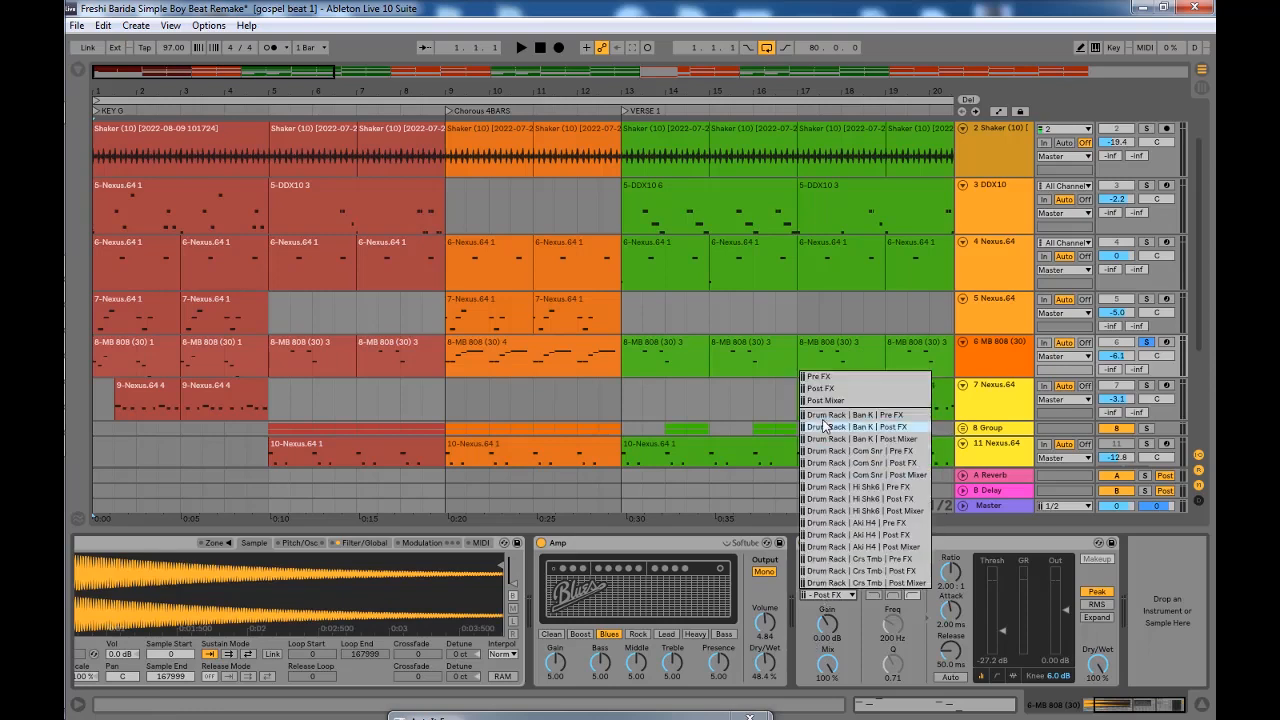
left_click(901, 432)
key("space")
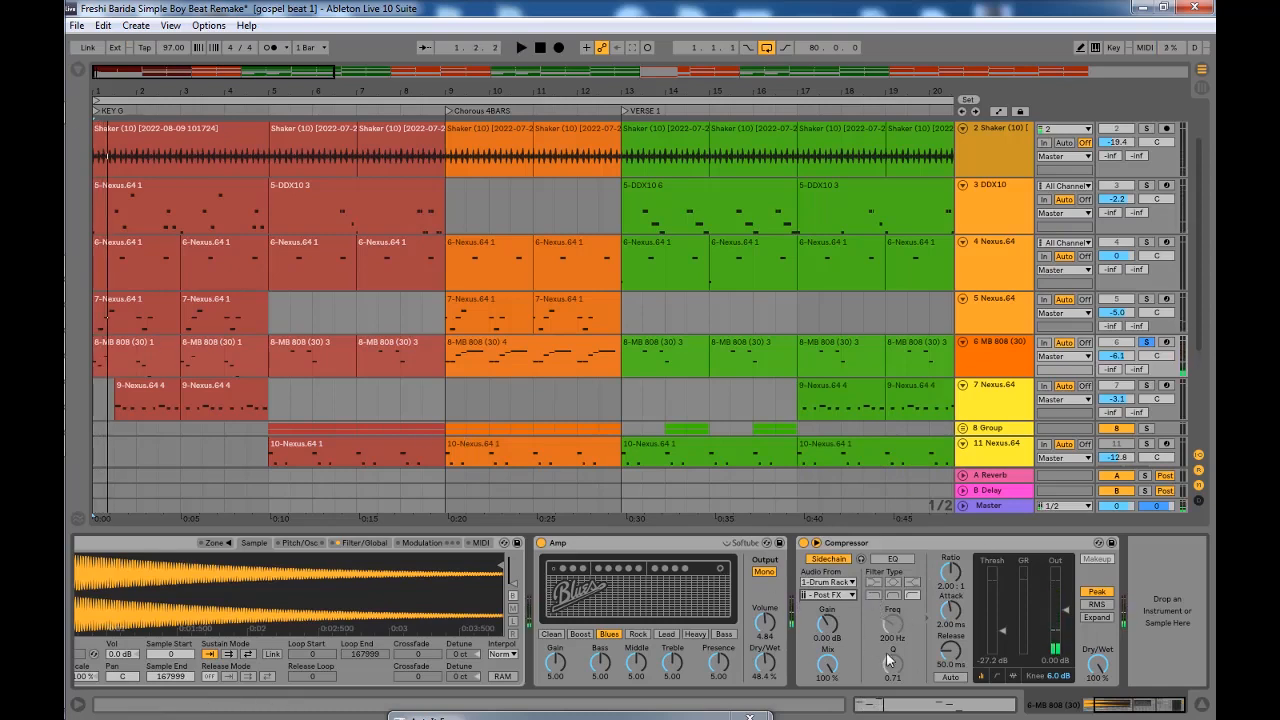
left_click(816, 542)
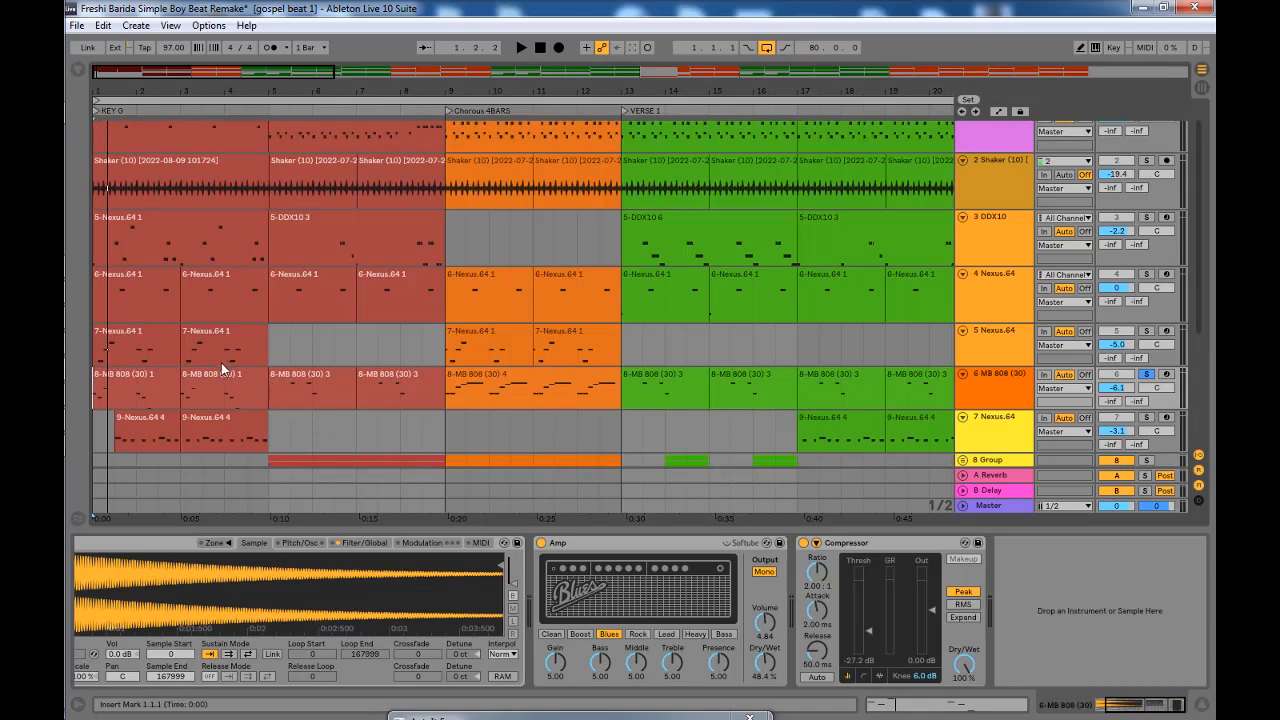
Step: Solo track 7 Nexus.64, open its clip and play its notes
left_click(508, 355)
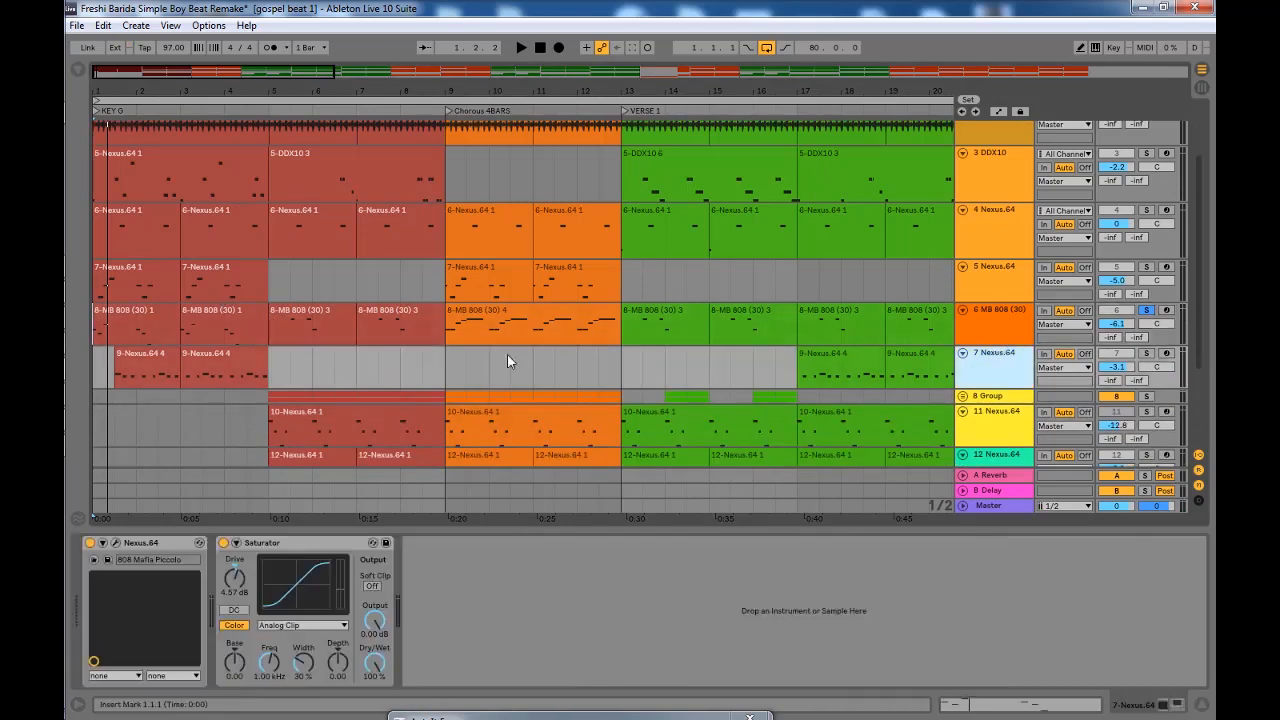
left_click(148, 372)
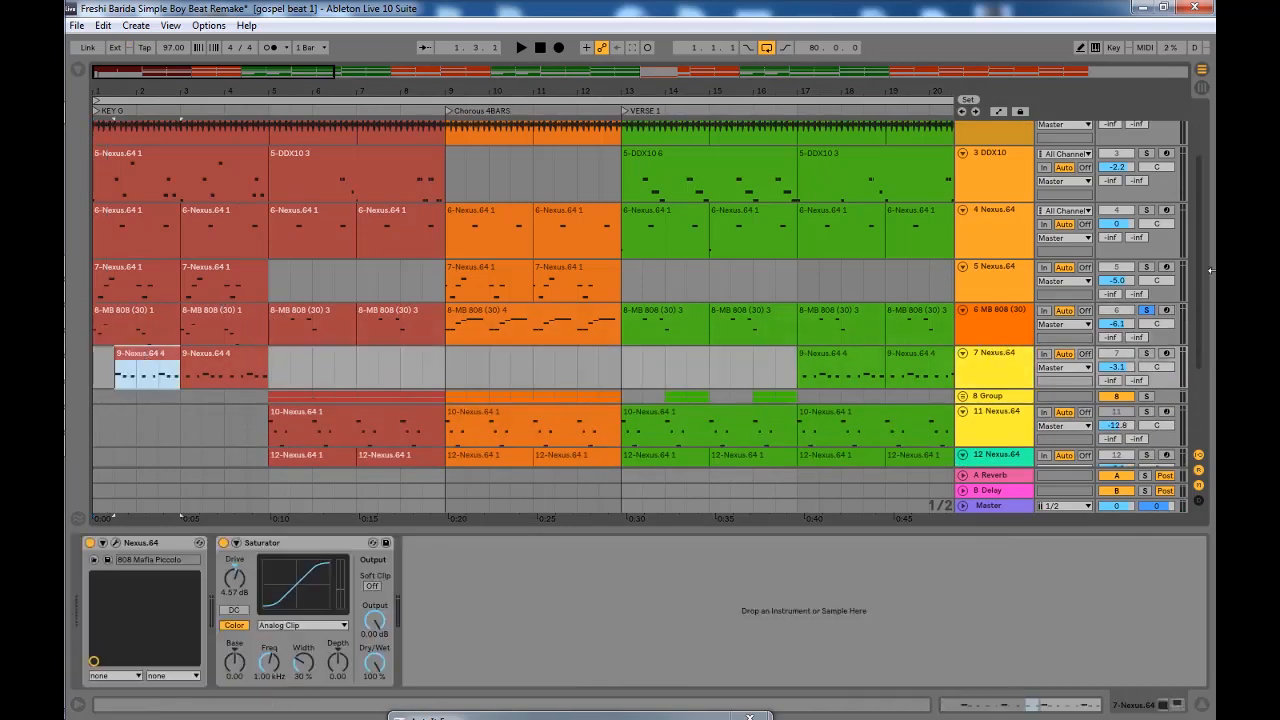
left_click(1148, 355)
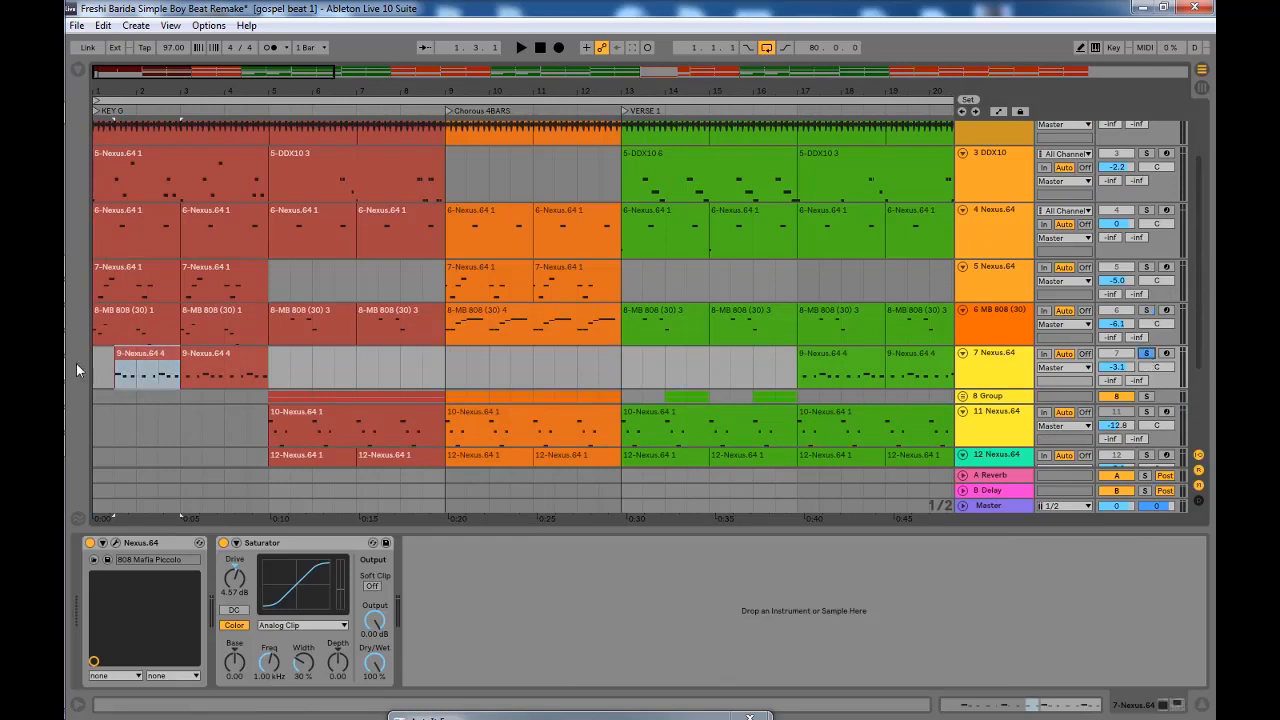
key("space")
double_click(157, 360)
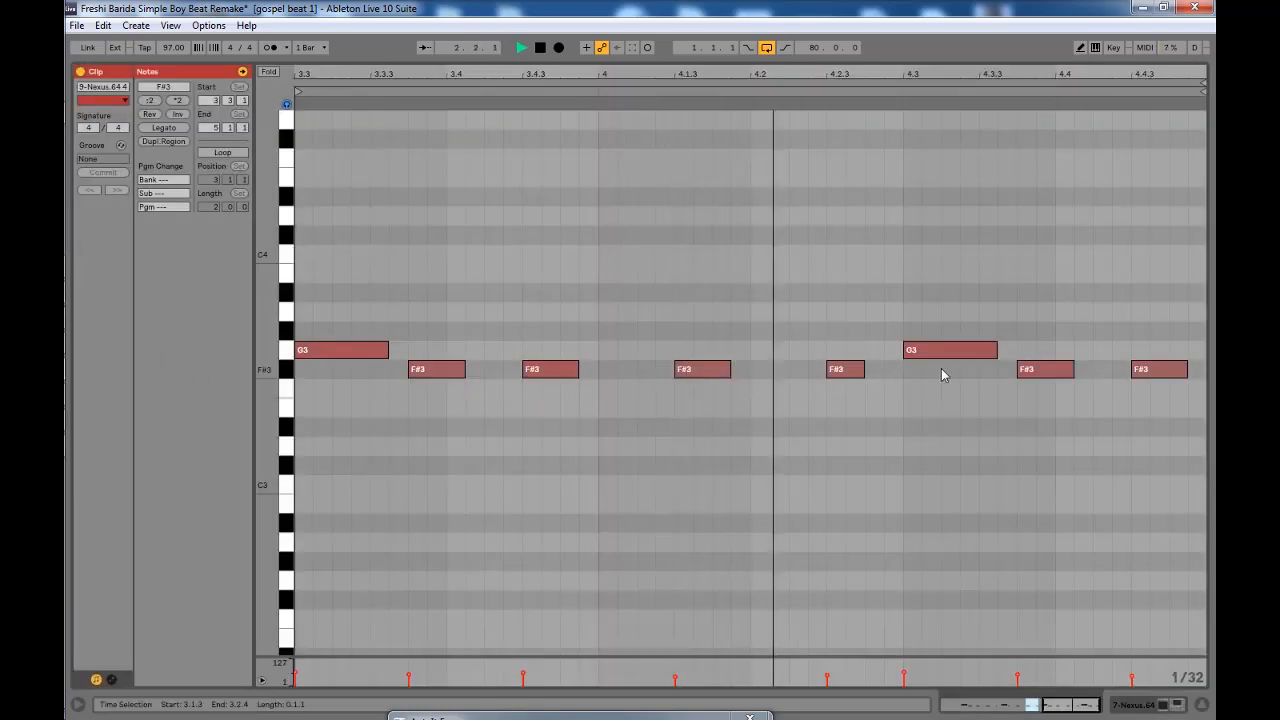
key("space")
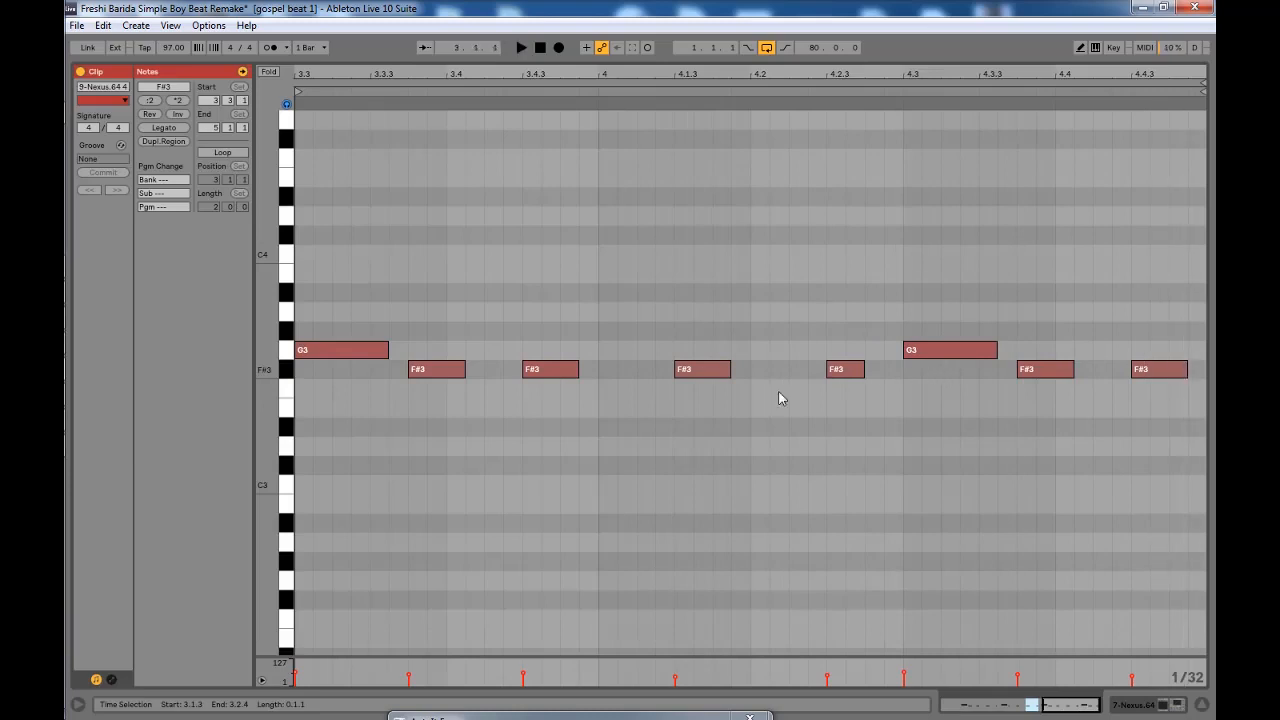
Step: Close the clip view, open track 7's Nexus instrument to examine its selected category and preset, and close the instrument window
left_click(1203, 706)
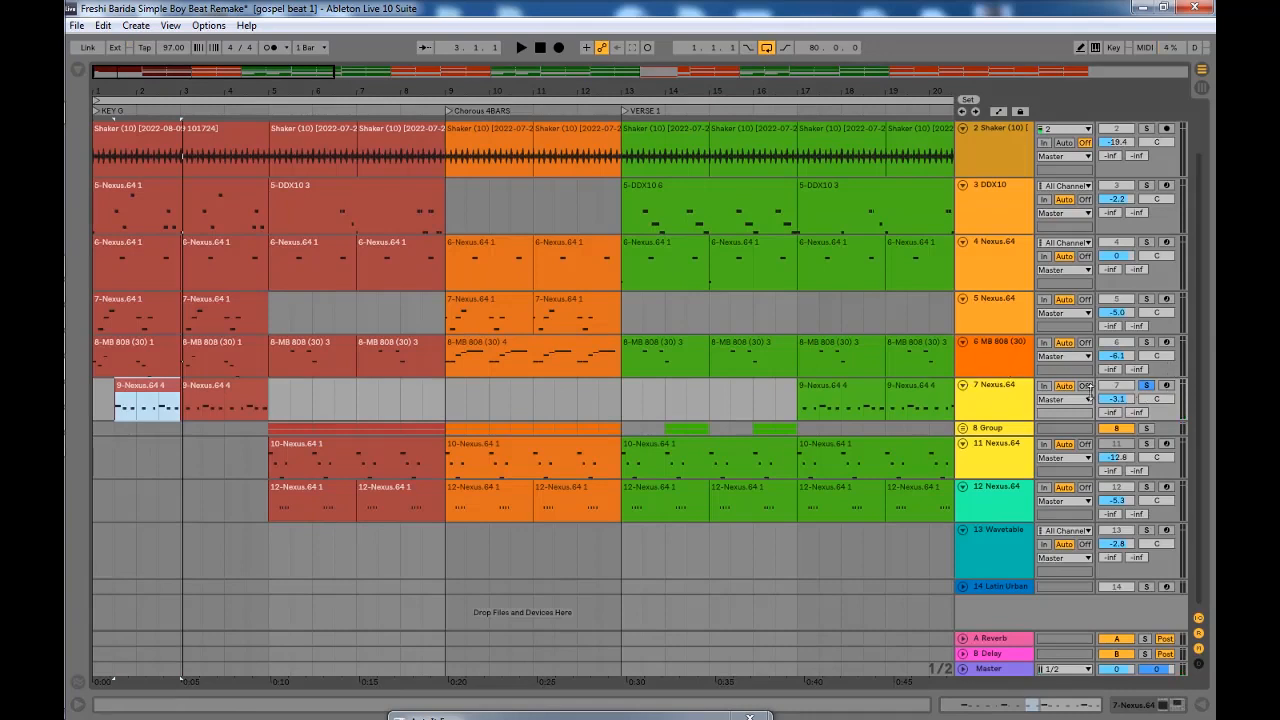
double_click(1006, 397)
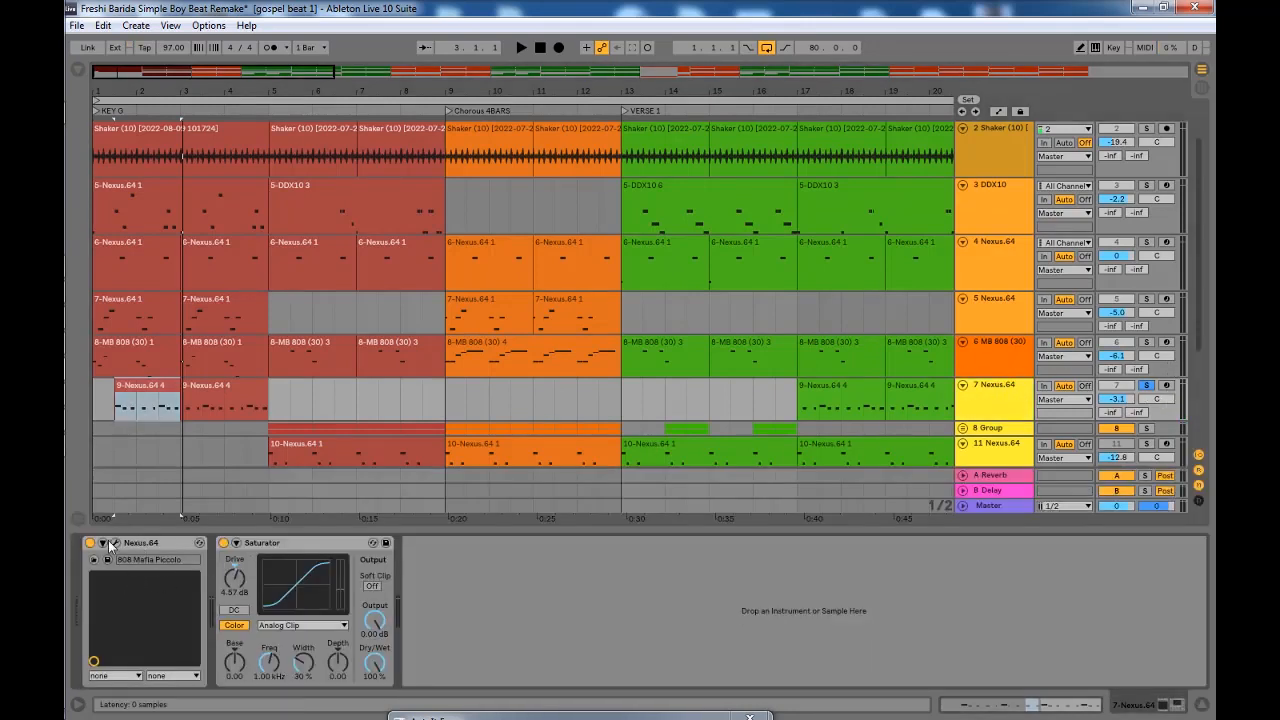
left_click(115, 543)
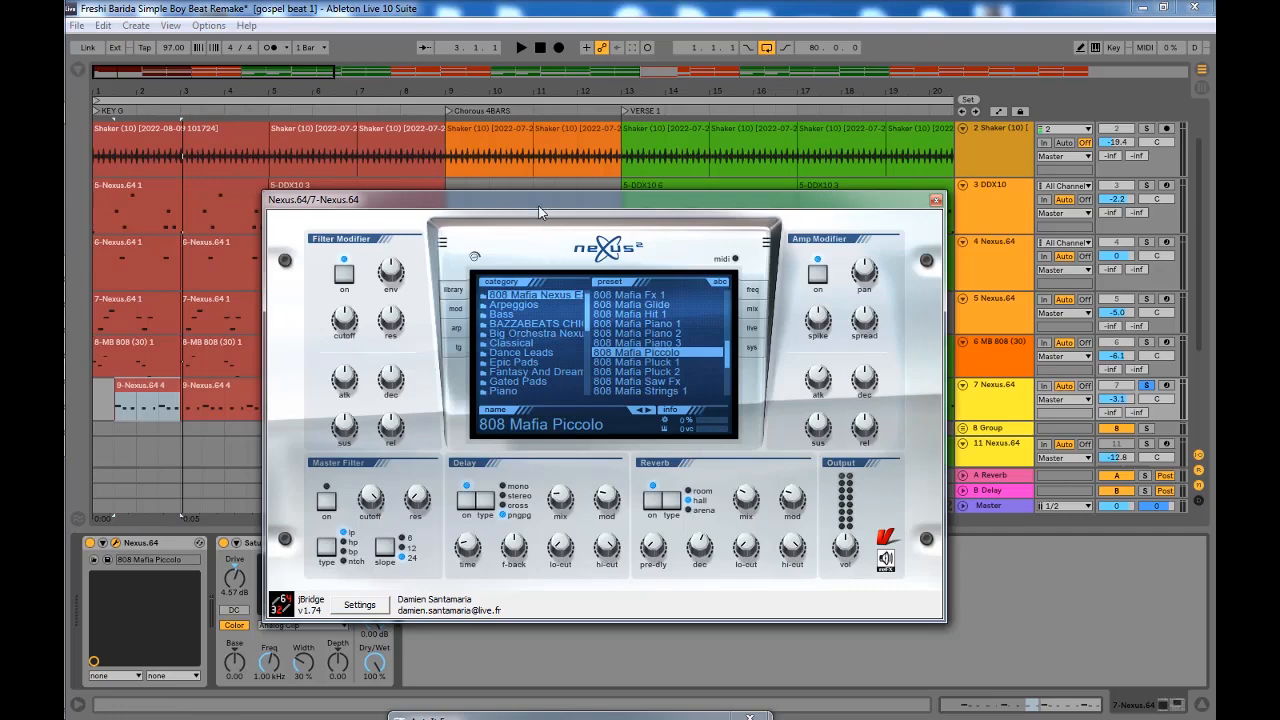
left_click_drag(539, 207, 503, 165)
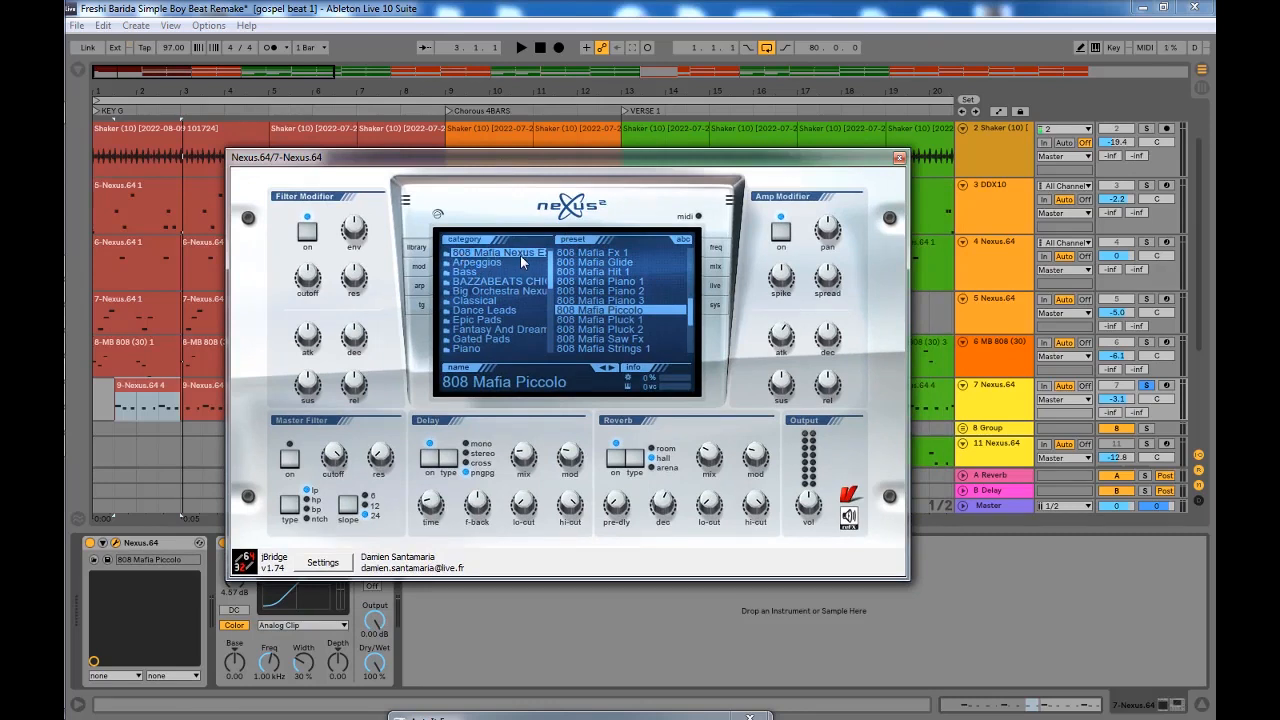
left_click_drag(520, 157, 560, 191)
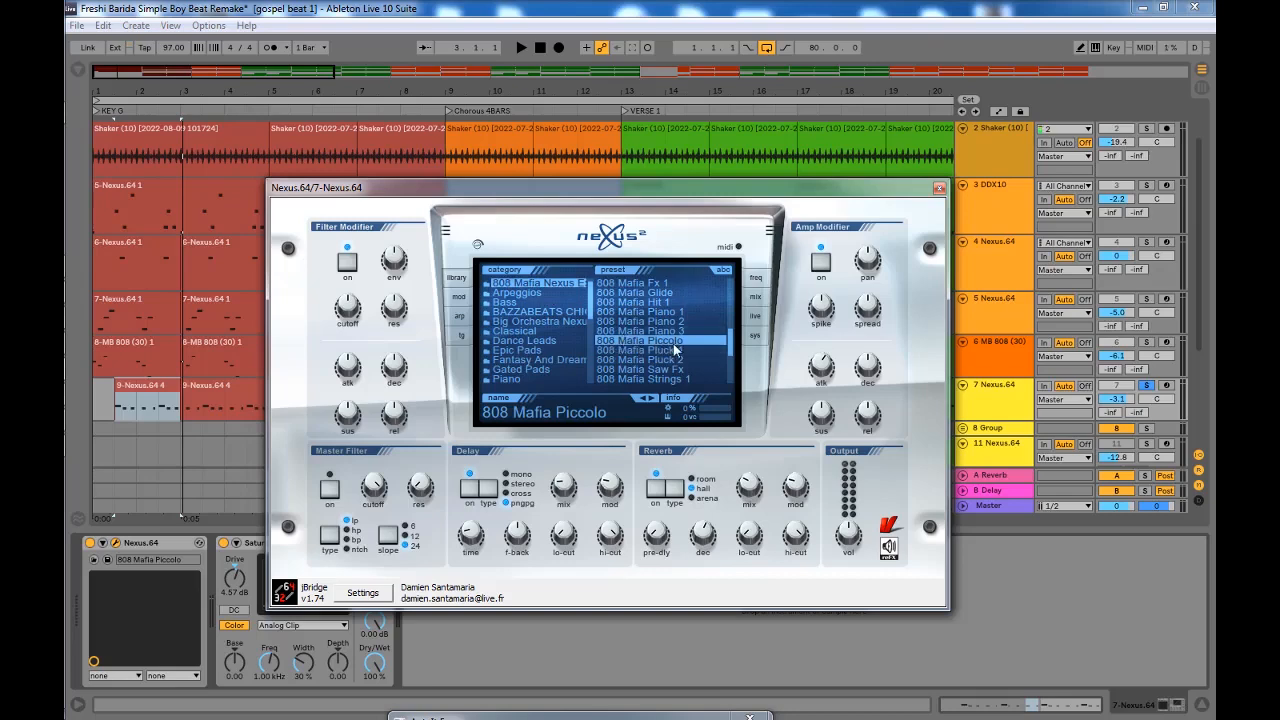
left_click_drag(618, 191, 617, 107)
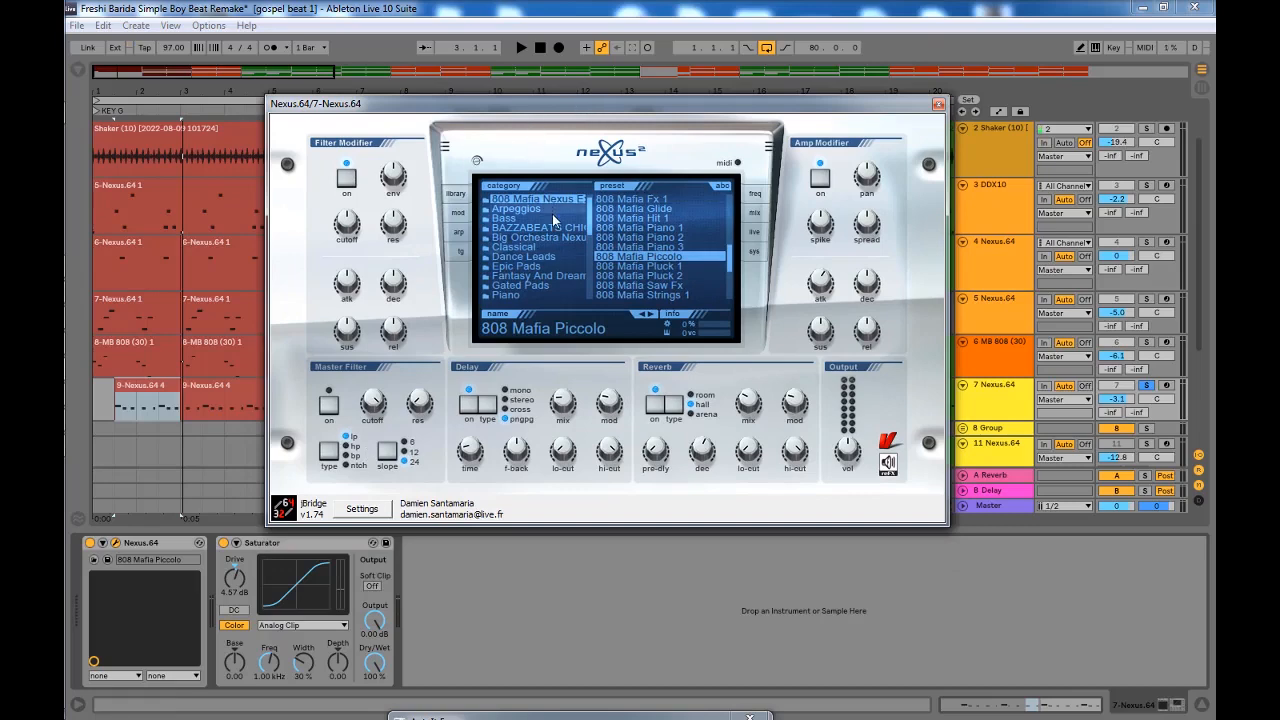
left_click_drag(839, 109, 833, 171)
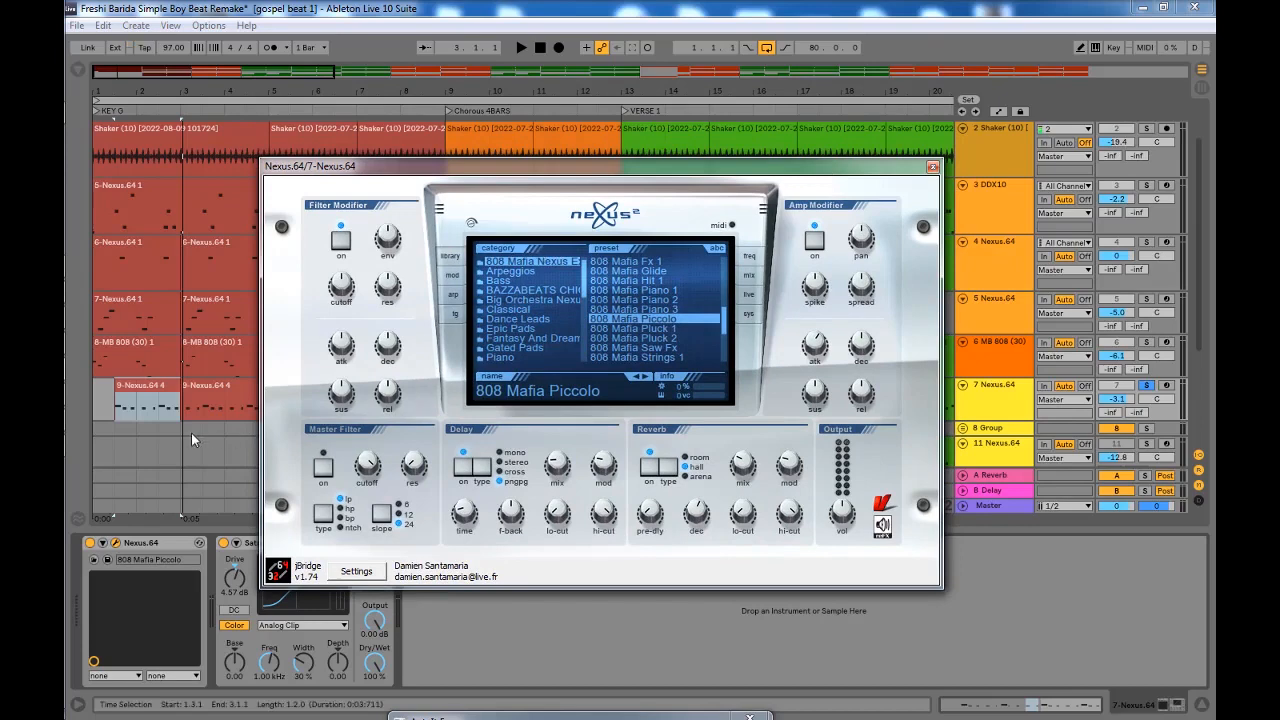
left_click(932, 168)
Step: Play the soloed track 7 briefly and select its Saturator to examine the effect settings
key("space")
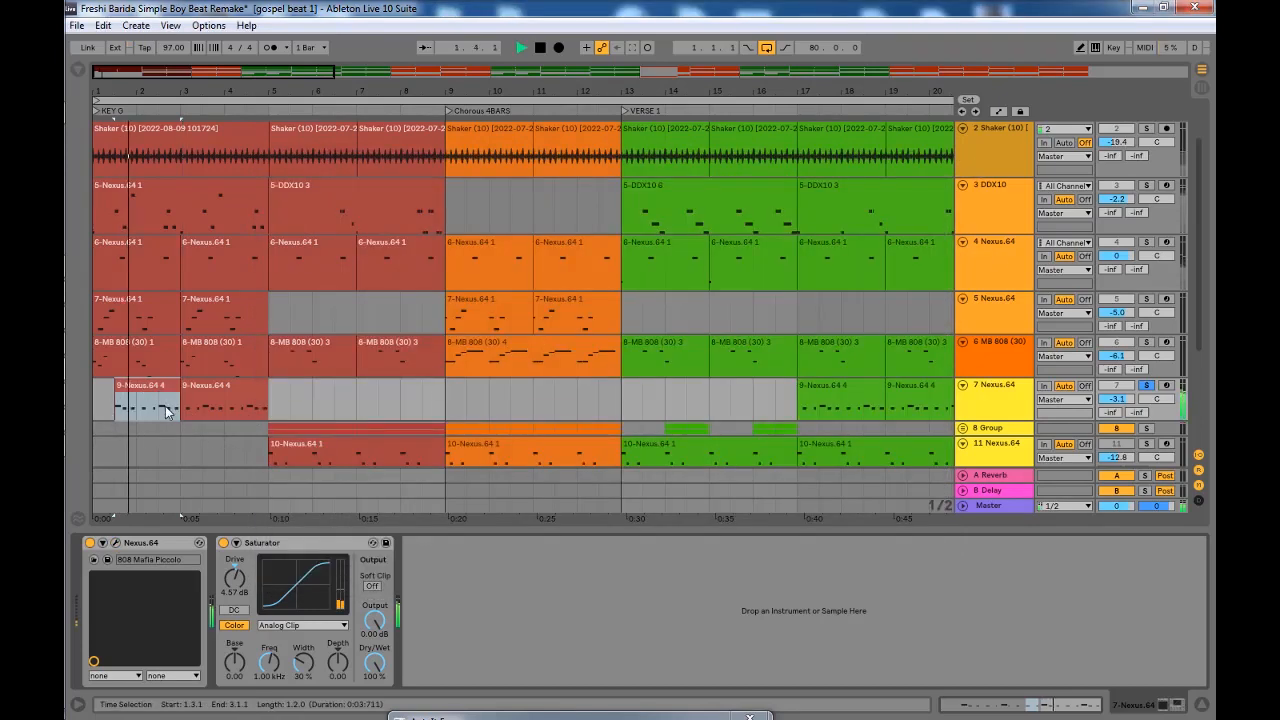
key("space")
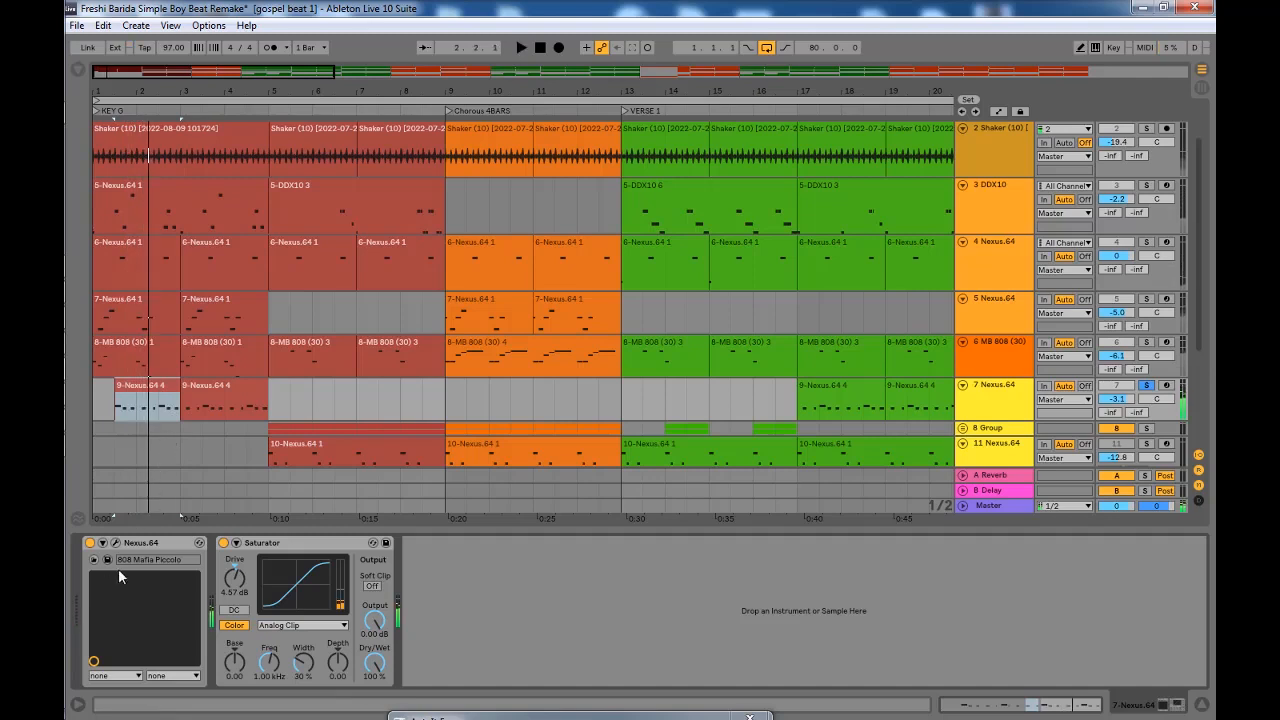
left_click(242, 543)
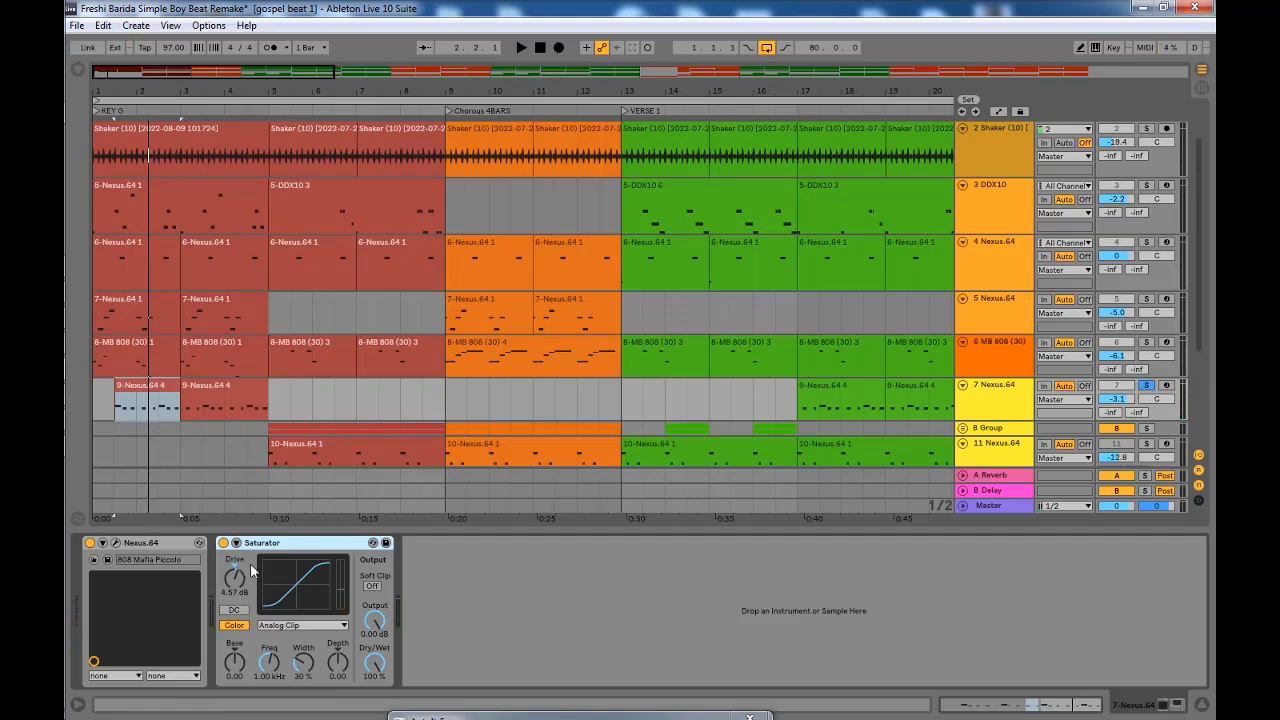
Step: Turn off the solo on track 7 Nexus.64, play the full mix, and hide the device view to show more tracks
left_click(494, 621)
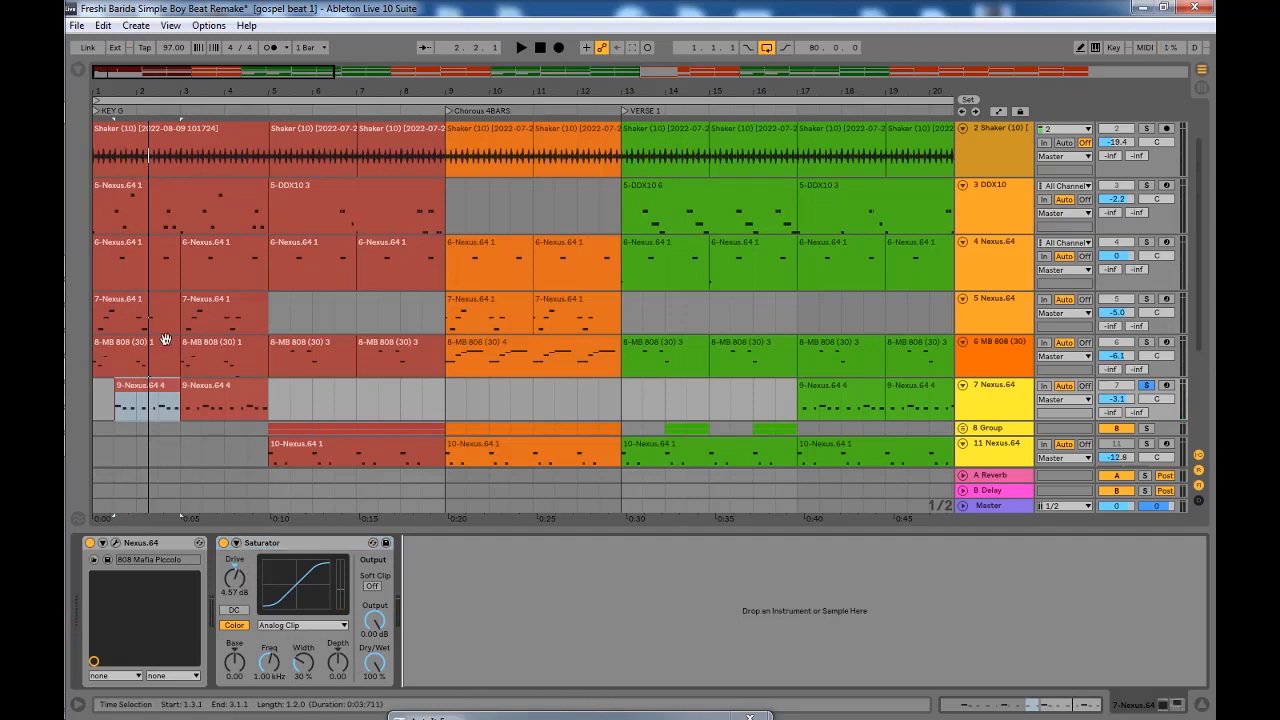
left_click(140, 386)
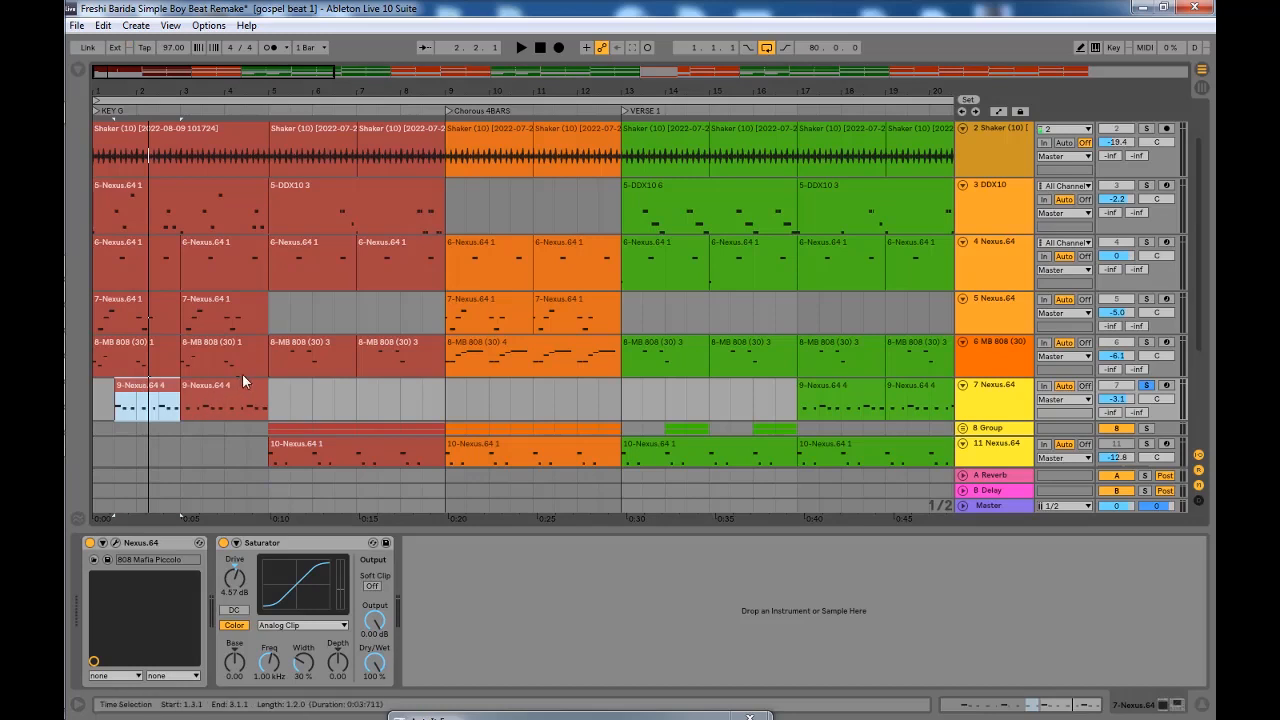
left_click(1146, 385)
key("space")
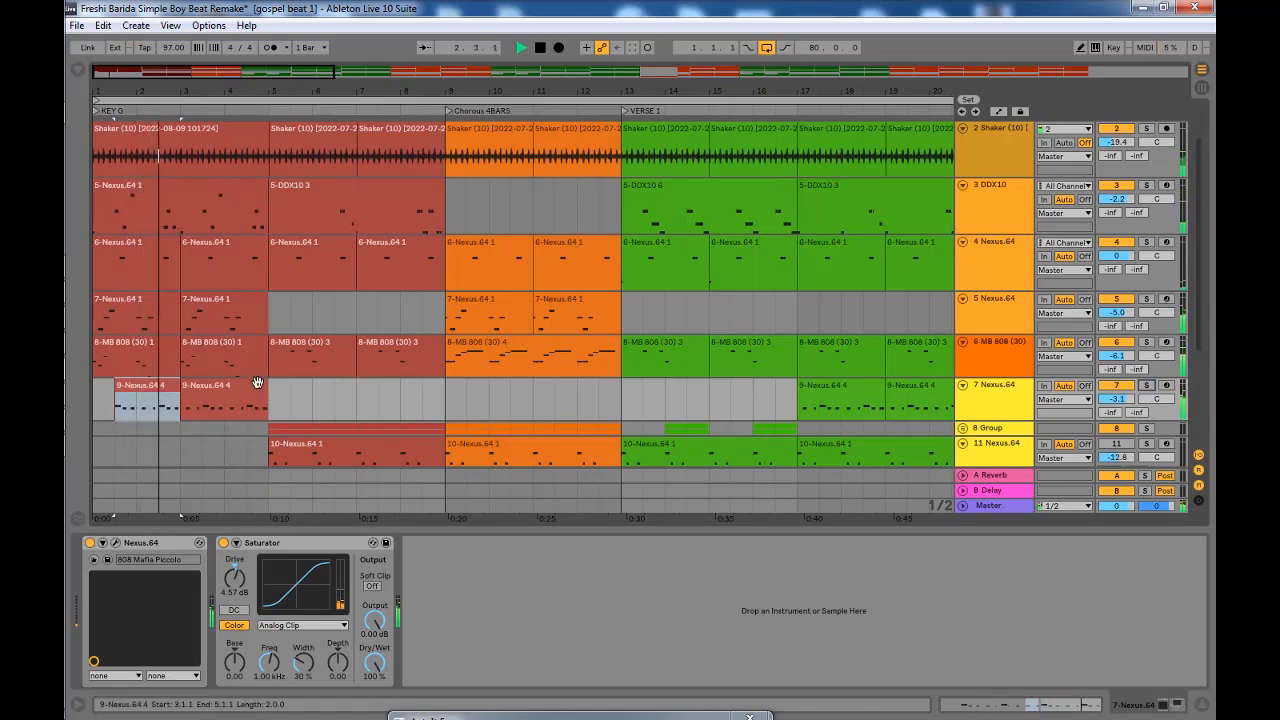
scroll(257, 383, "up", 2)
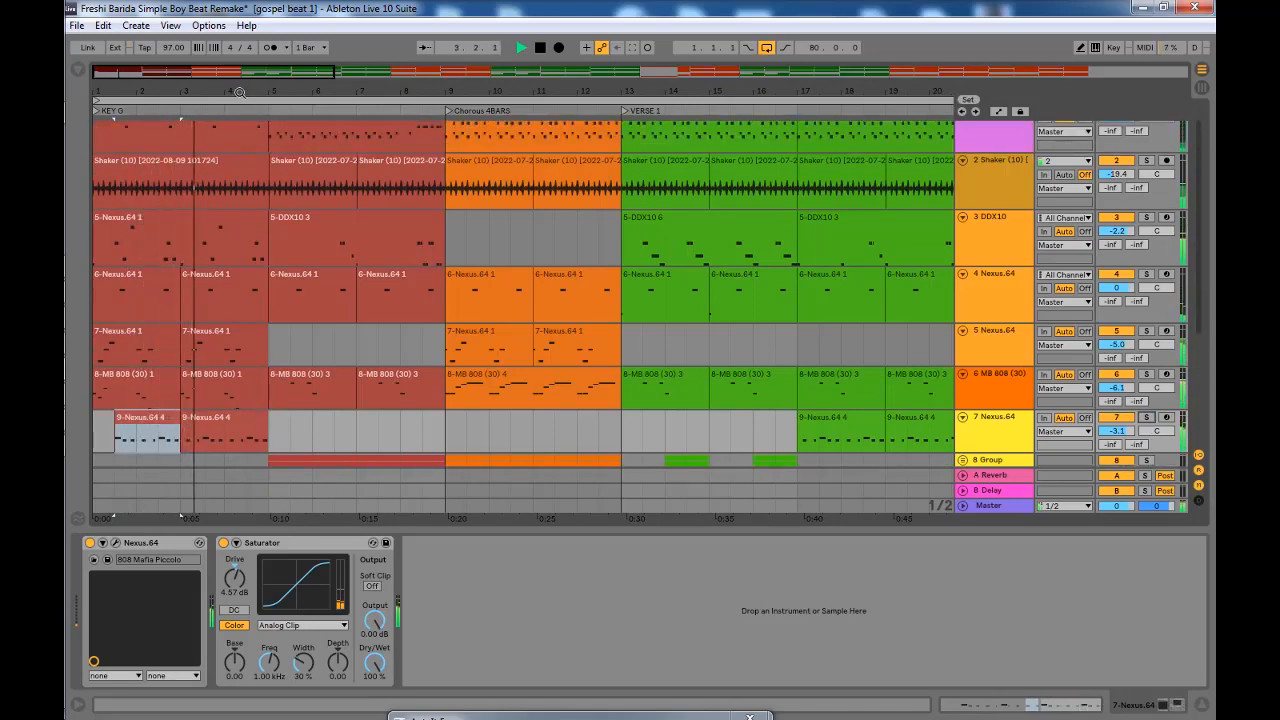
left_click_drag(239, 92, 239, 50)
scroll(195, 230, "up", 2)
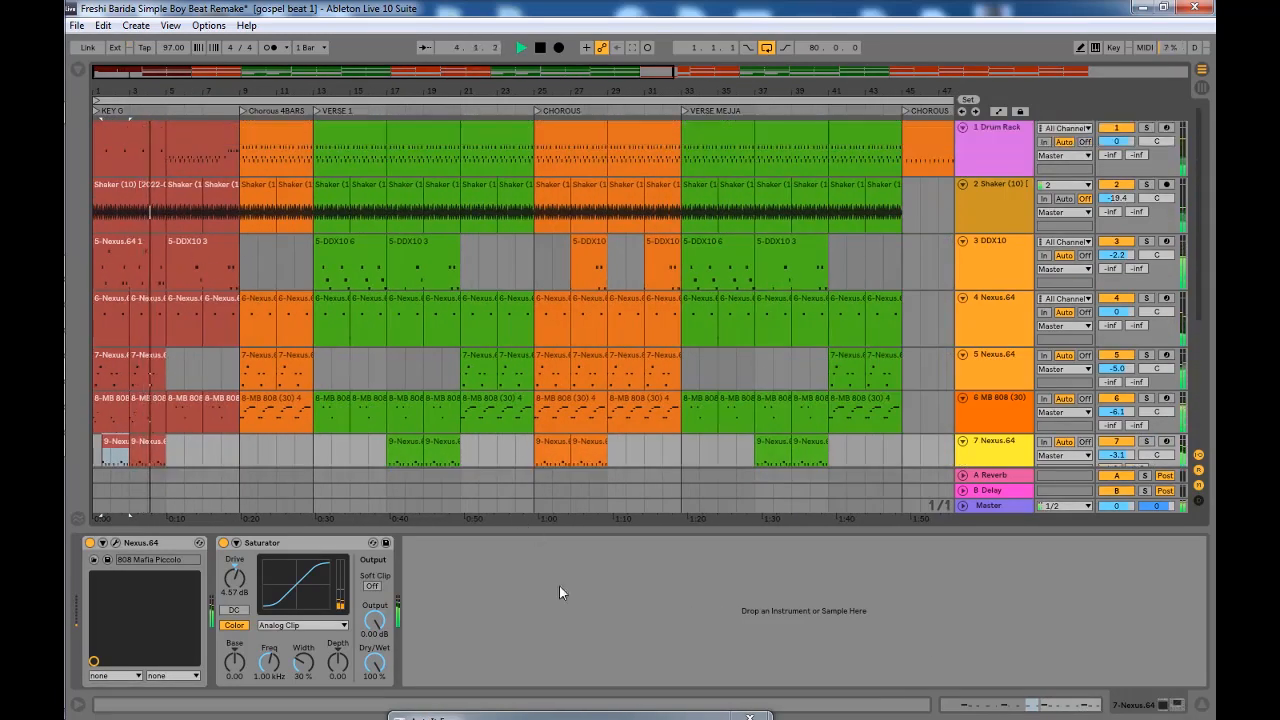
left_click(1198, 705)
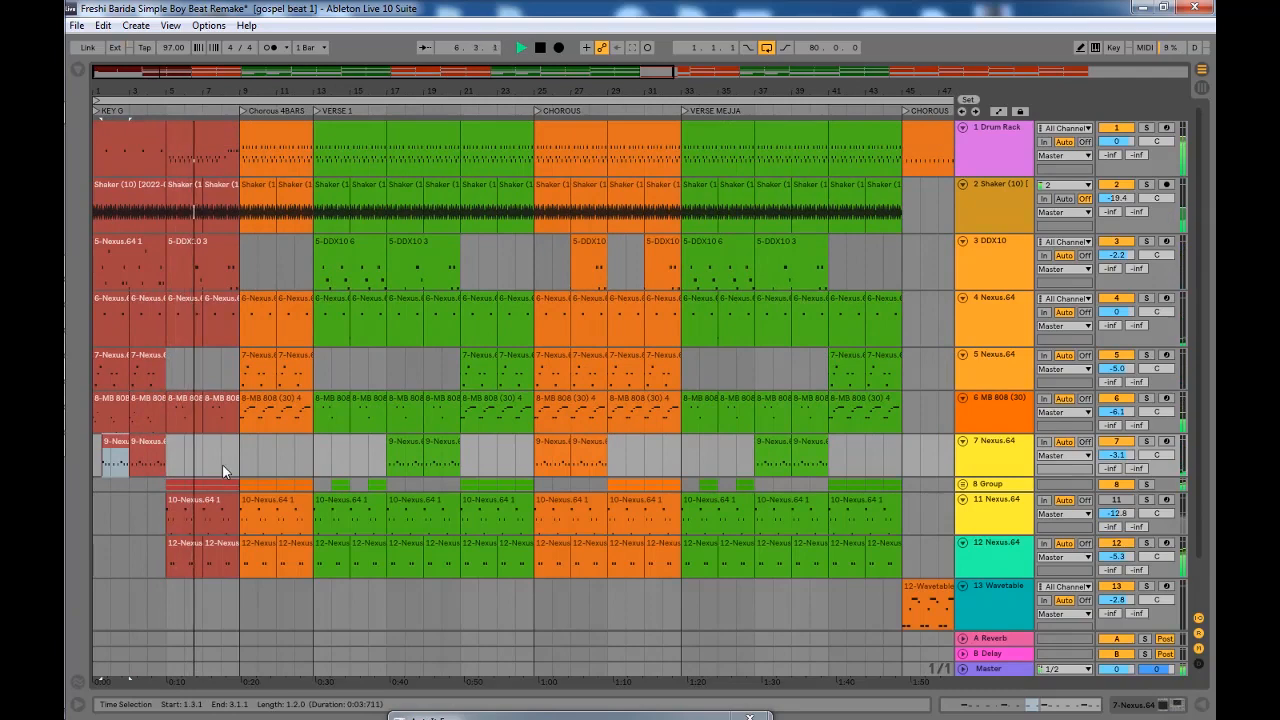
key("space")
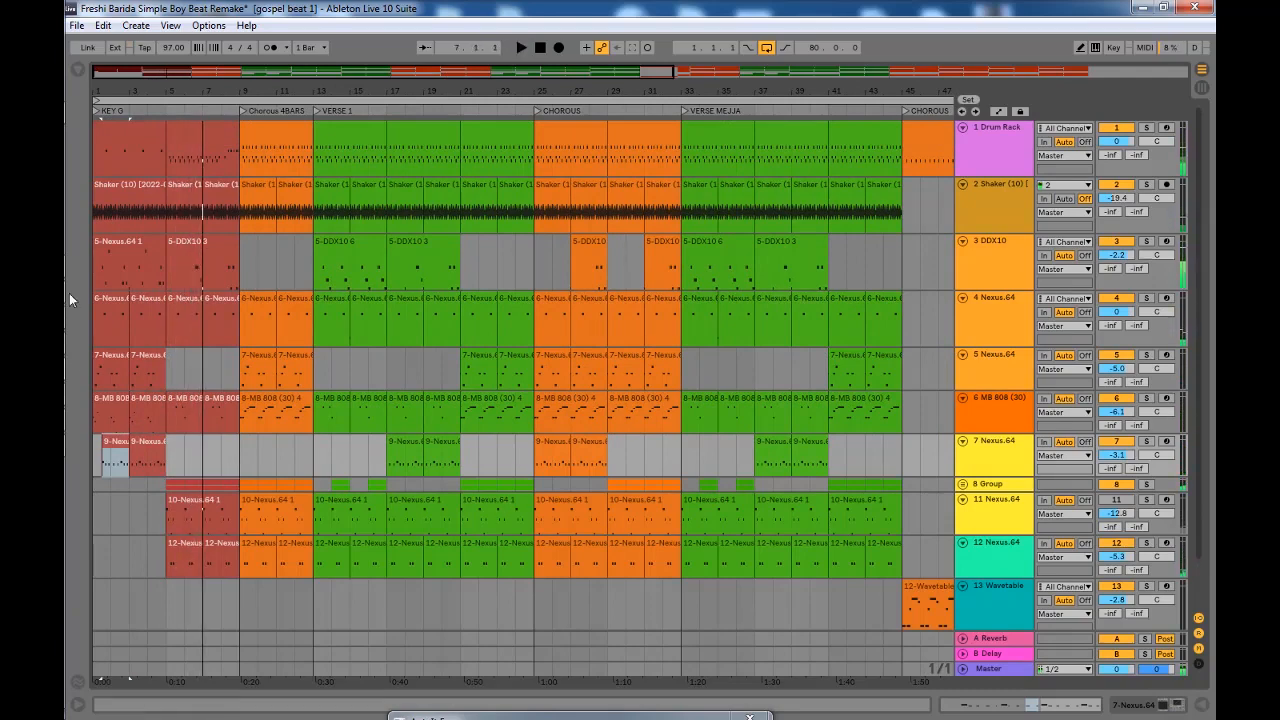
Step: Unfold 8 Group, solo it and play its two Nexus.64 layers from bar 5
scroll(205, 420, "down", 1)
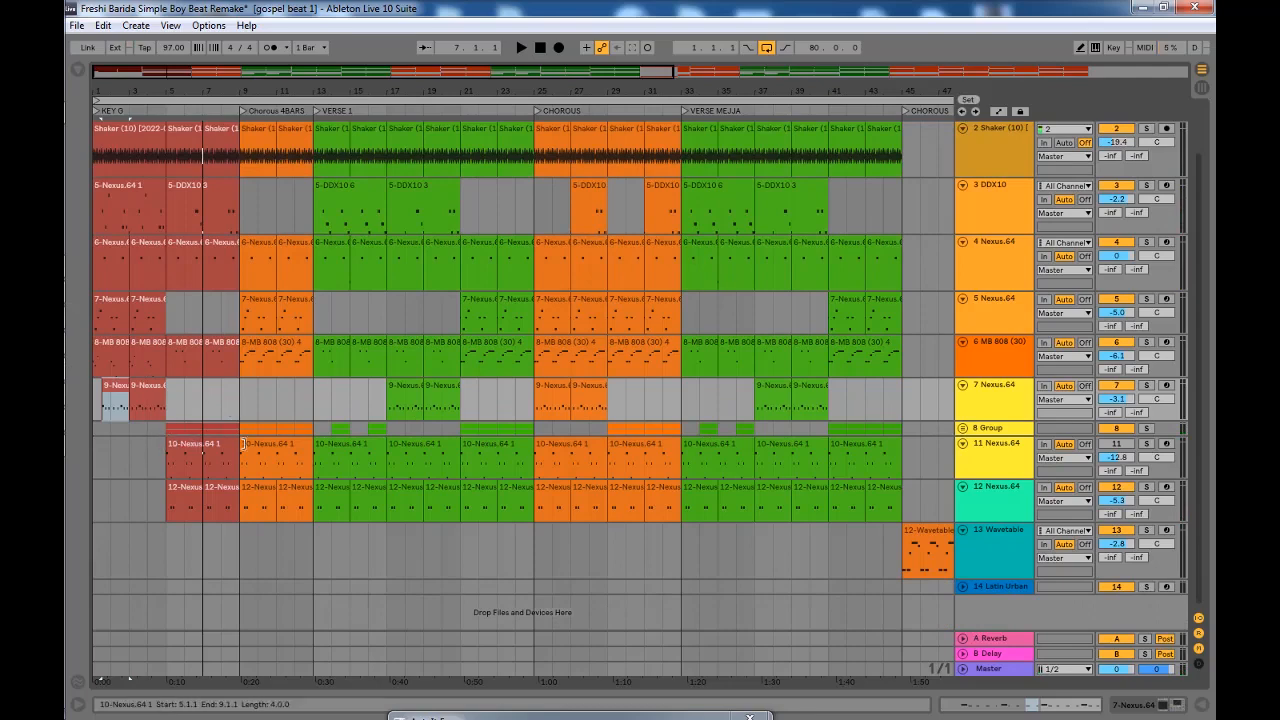
left_click(963, 428)
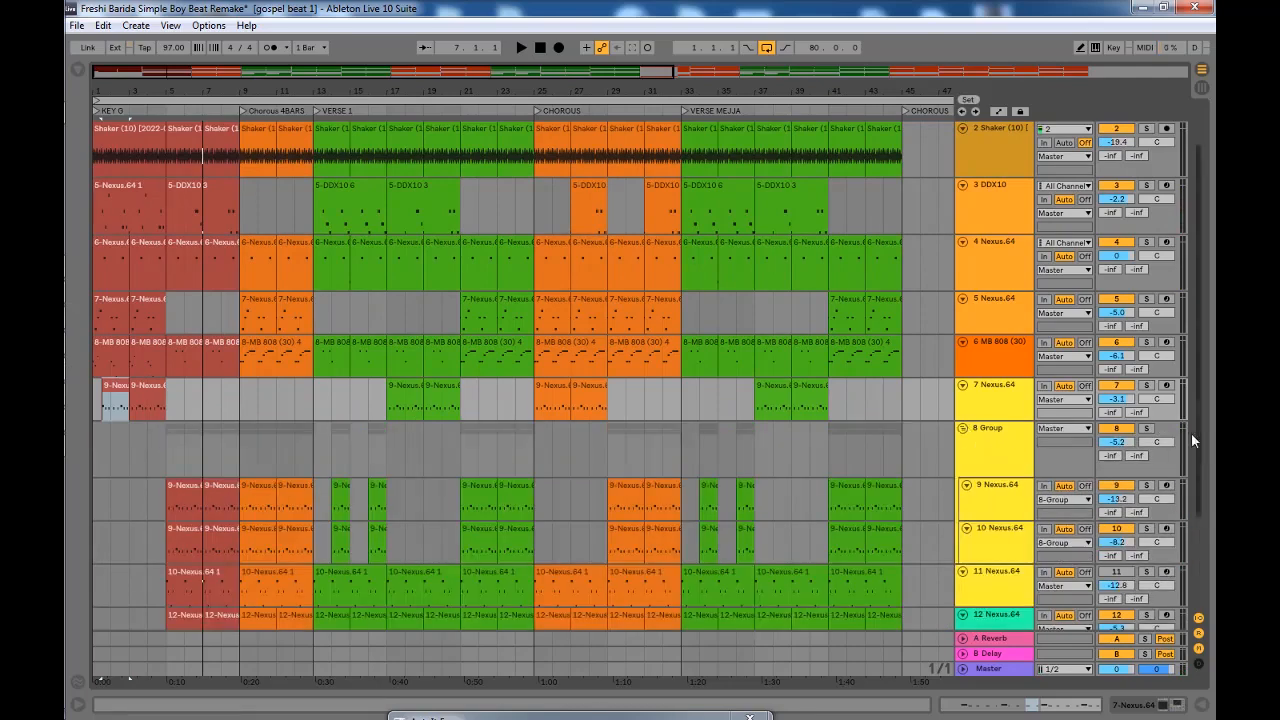
left_click(1147, 429)
key("space")
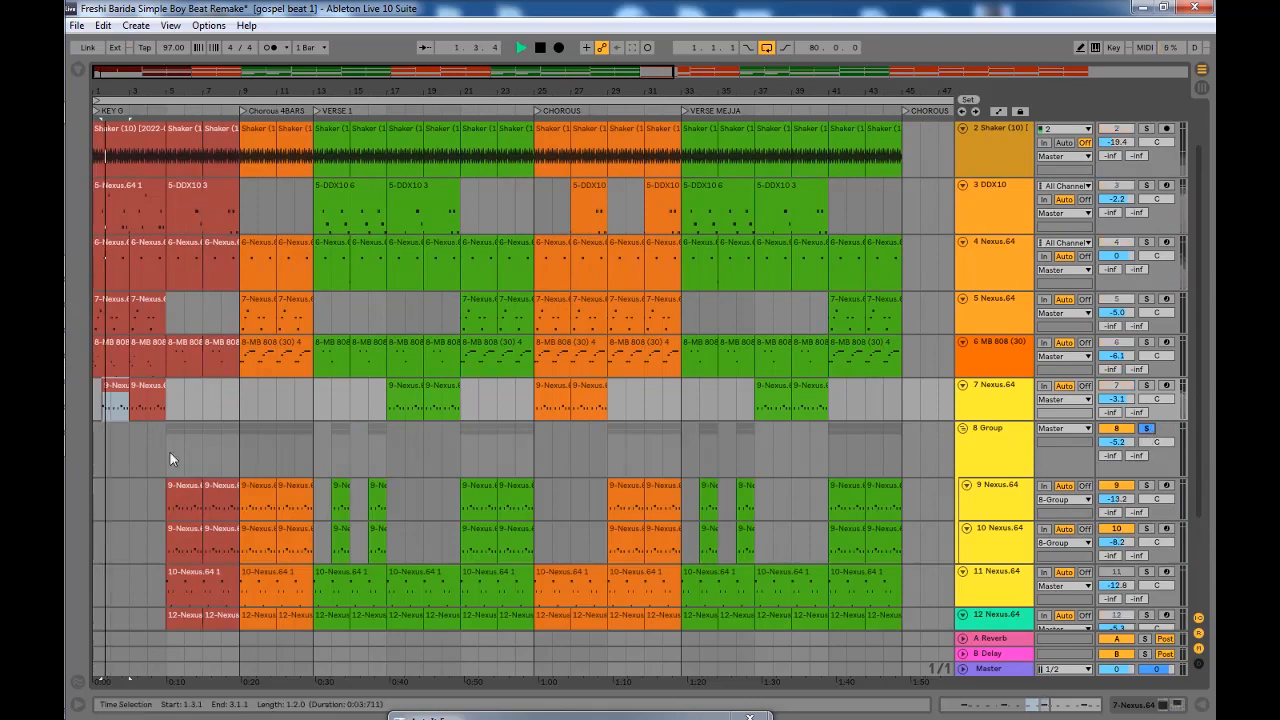
left_click(160, 560)
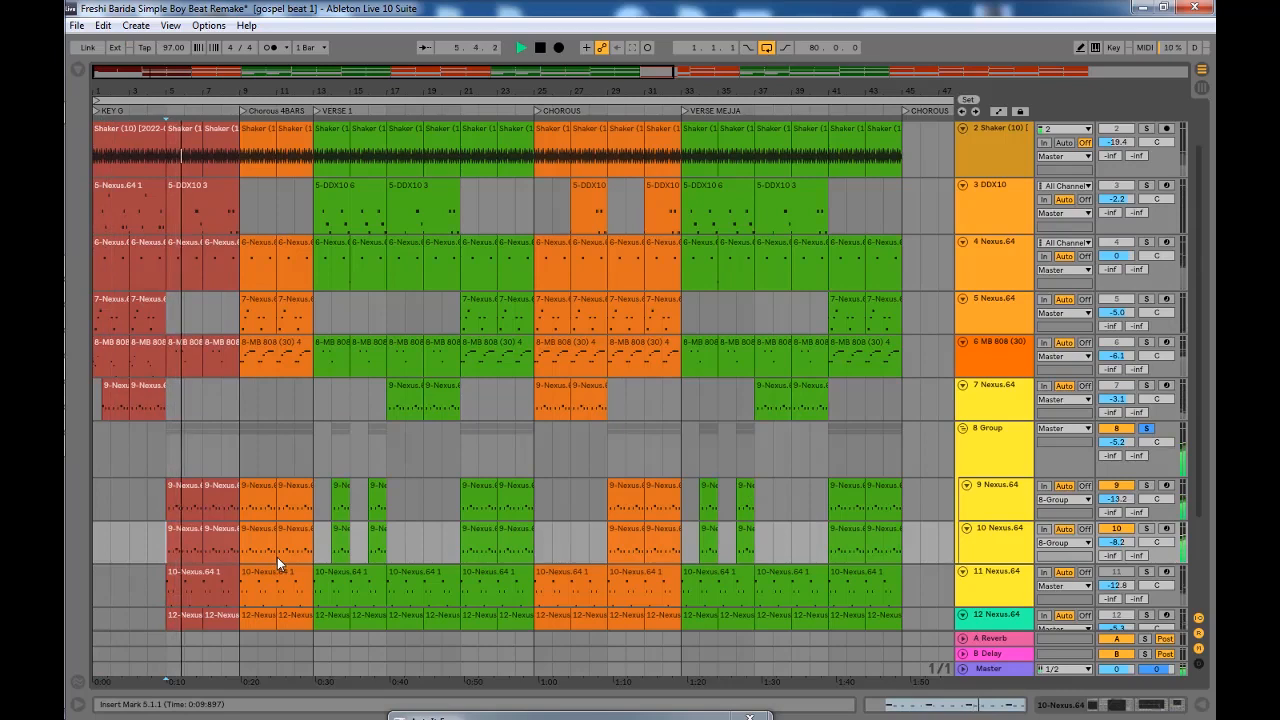
scroll(210, 525, "down", 3)
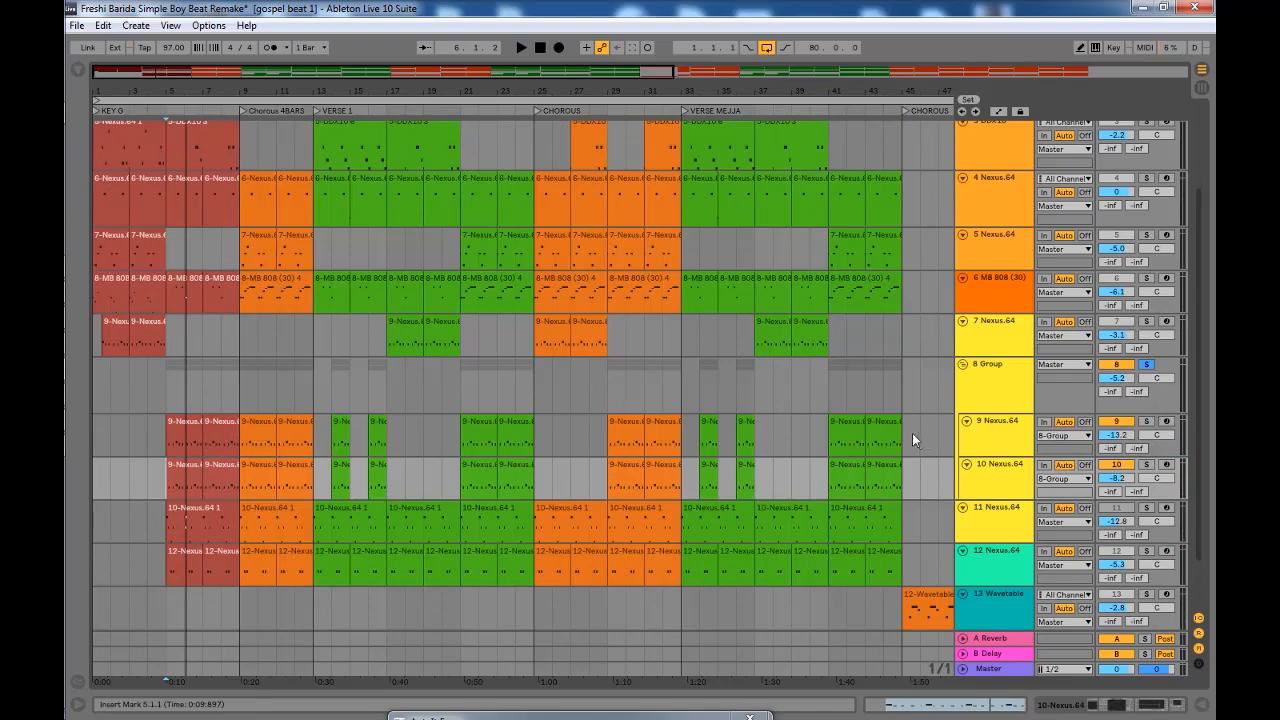
Step: Show track 9 Nexus.64's devices, open its Nexus instrument to examine the selected preset, and close the instrument window
double_click(1006, 431)
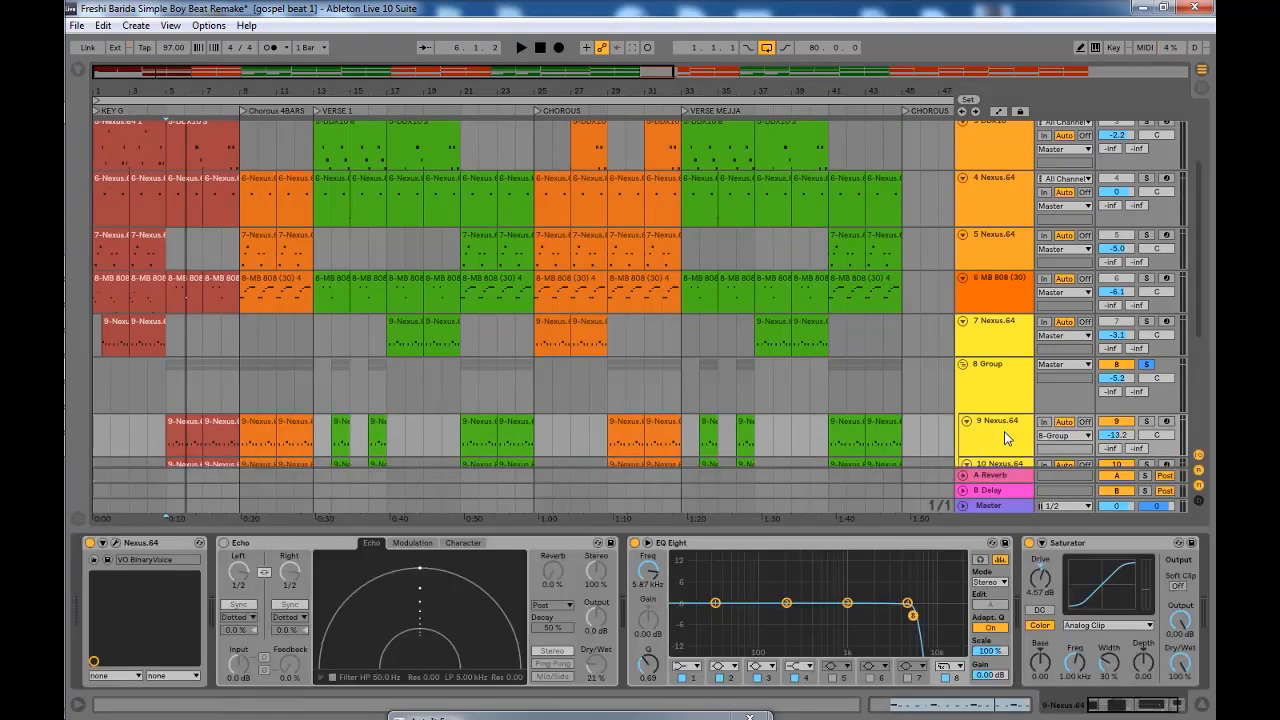
left_click(116, 543)
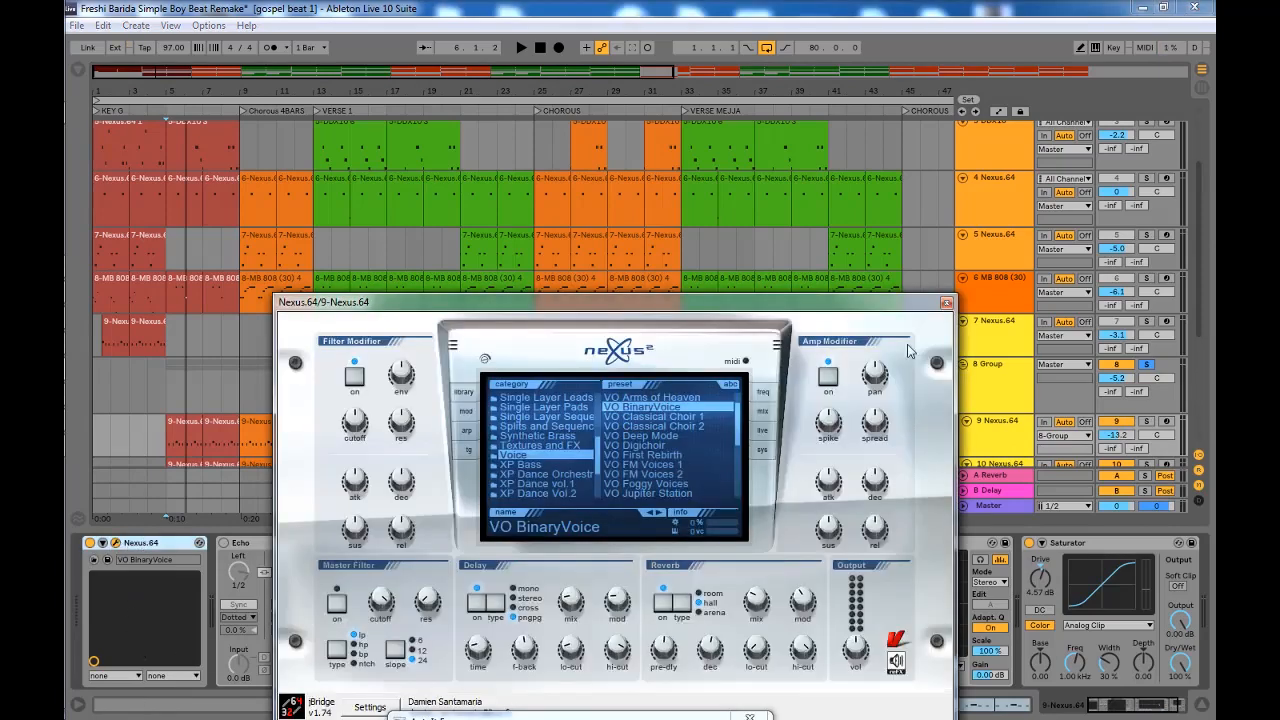
left_click(946, 302)
Step: Solo track 9 Nexus.64, open its clip at bar 5, play the notes and close the clip view
scroll(382, 383, "down", 2)
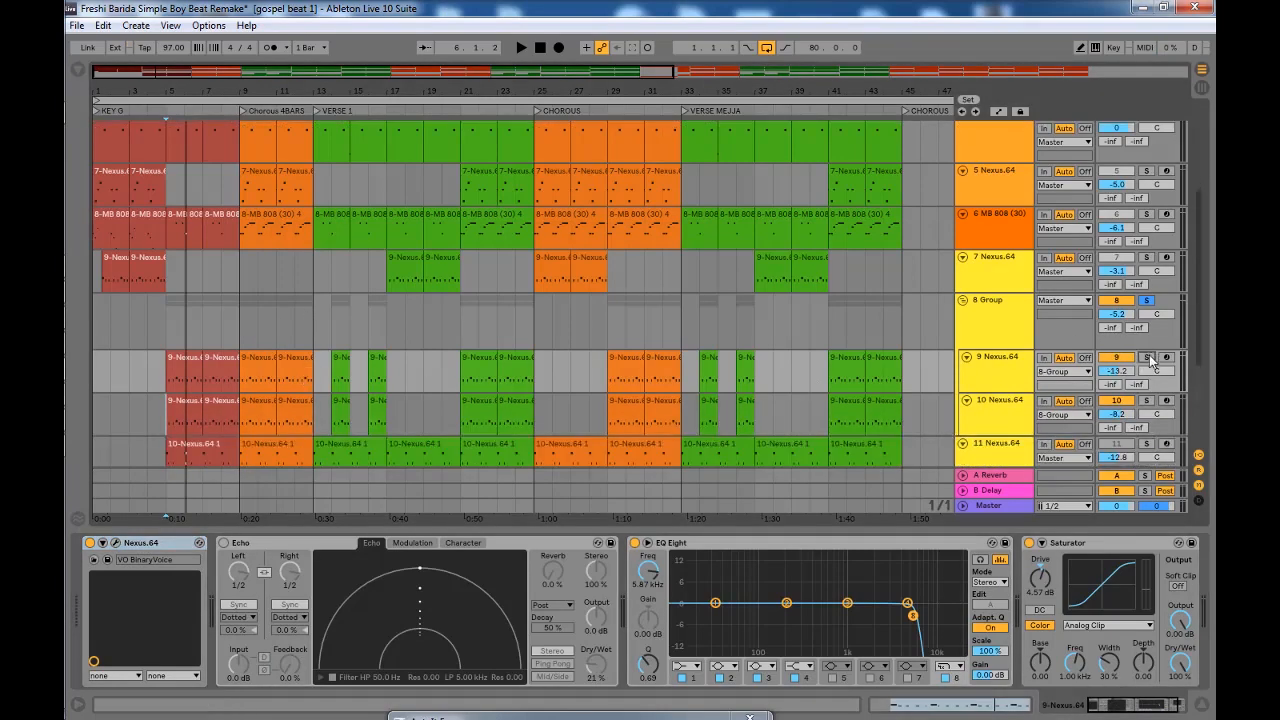
left_click(1148, 358)
double_click(190, 394)
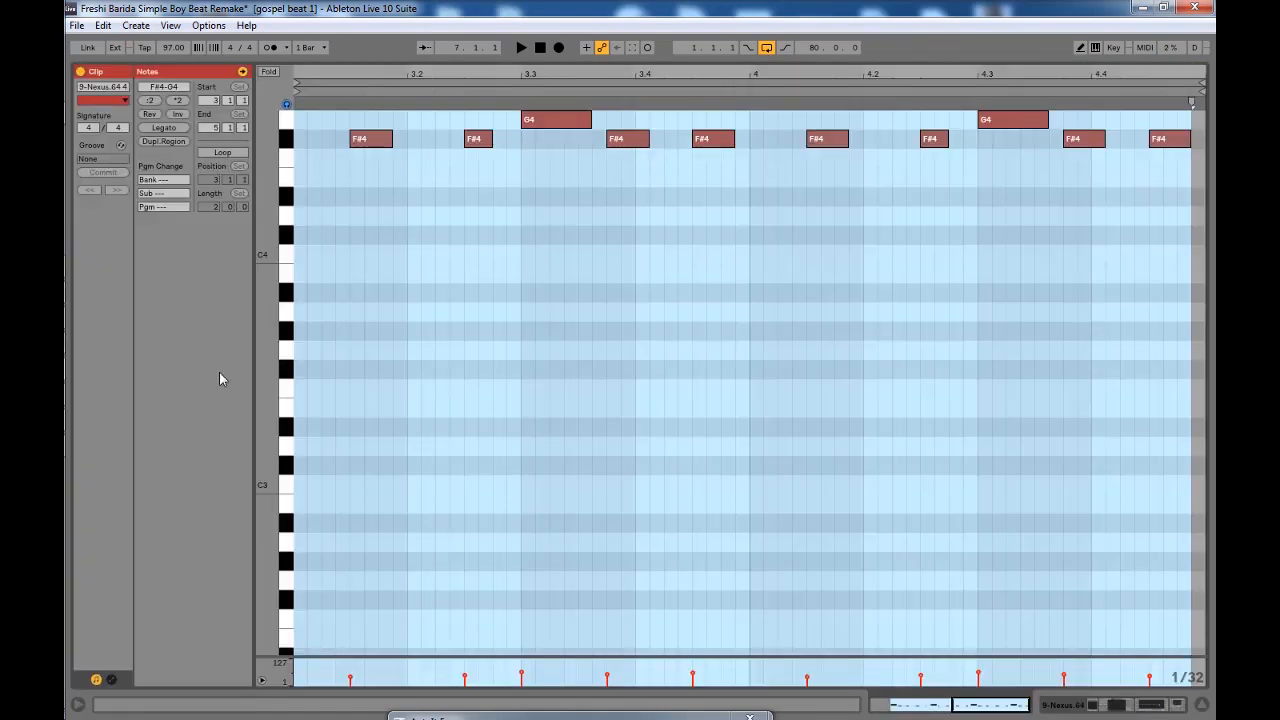
key("space")
scroll(418, 388, "up", 2)
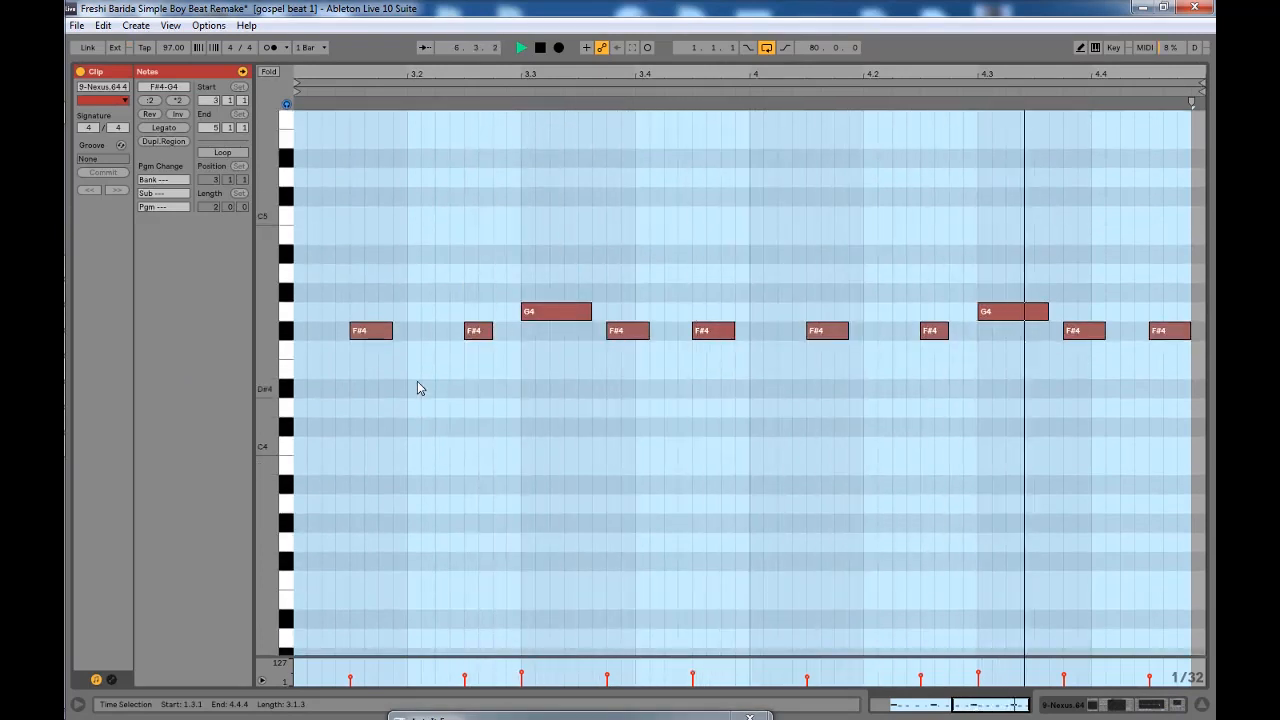
key("space")
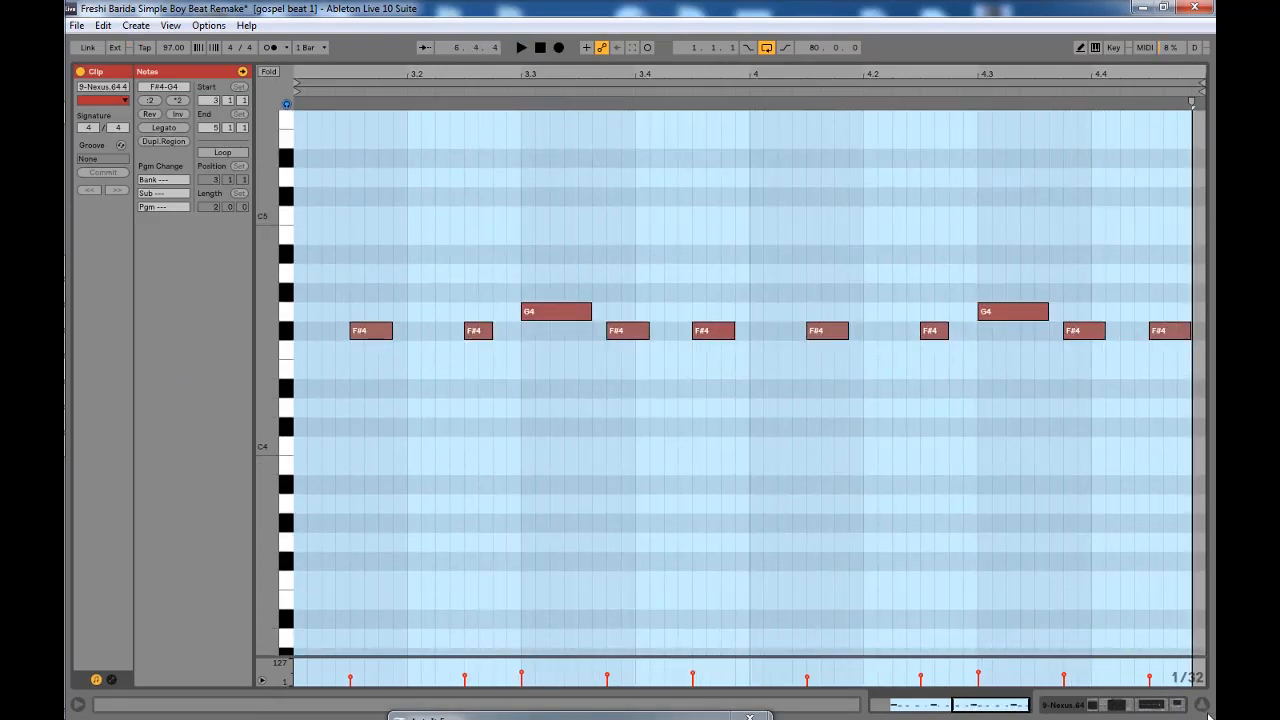
left_click(1203, 706)
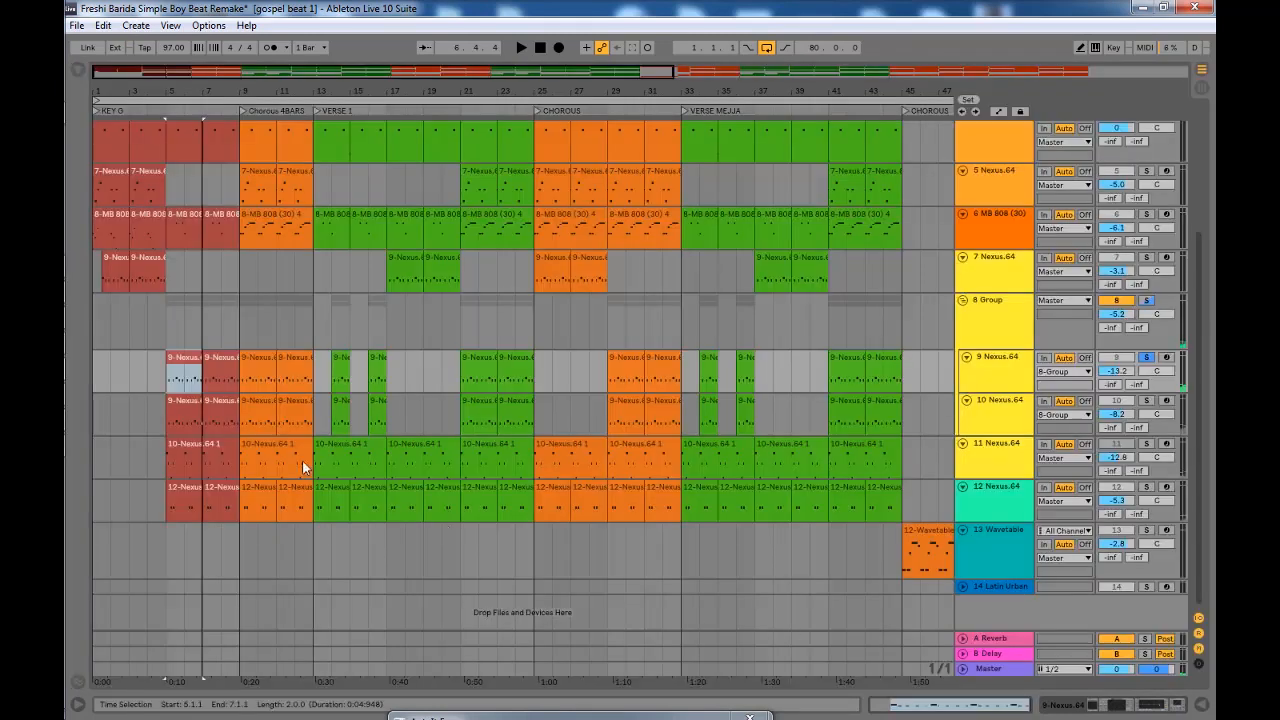
Step: Reopen track 9's Nexus instrument, examine its preset list around the selected voice sound, and close the window
double_click(997, 370)
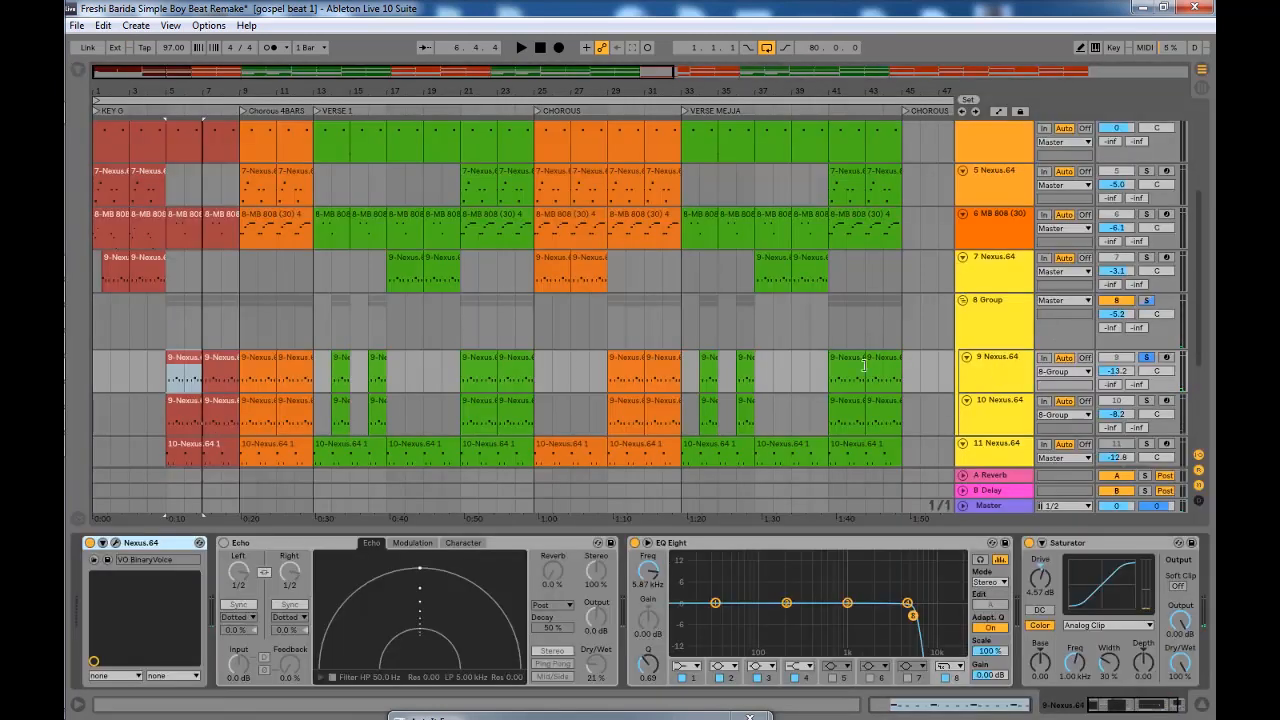
left_click(116, 544)
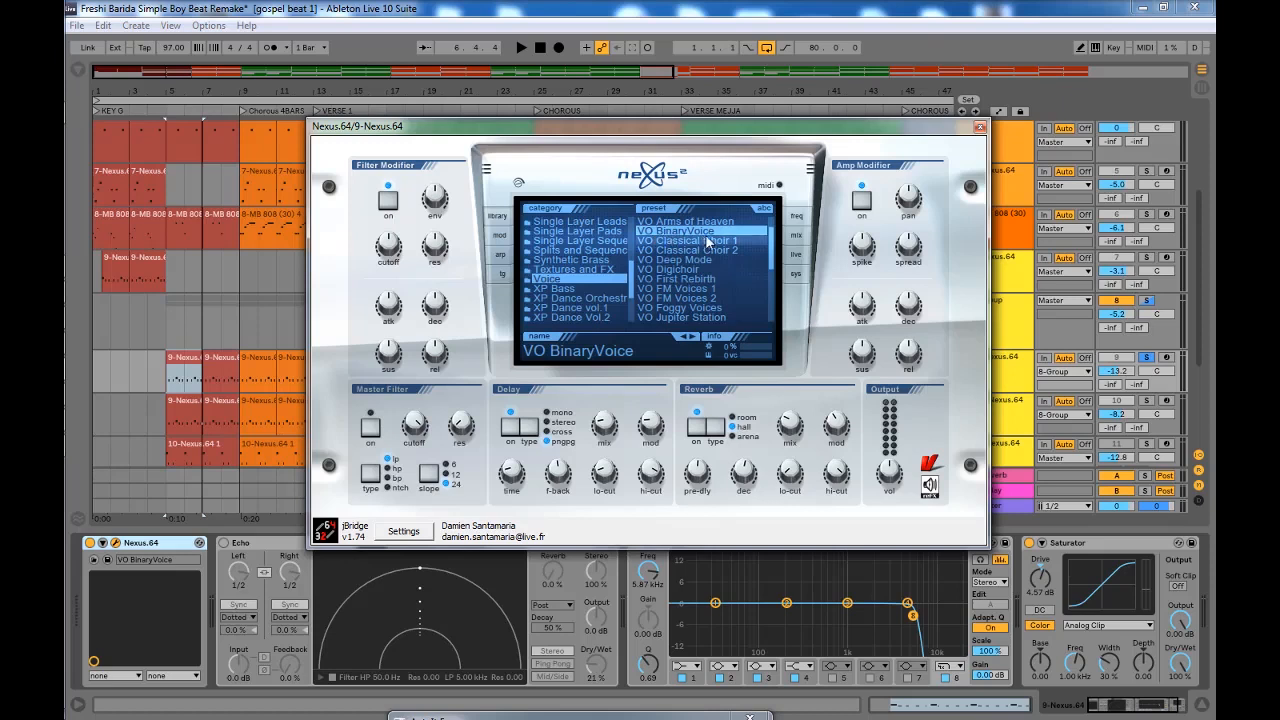
scroll(775, 250, "up", 2)
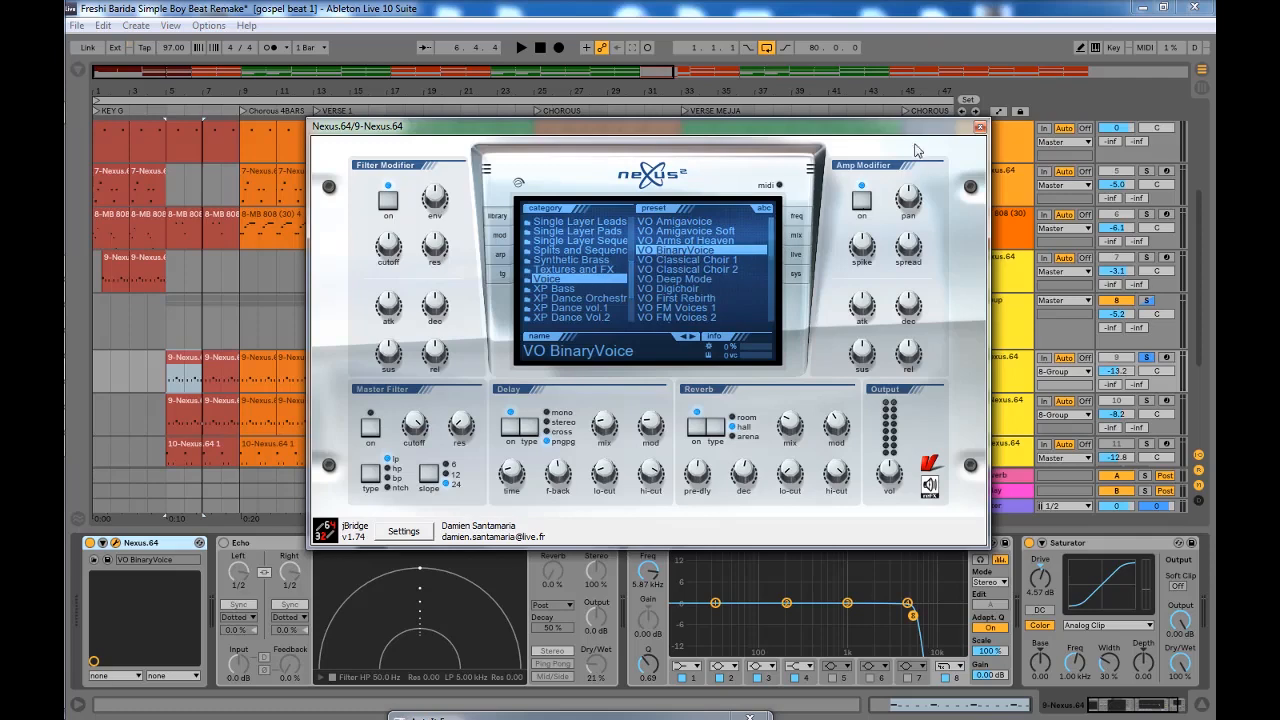
left_click(980, 127)
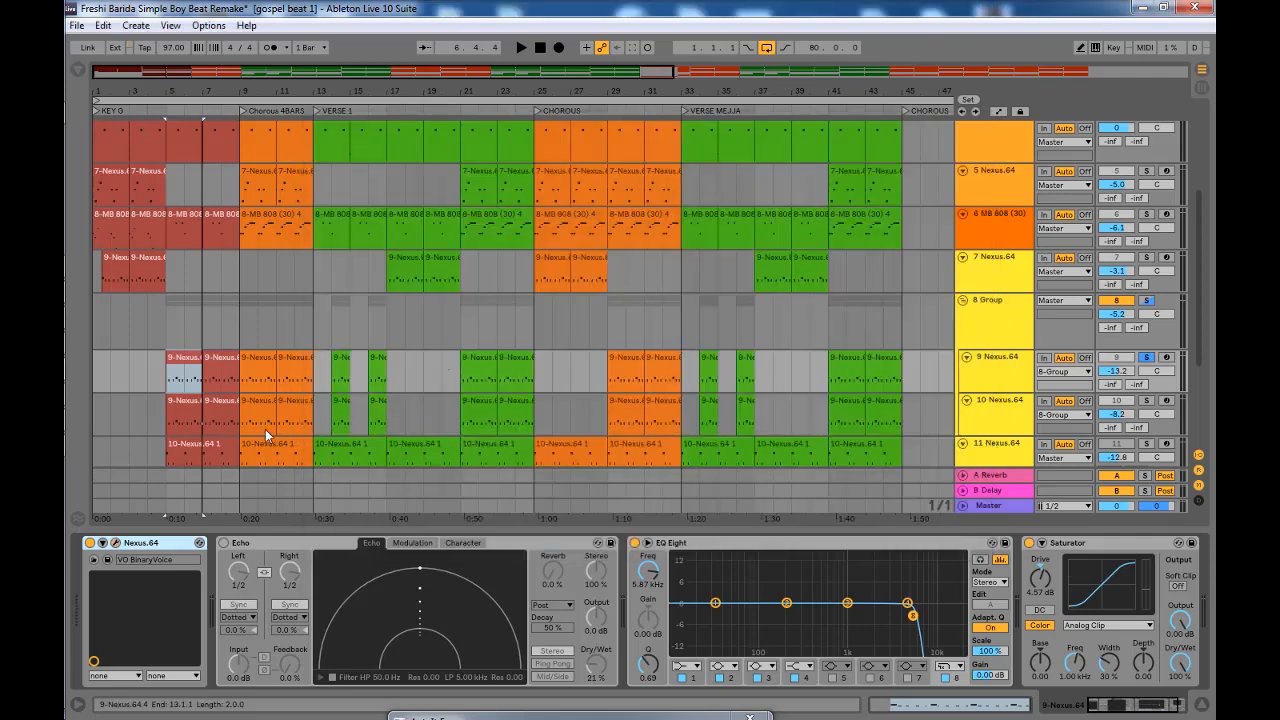
Step: Solo track 10 Nexus.64, open its clip at bar 5, play the notes and close the clip view
scroll(598, 401, "down", 1)
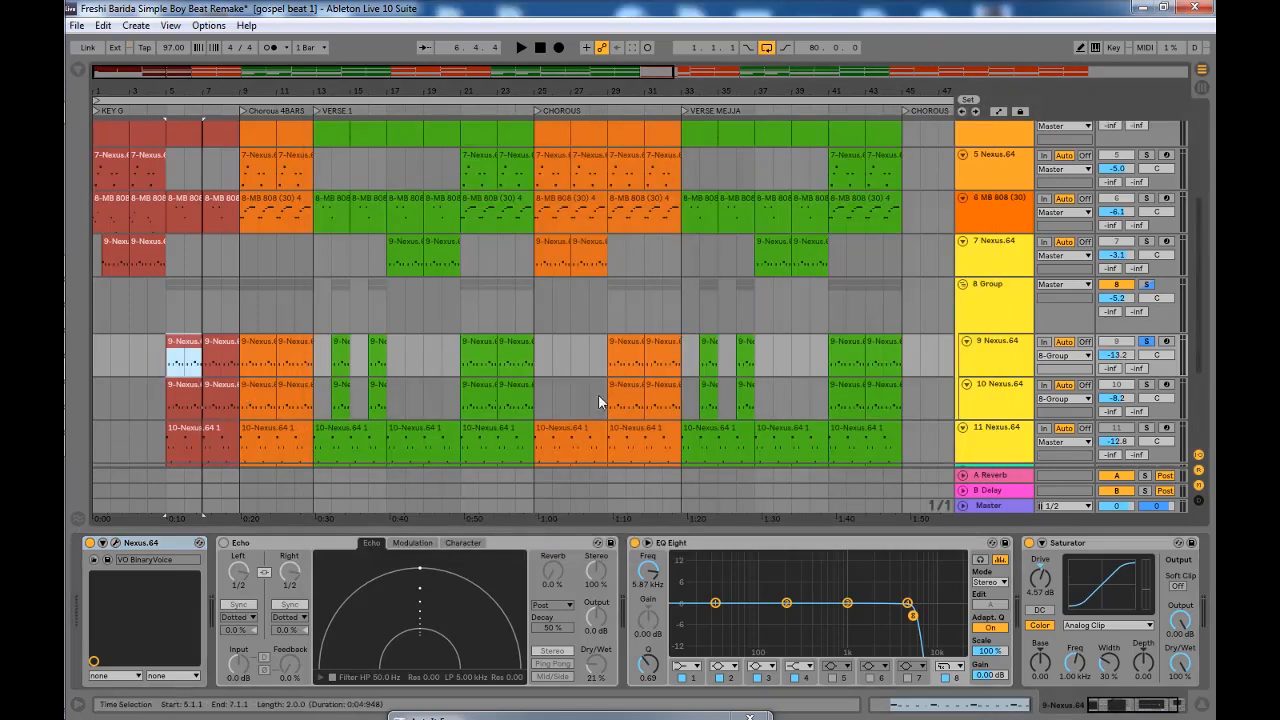
left_click(985, 401)
left_click(1152, 386)
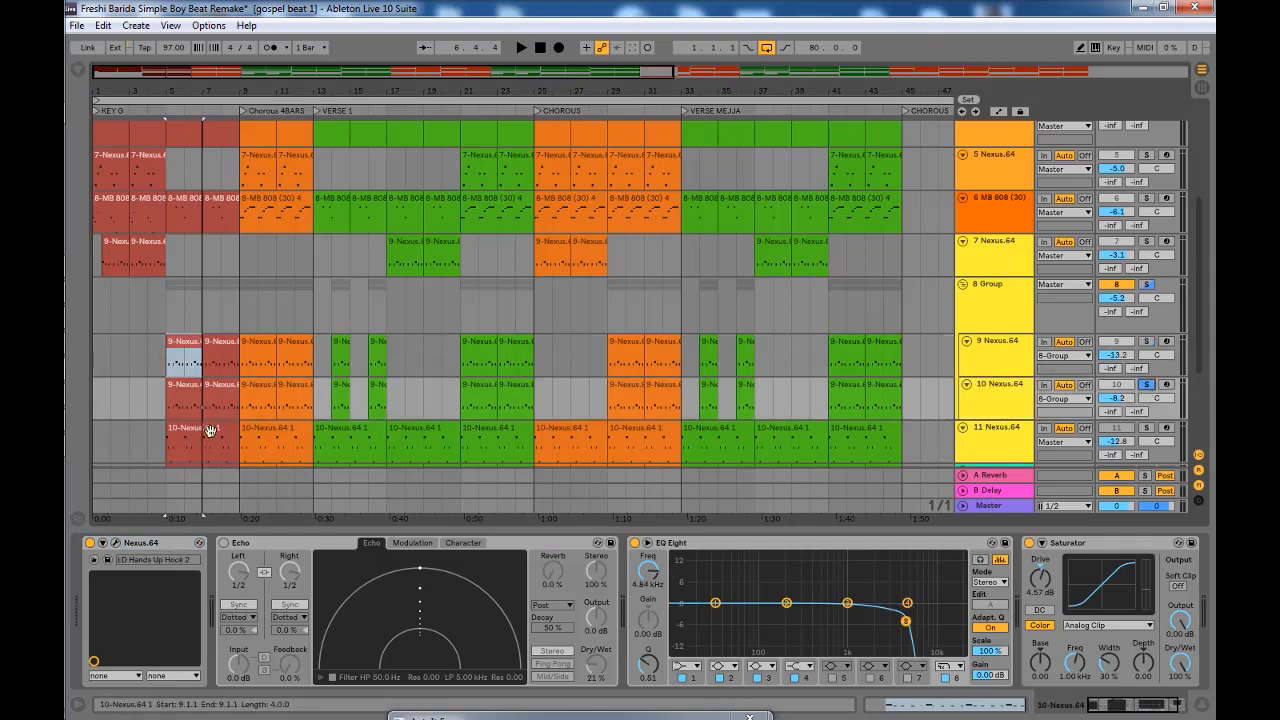
left_click(184, 388)
double_click(184, 388)
key("space")
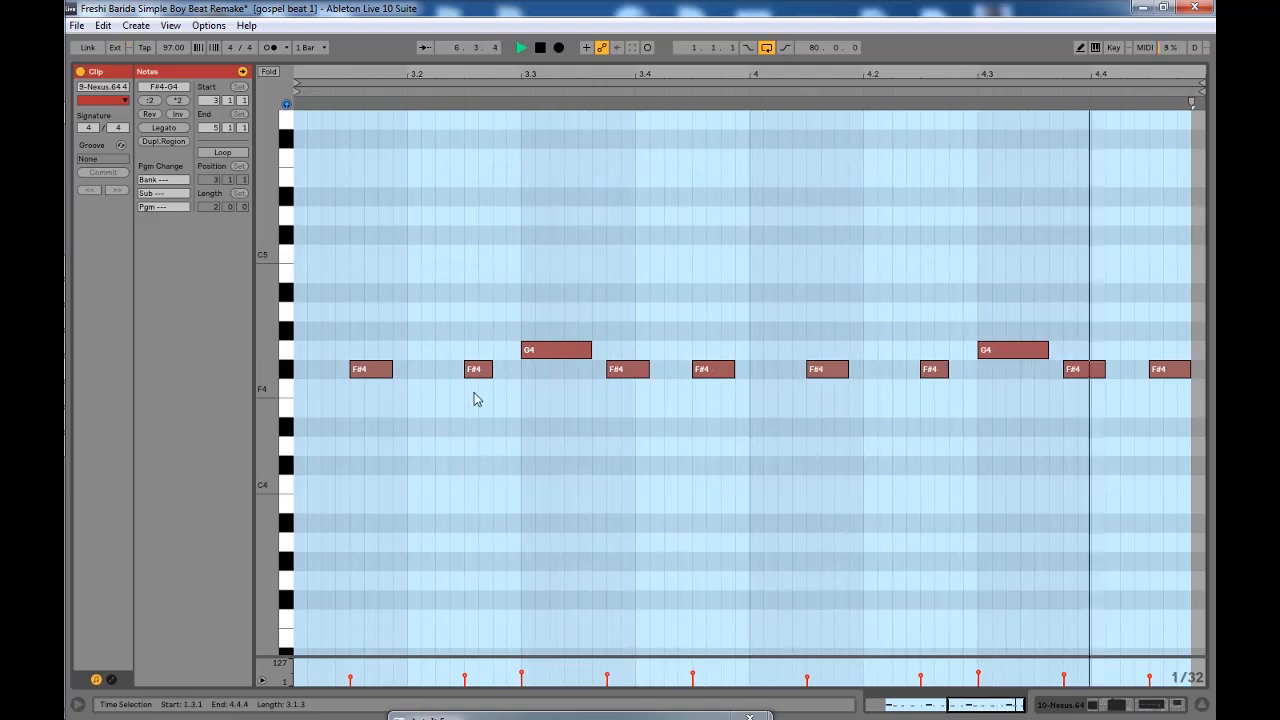
key("space")
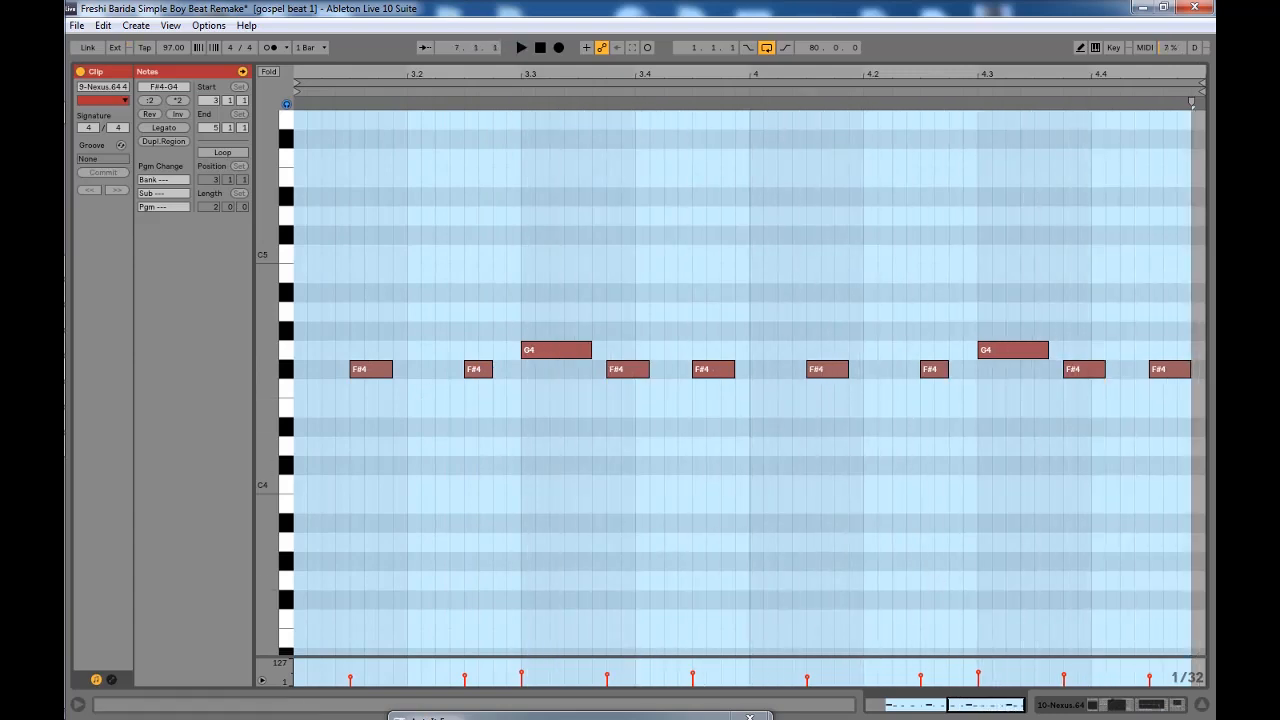
left_click(1205, 707)
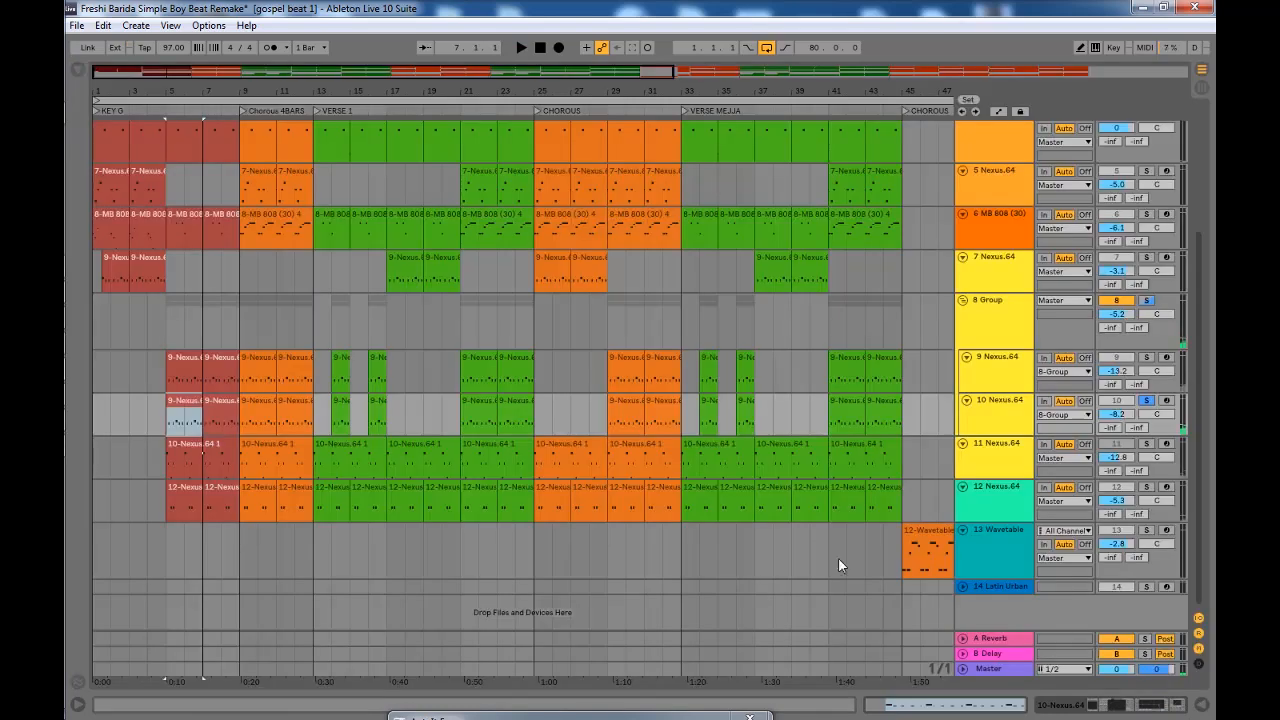
Step: Open track 10's Nexus instrument from its device chain, examine the selected category and preset, and close the window
double_click(993, 428)
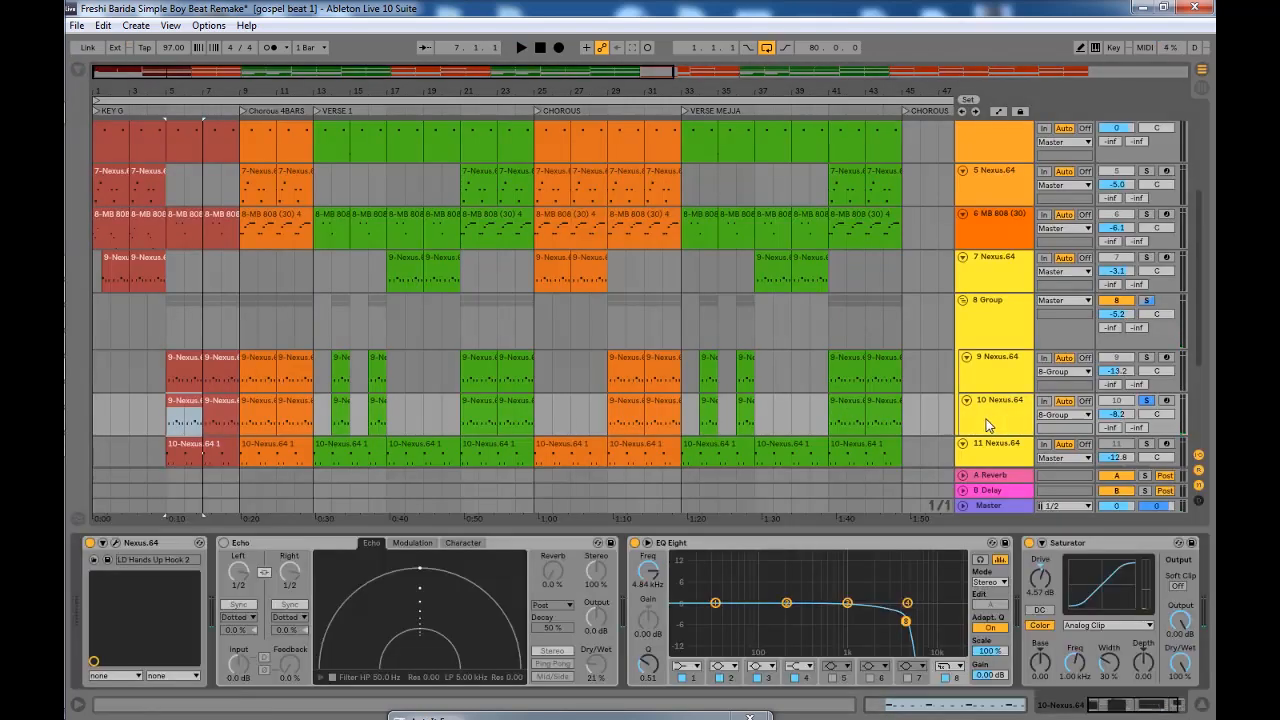
left_click(116, 543)
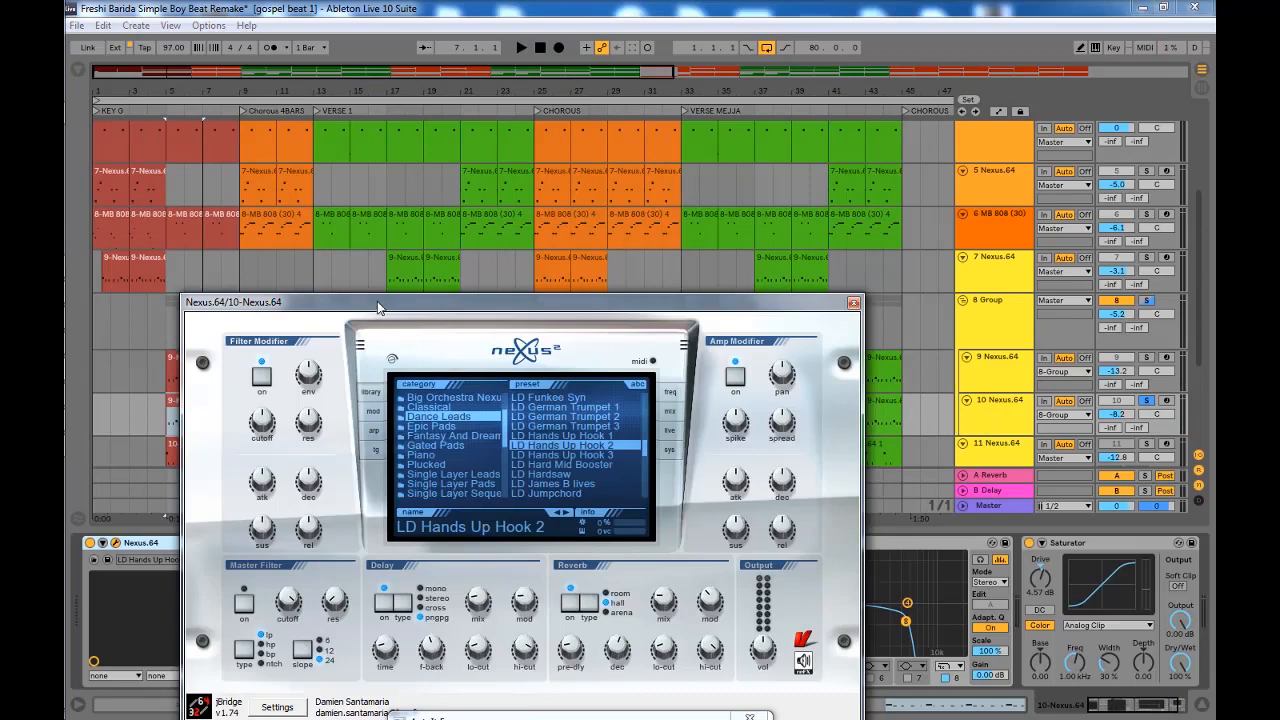
left_click_drag(378, 307, 405, 117)
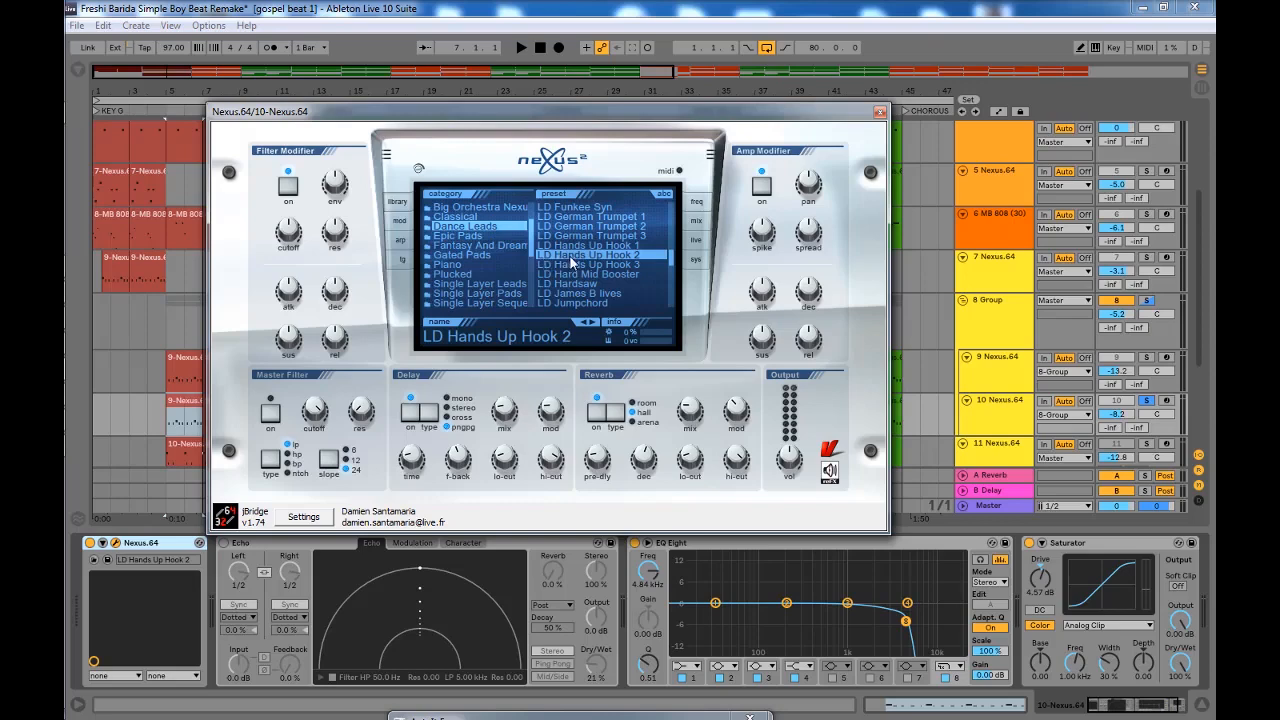
left_click(879, 113)
Step: Play tracks 9 and 10 soloed together from bar 5, and delete the Echo effect from track 10's device chain
key("space")
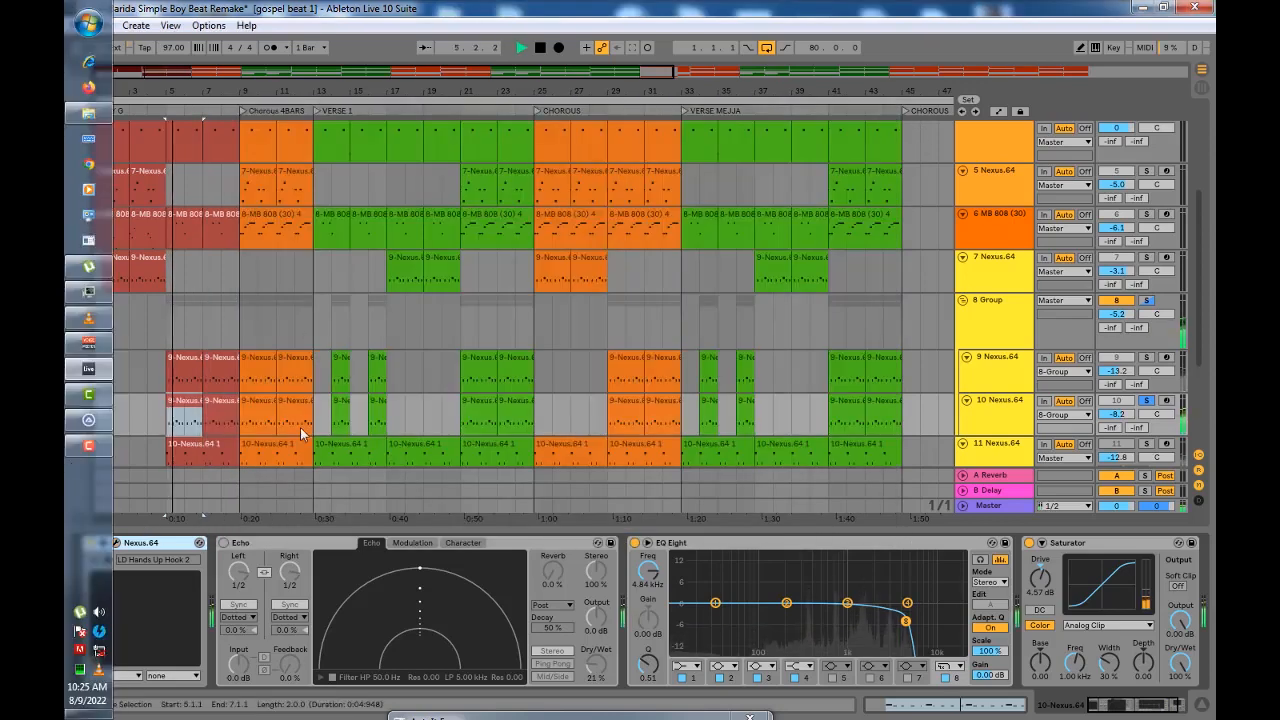
key("space")
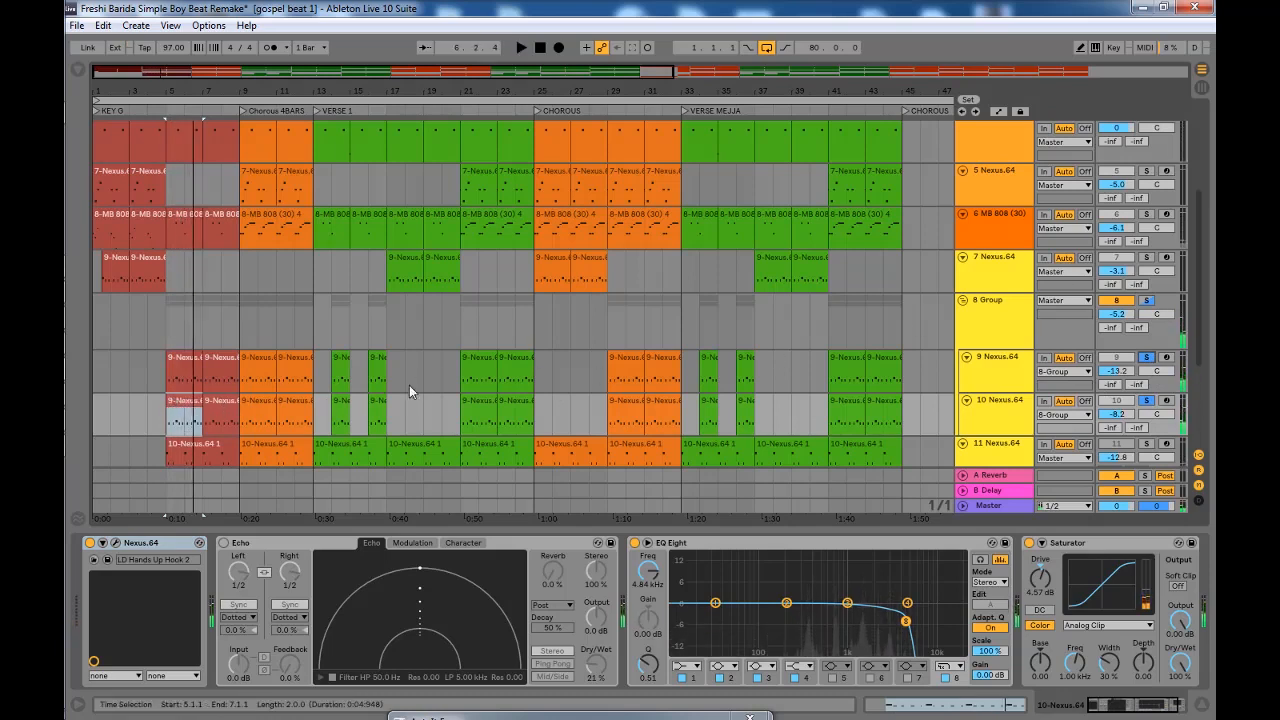
left_click(307, 551)
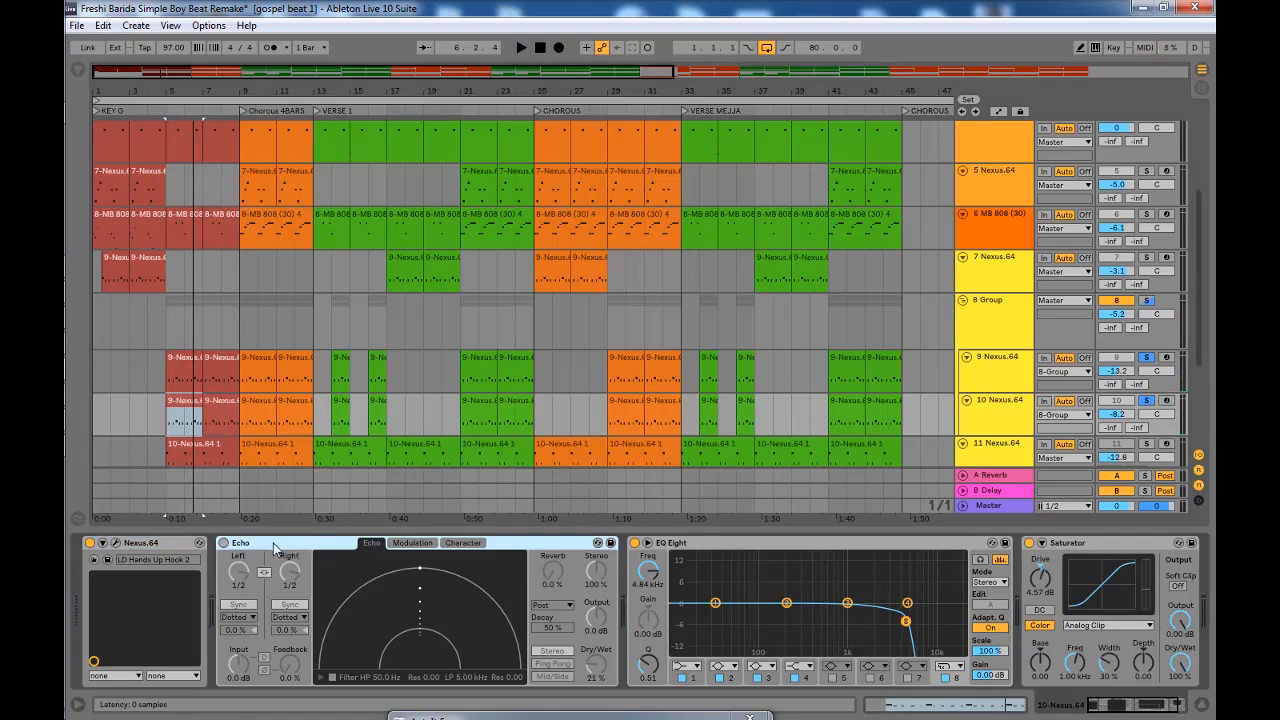
key("Delete")
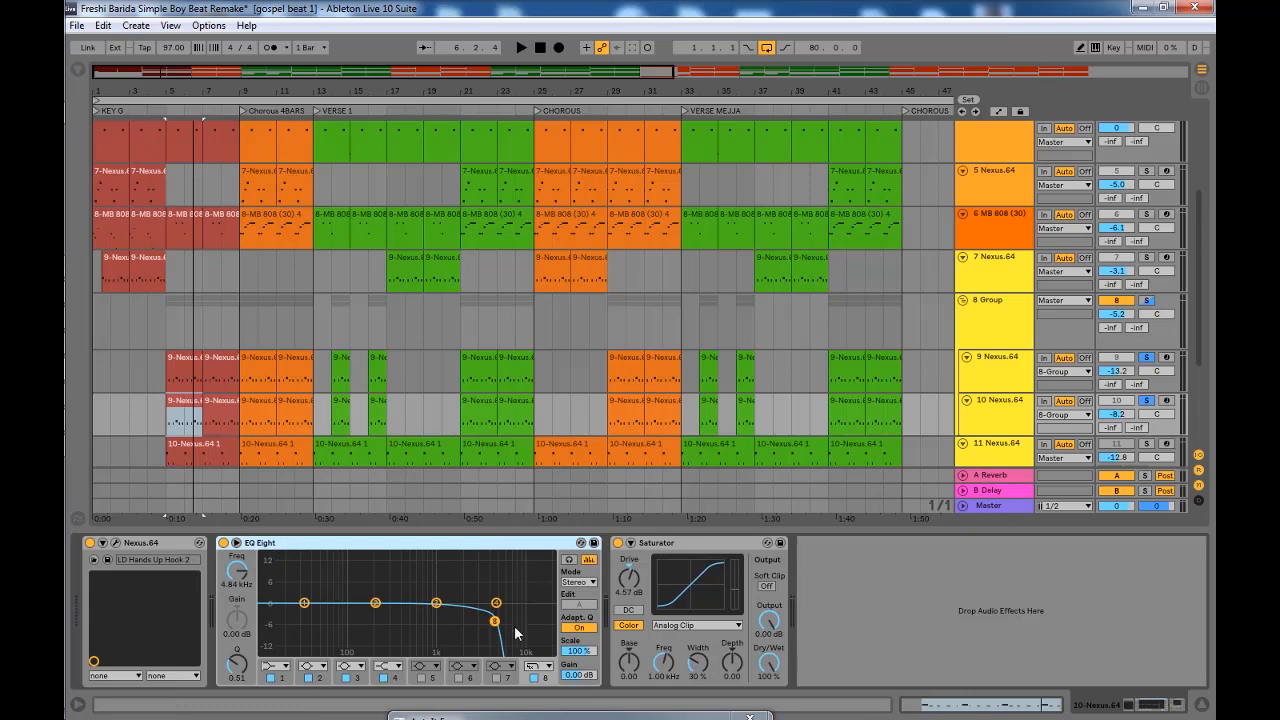
Step: Play tracks 9 and 10 from bar 5 while switching track 10's Saturator off and back on to compare the sound
left_click(679, 545)
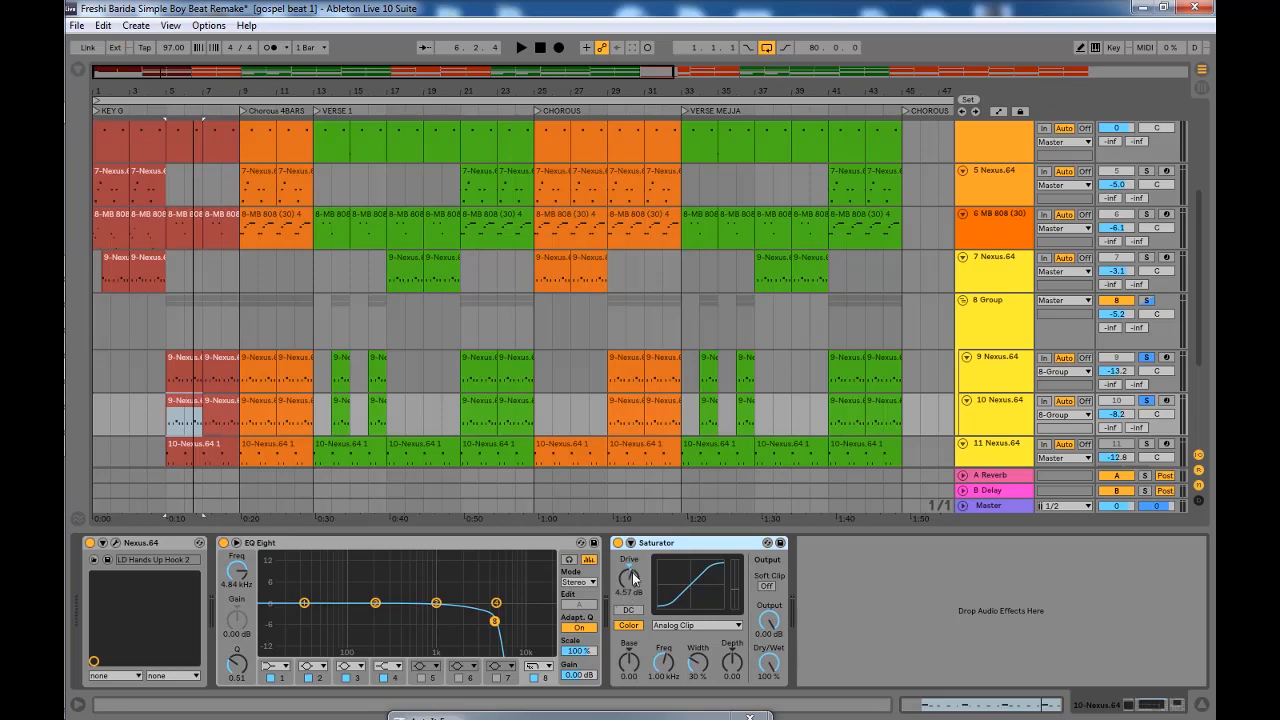
key("space")
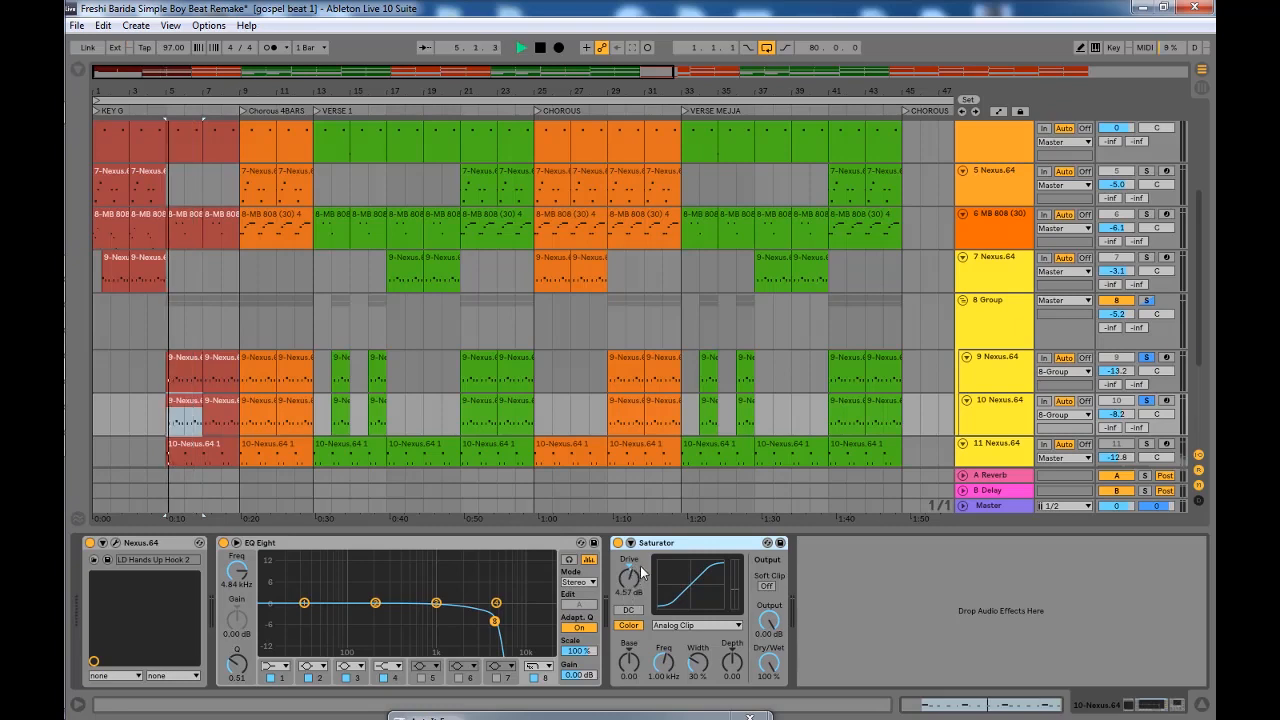
key("space")
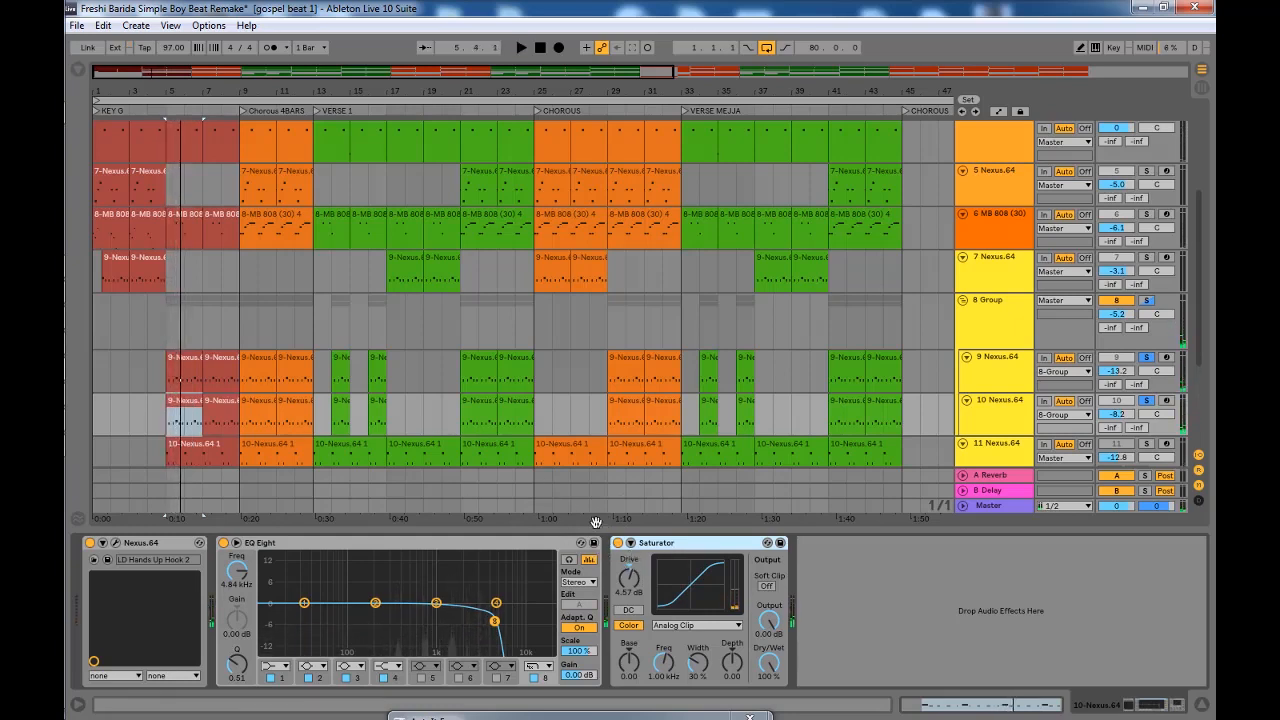
left_click(618, 543)
key("space")
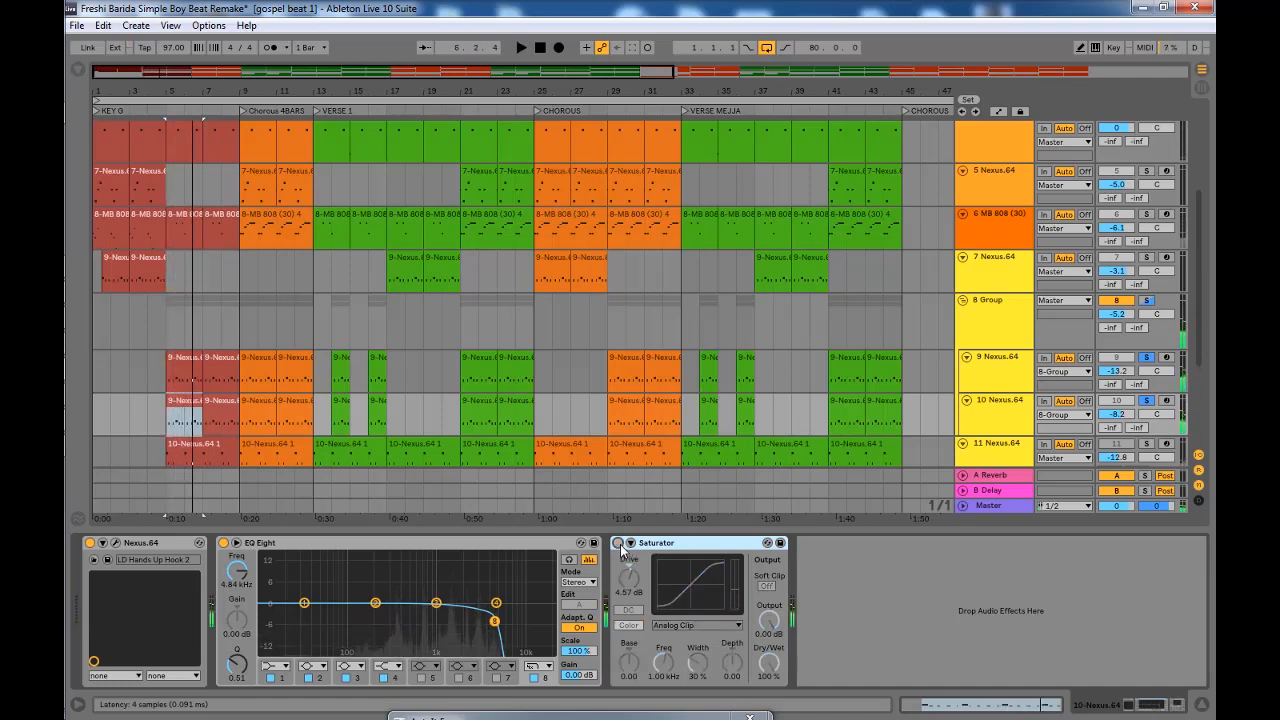
left_click(618, 543)
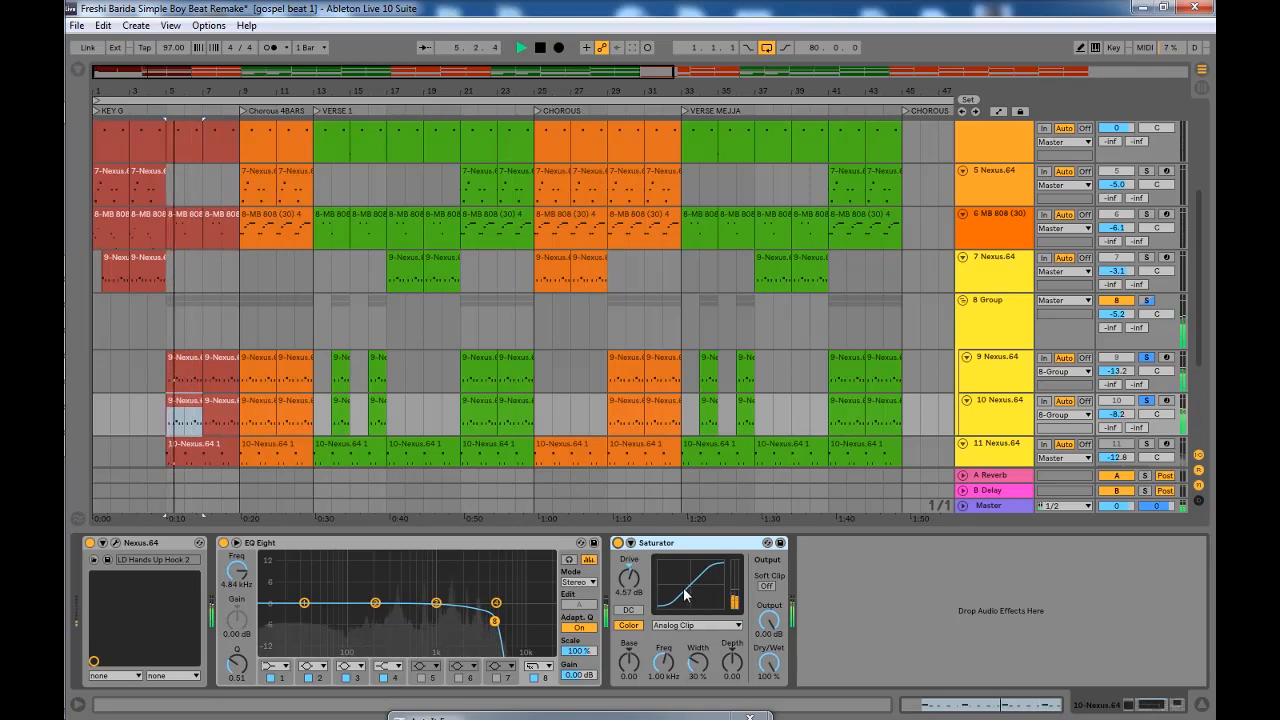
key("space")
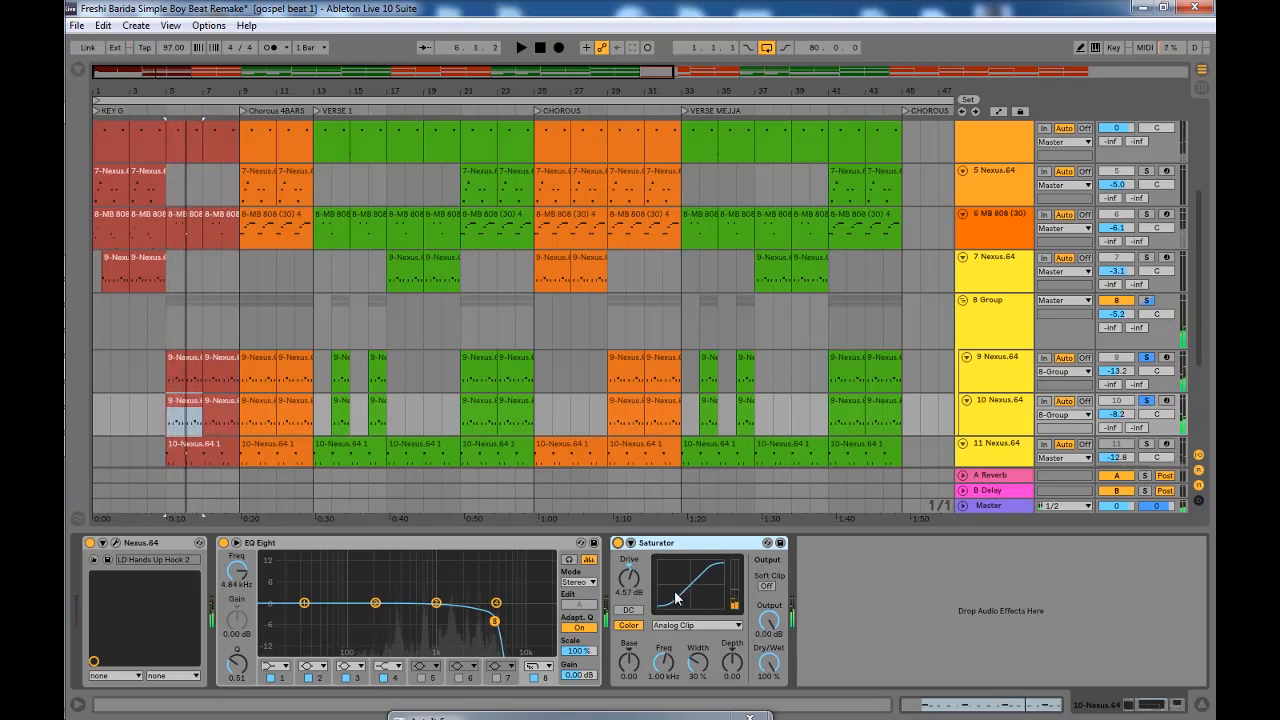
Step: Solo track 11 Nexus.64, open its clip at bar 5, play the notes and close the clip view
scroll(672, 446, "down", 2)
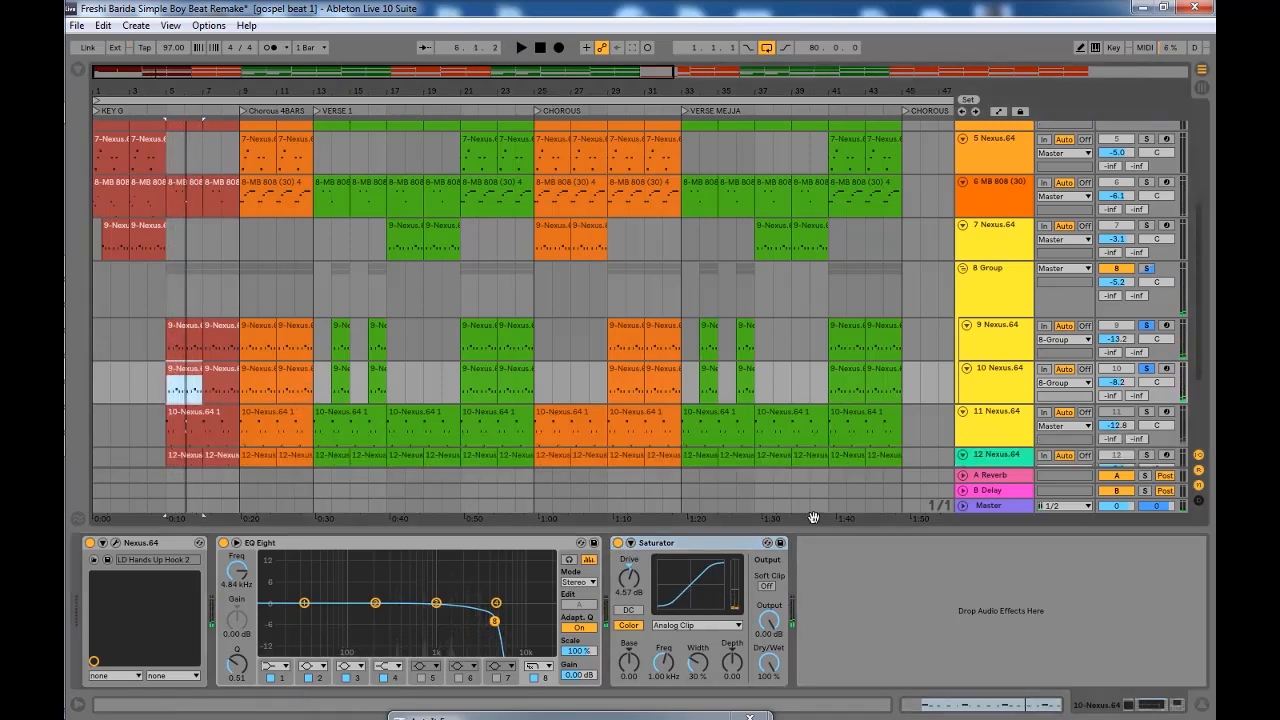
scroll(260, 420, "down", 2)
left_click(203, 335)
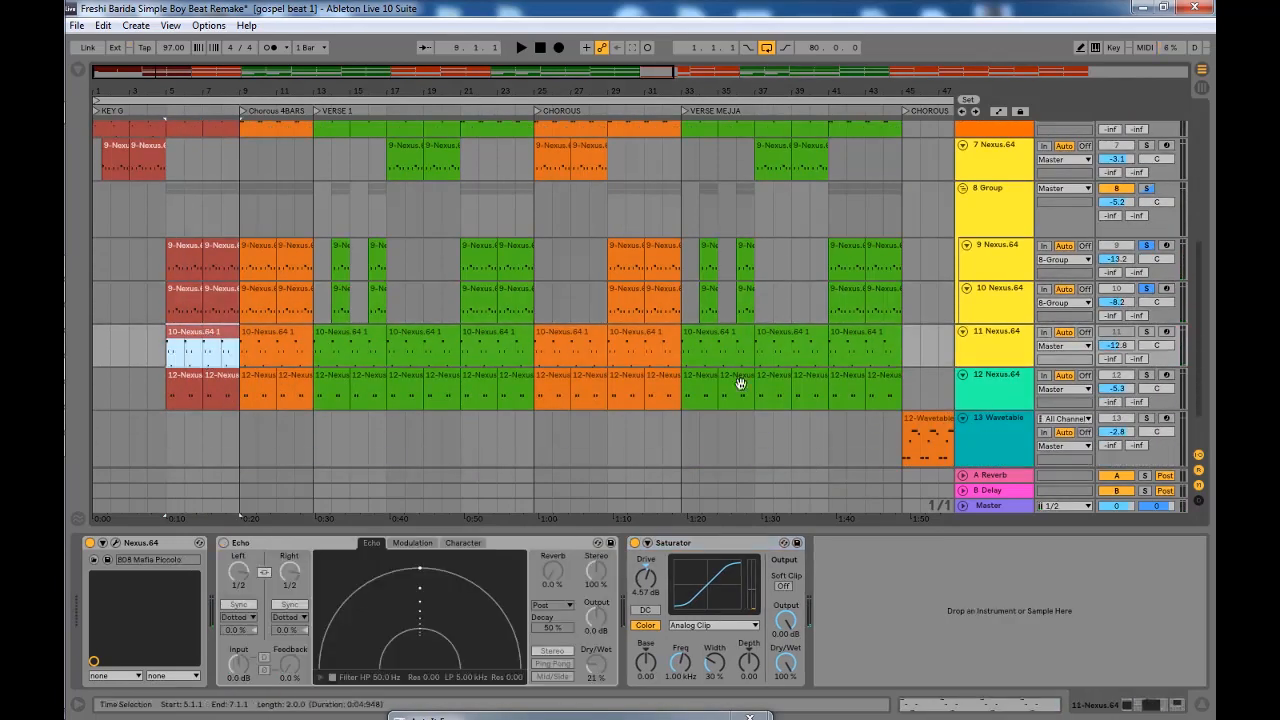
left_click(1010, 360)
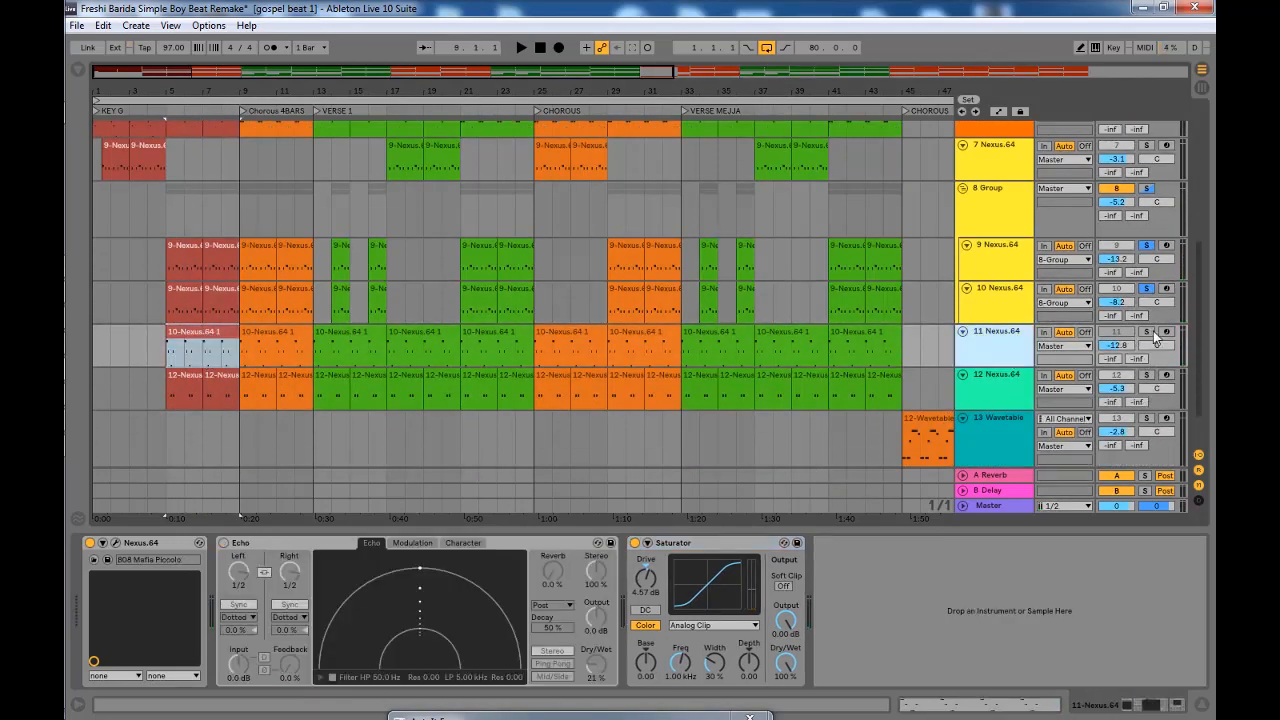
double_click(186, 333)
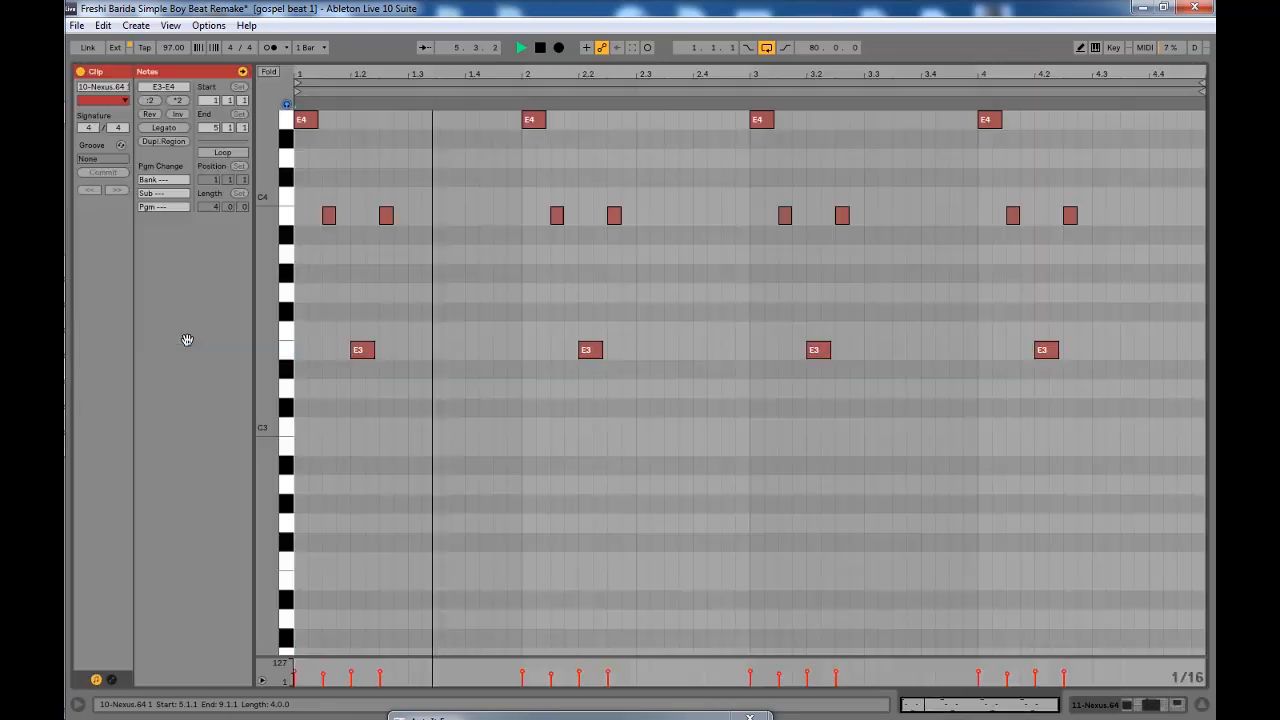
scroll(360, 390, "up", 2)
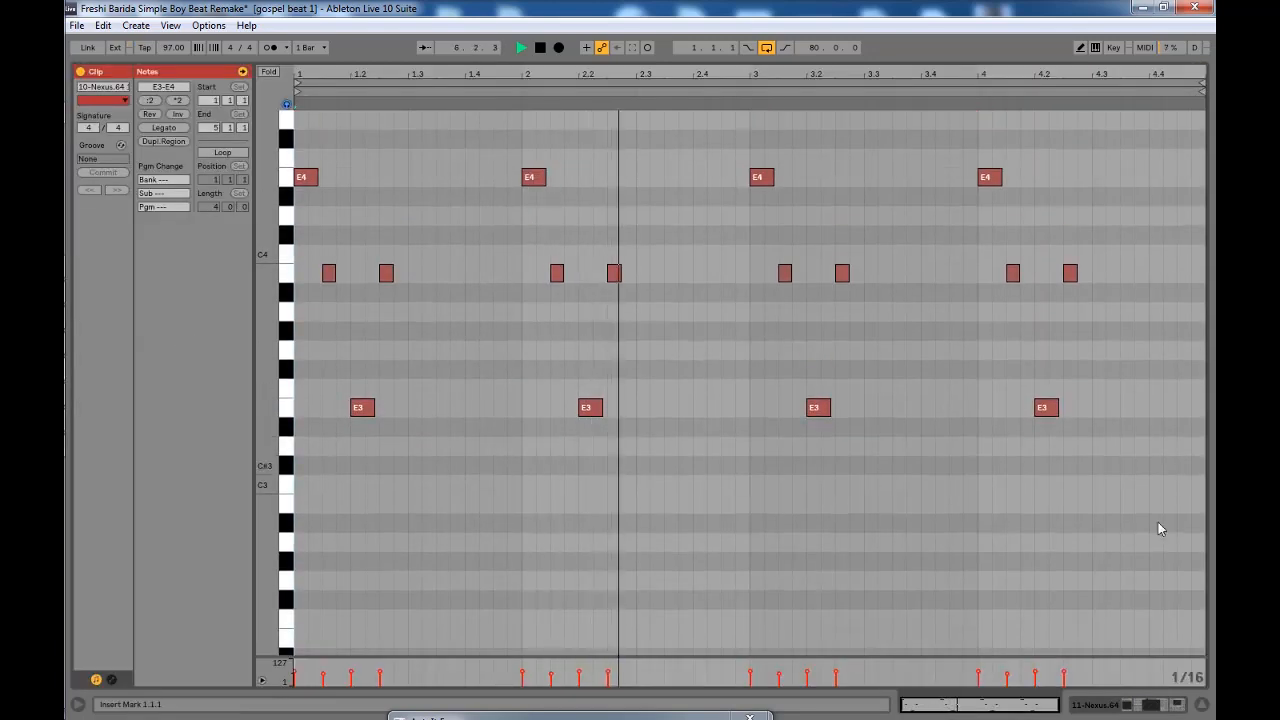
scroll(810, 487, "up", 1)
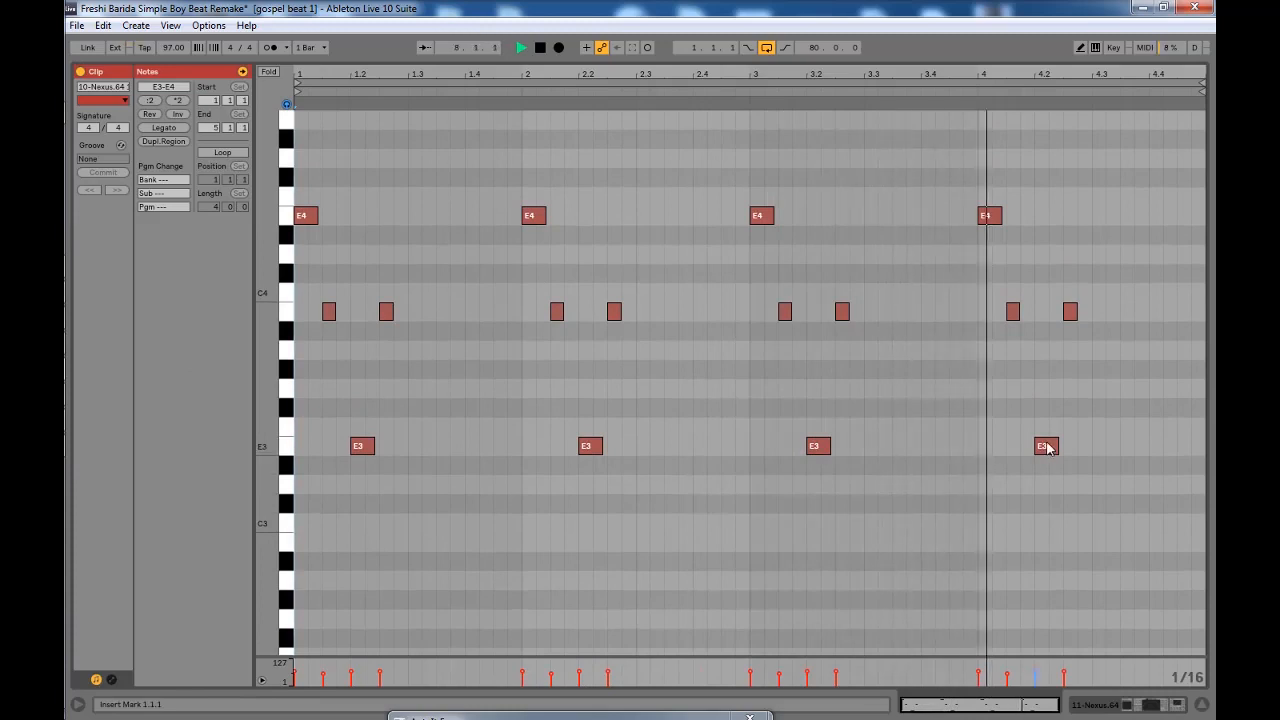
key("space")
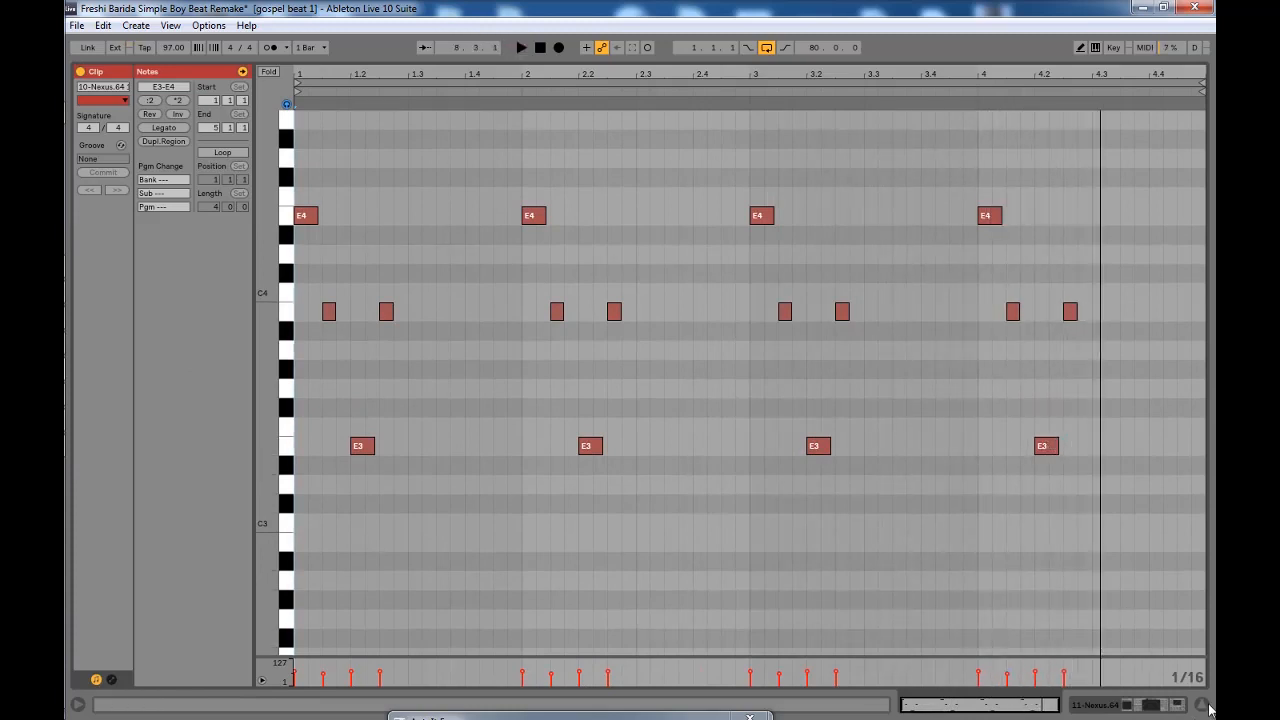
left_click(1206, 706)
Step: Open track 11's Nexus instrument from its device chain, examine the selected category and preset, and close the window
double_click(998, 459)
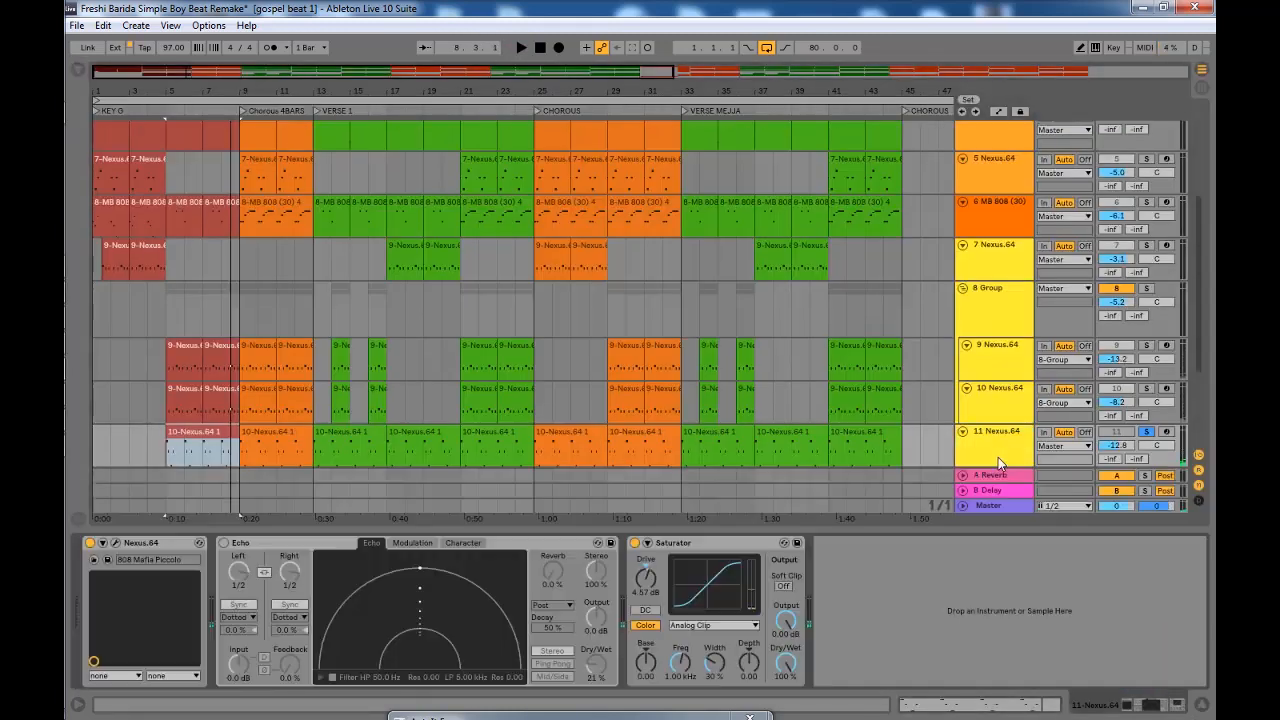
left_click(126, 547)
left_click(116, 546)
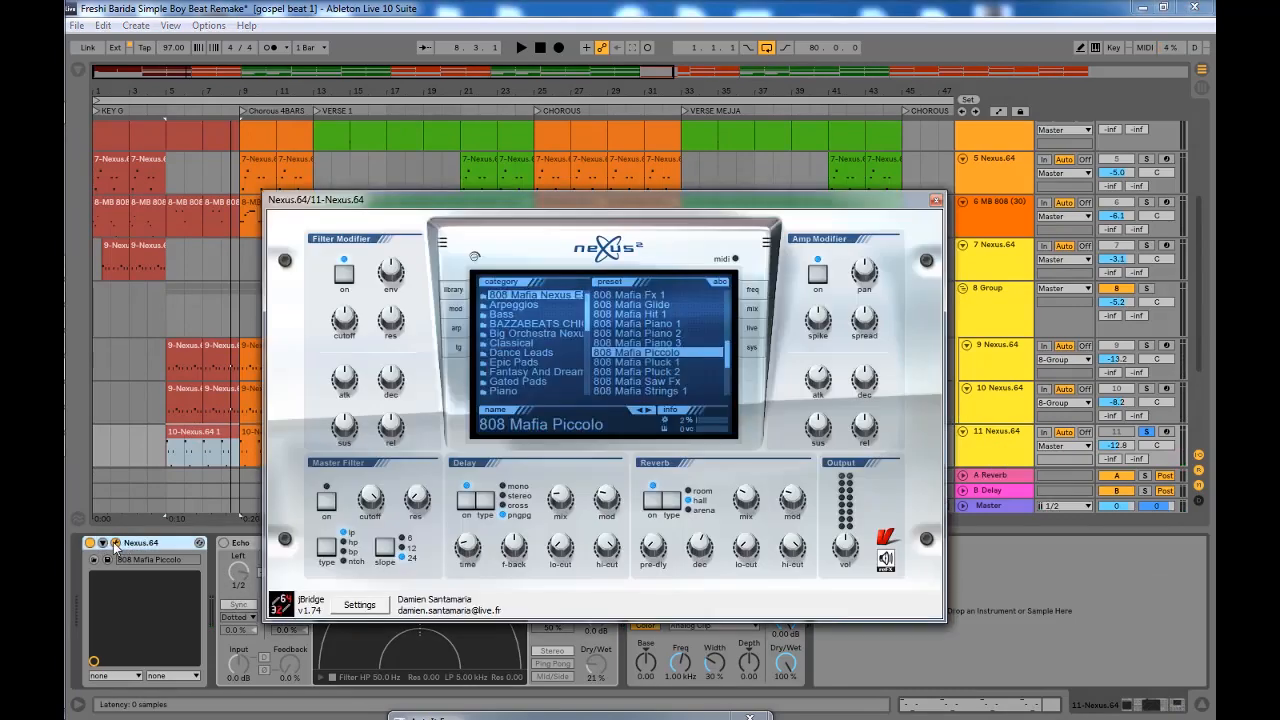
left_click_drag(467, 194, 447, 69)
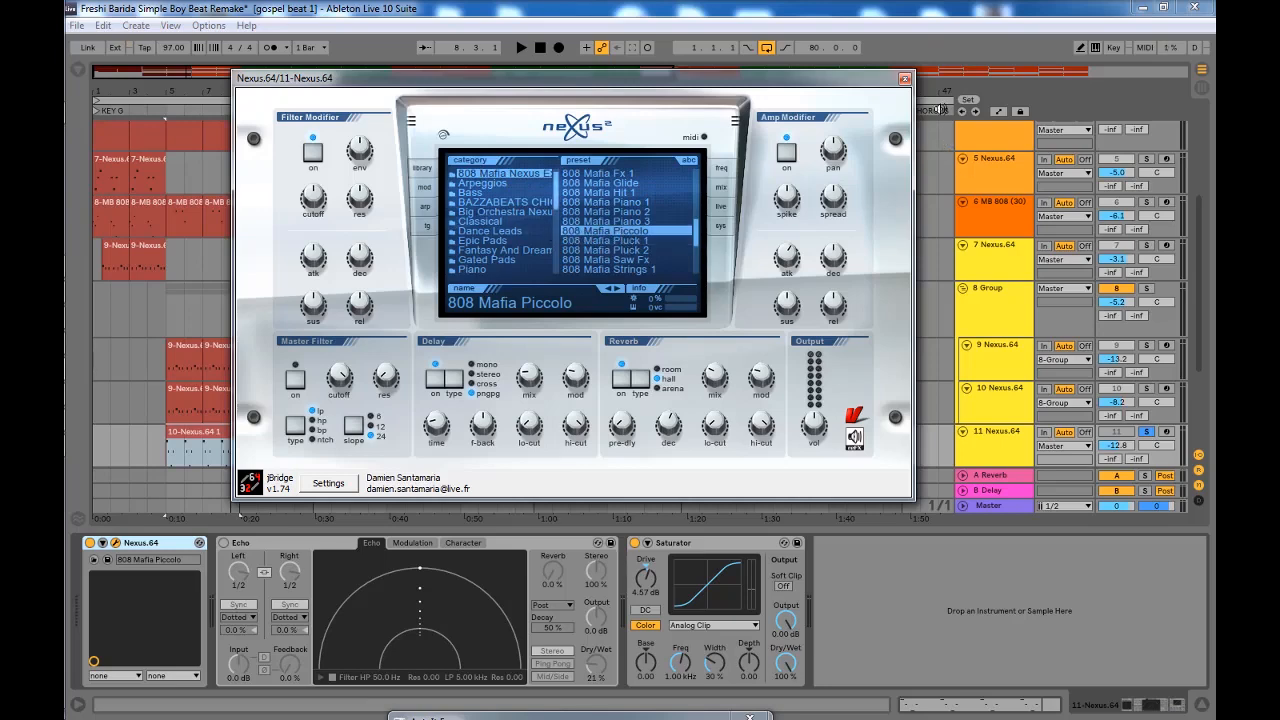
left_click(905, 78)
Step: Delete the disabled Echo effect from track 11's device chain, playing the soloed track from bar 5 before and after
key("space")
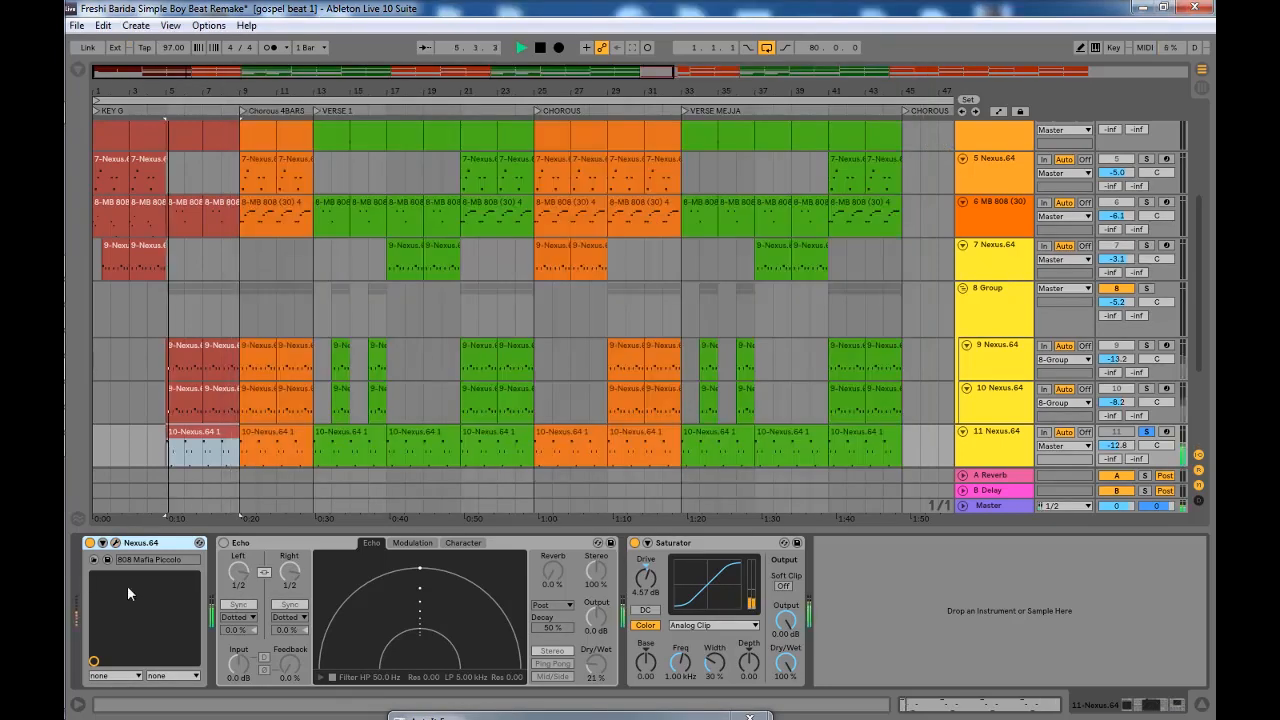
key("space")
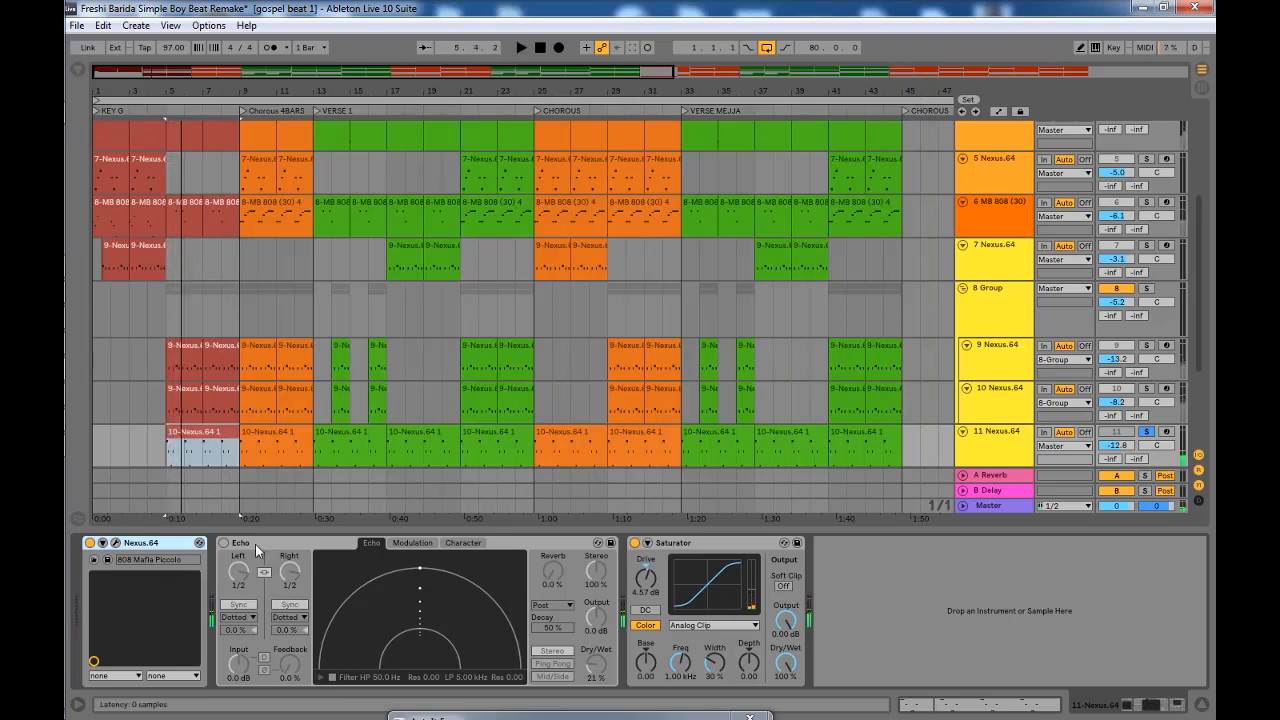
left_click(278, 548)
key("Delete")
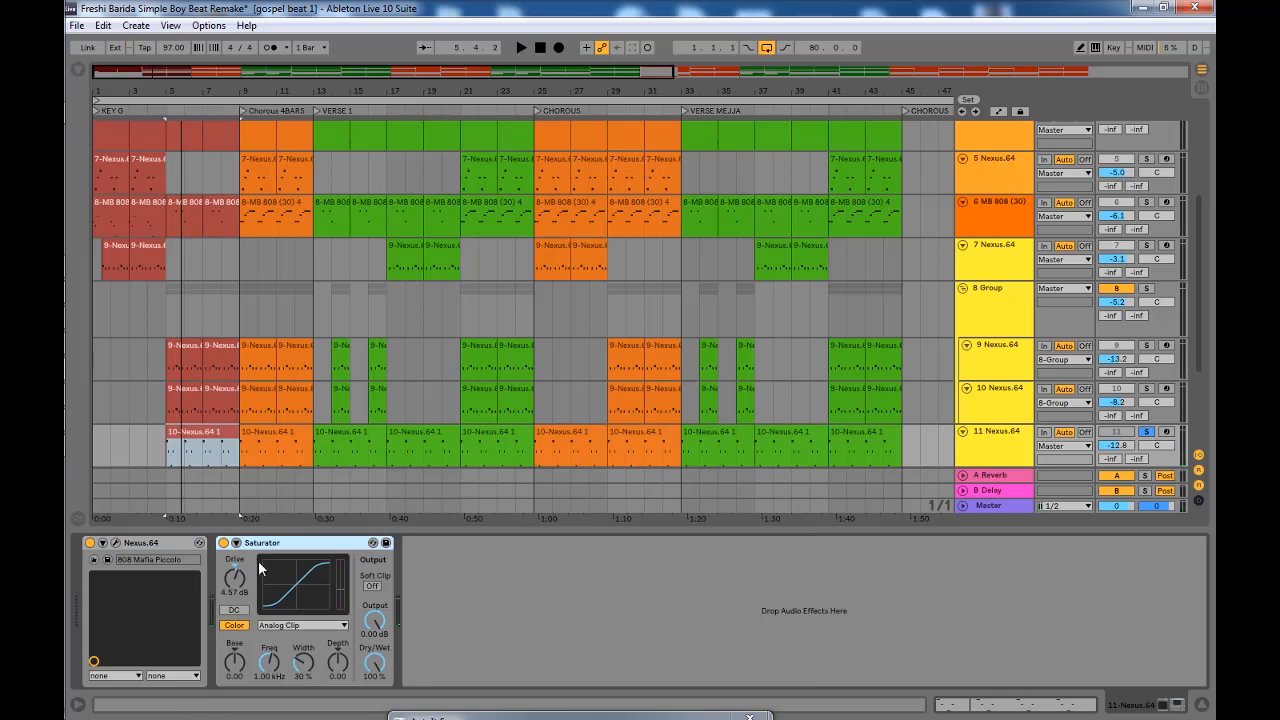
key("space")
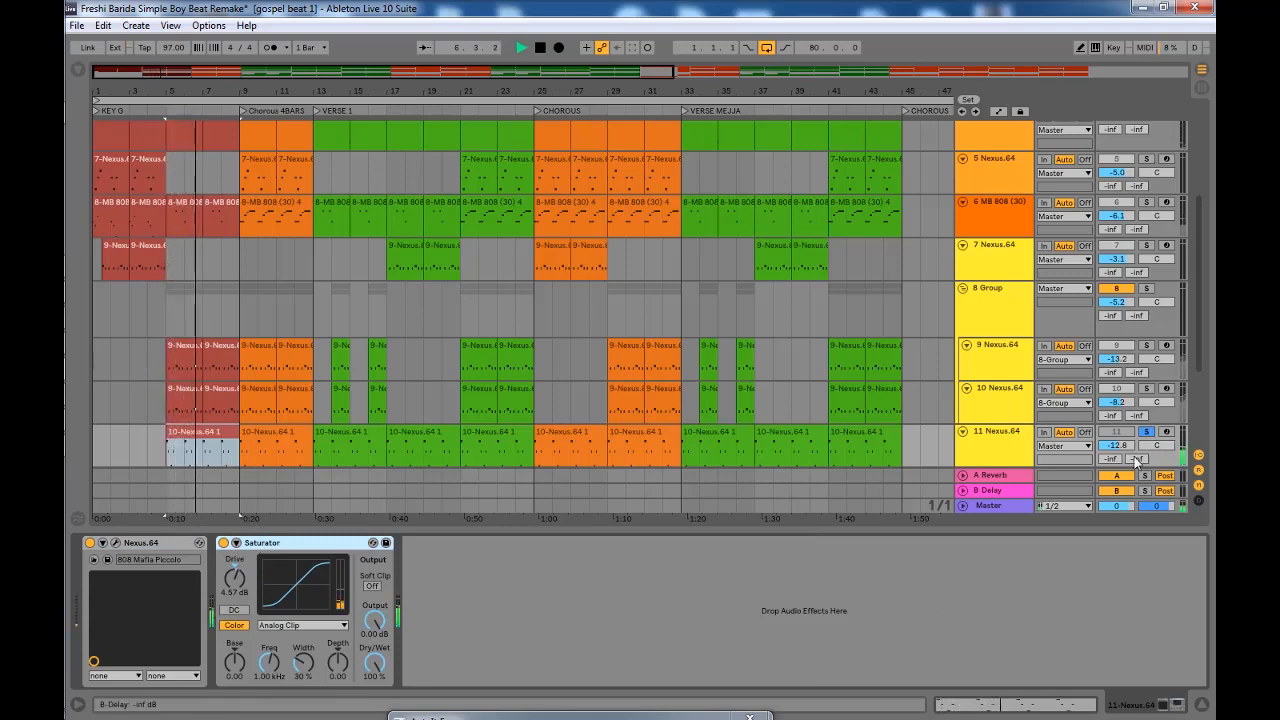
key("space")
Step: Solo track 12 Nexus.64, open its clip at bar 5, play the notes and close the clip view
scroll(606, 404, "down", 2)
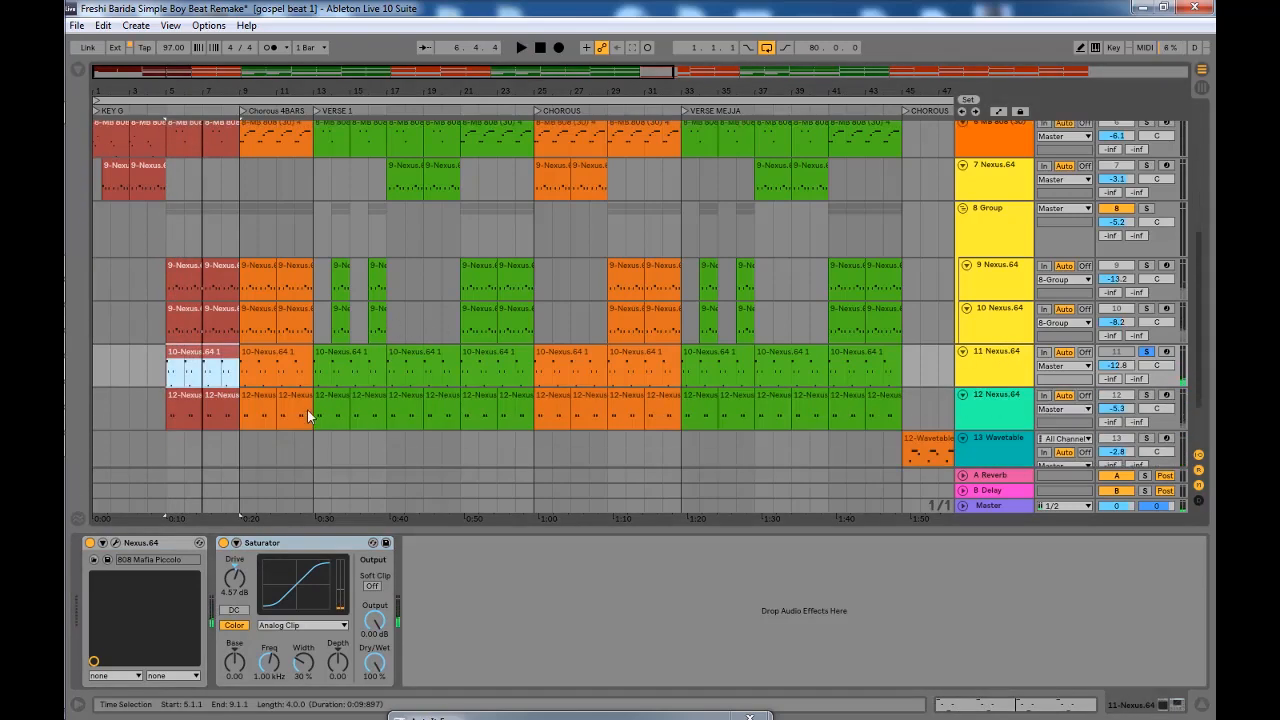
scroll(307, 409, "down", 1)
left_click(925, 378)
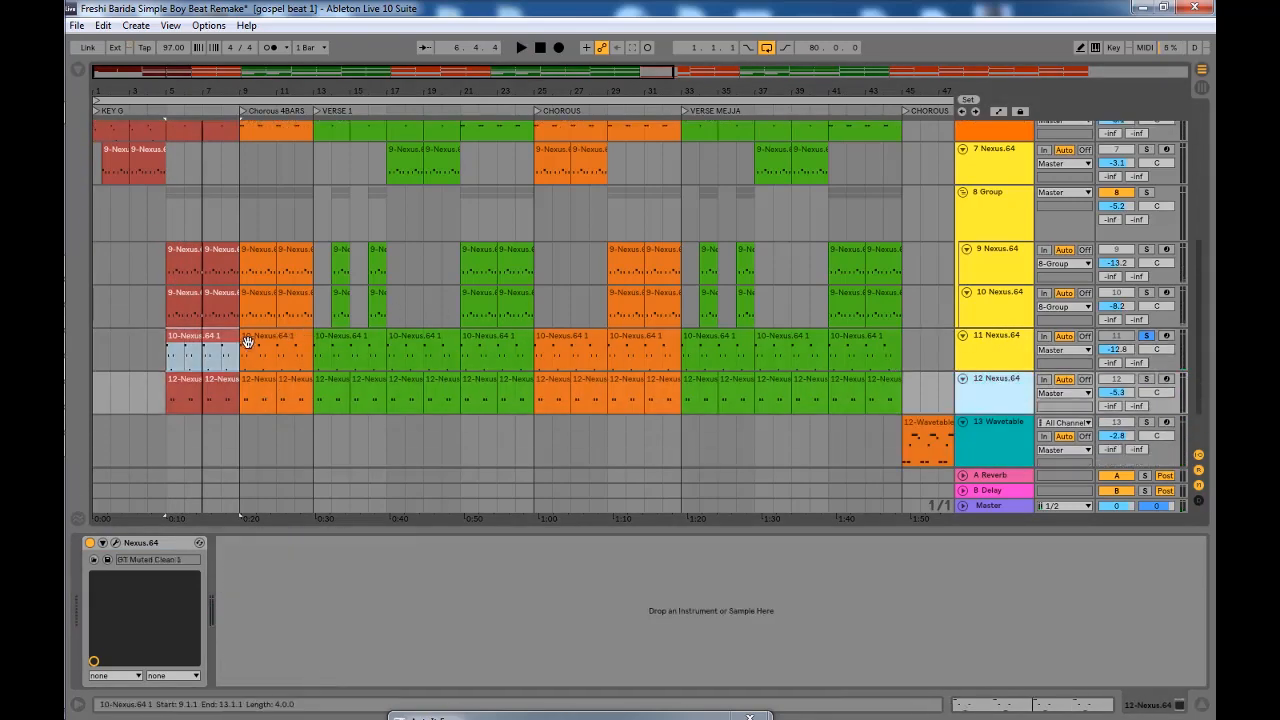
key("Up")
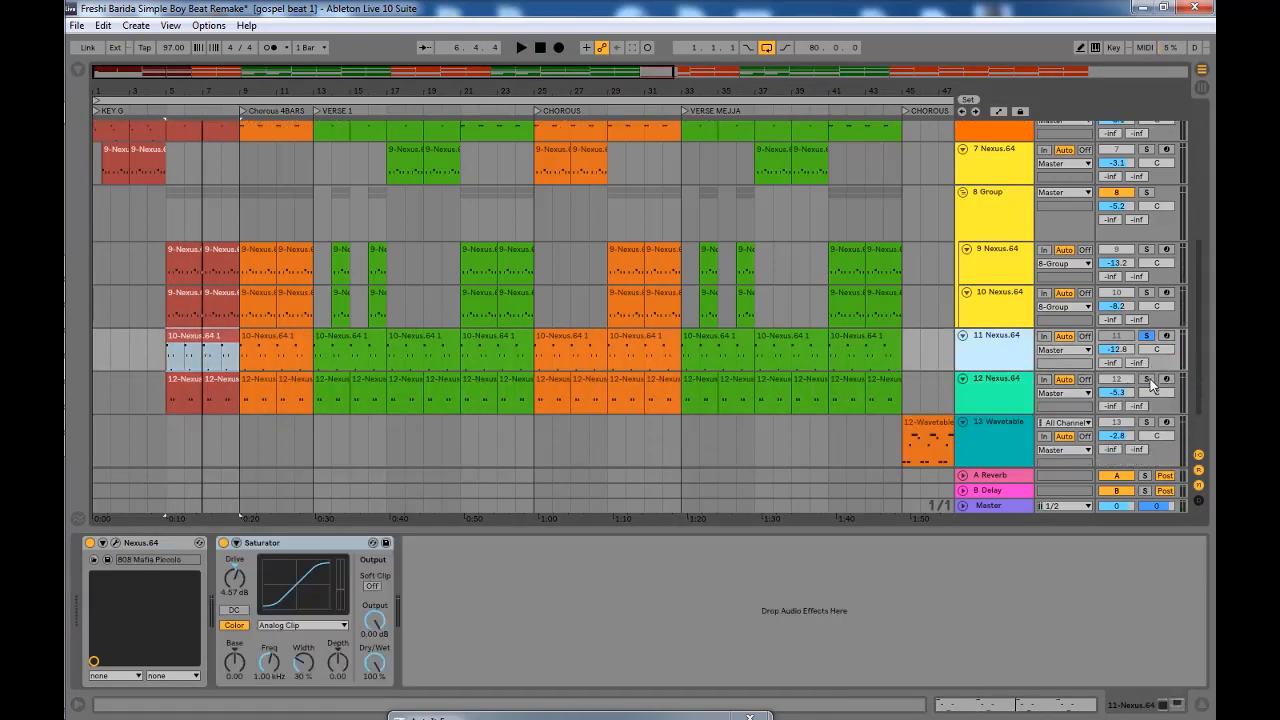
left_click(172, 396)
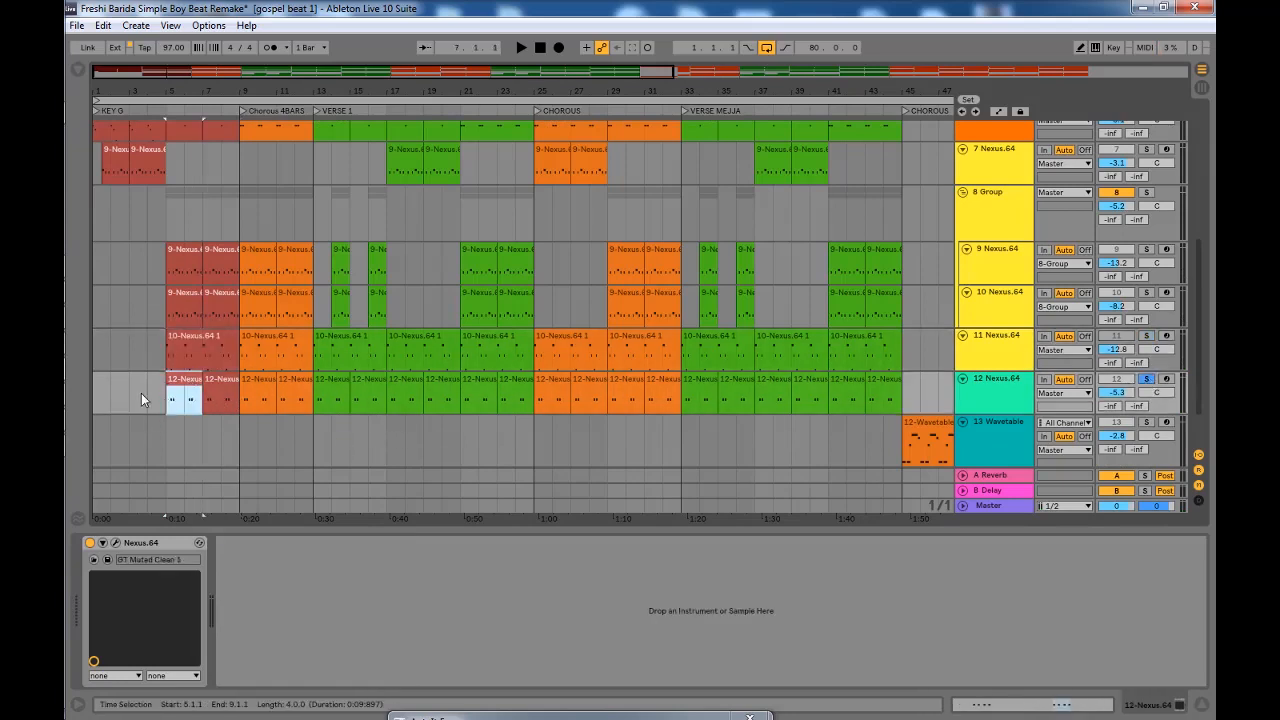
left_click(169, 409)
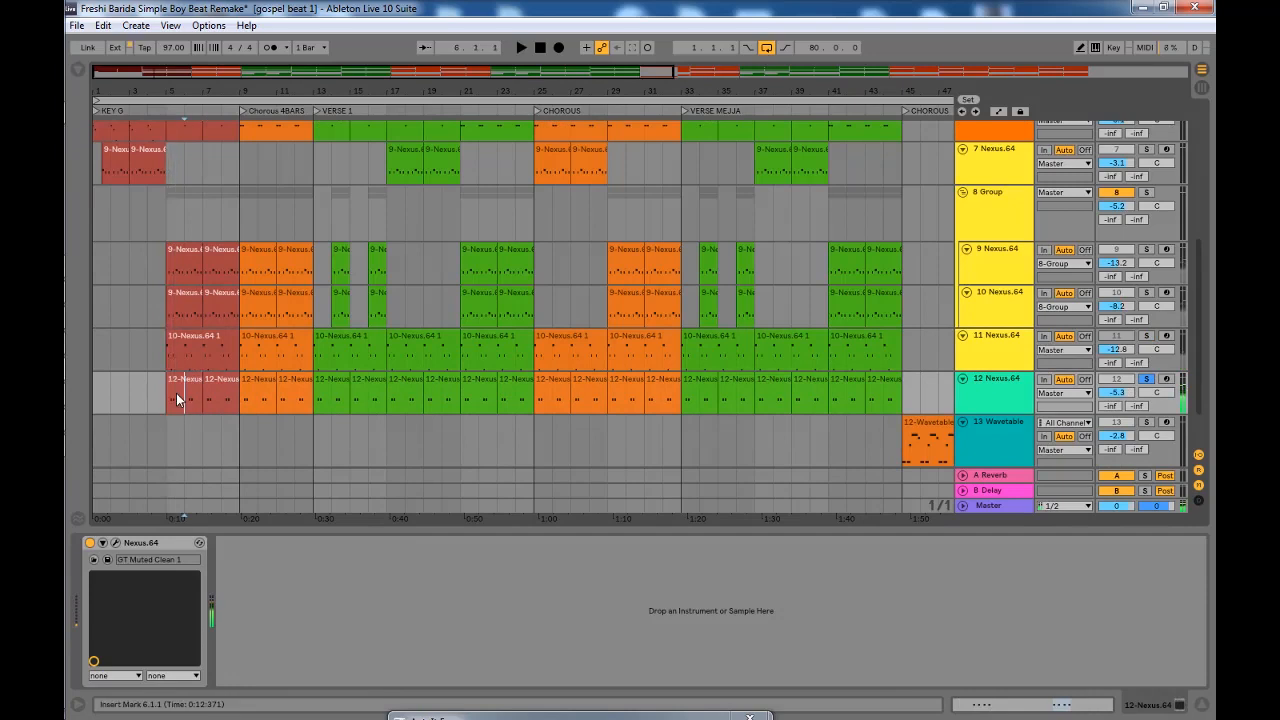
double_click(176, 393)
key("space")
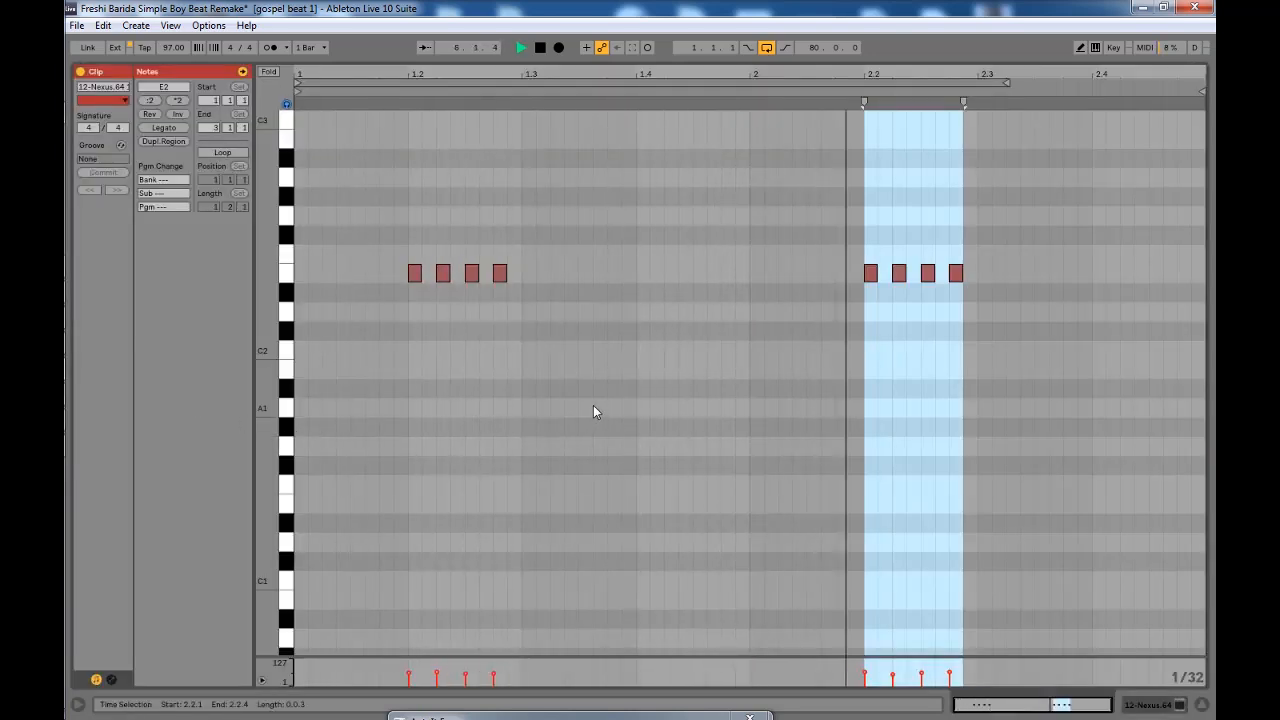
key("space")
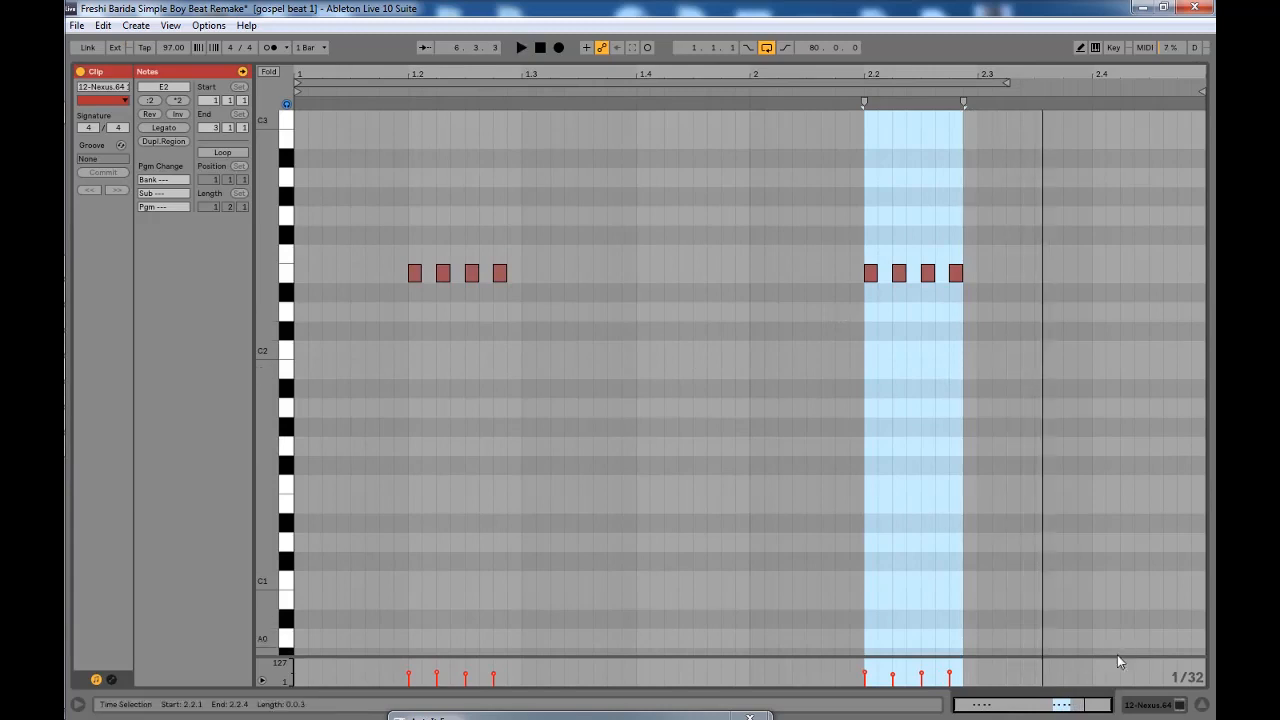
left_click(1206, 707)
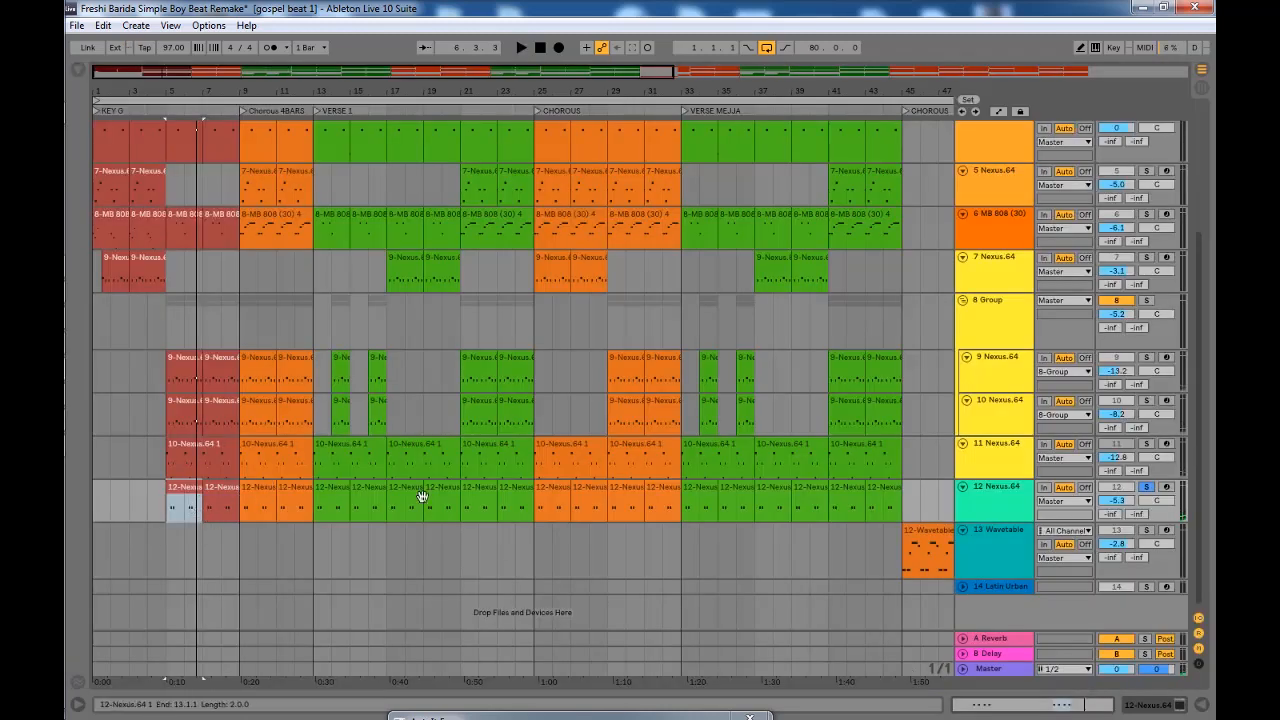
Step: Open track 12's Nexus instrument, examine the selected guitar category and preset, and close the window
double_click(988, 493)
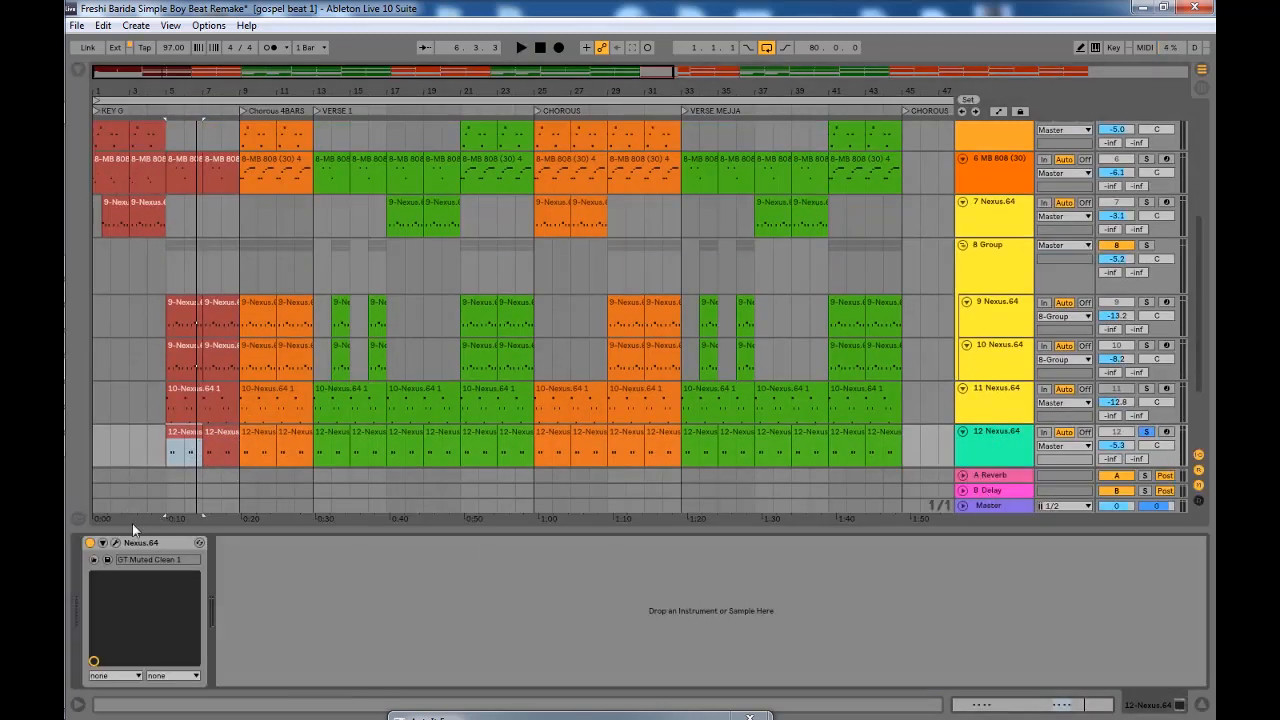
left_click(117, 543)
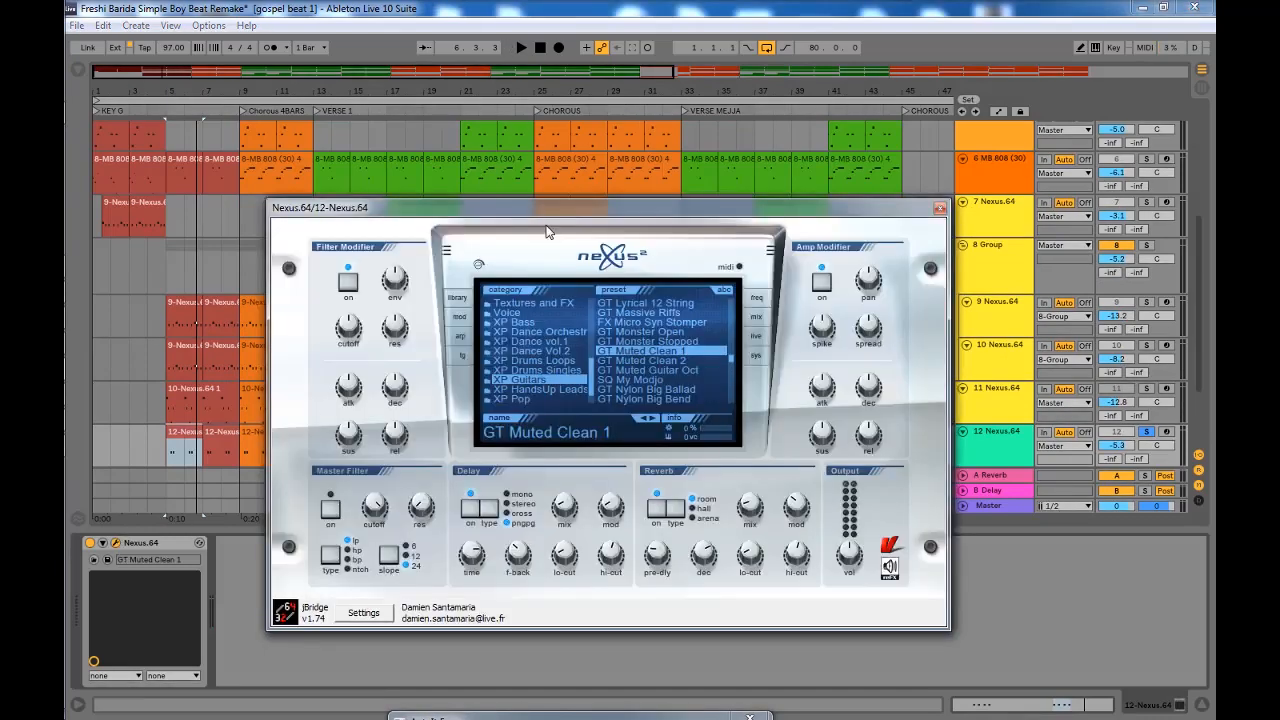
left_click_drag(574, 206, 537, 143)
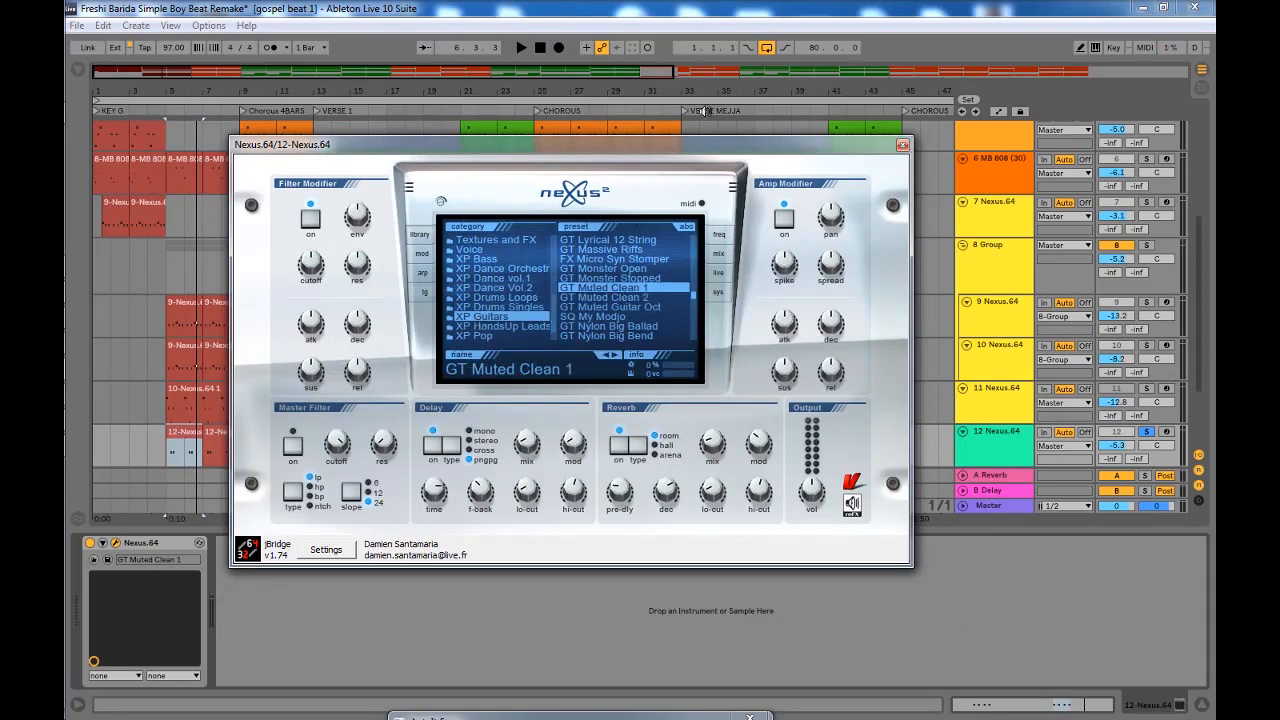
left_click(901, 145)
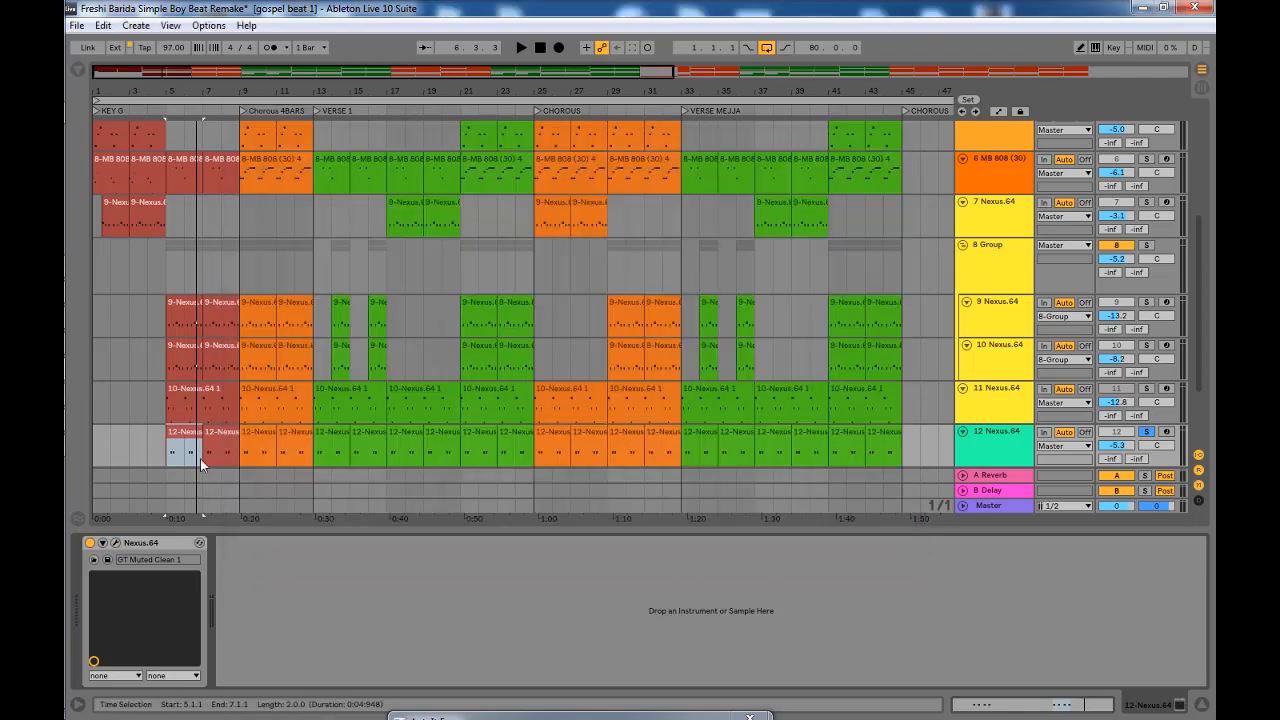
Step: Play track 12 from bar 5, turn off its solo and play all tracks together from the same bar
scroll(205, 435, "down", 2)
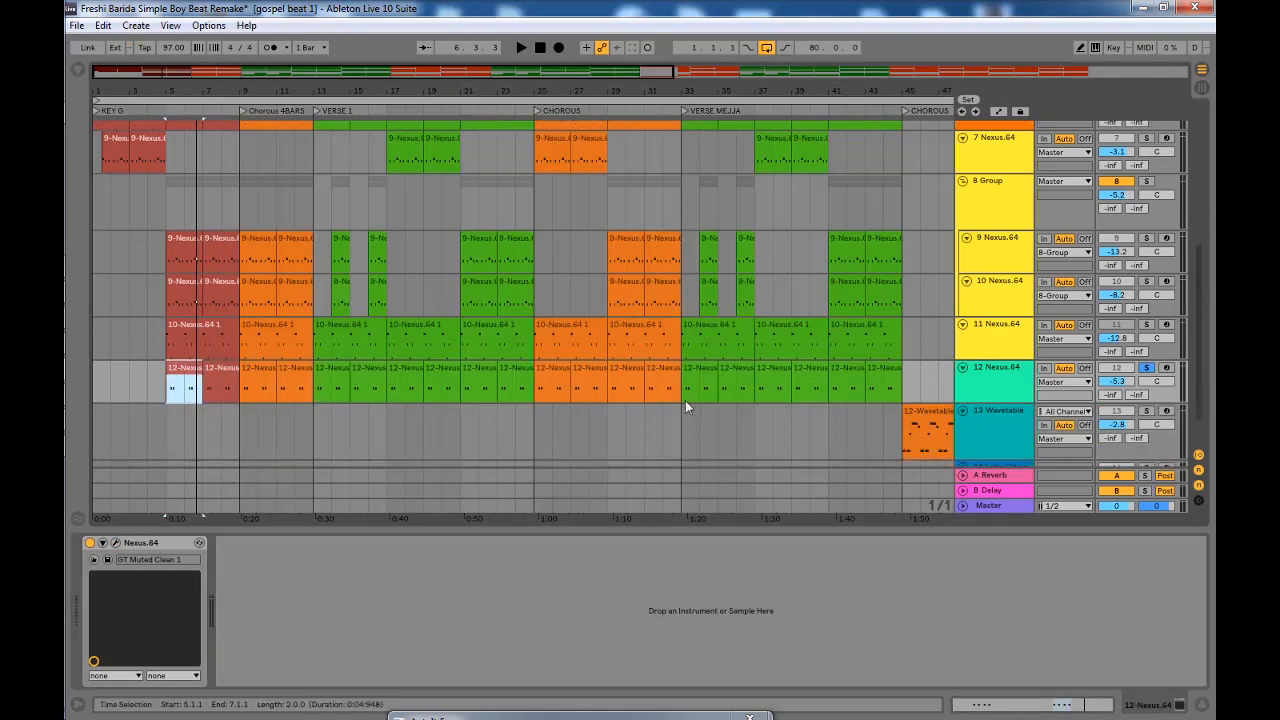
key("space")
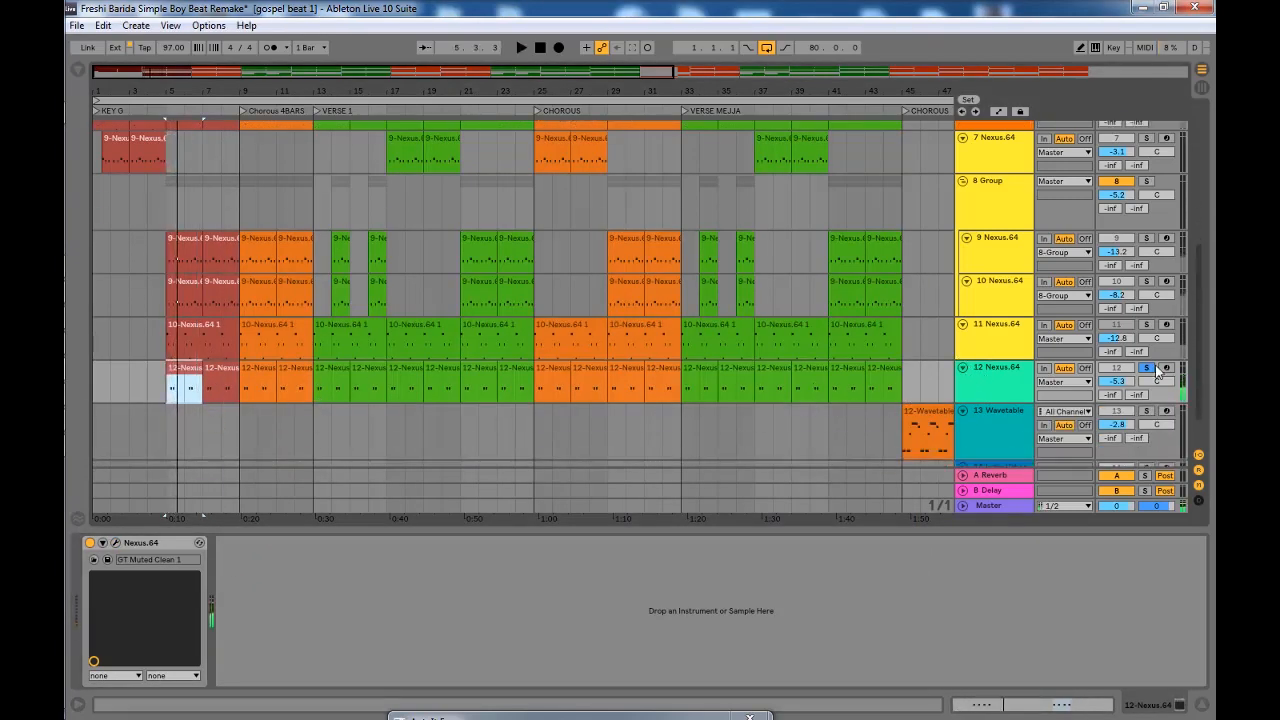
left_click(1147, 368)
key("space")
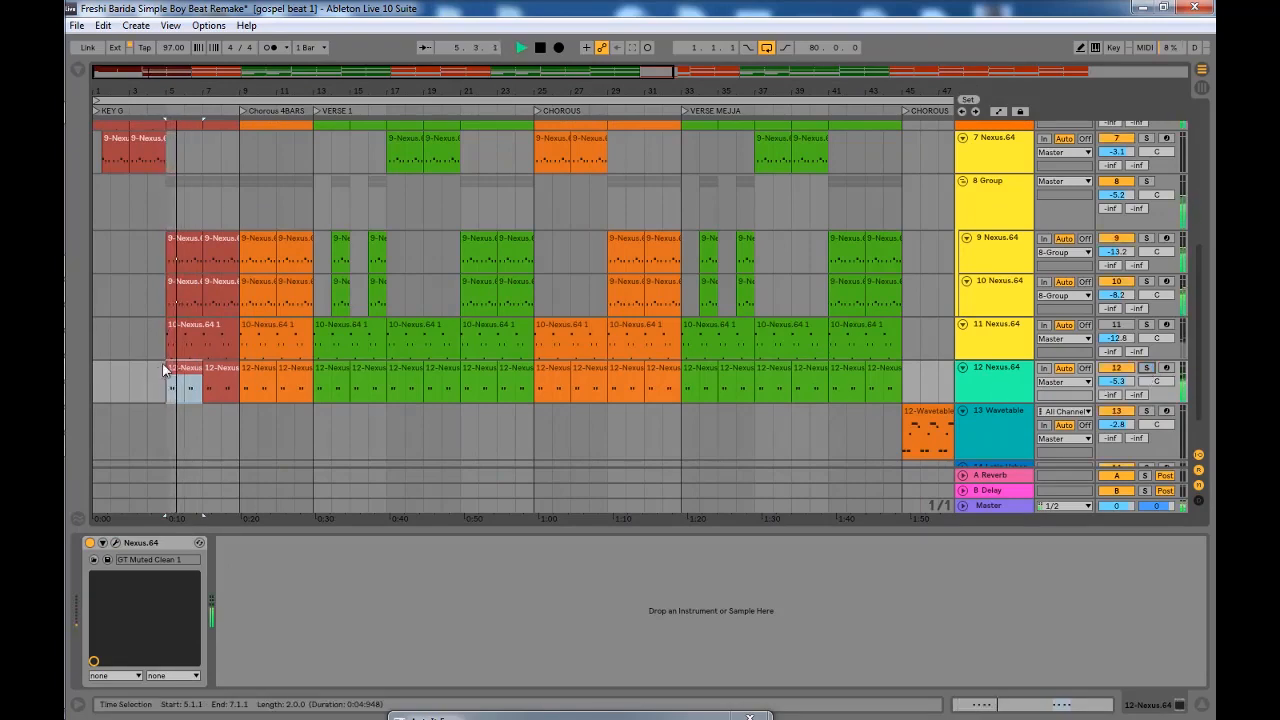
Step: Hide the device view while all tracks play on through KEY G, and stop playback at bar 9
scroll(165, 370, "up", 2)
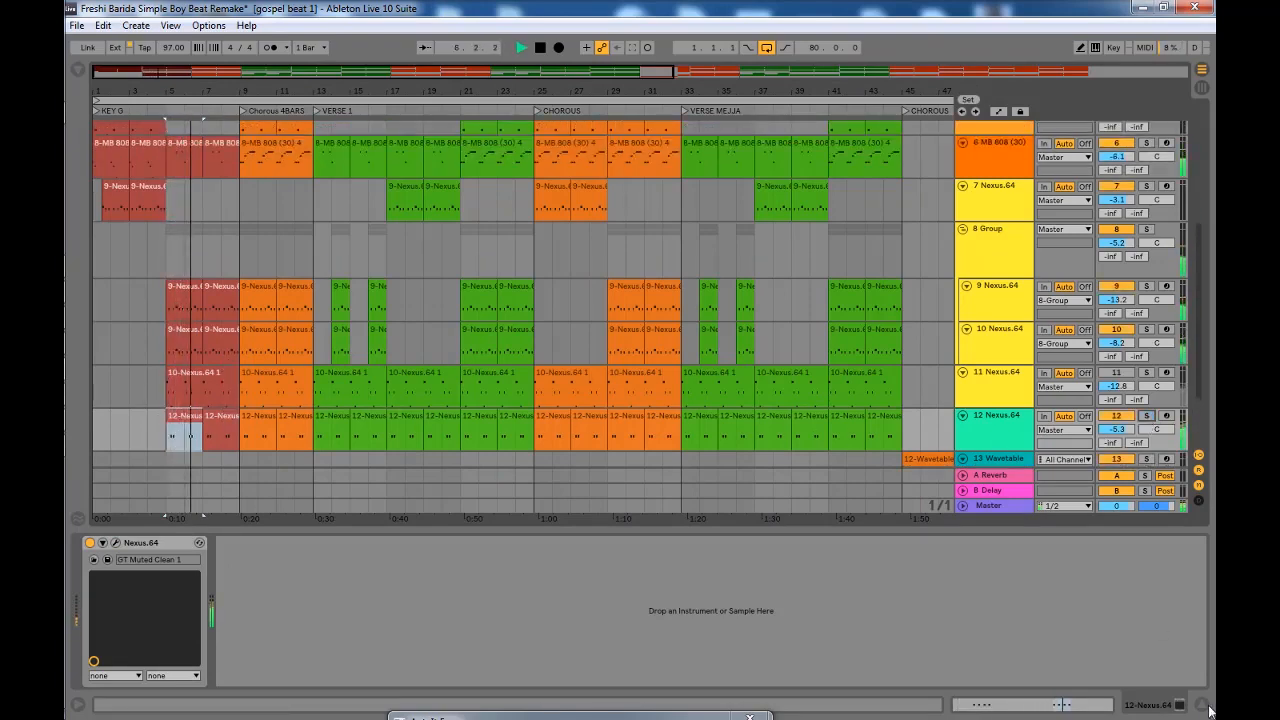
left_click(1203, 705)
scroll(190, 516, "up", 2)
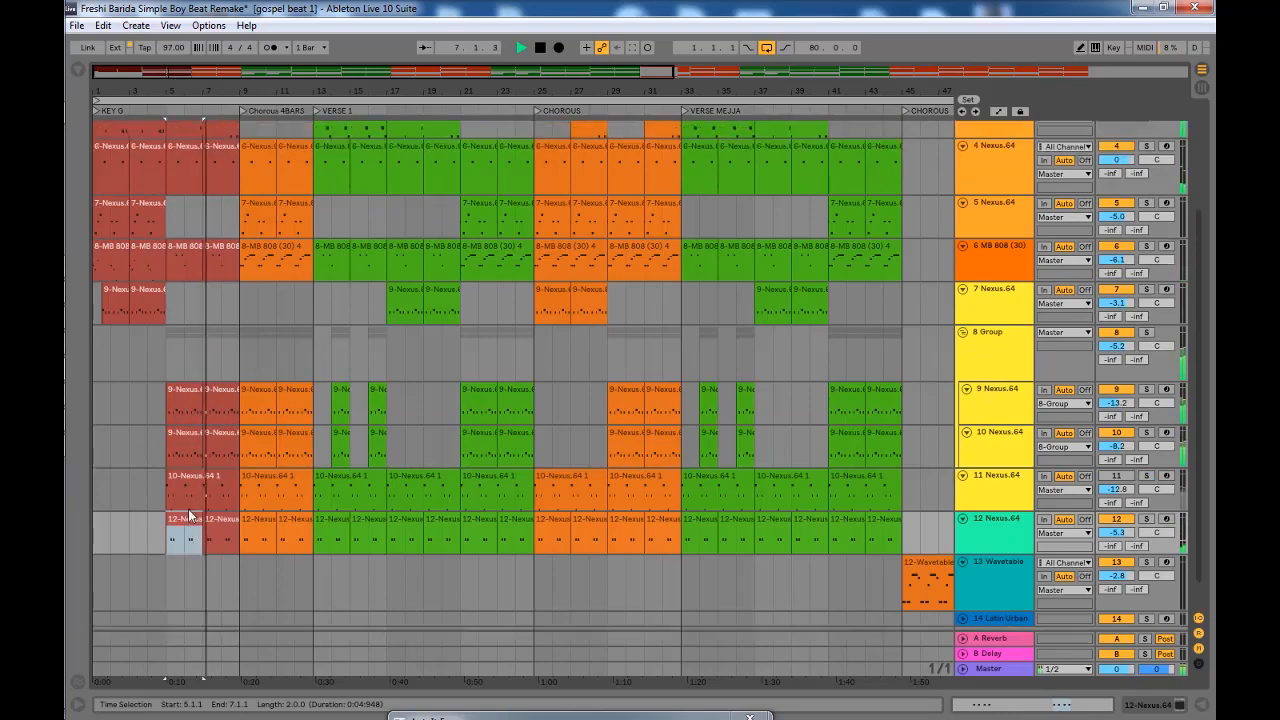
scroll(189, 505, "up", 2)
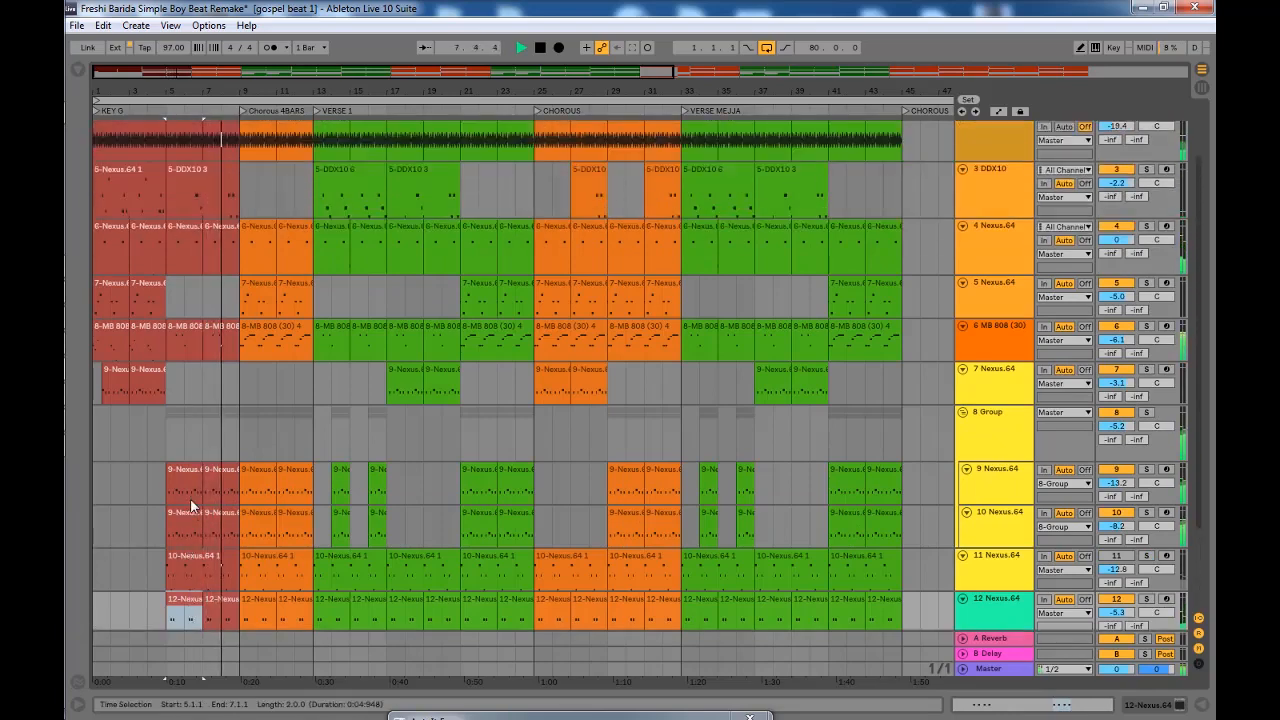
scroll(190, 498, "up", 1)
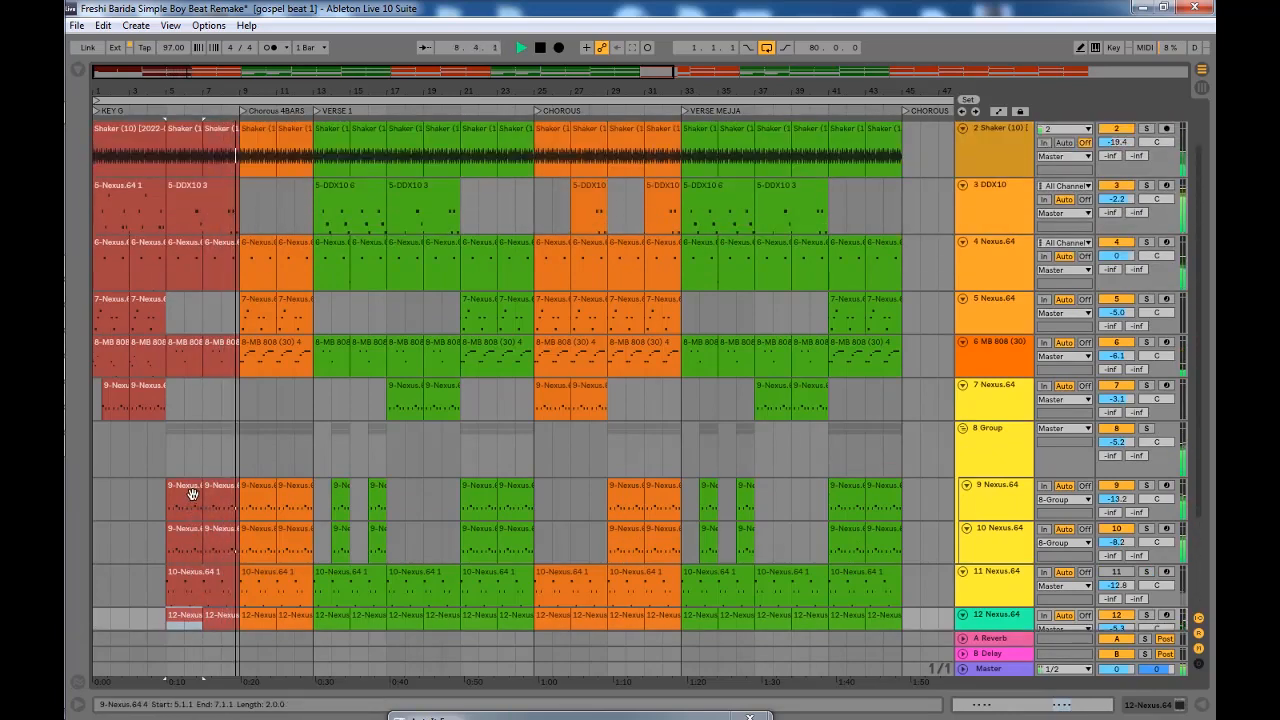
key("space")
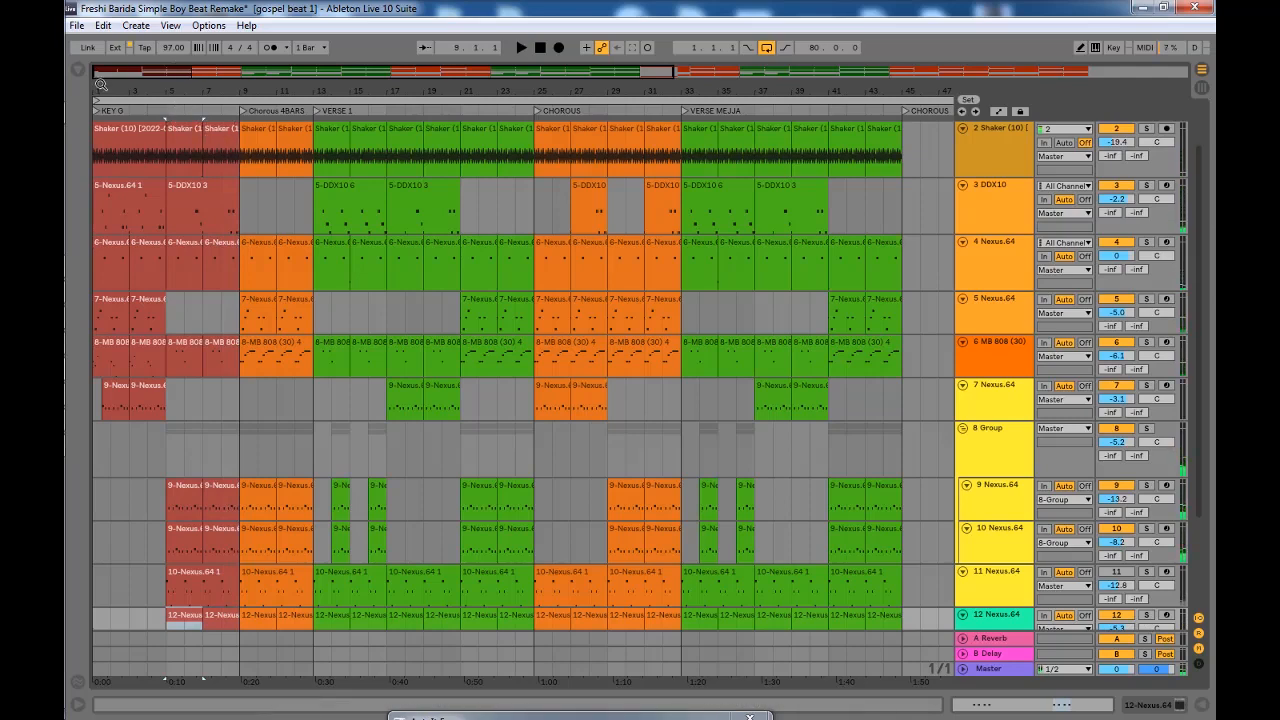
Step: Select the Drum Rack clip at bar 9 and play all tracks from the start of the Chorous 4BARS section
scroll(230, 166, "up", 1)
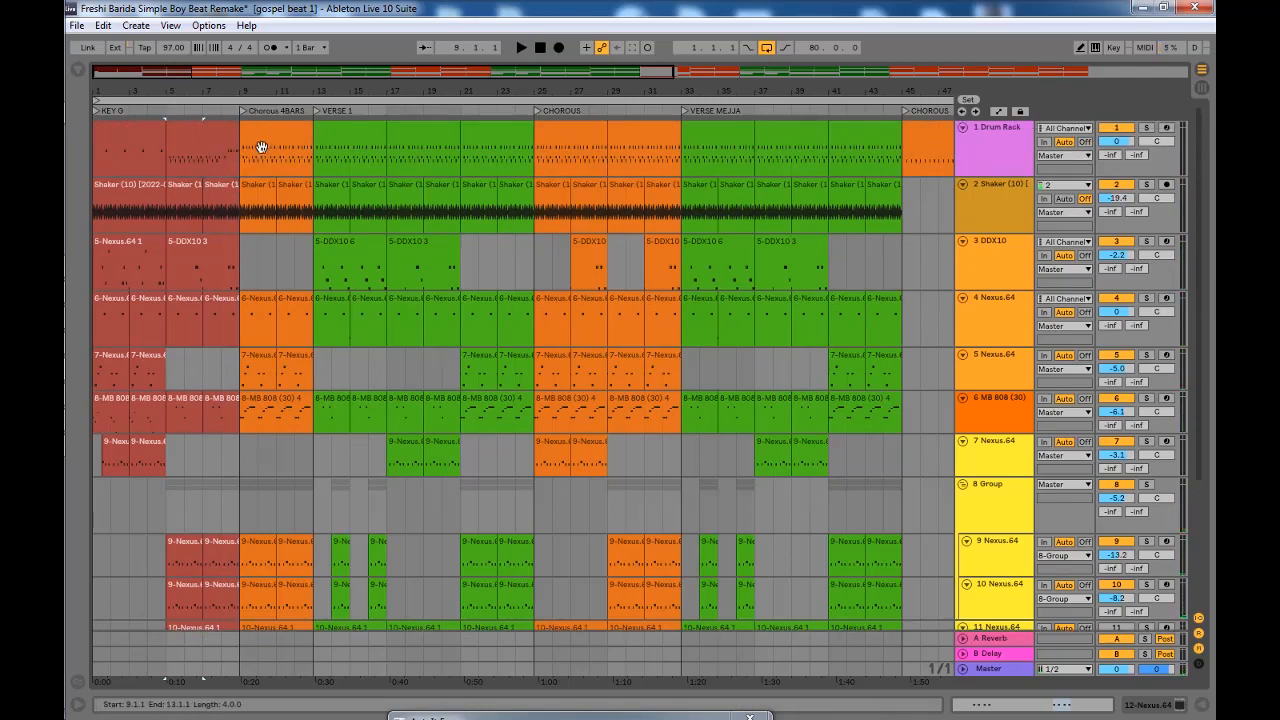
left_click(258, 135)
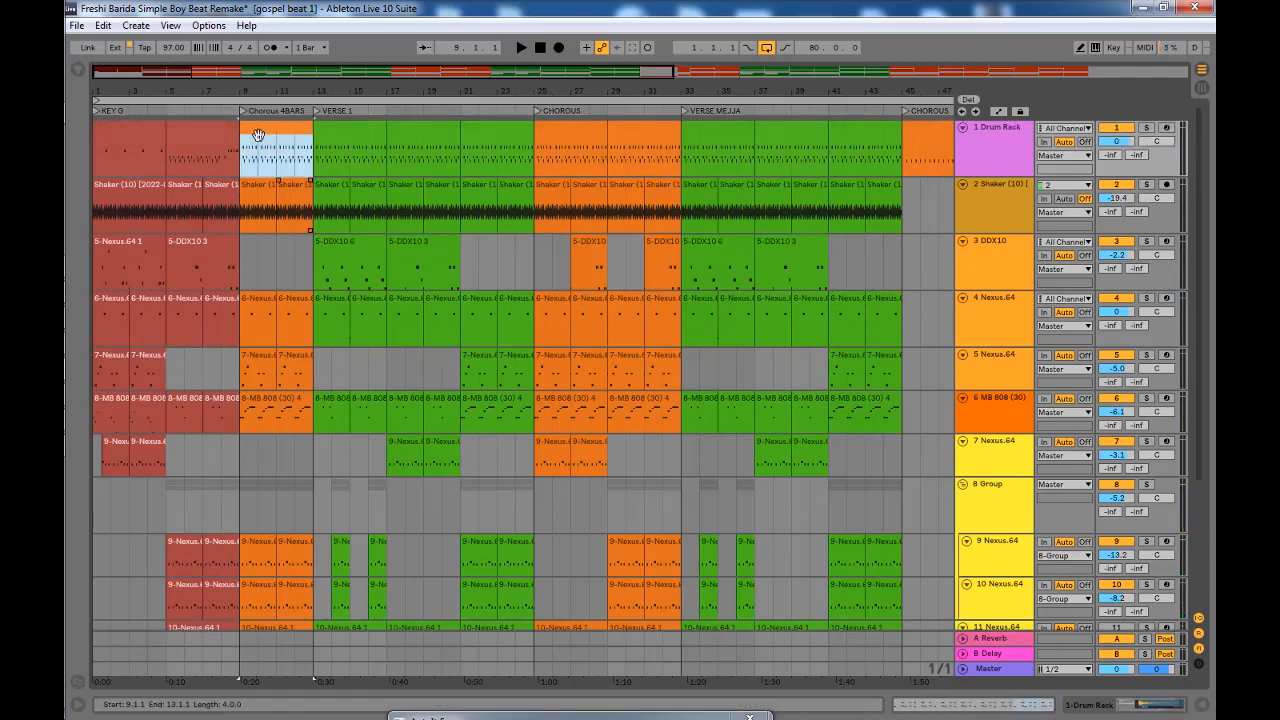
key("space")
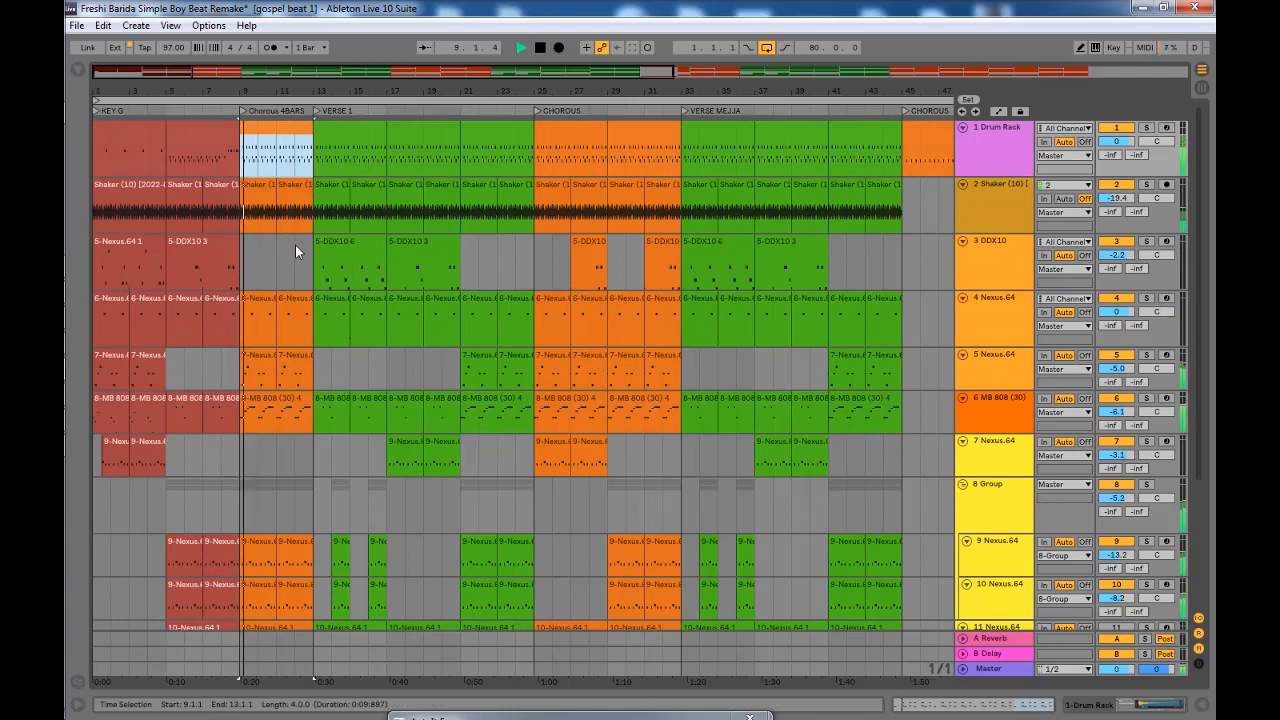
scroll(271, 212, "down", 4)
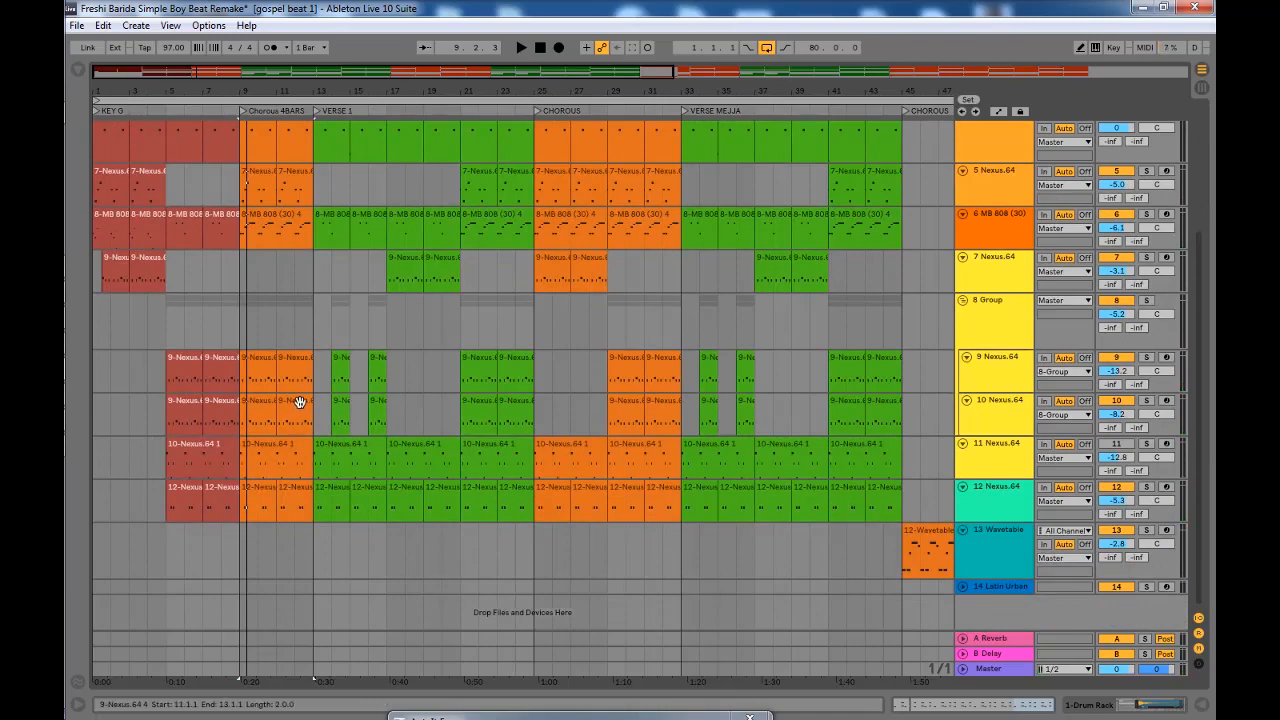
scroll(298, 402, "up", 4)
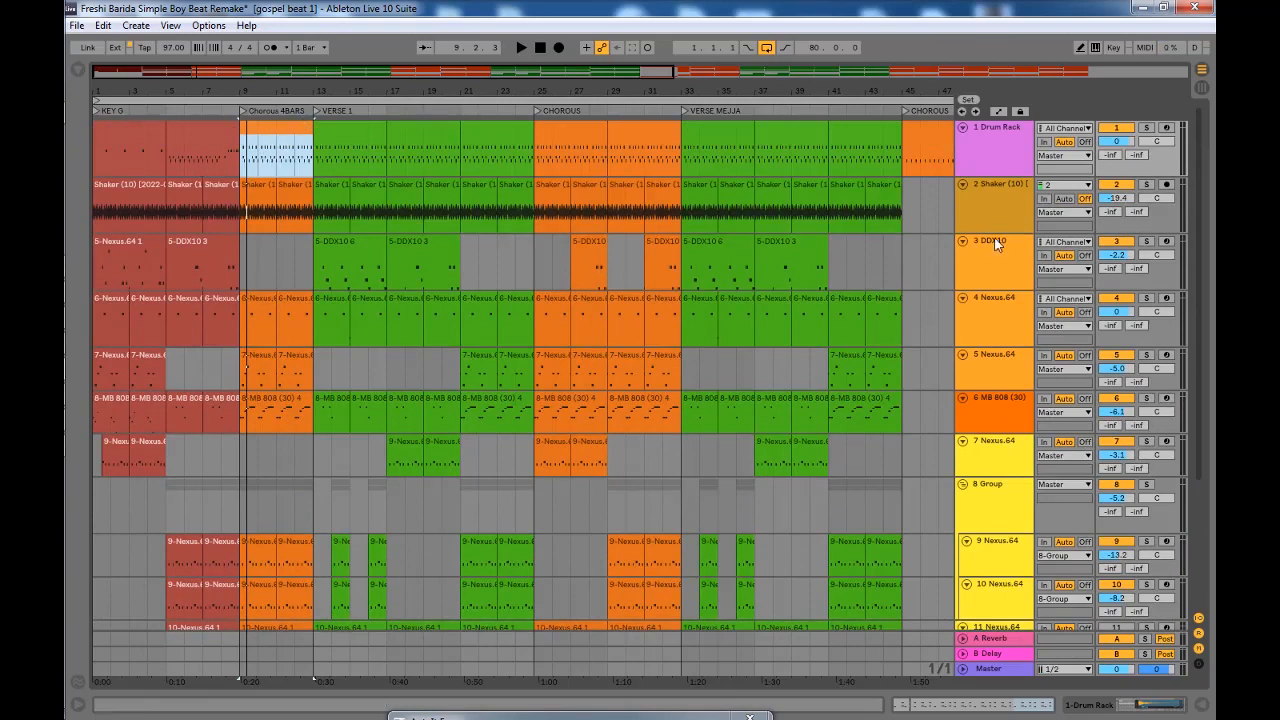
Step: Open the Drum Rack clip at bar 9, examine its drum pattern, place the insert marker at its start and close the clip view
double_click(268, 139)
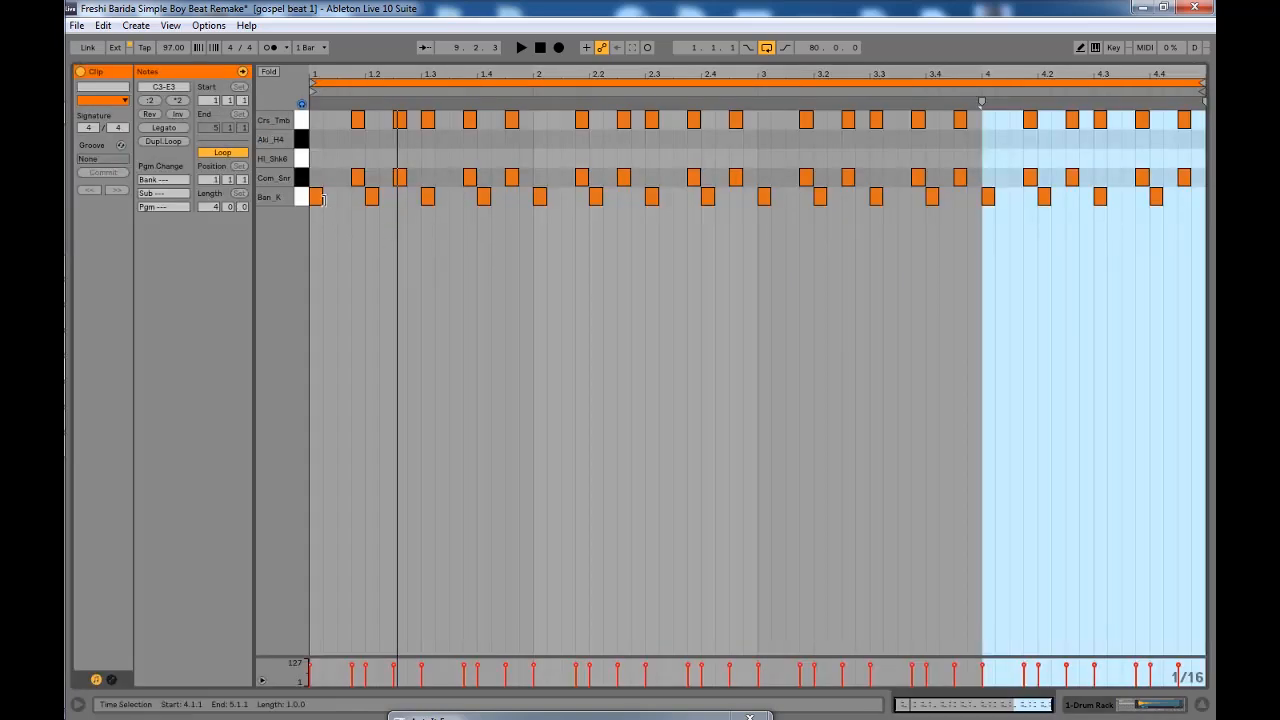
left_click(312, 228)
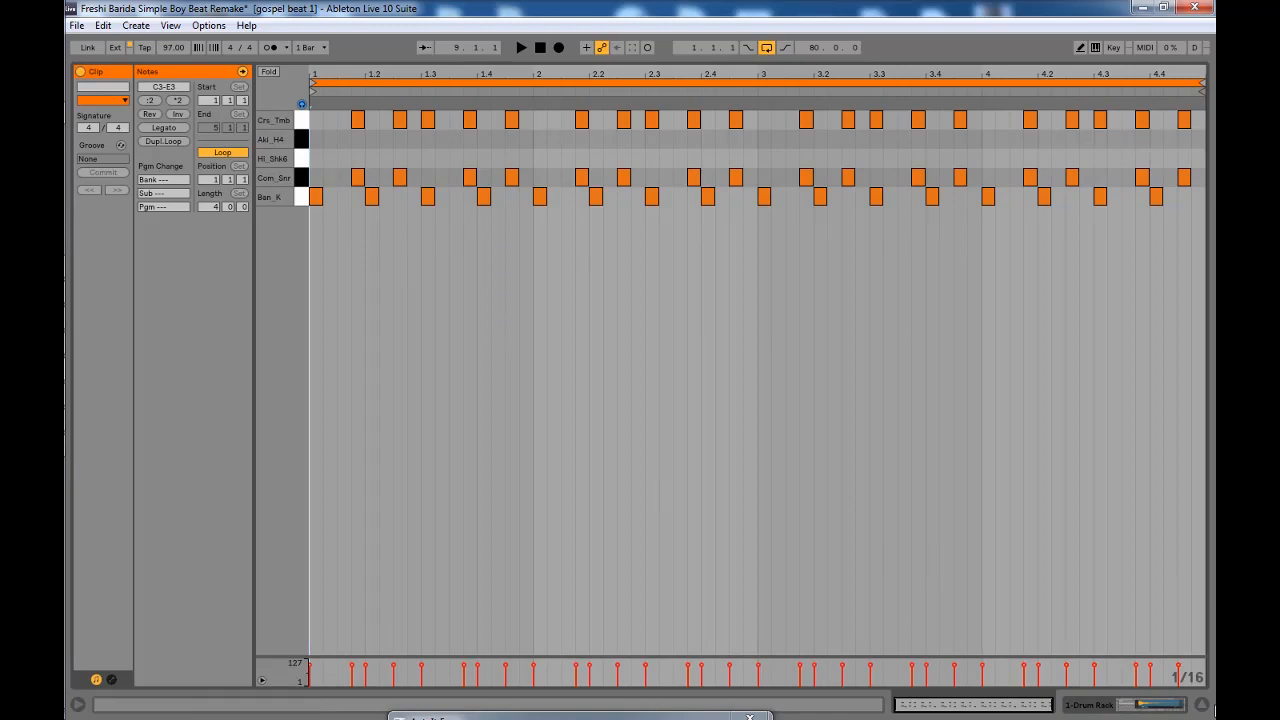
left_click(1202, 705)
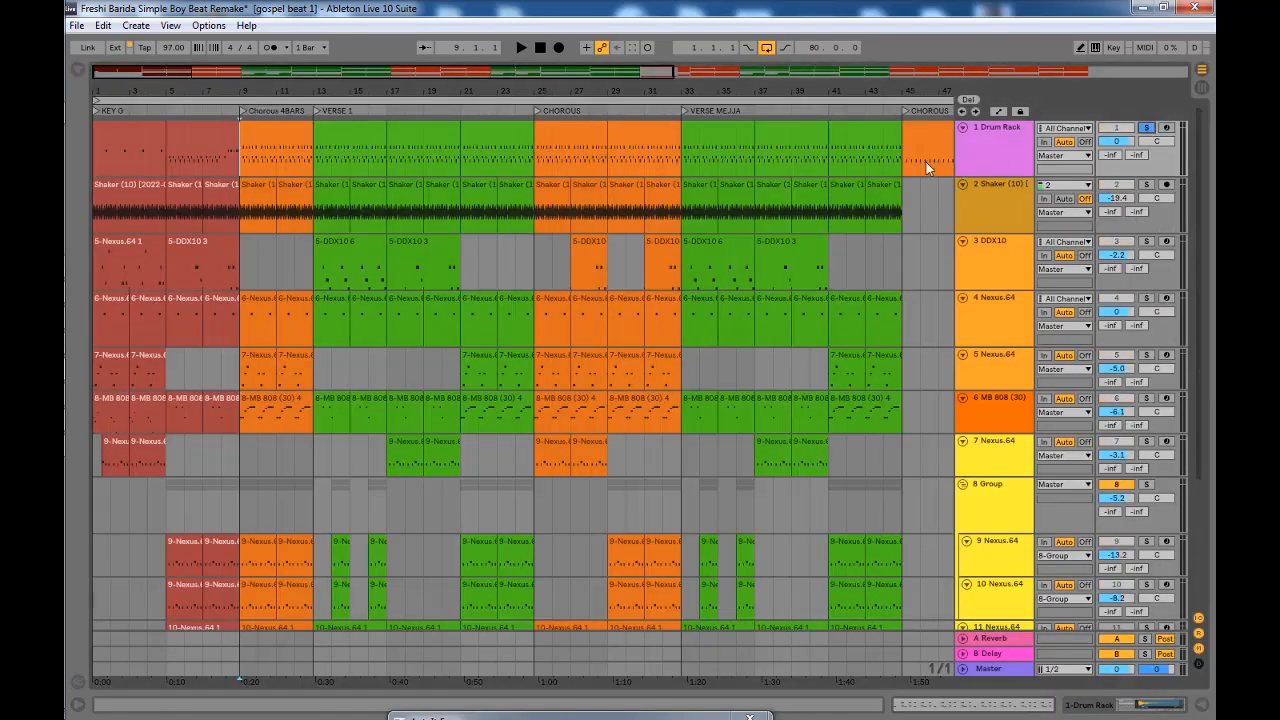
Step: Solo track 1 Drum Rack, play its bar 9 clip with the notes open, and select all Crs_Tmb notes
double_click(300, 148)
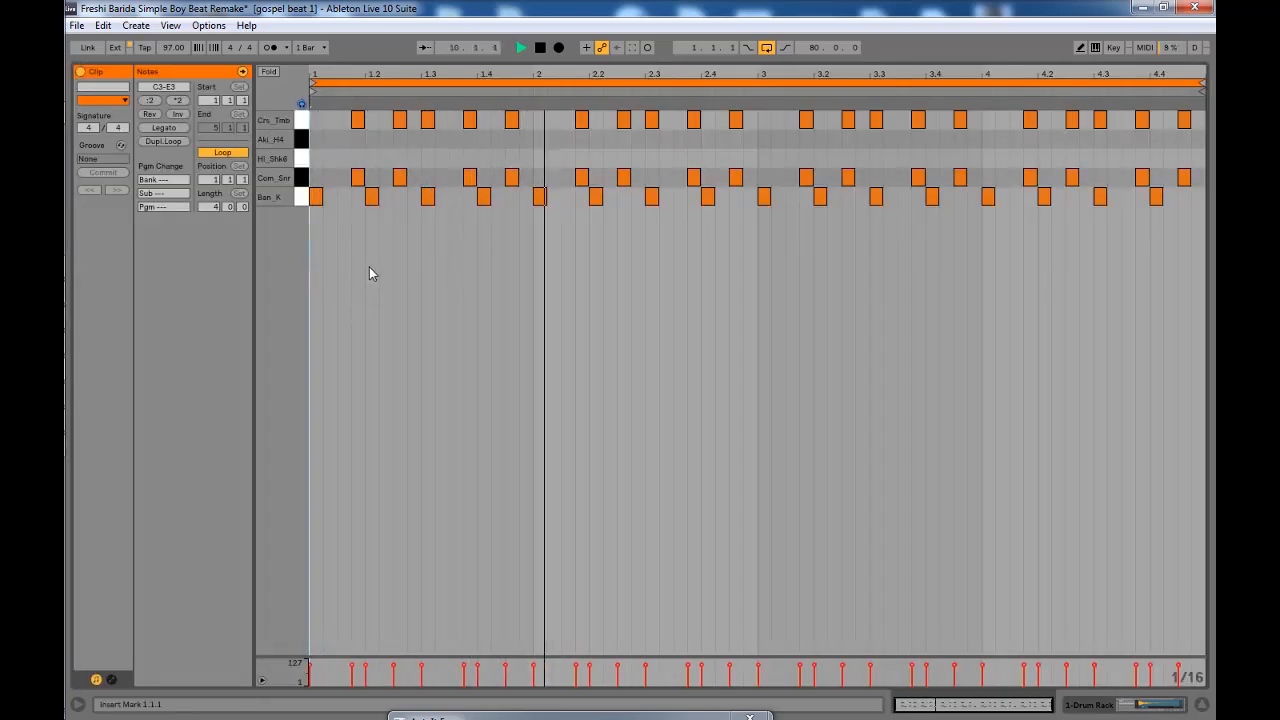
key("space")
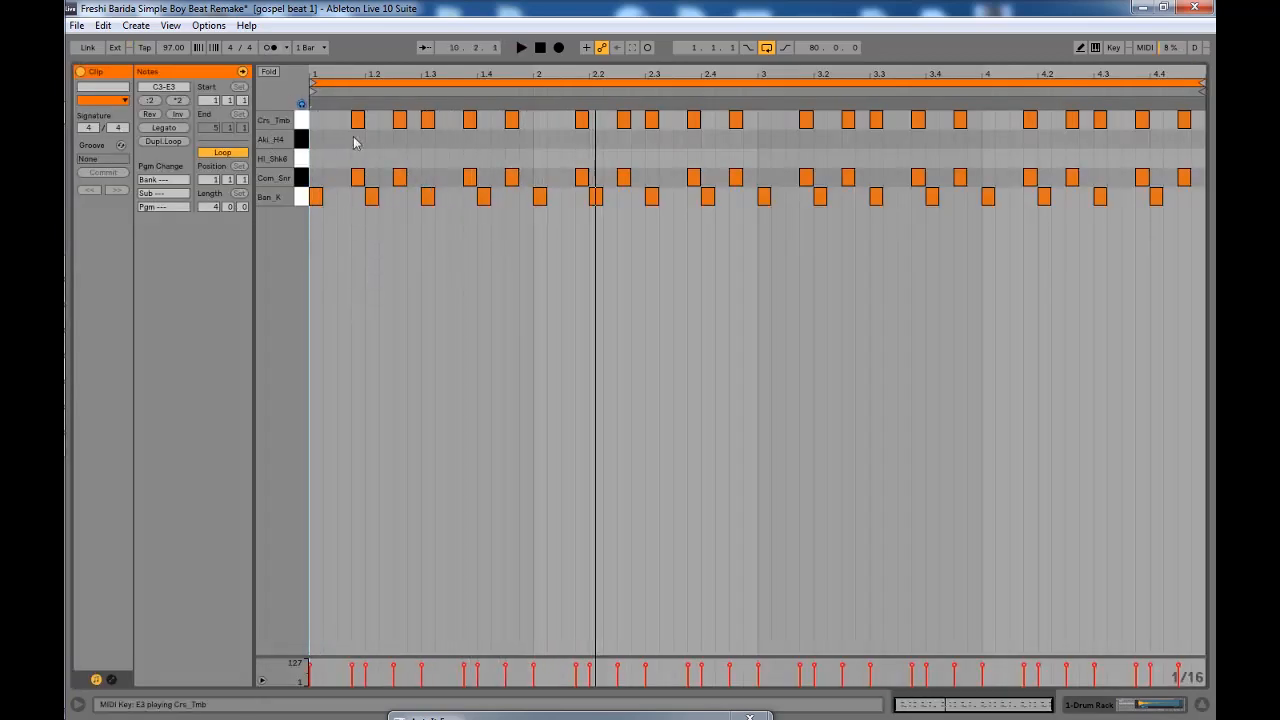
left_click(300, 124)
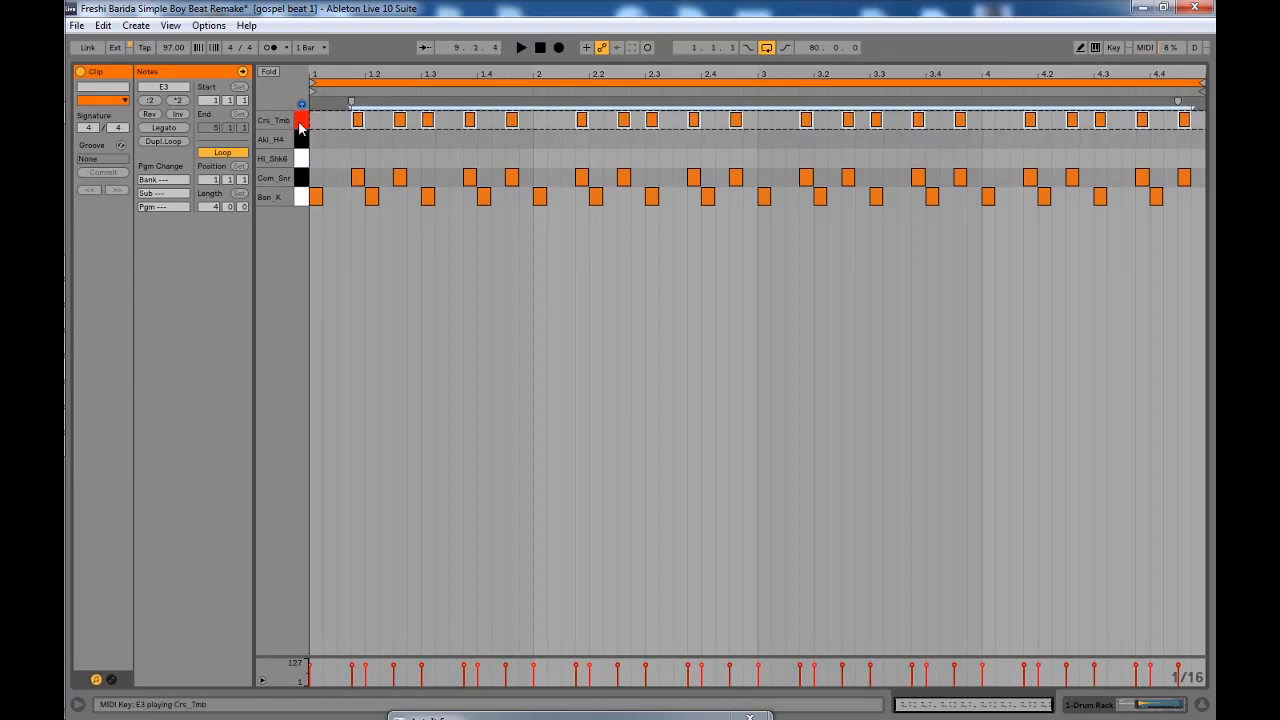
key("space")
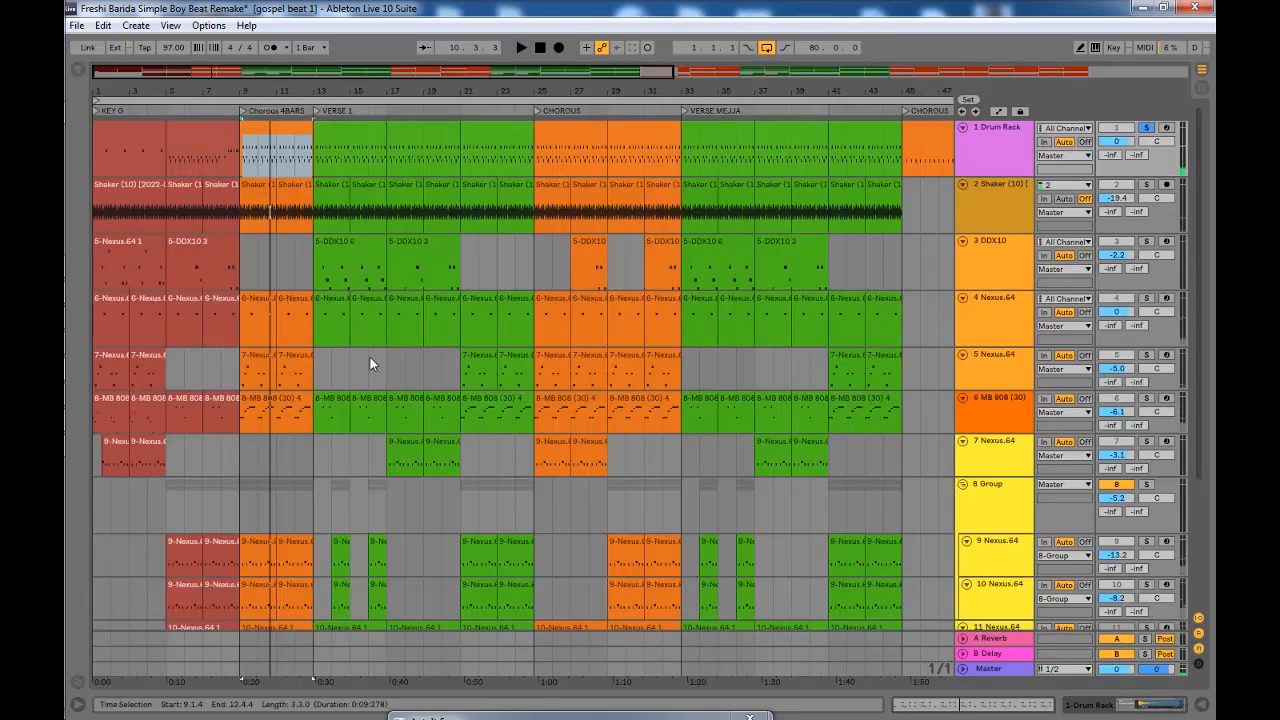
Step: Look over the Chorous 4BARS clips on the other tracks, and play the soloed drums from bar 13 at VERSE 1
scroll(370, 357, "down", 5)
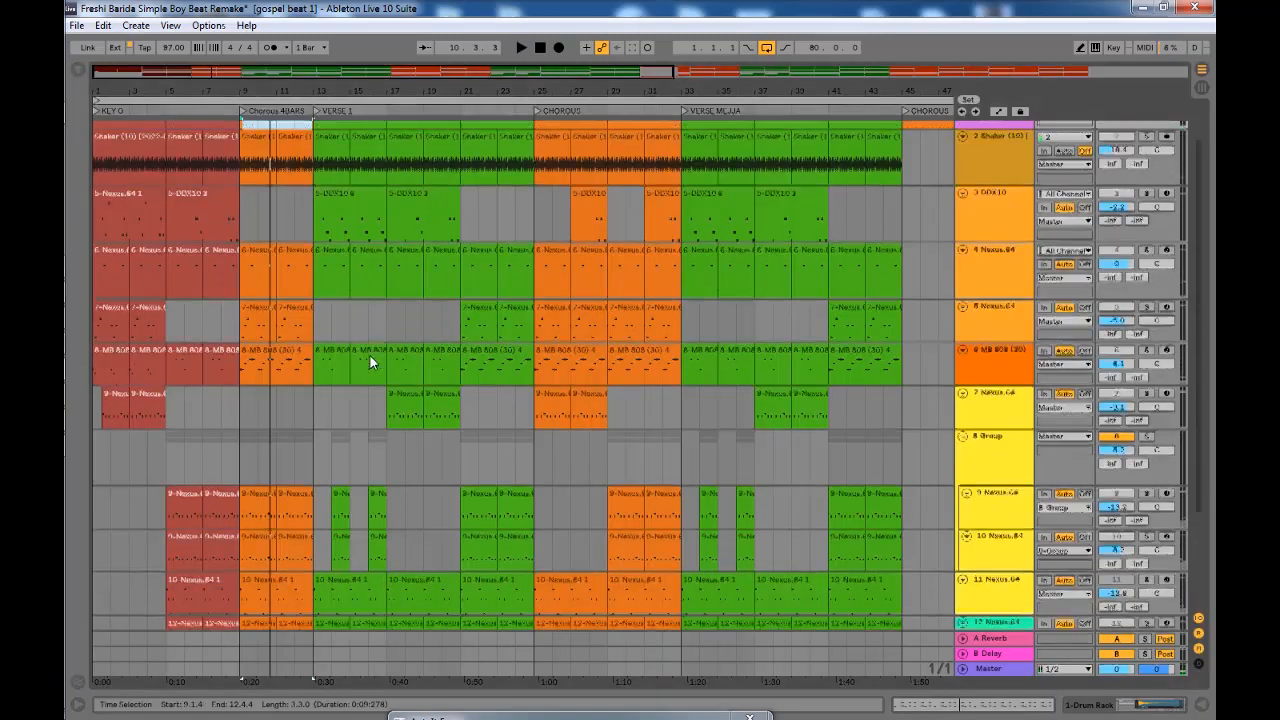
scroll(281, 290, "down", 1)
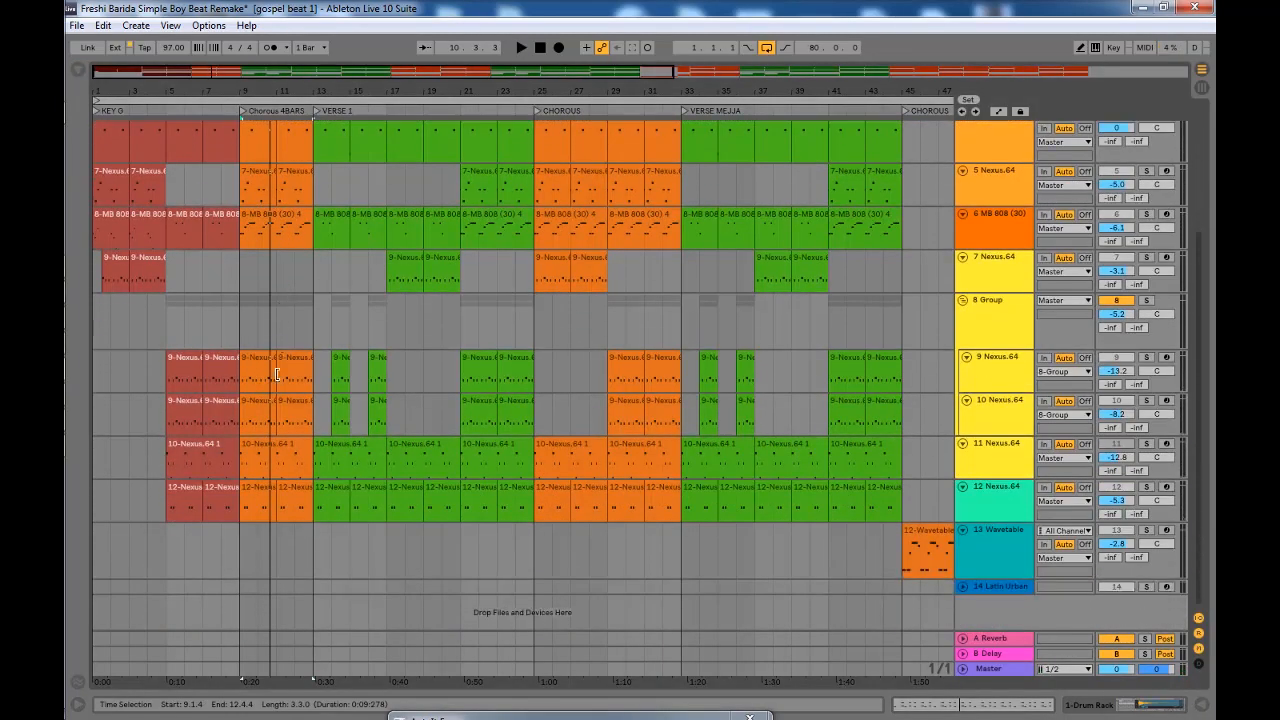
scroll(290, 410, "up", 6)
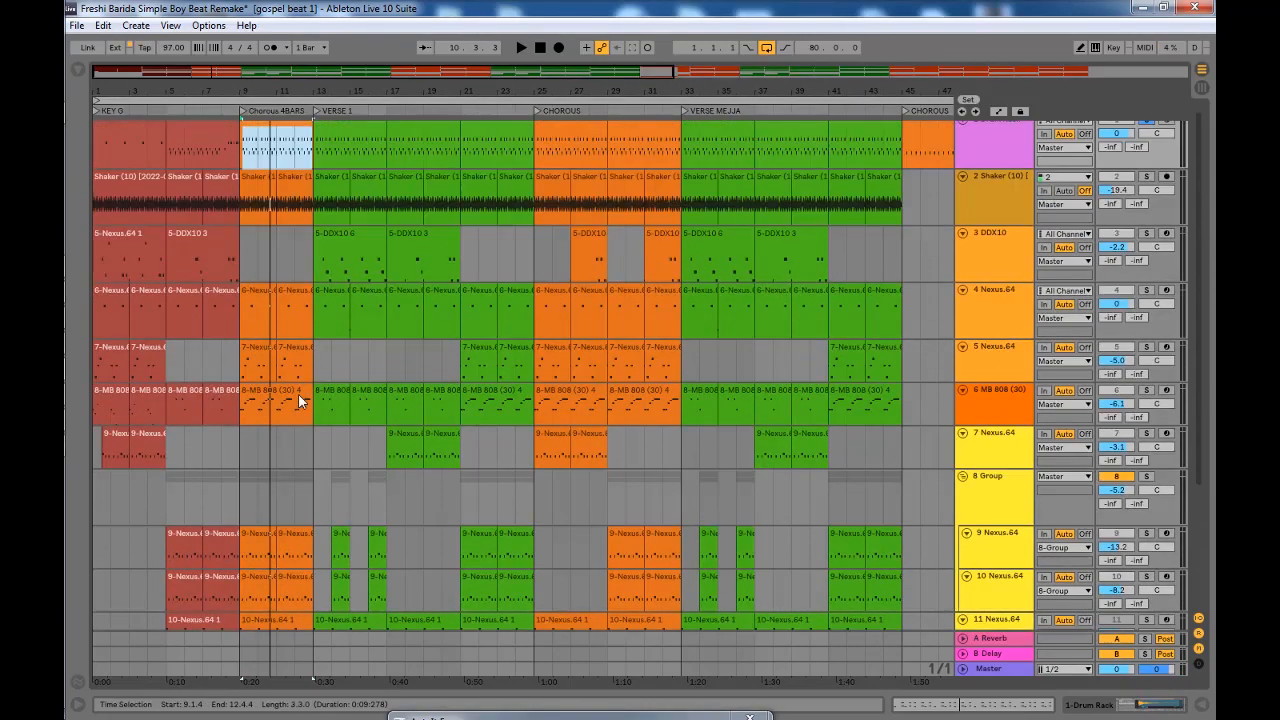
scroll(374, 402, "down", 2)
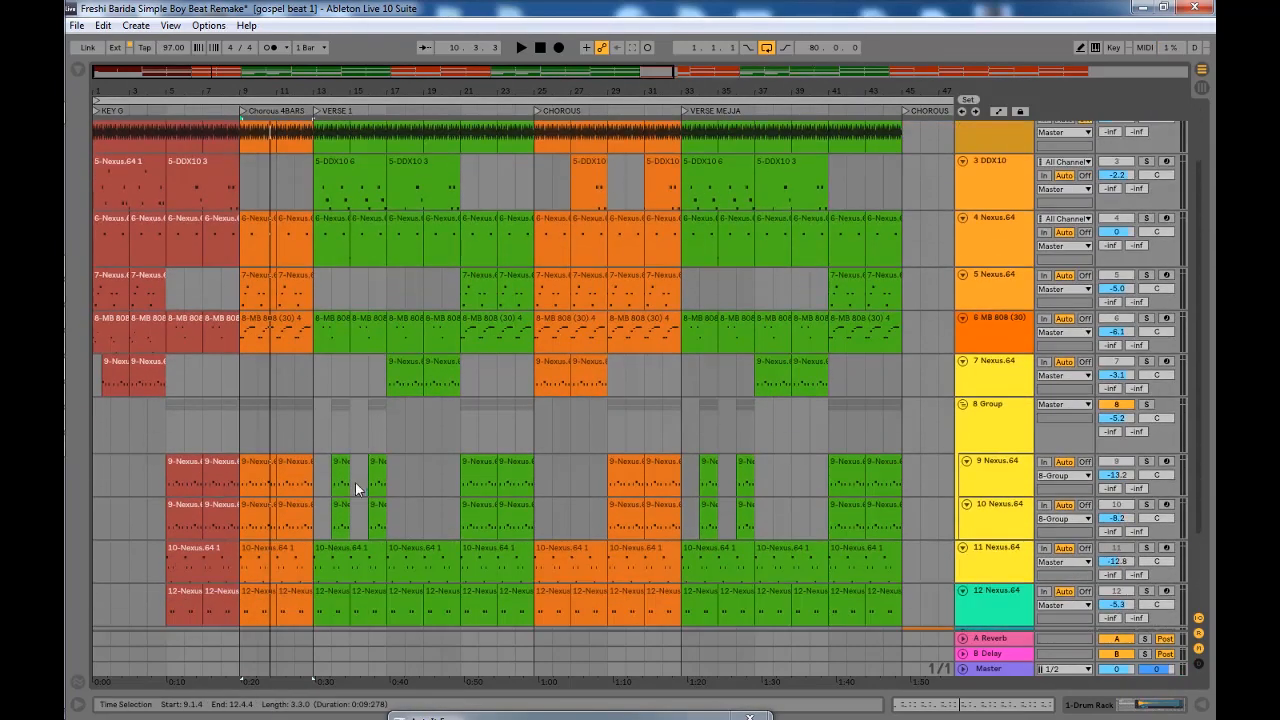
left_click(320, 514)
scroll(294, 303, "up", 2)
left_click(277, 345)
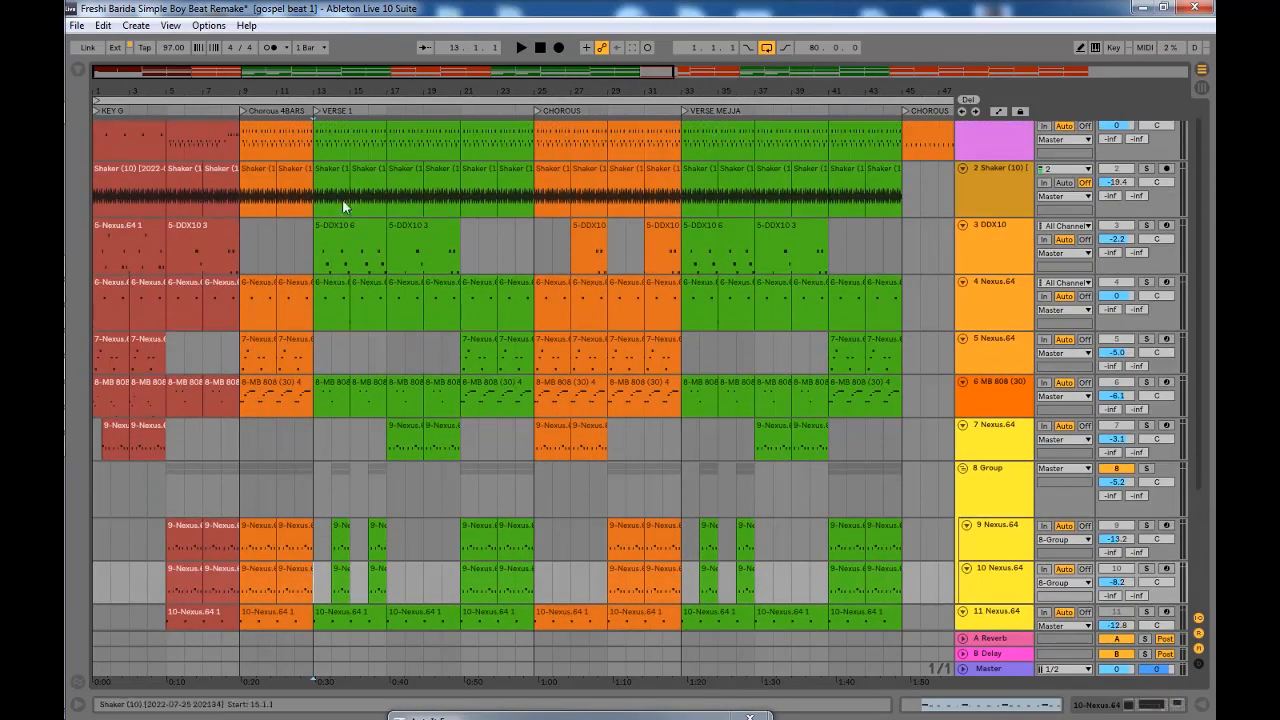
key("space")
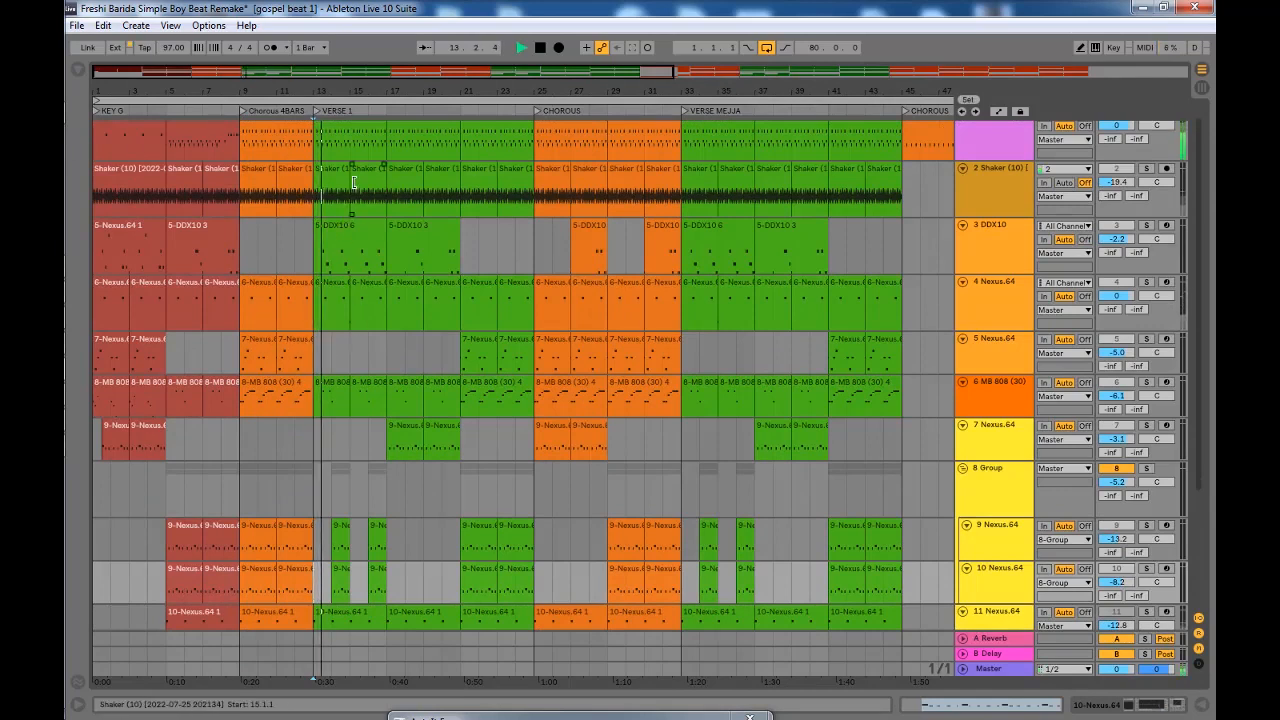
key("space")
Step: Turn off the Drum Rack's solo and play all tracks together from bar 13
scroll(1120, 130, "up", 1)
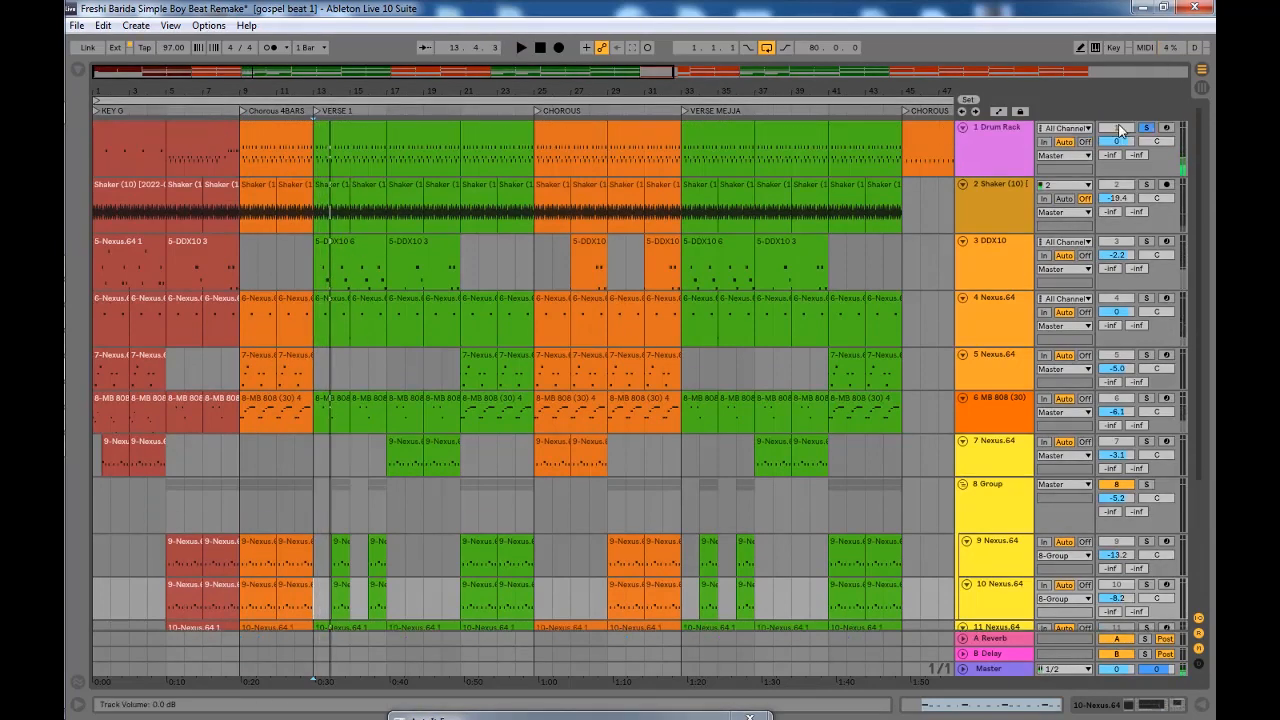
left_click(1146, 129)
key("space")
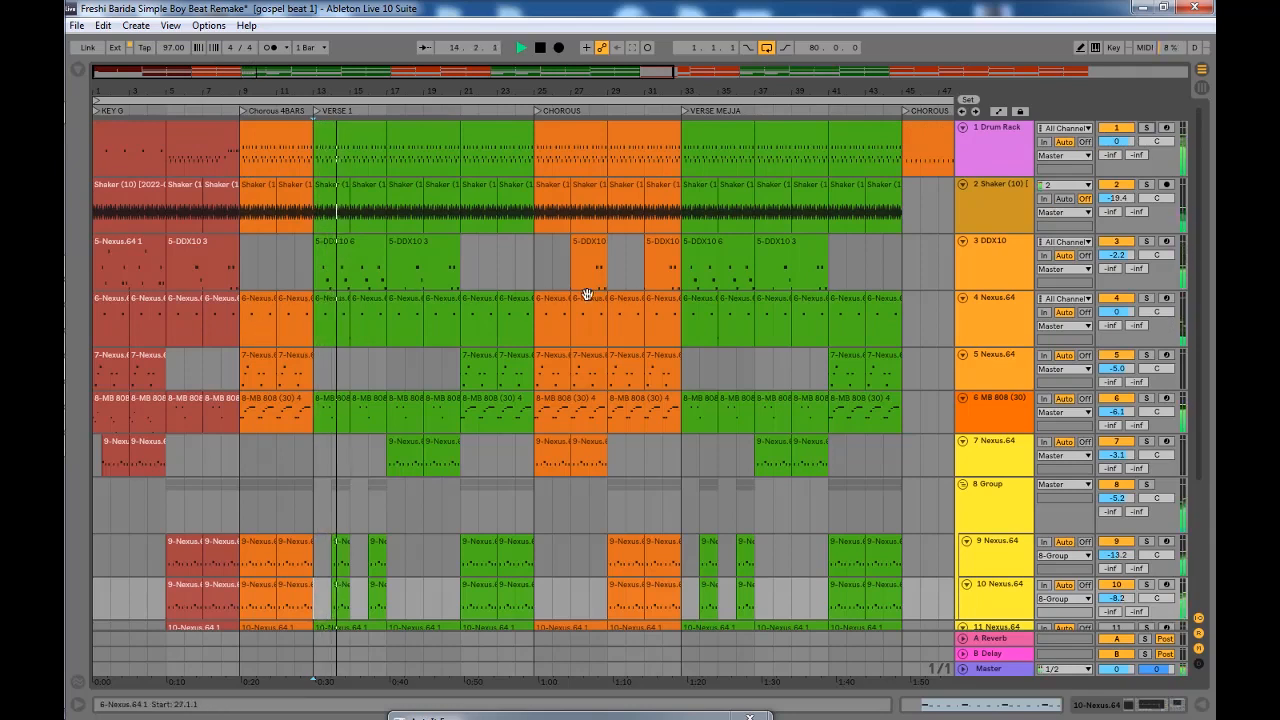
Step: Open track 3's DDX10 synthesizer window and choose the Log Drum preset from its preset list
left_click(975, 267)
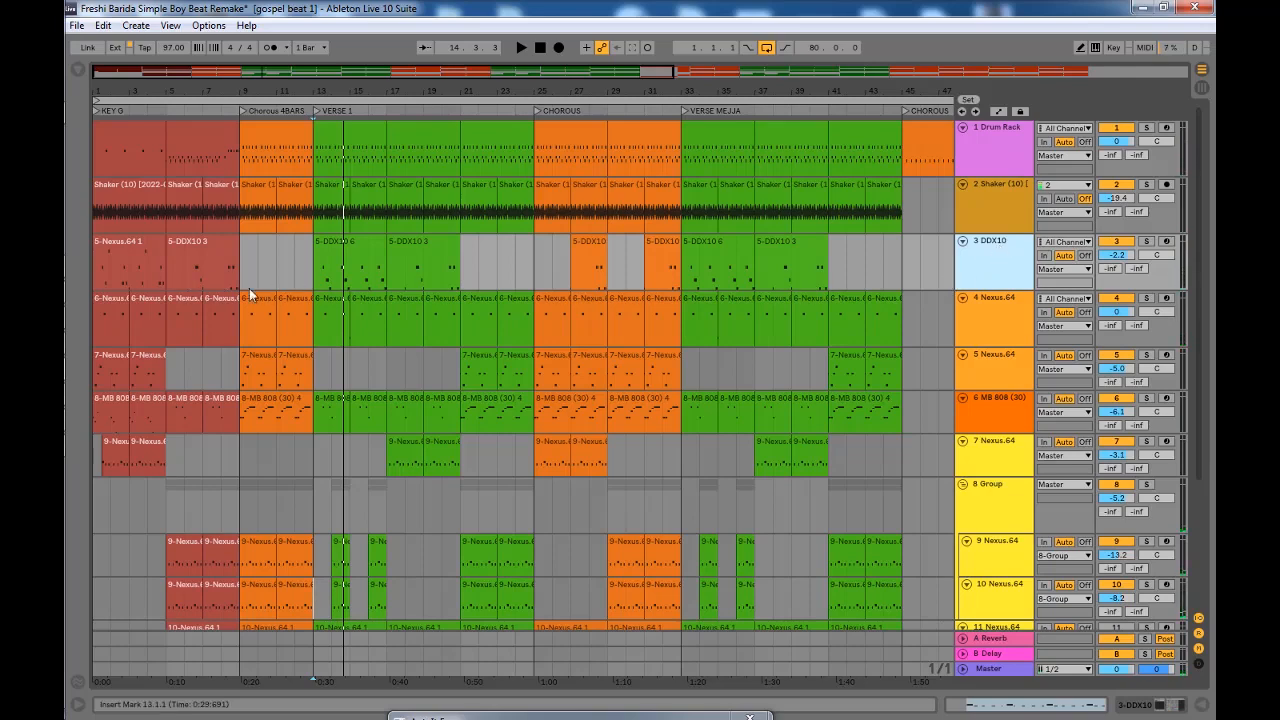
double_click(965, 257)
left_click(142, 547)
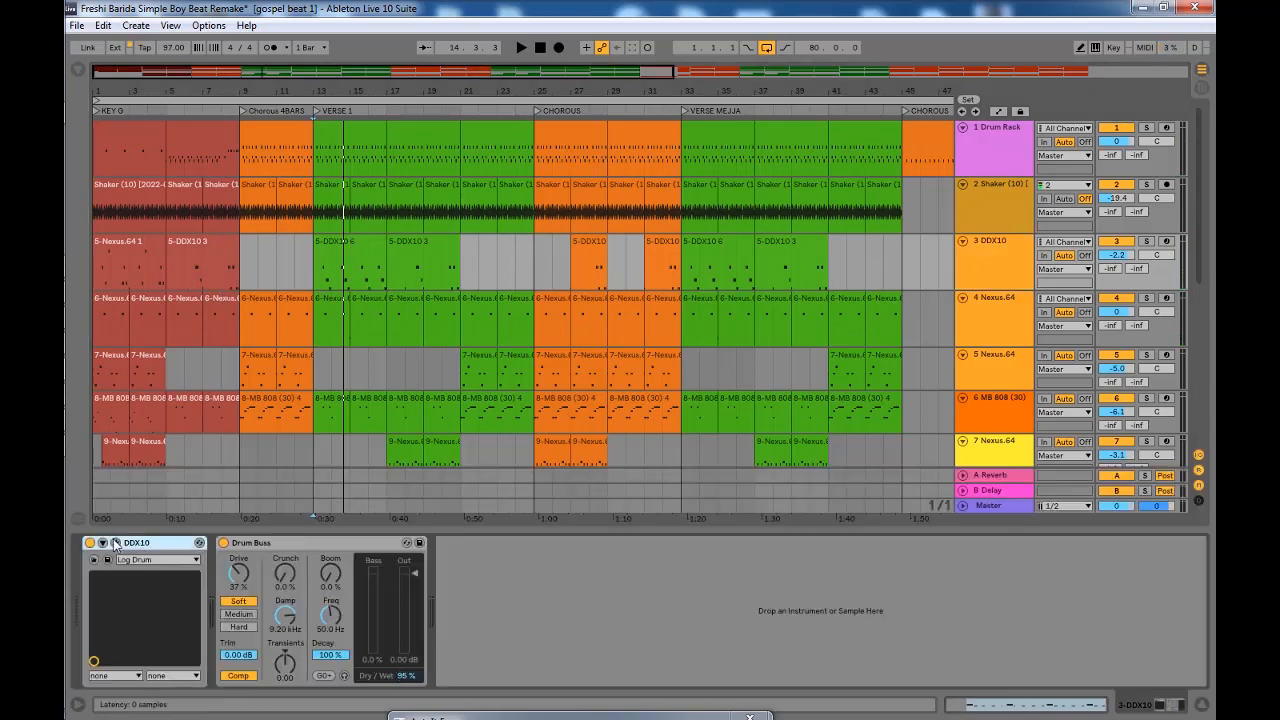
left_click(116, 543)
left_click_drag(384, 170, 393, 105)
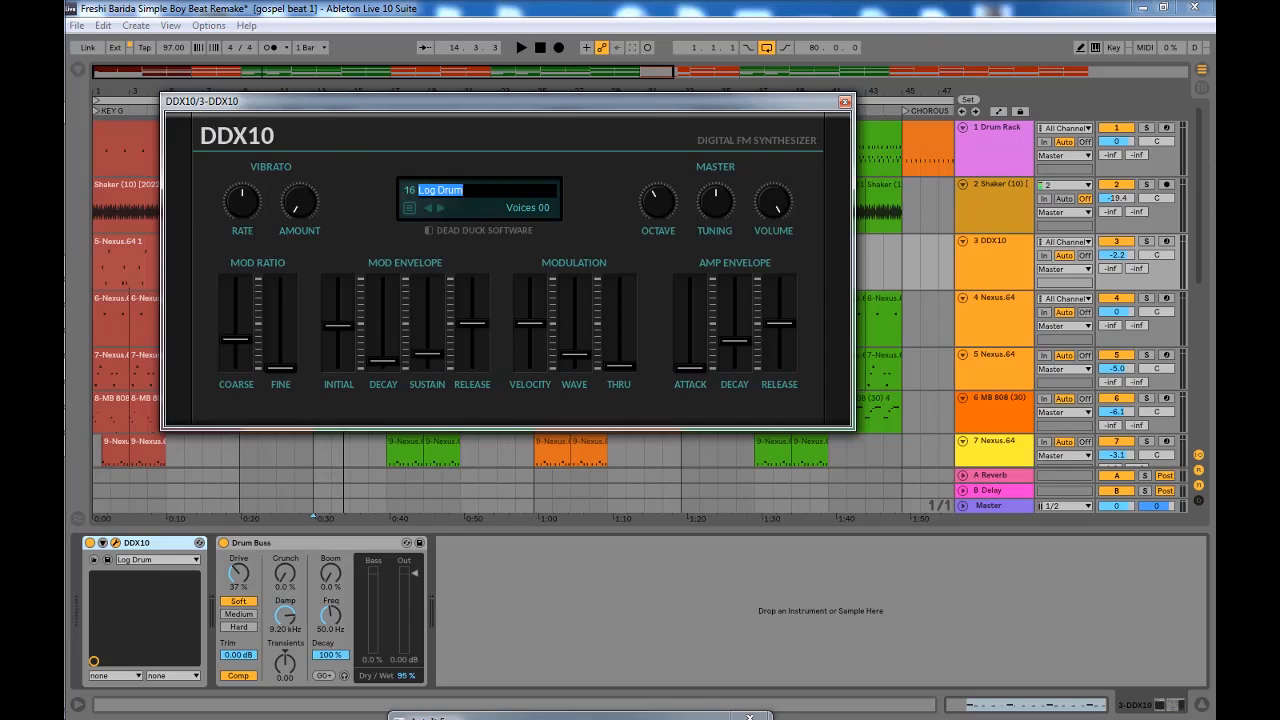
left_click(493, 213)
left_click(410, 208)
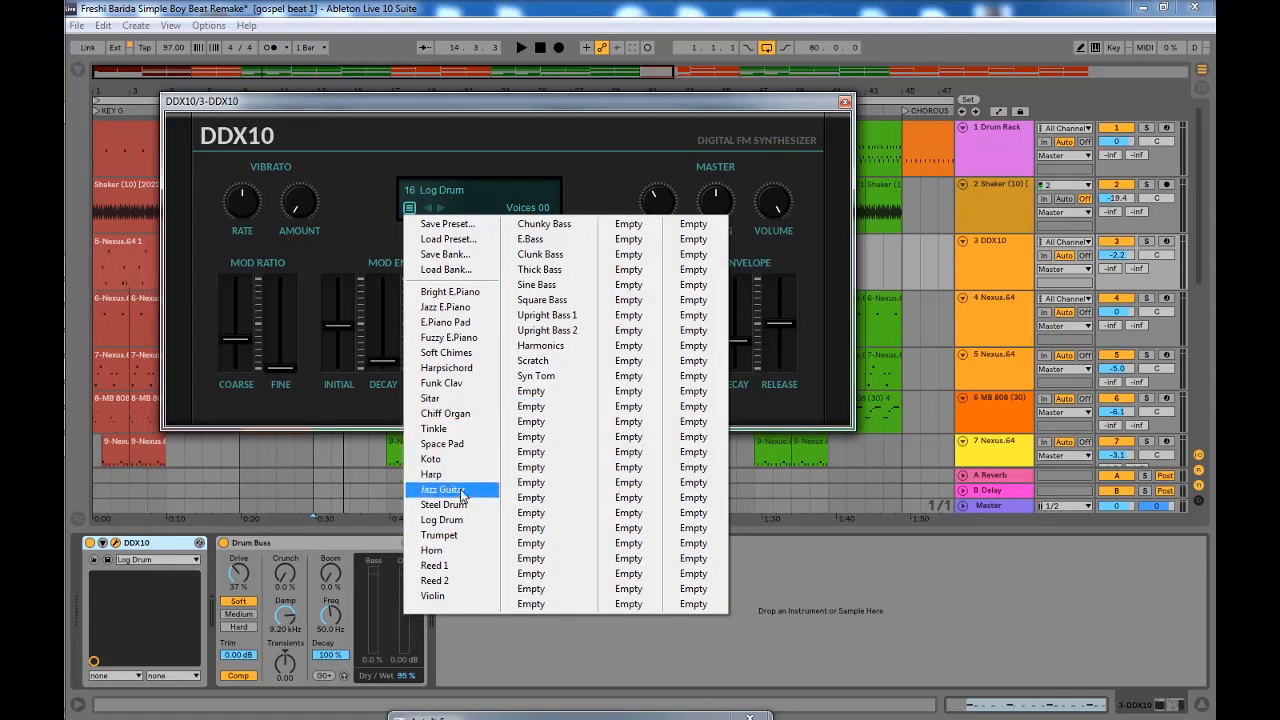
left_click(462, 521)
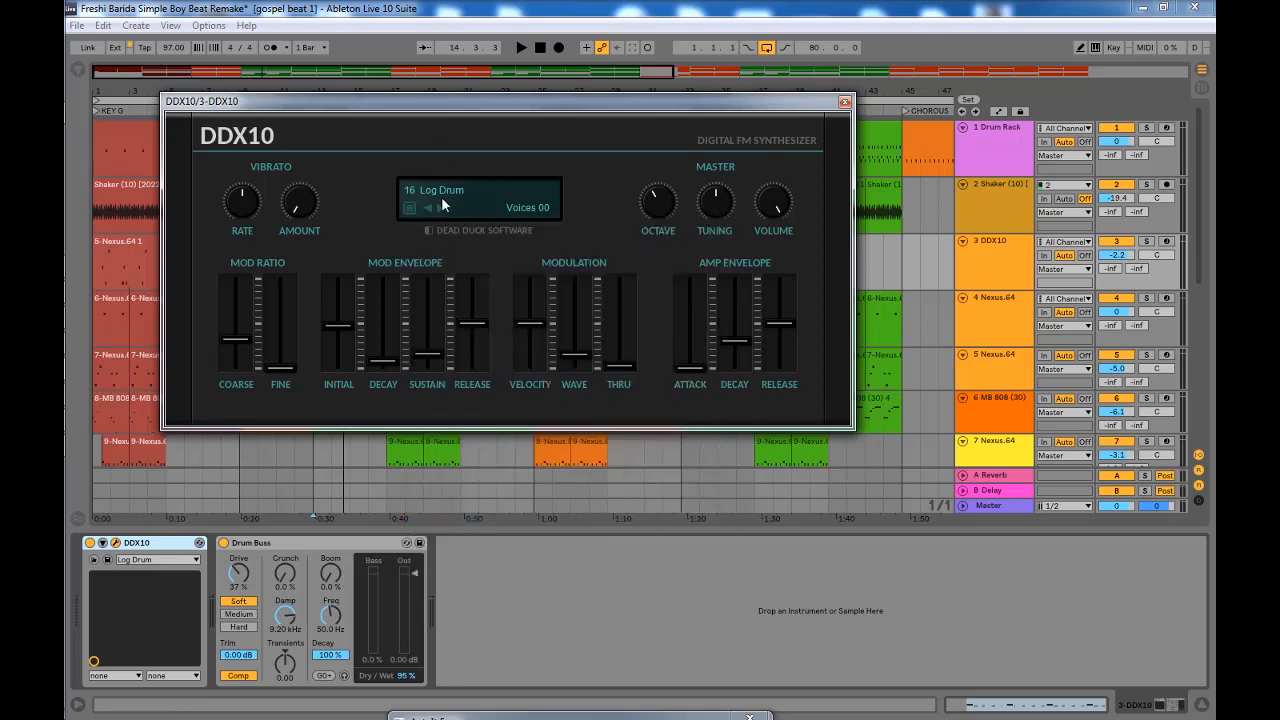
Step: Play all tracks from bar 13 with DDX10 open, close its window and stop playback
key("space")
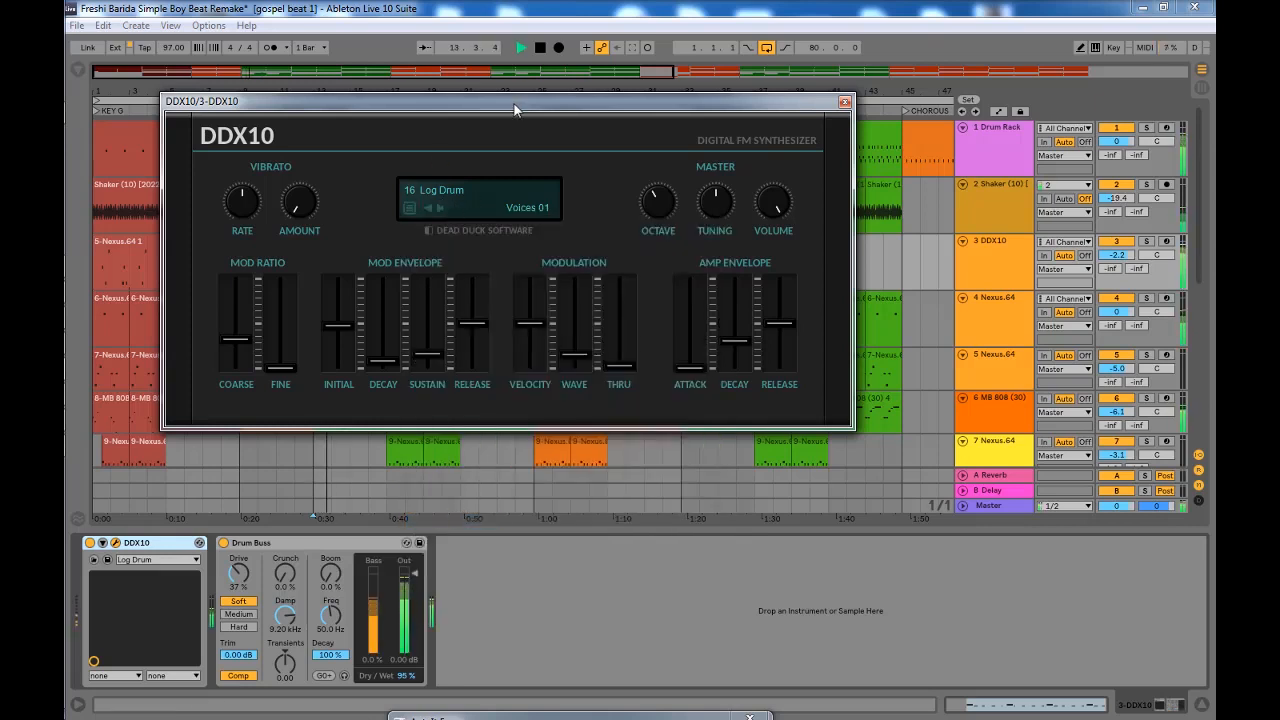
left_click(845, 101)
key("space")
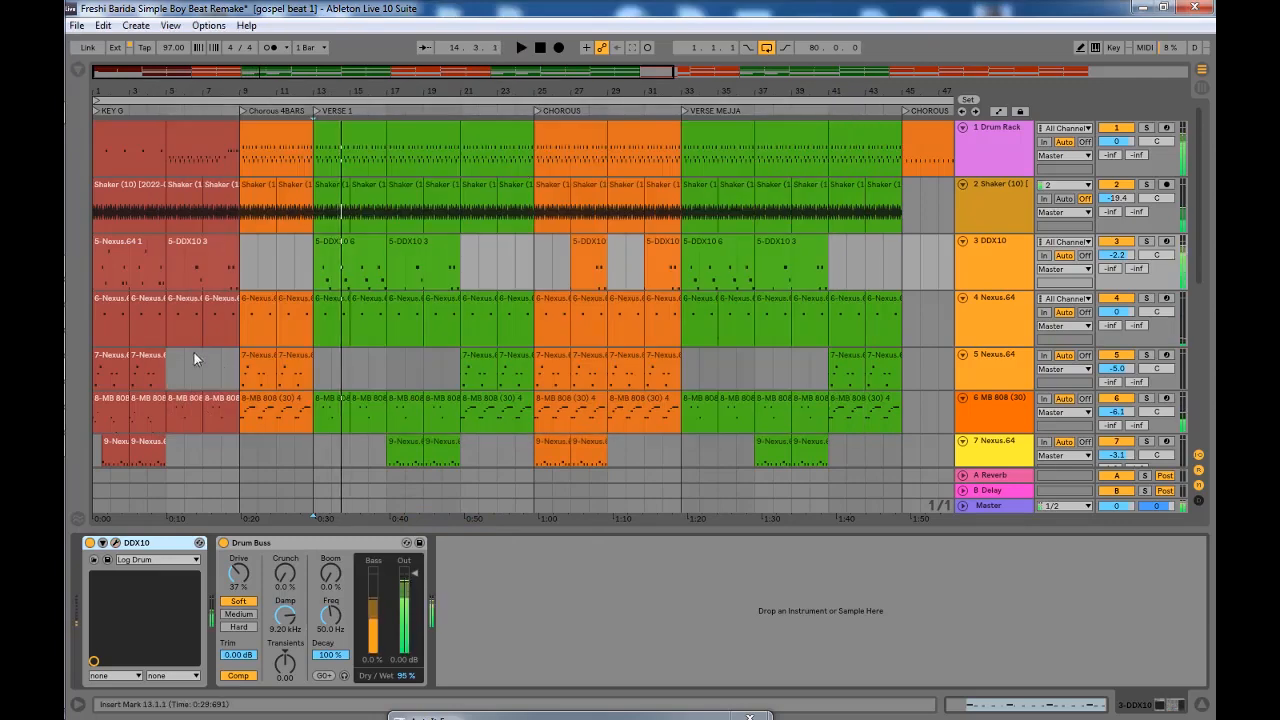
Step: Hide the device view and play VERSE 1 from bar 13 while viewing the lower tracks
scroll(478, 457, "down", 1)
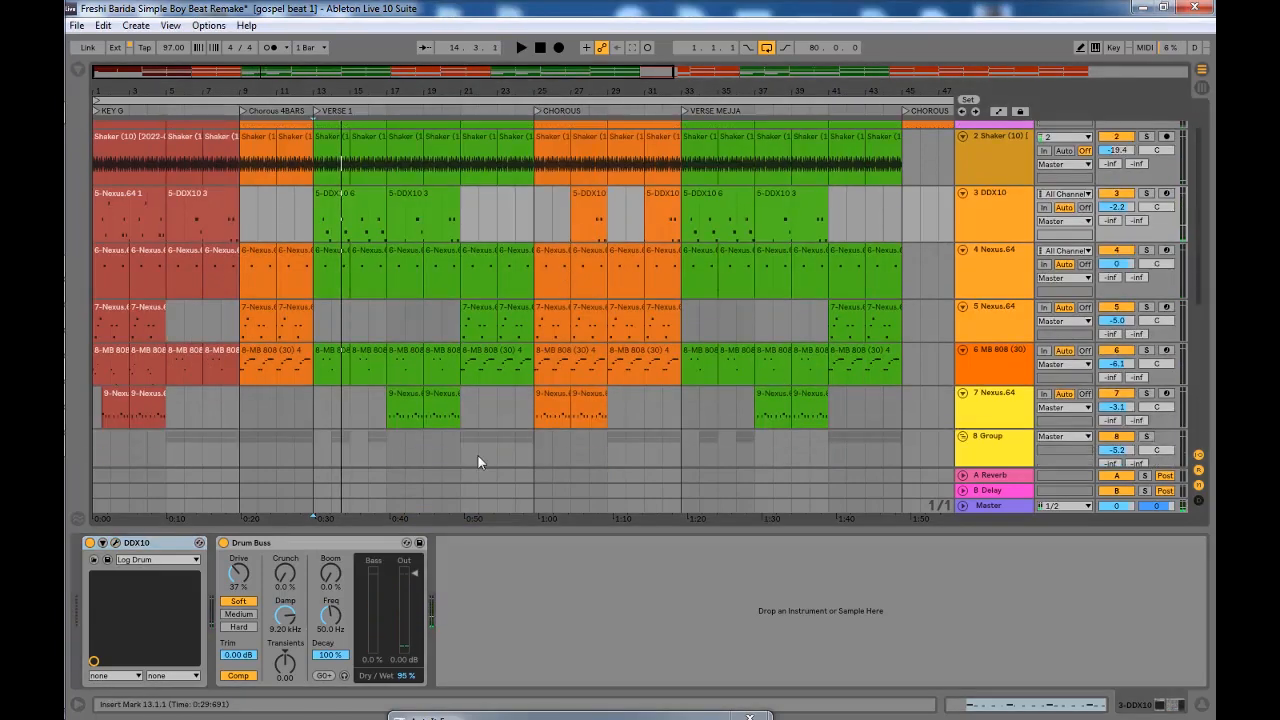
left_click(1200, 709)
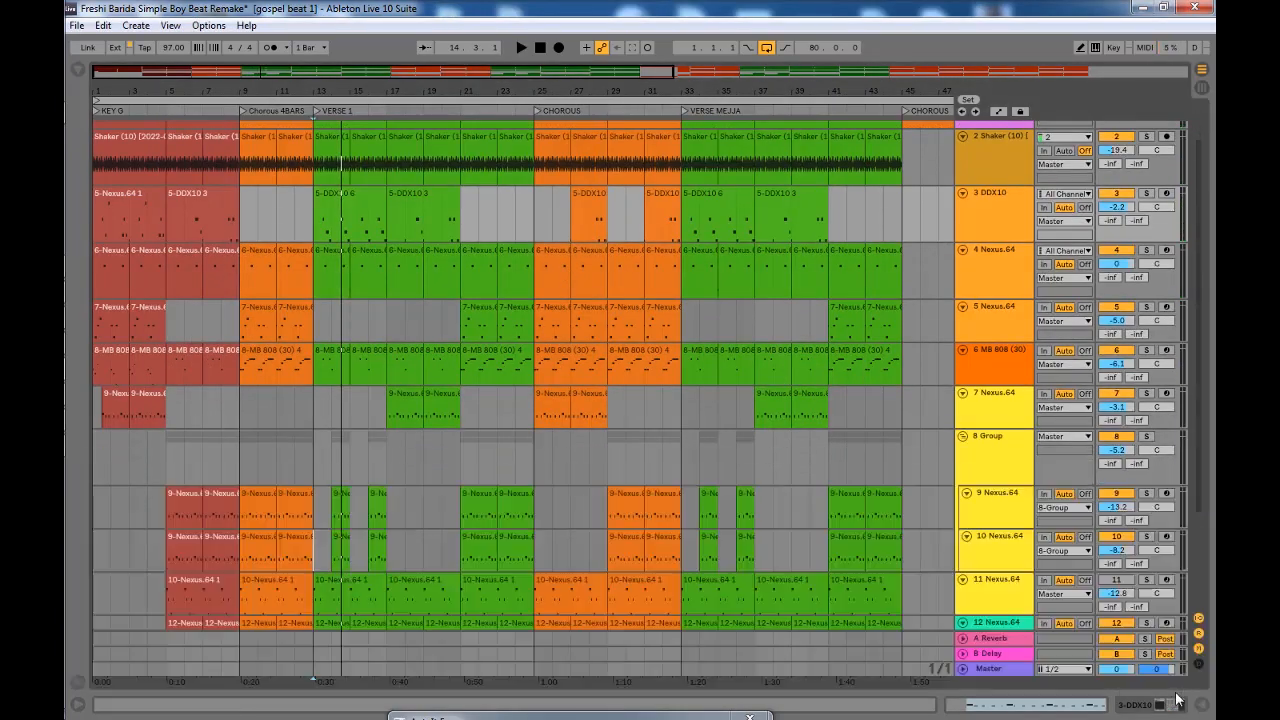
scroll(514, 449, "down", 3)
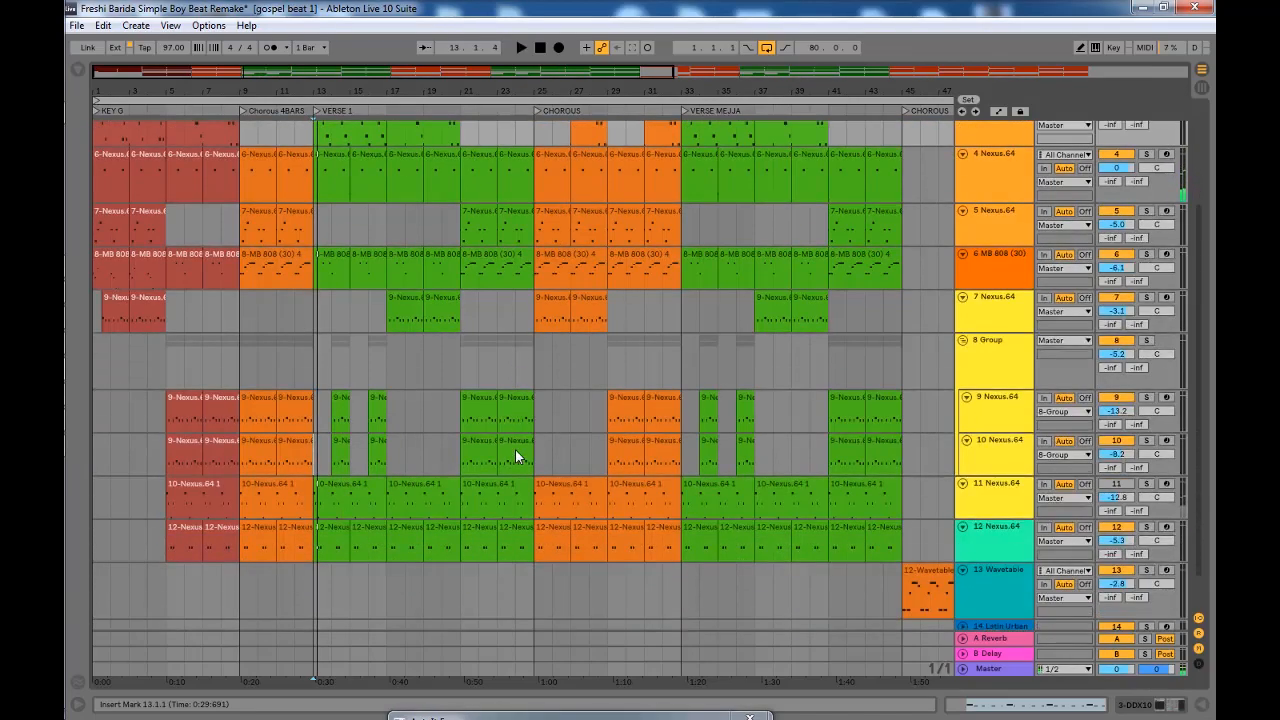
Step: Open the Wavetable clip at bar 45 on track 13 and play it with its notes shown
scroll(515, 449, "up", 3)
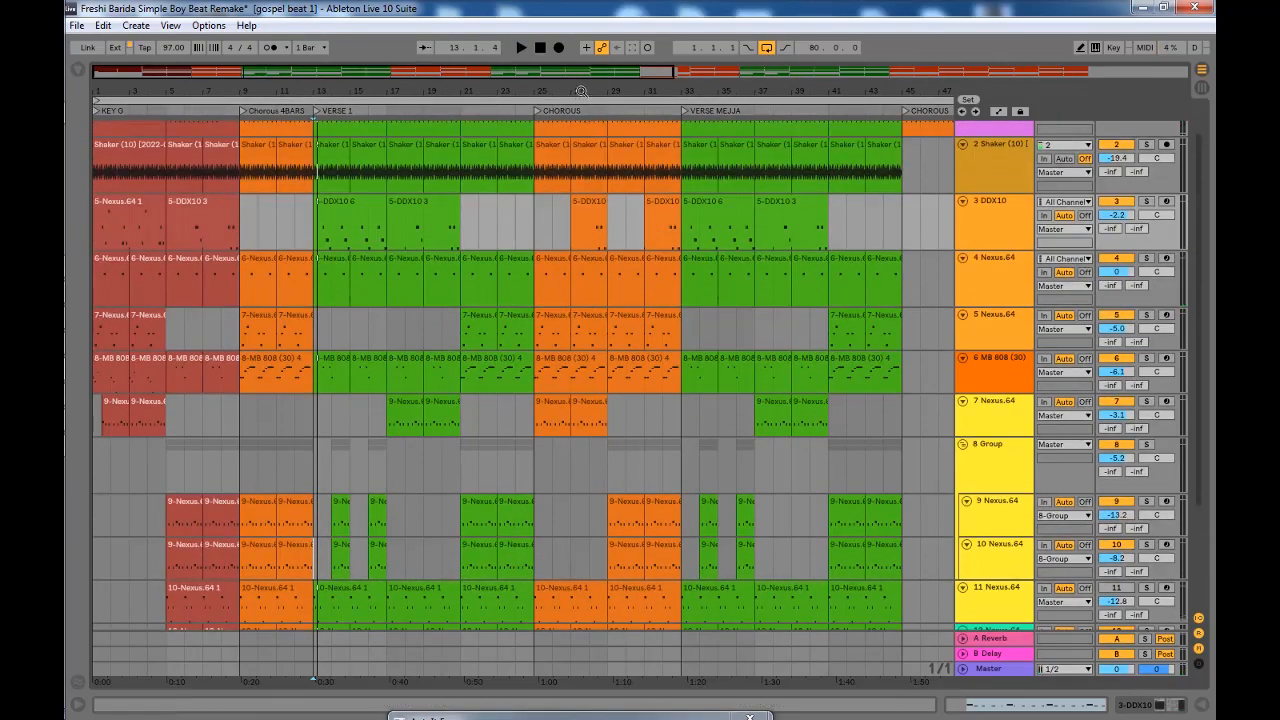
scroll(515, 449, "down", 3)
scroll(544, 238, "down", 3)
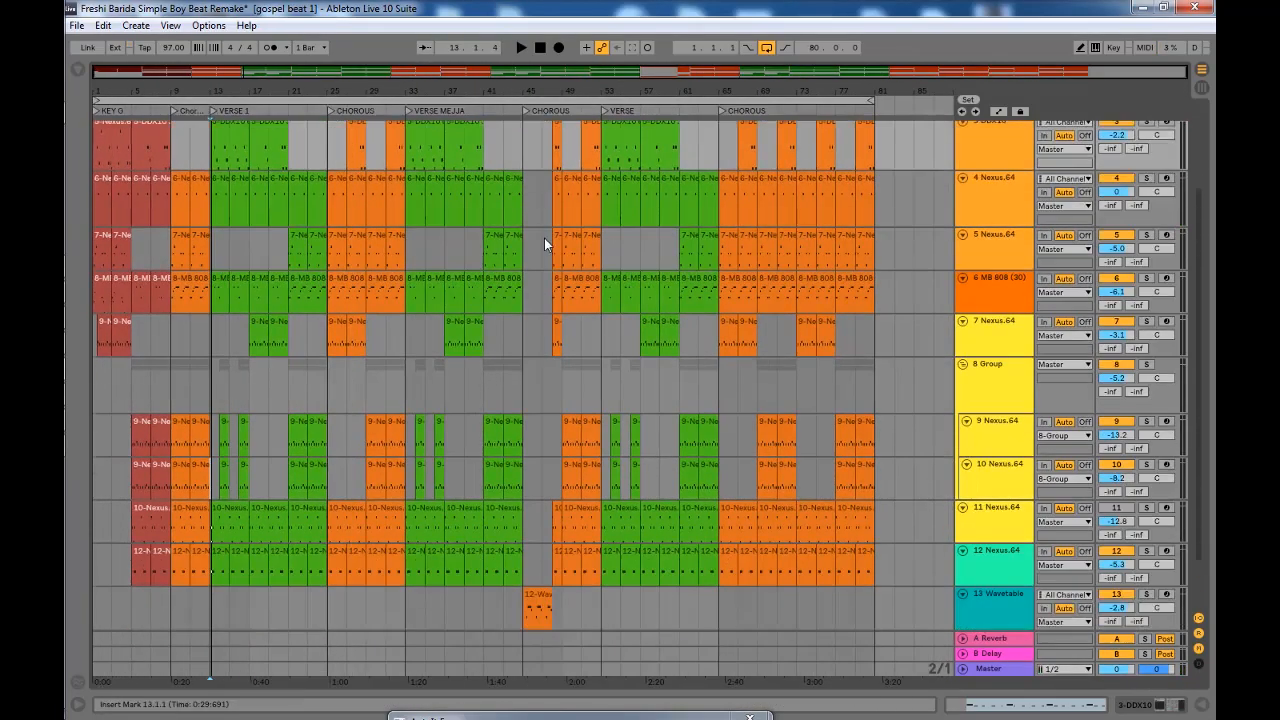
left_click(532, 539)
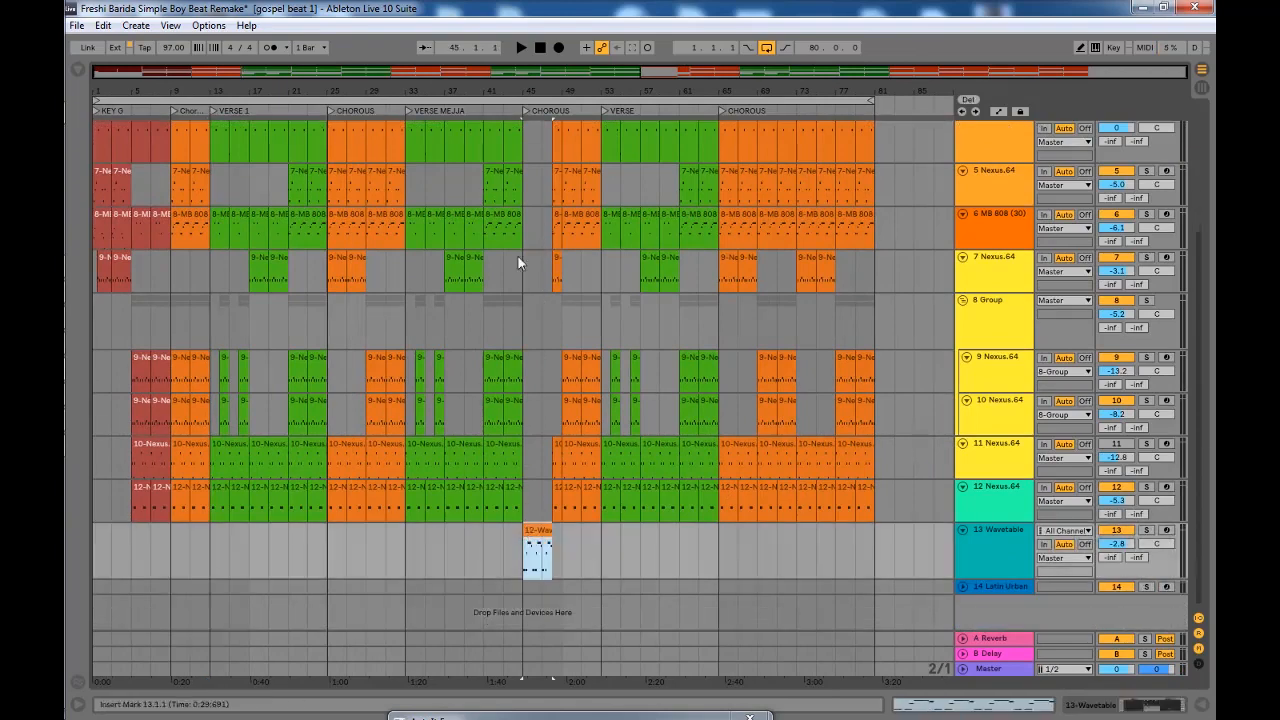
double_click(532, 560)
key("space")
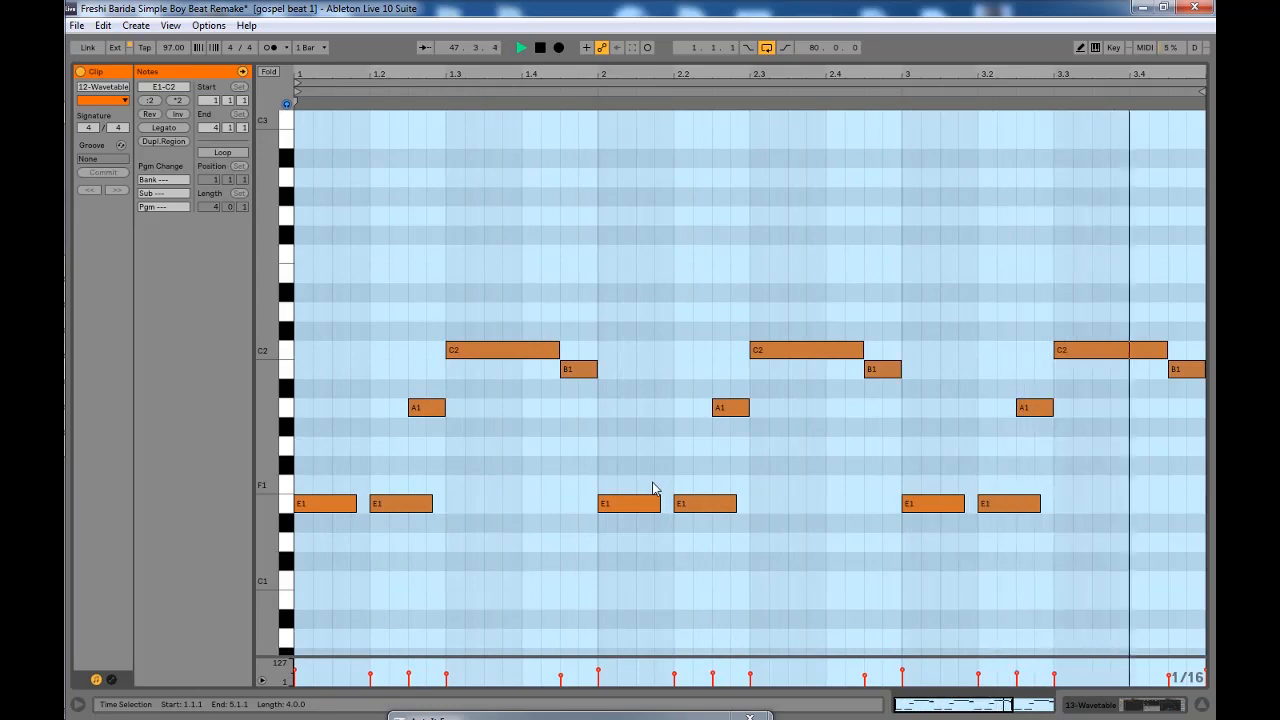
Step: Show track 13's Wavetable device and locate the Wavetable instrument in the browser's Instruments category
left_click(1202, 705)
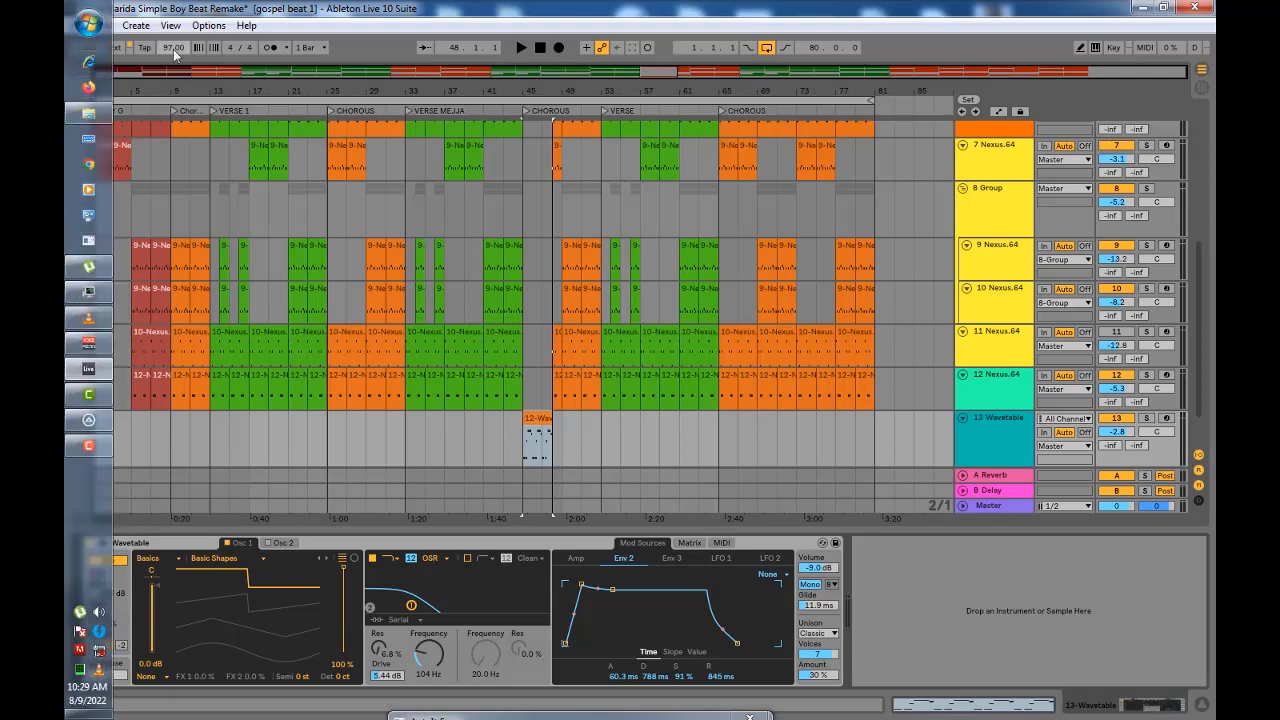
left_click(78, 69)
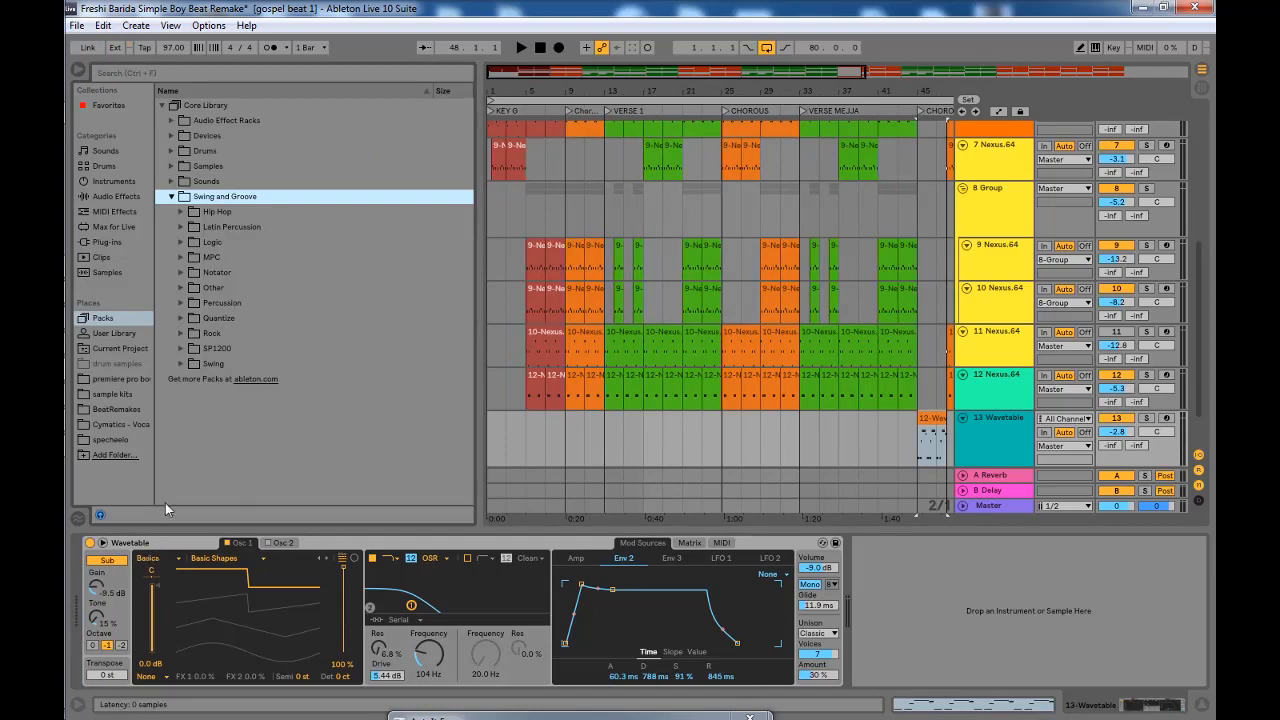
left_click(114, 182)
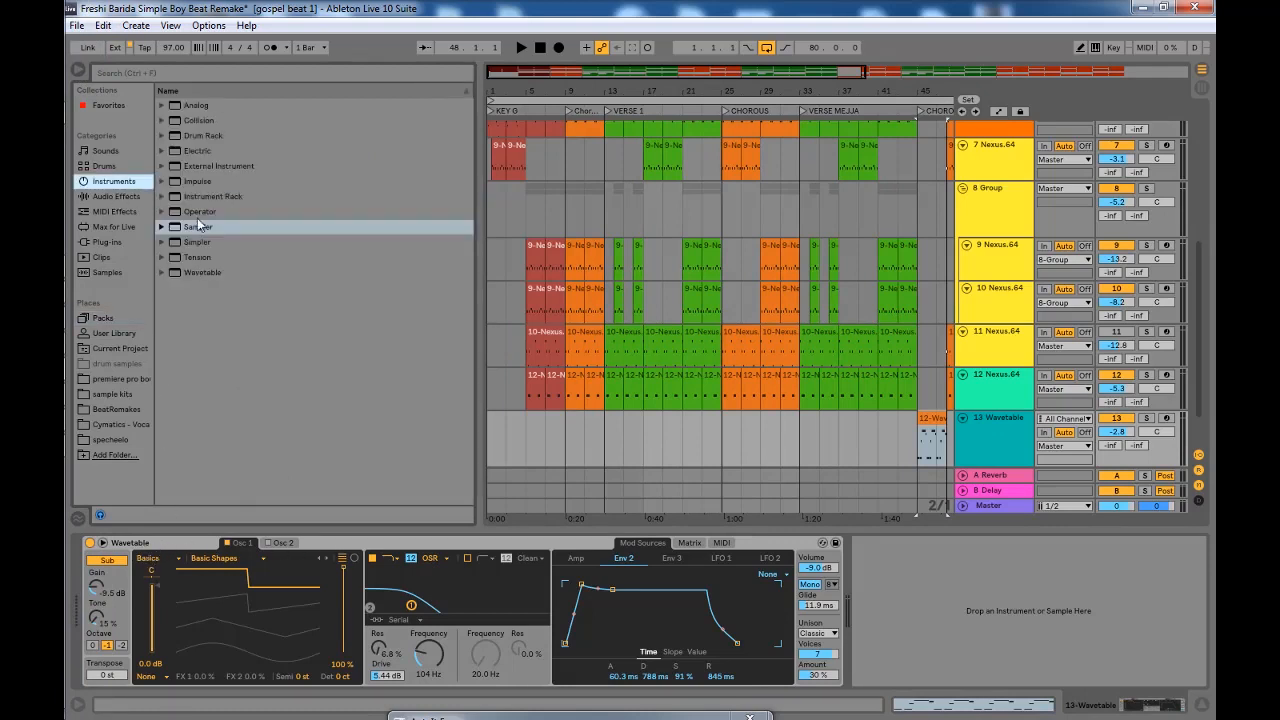
left_click(199, 272)
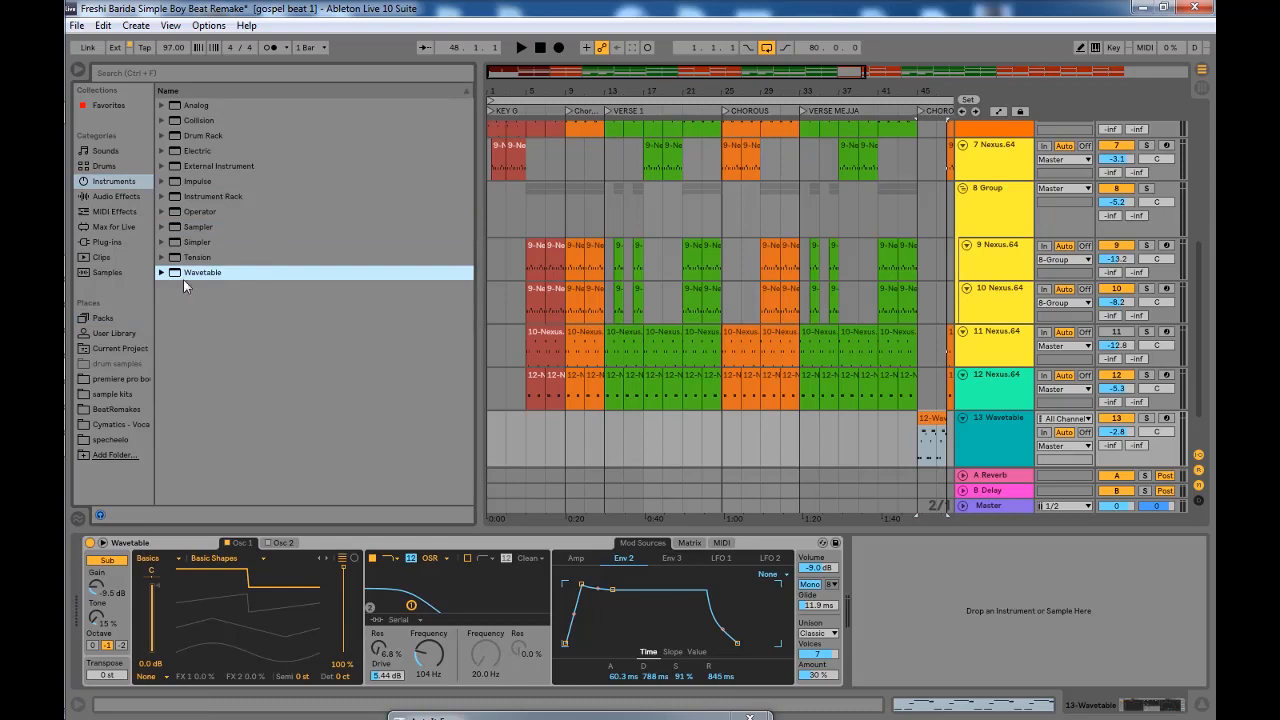
left_click(153, 541)
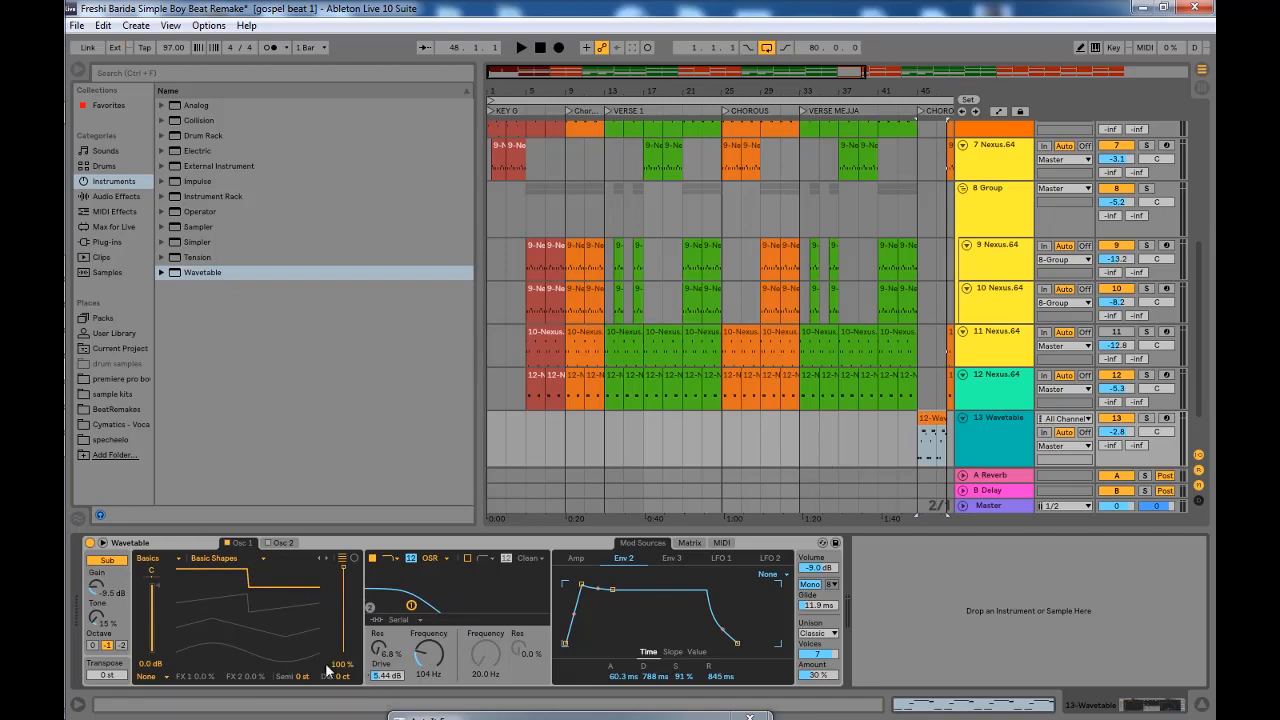
Step: Play the Wavetable clip from bar 45 and hide the browser and the device view
key("space")
scroll(861, 487, "up", 1)
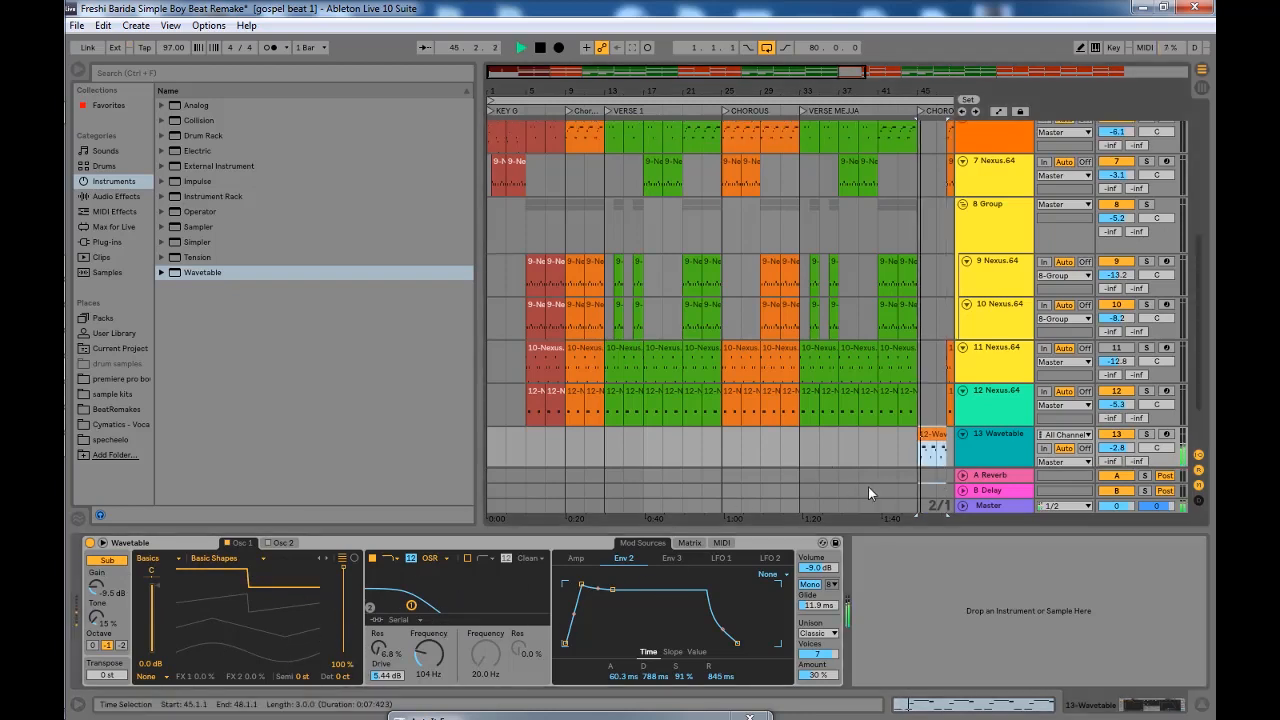
left_click(80, 69)
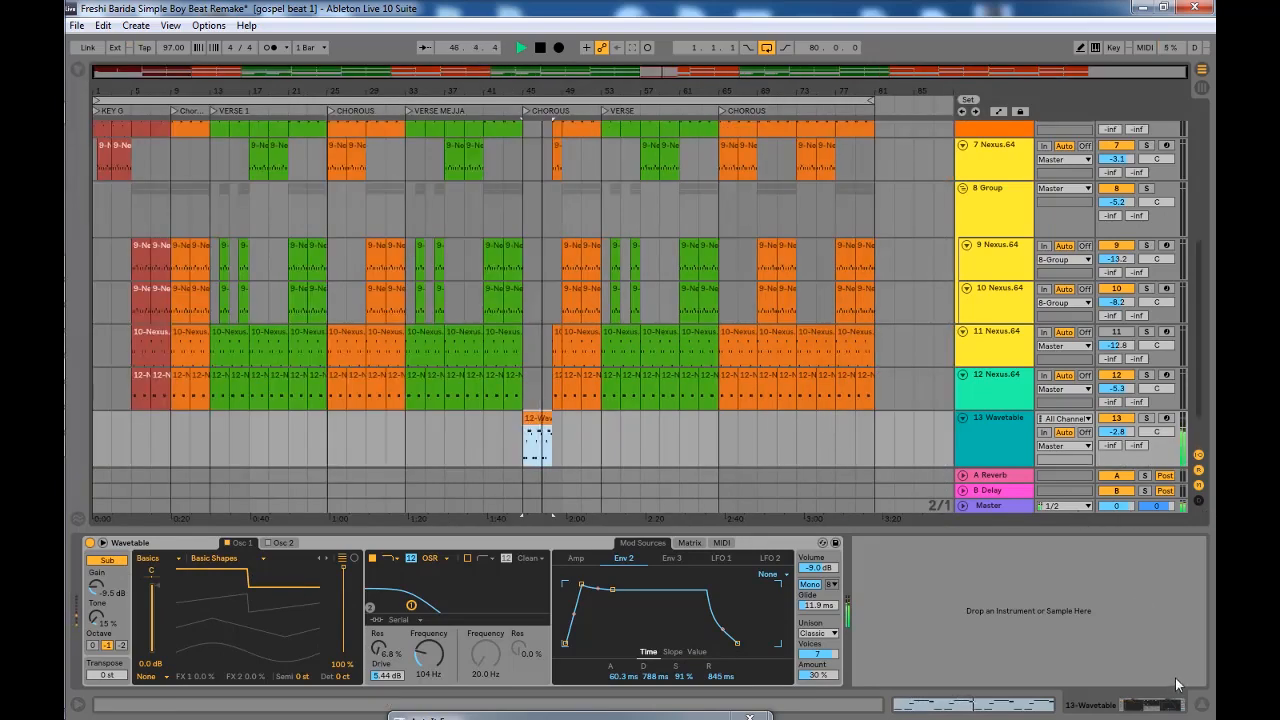
left_click(1200, 705)
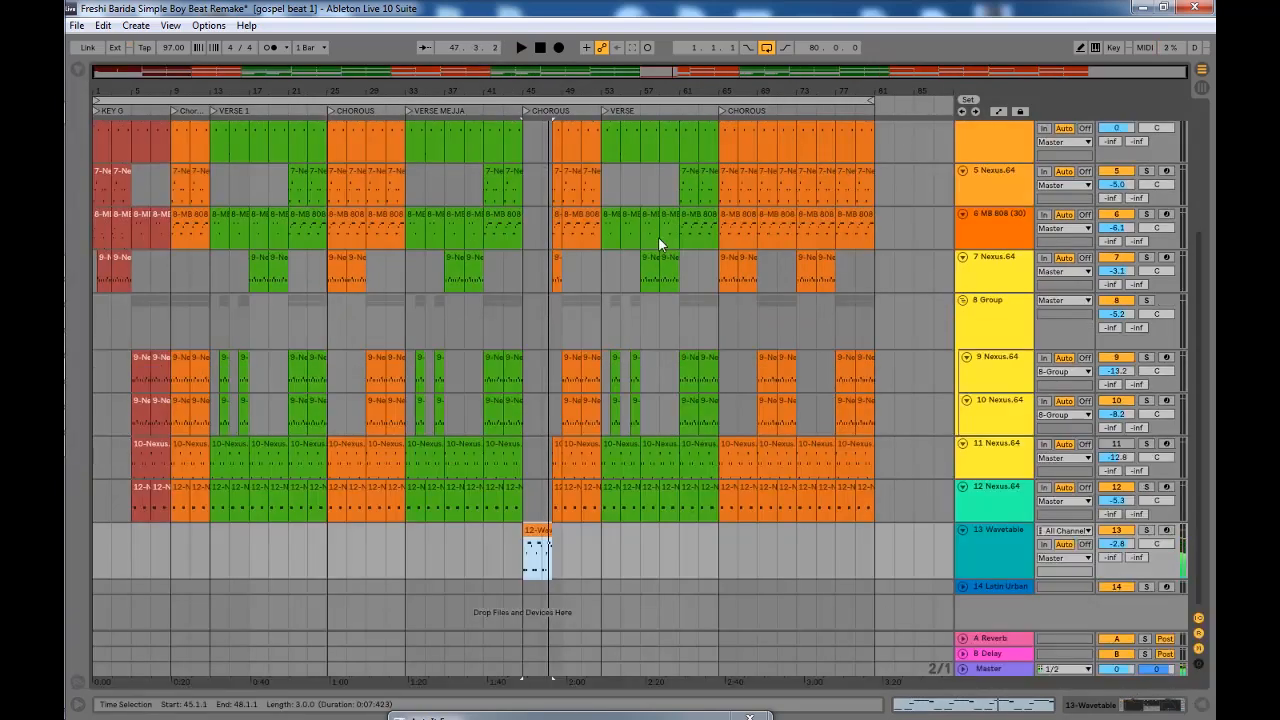
Step: Return to the upper tracks and play the whole arrangement from bar 9
scroll(658, 236, "up", 2)
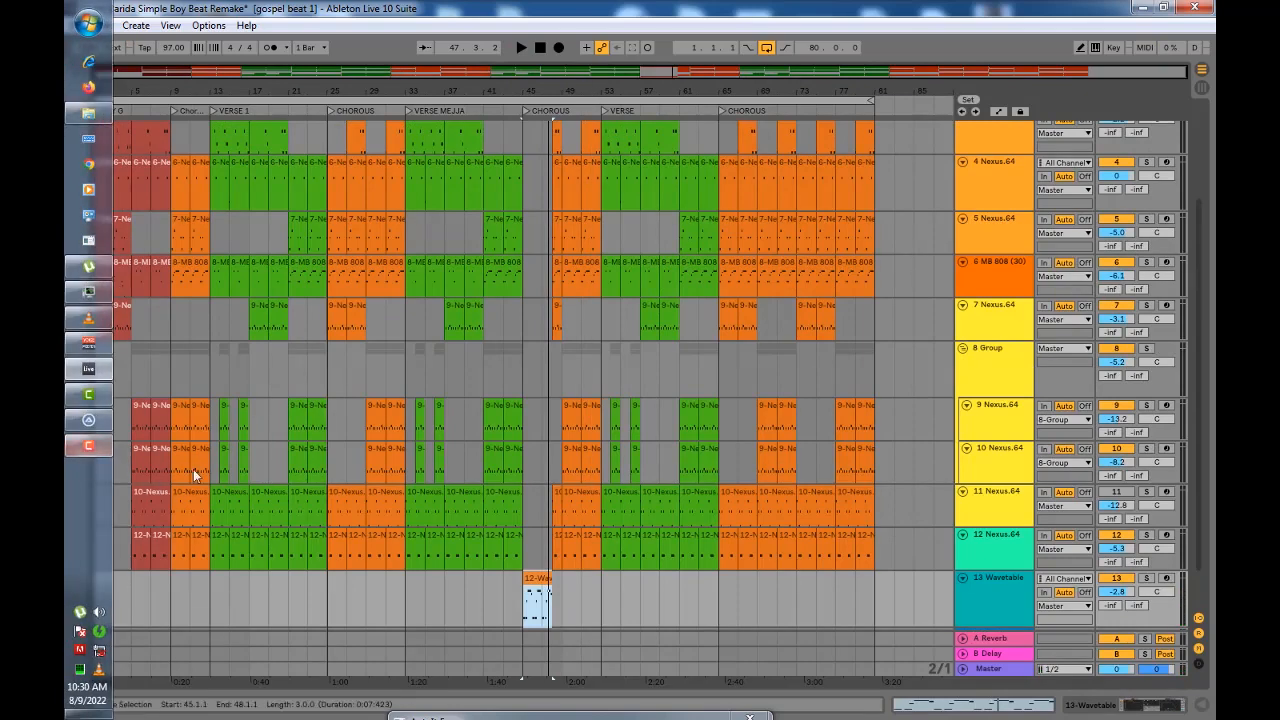
left_click(95, 470)
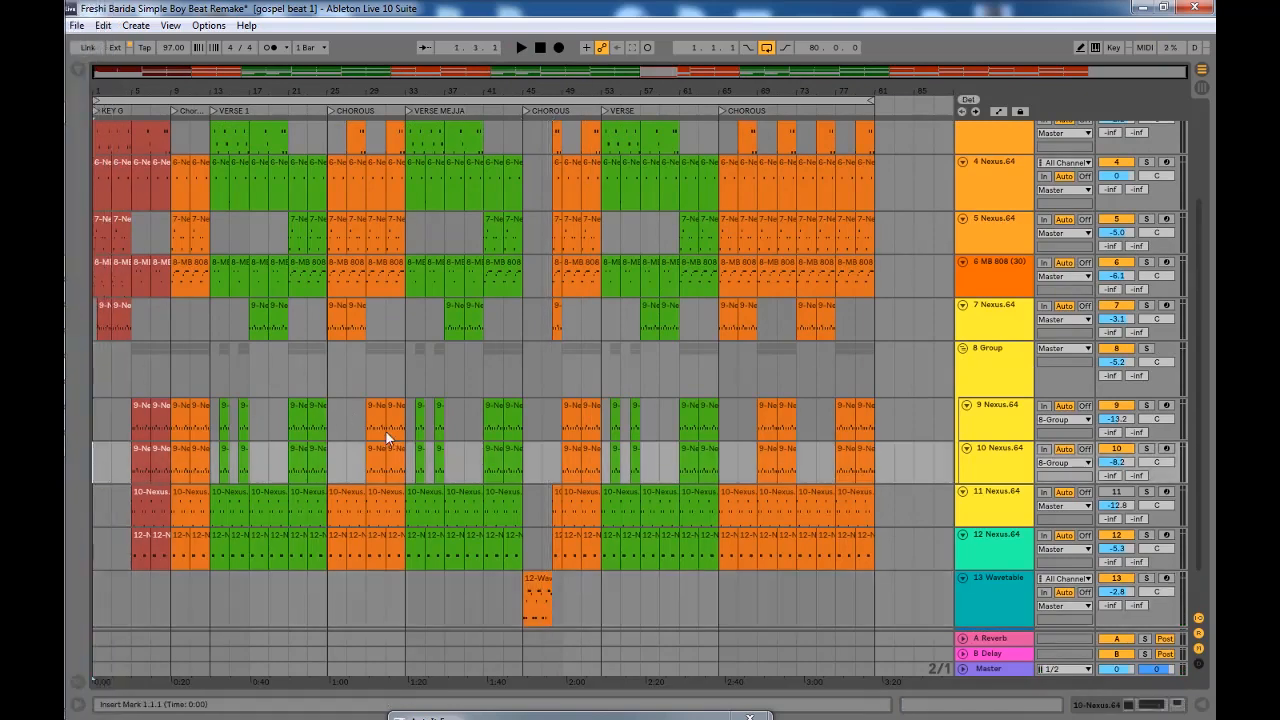
scroll(418, 490, "down", 2)
scroll(418, 490, "up", 6)
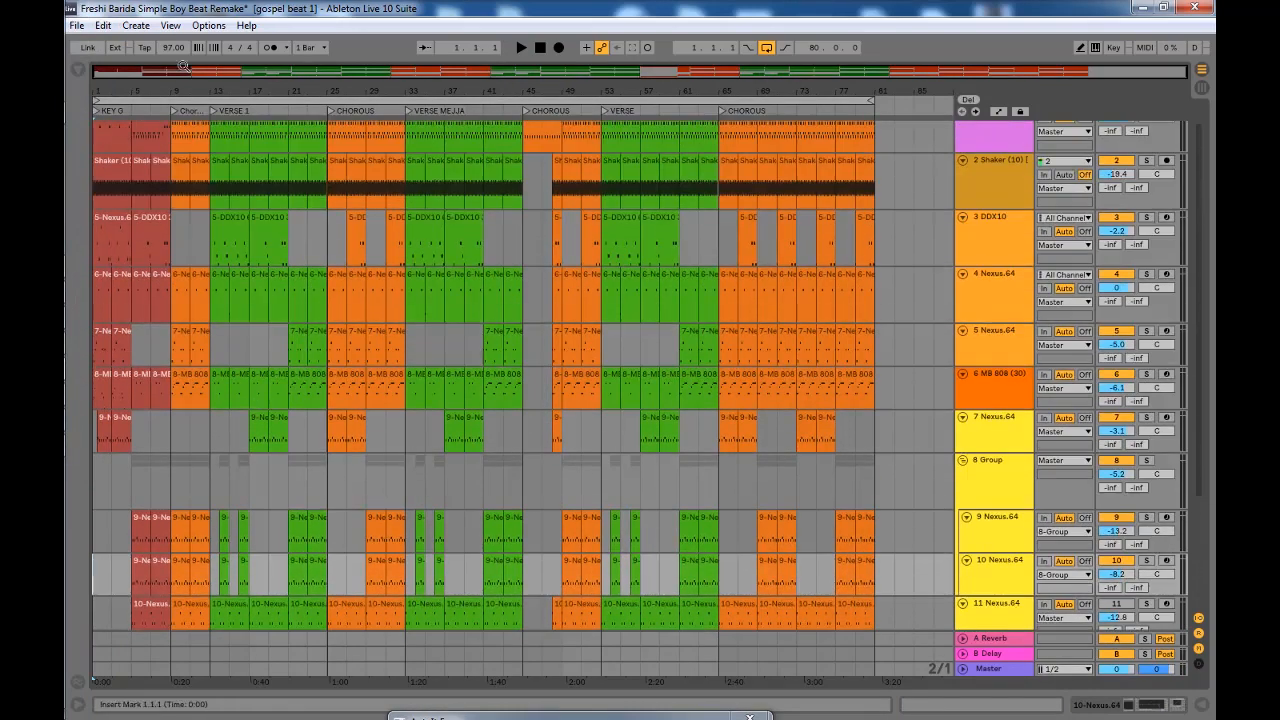
left_click(174, 250)
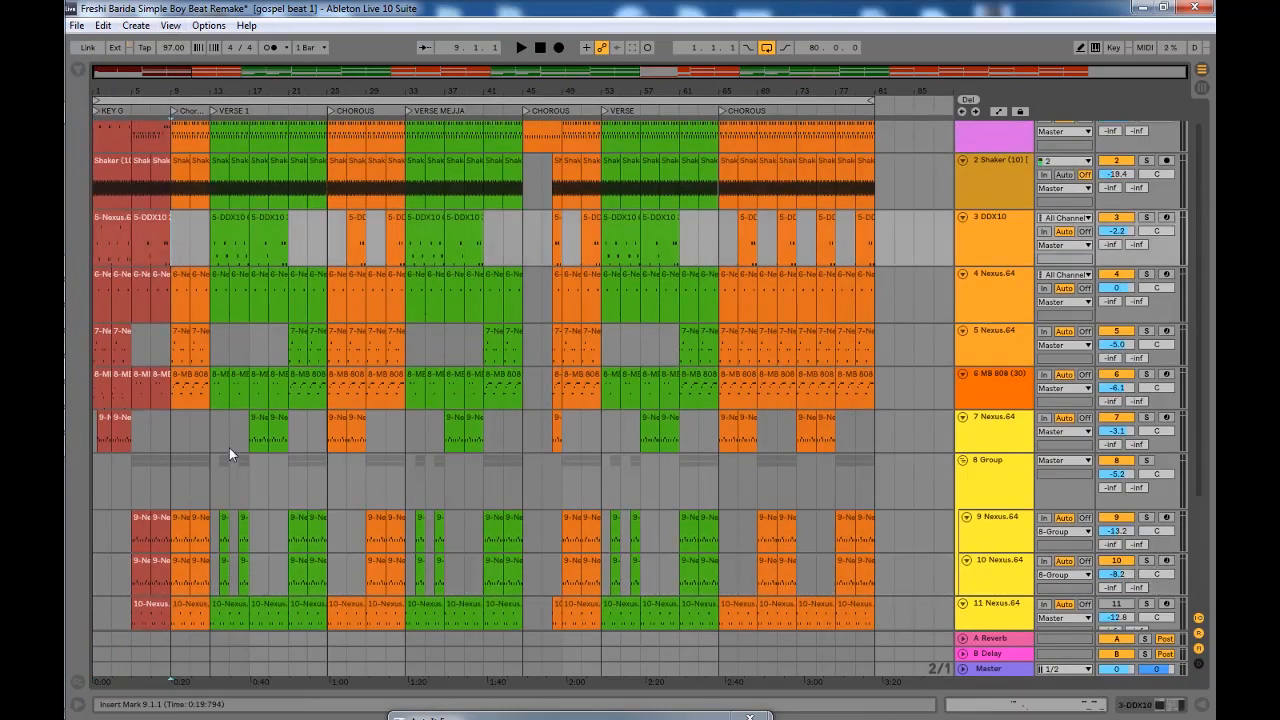
key("space")
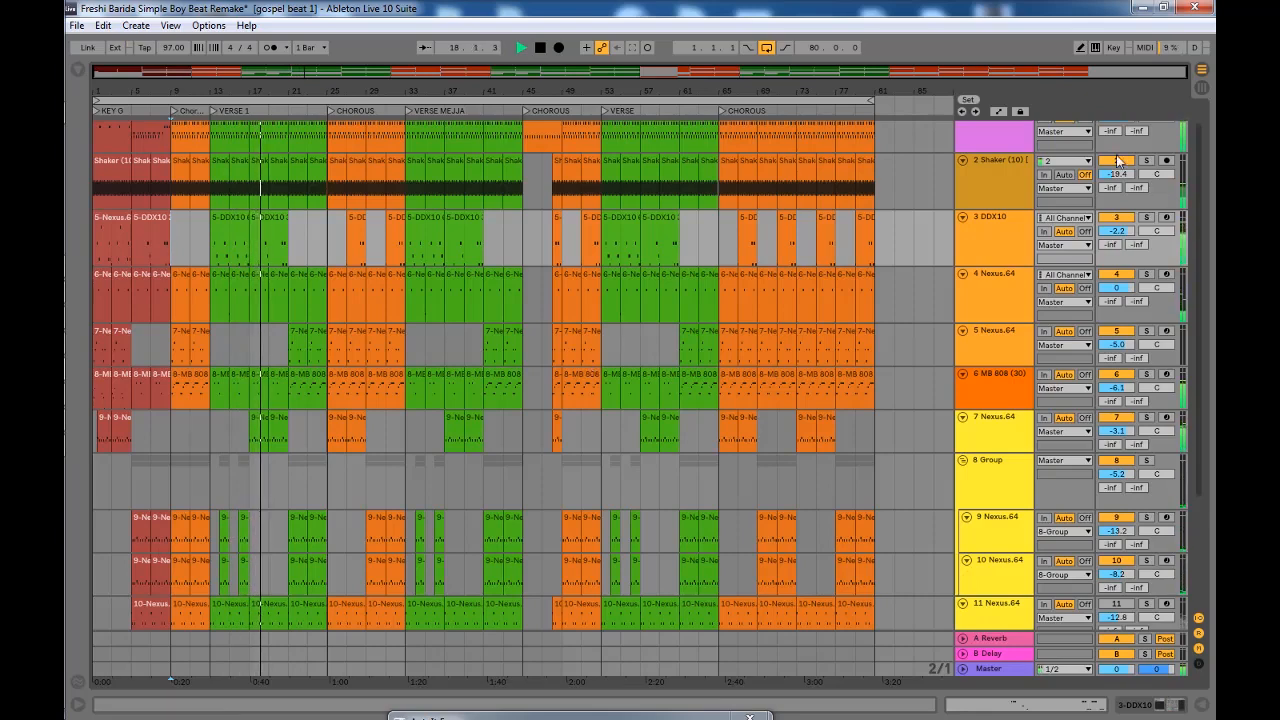
Step: Collapse track 7 Nexus.64 and the 8 Group track in the arrangement
left_click(964, 417)
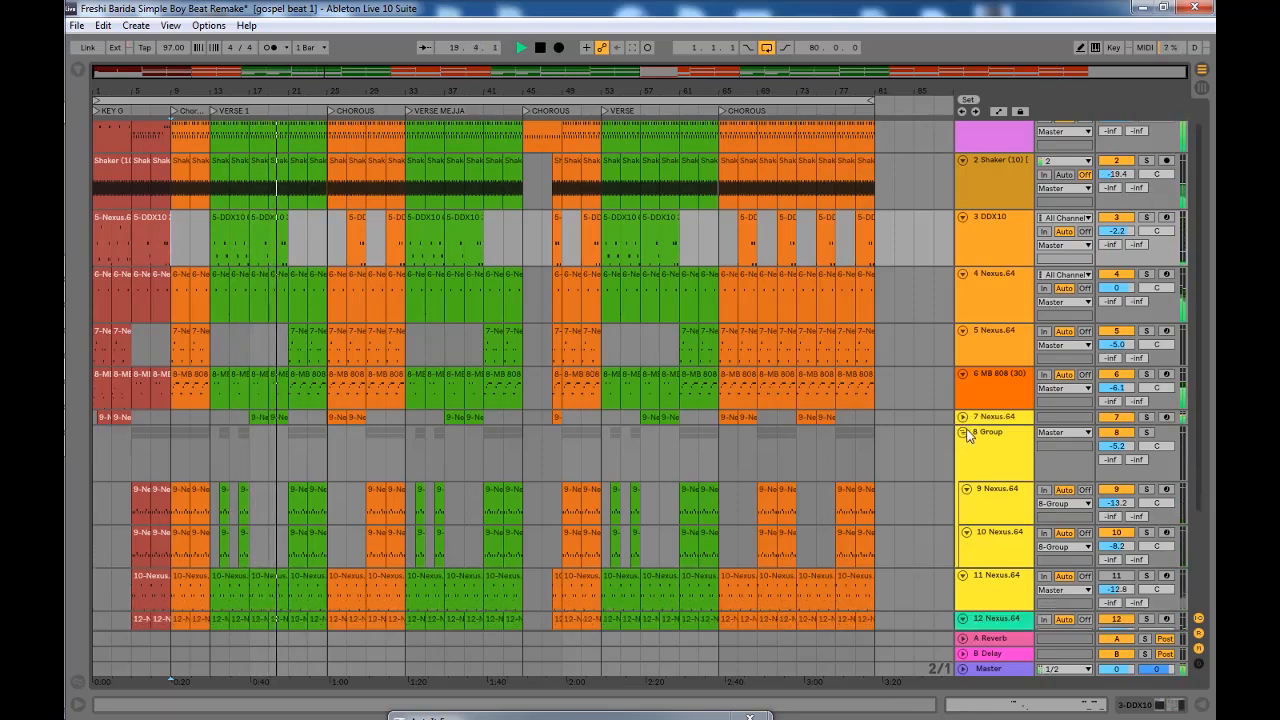
left_click(964, 432)
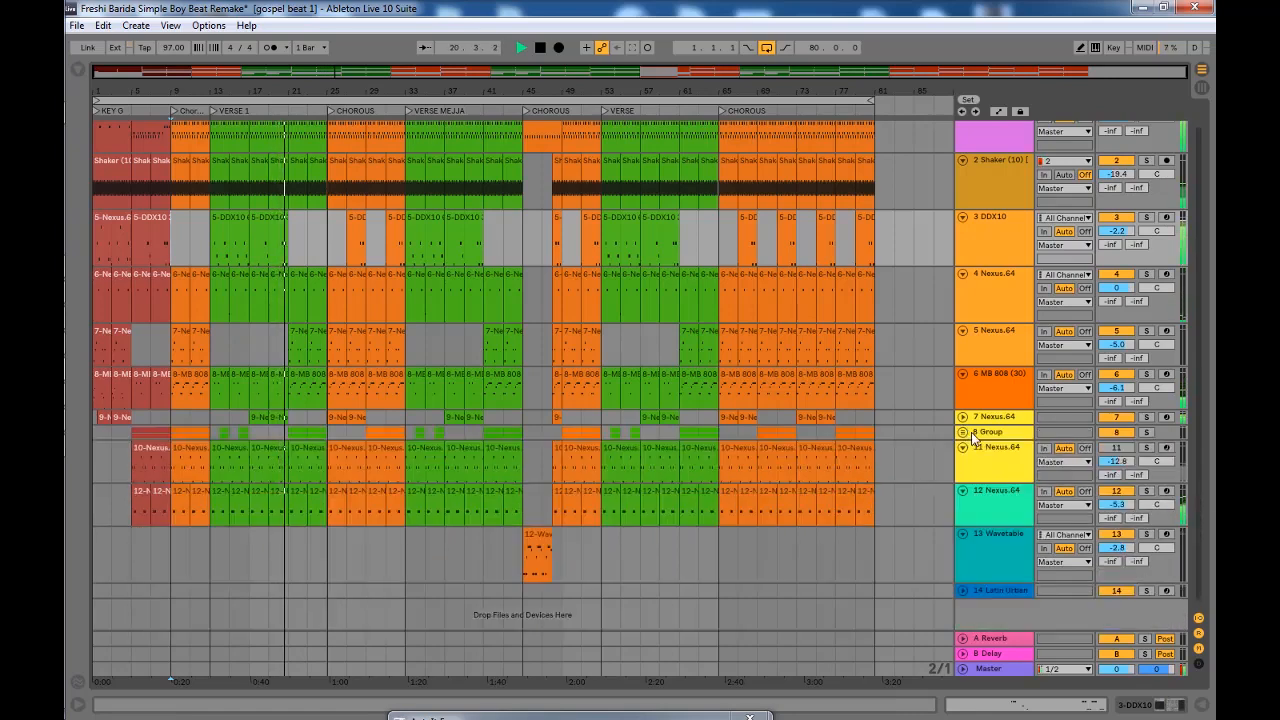